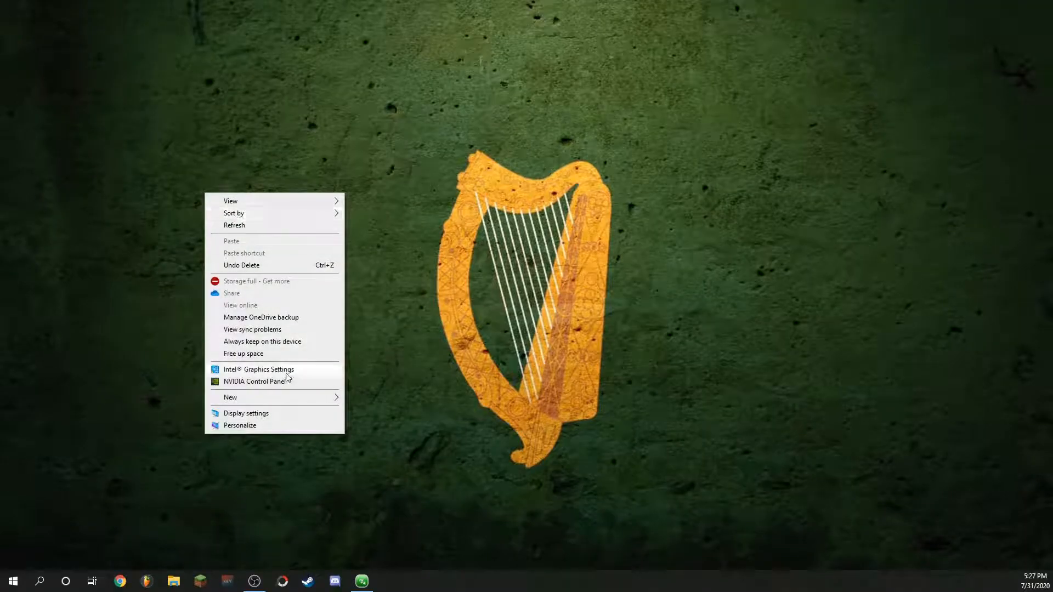
# - Create a desktop folder named "KITS AND FUCKING PACKS!!!"
pyautogui.moveTo(318, 399)
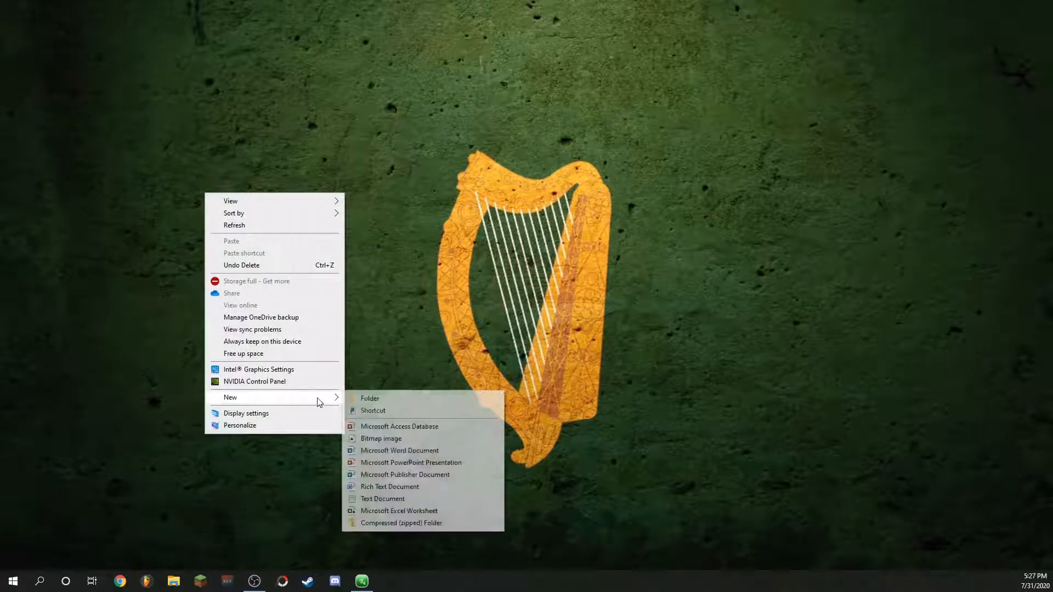
pyautogui.click(373, 399)
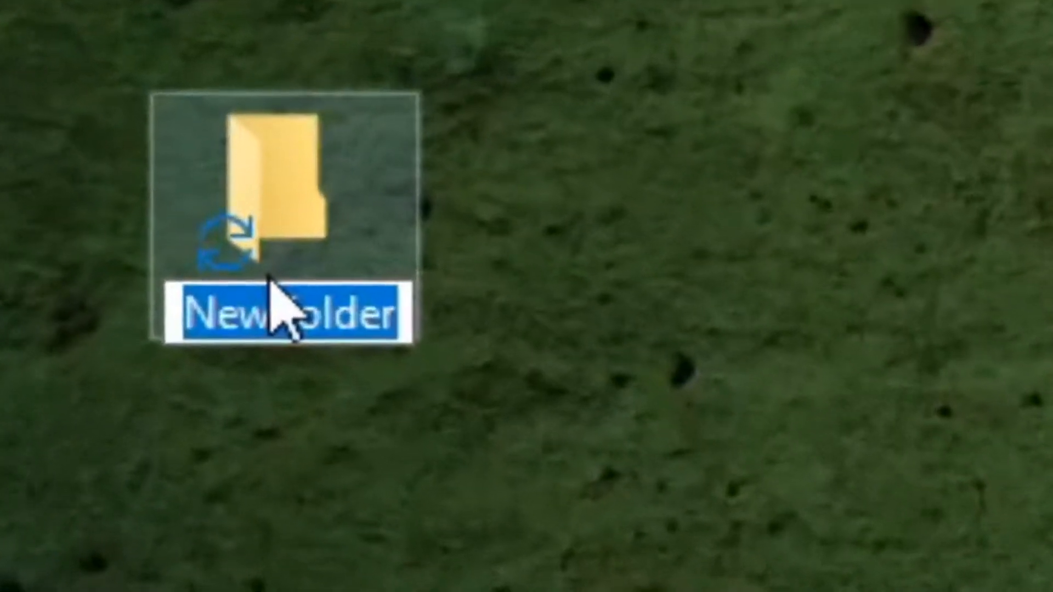
pyautogui.write('KITS AND FUC')
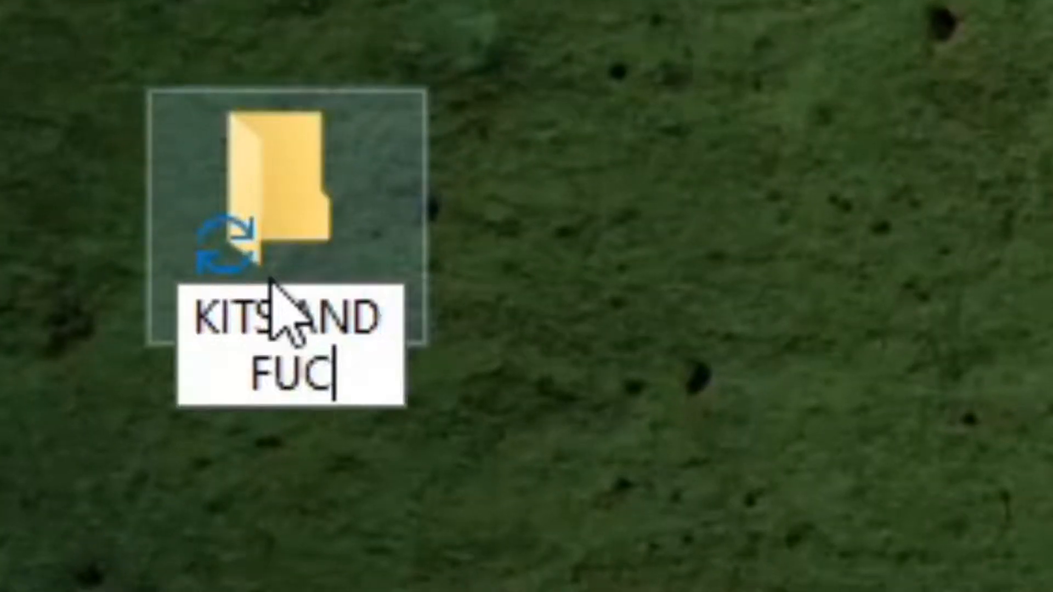
pyautogui.write('KING PACKS!')
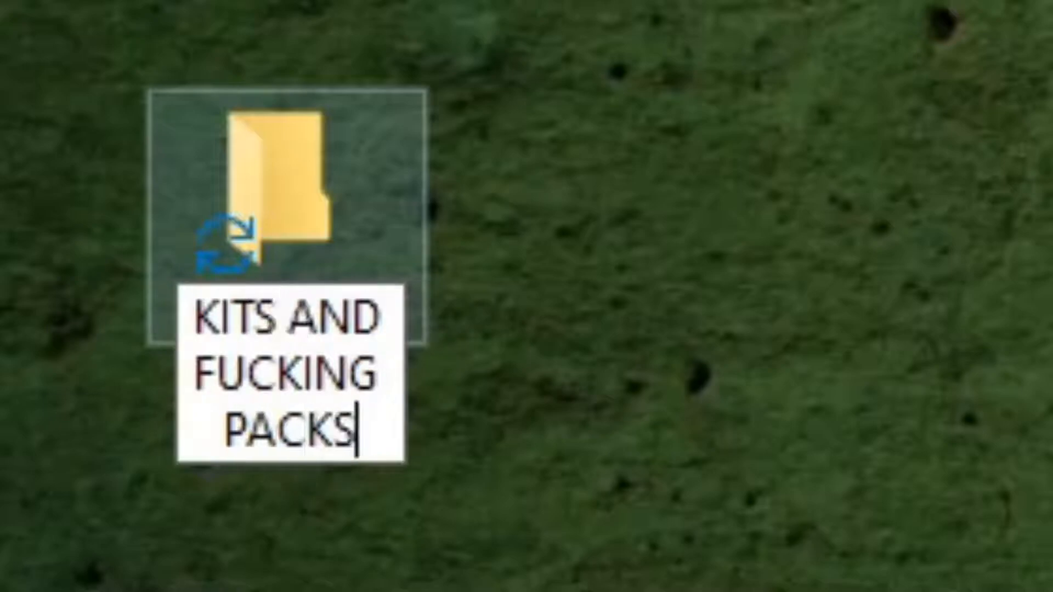
pyautogui.write('!!')
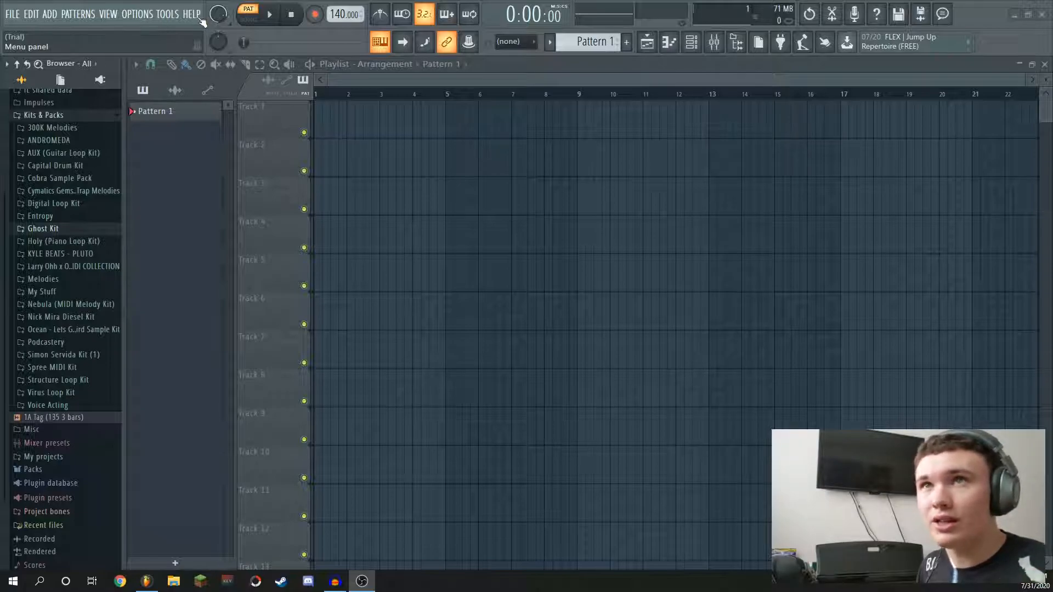
# - Examine the browser extra search folders in FL Studio's file settings and the Kits & Packs folder in the browser
pyautogui.click(139, 15)
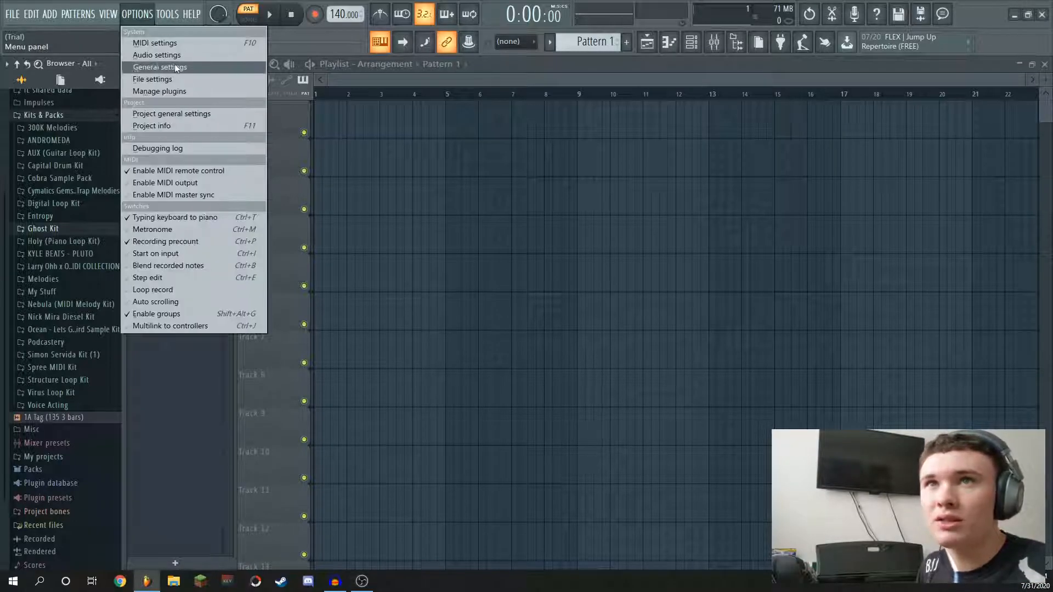
pyautogui.click(176, 80)
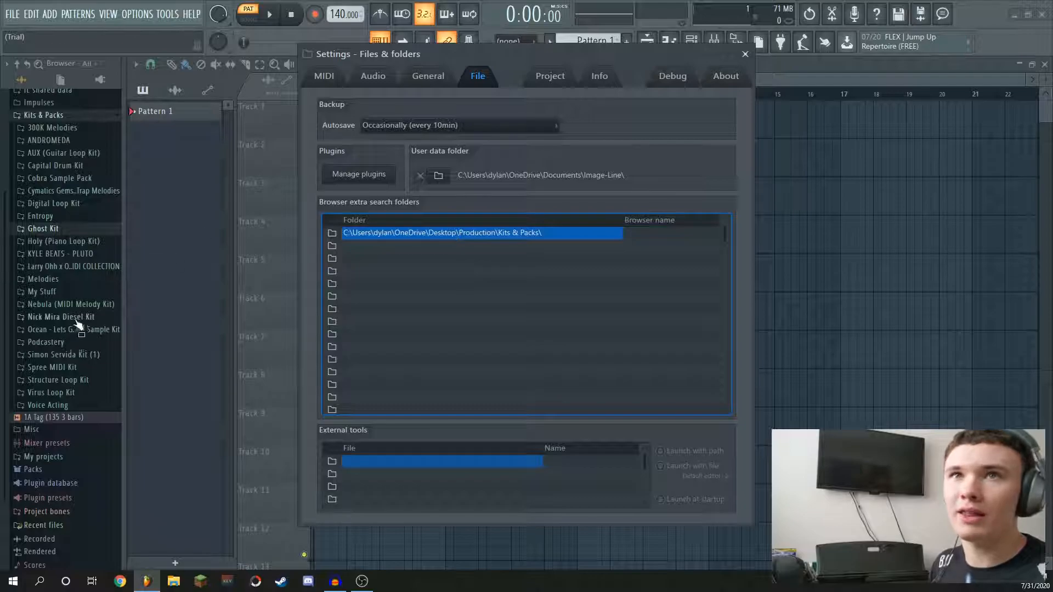
pyautogui.click(746, 55)
pyautogui.click(83, 202)
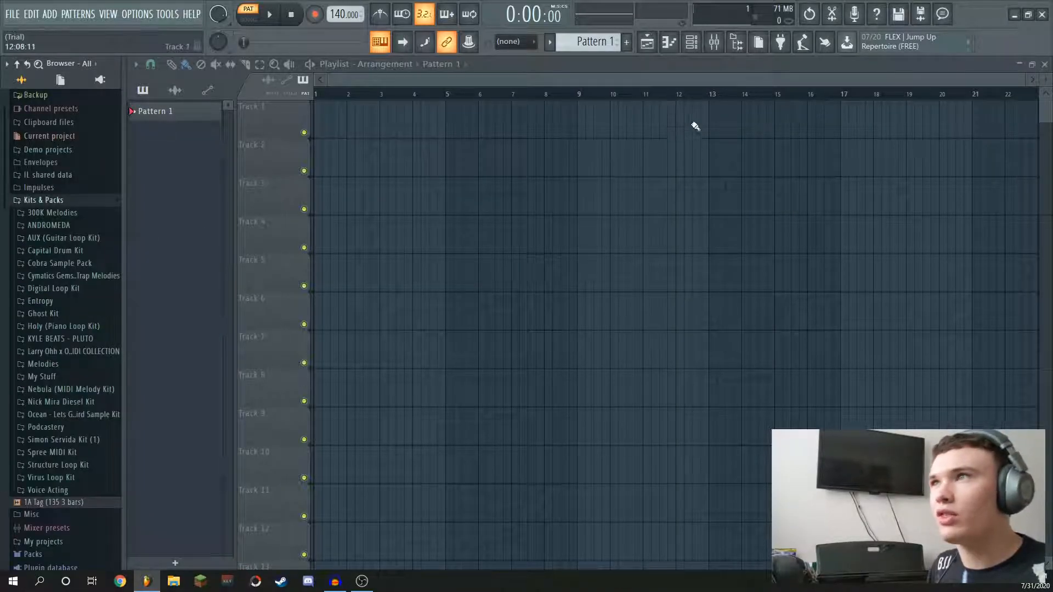
# - Show the channel rack and move it over the middle of the playlist
pyautogui.click(691, 45)
pyautogui.moveTo(329, 250); pyautogui.dragTo(575, 205)
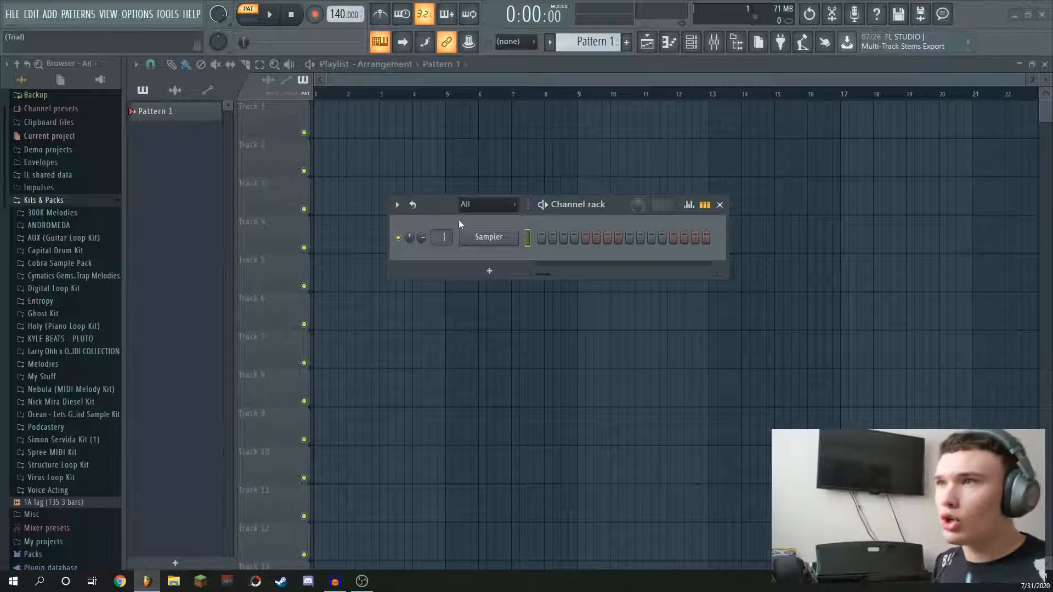
pyautogui.rightClick(486, 239)
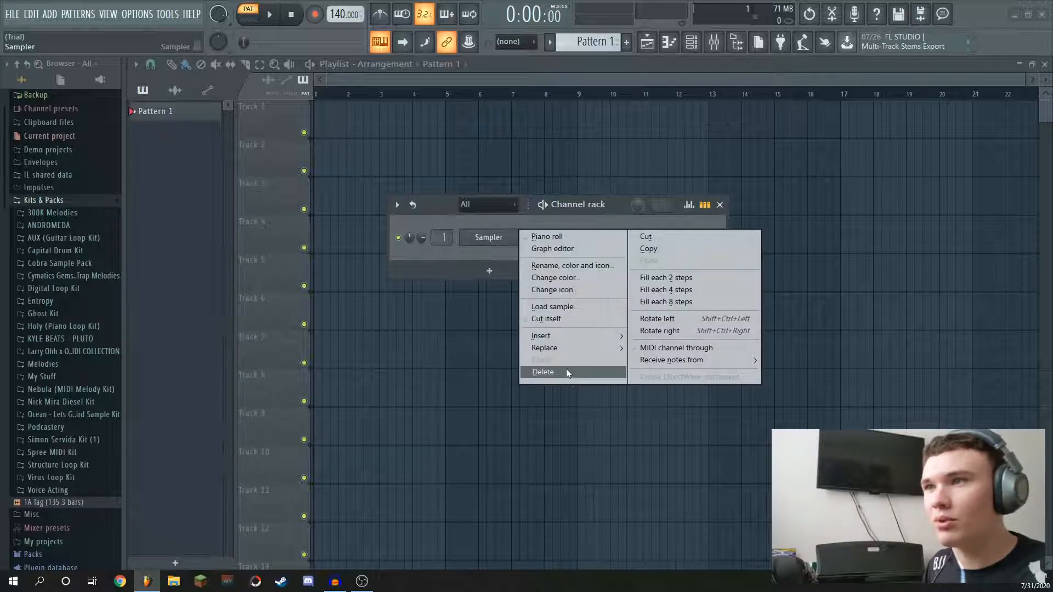
pyautogui.click(486, 241)
pyautogui.rightClick(486, 240)
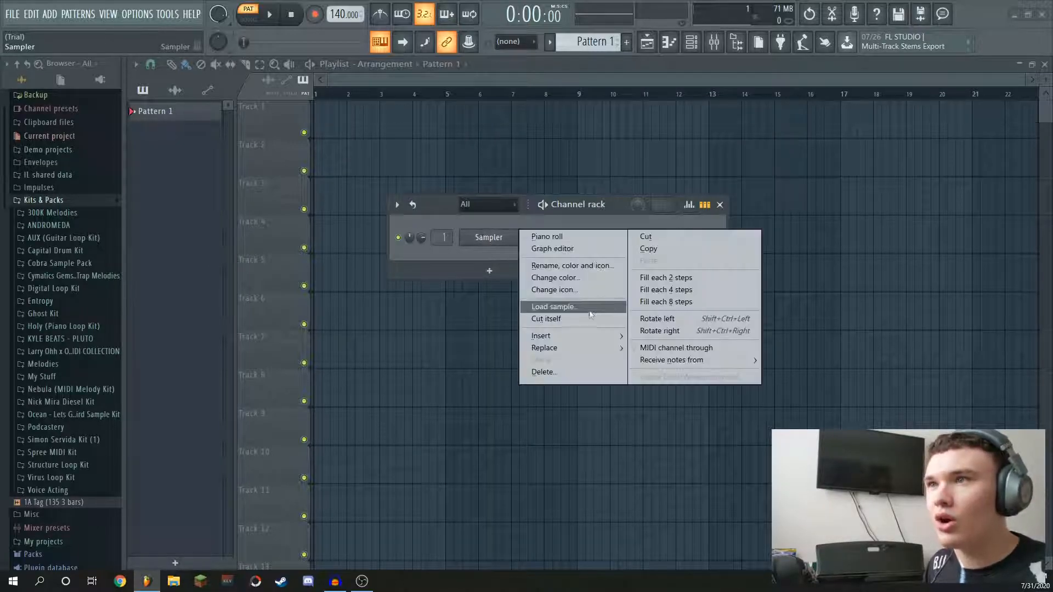
pyautogui.moveTo(580, 346)
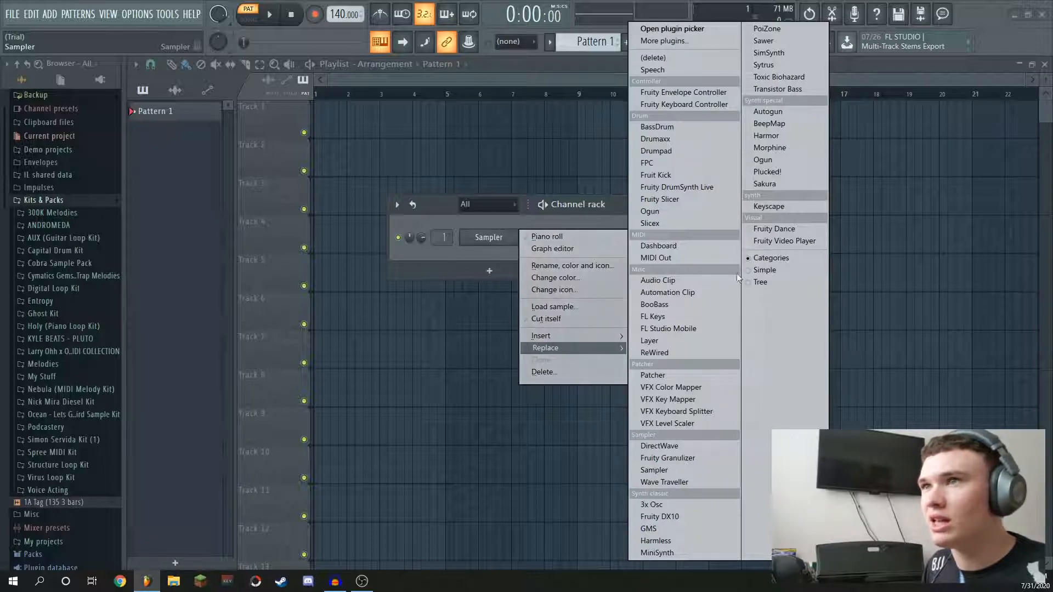
pyautogui.click(469, 255)
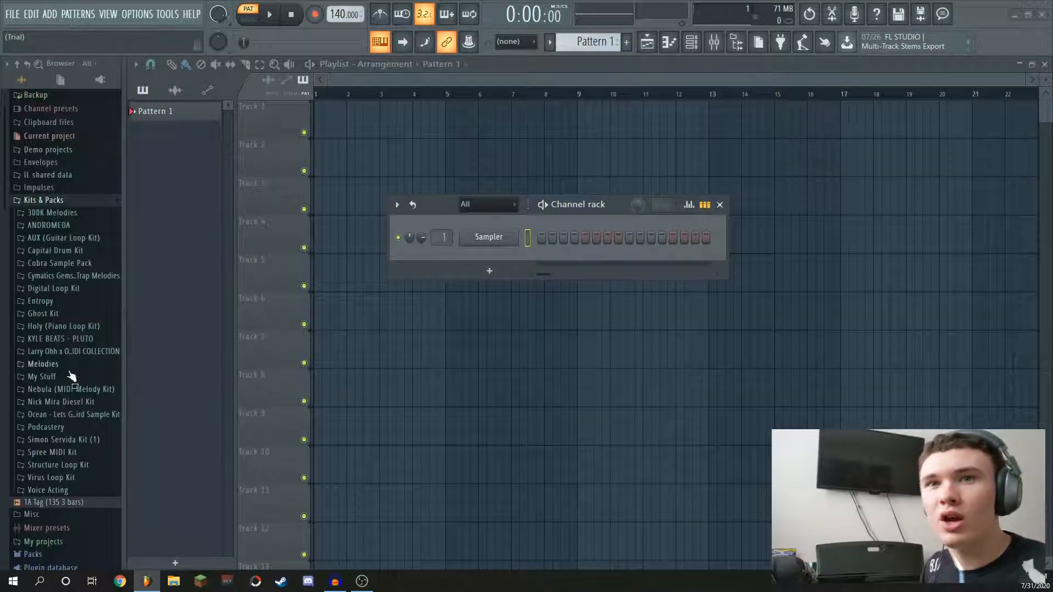
# - Try the "nm - audi 808" sample from the Nick Mira Diesel Kit in the channel rack and delete the selected channel
pyautogui.scroll(-3, 73, 329)
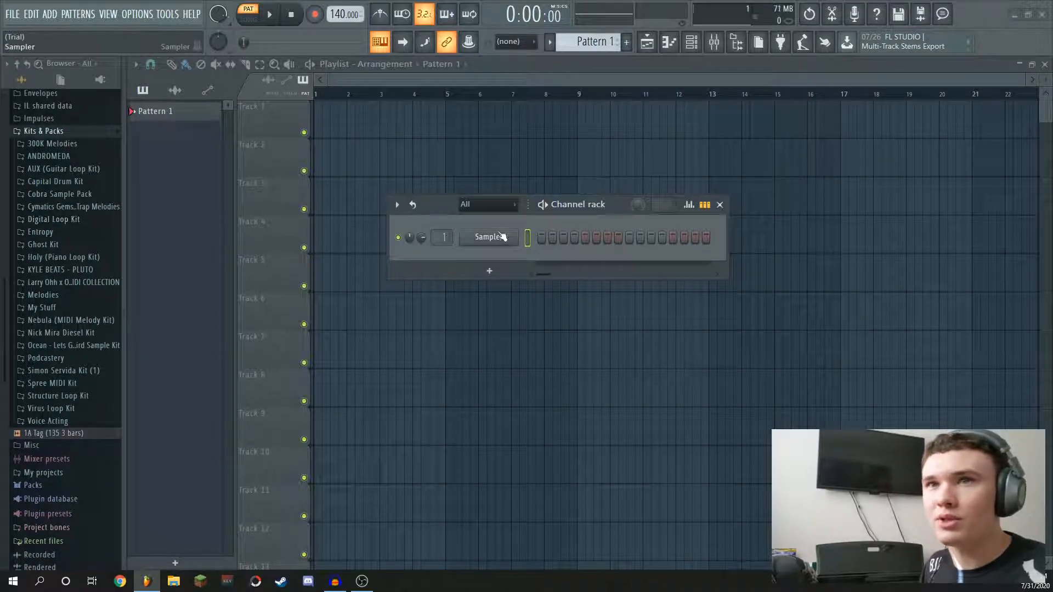
pyautogui.click(70, 332)
pyautogui.moveTo(55, 358); pyautogui.dragTo(491, 239)
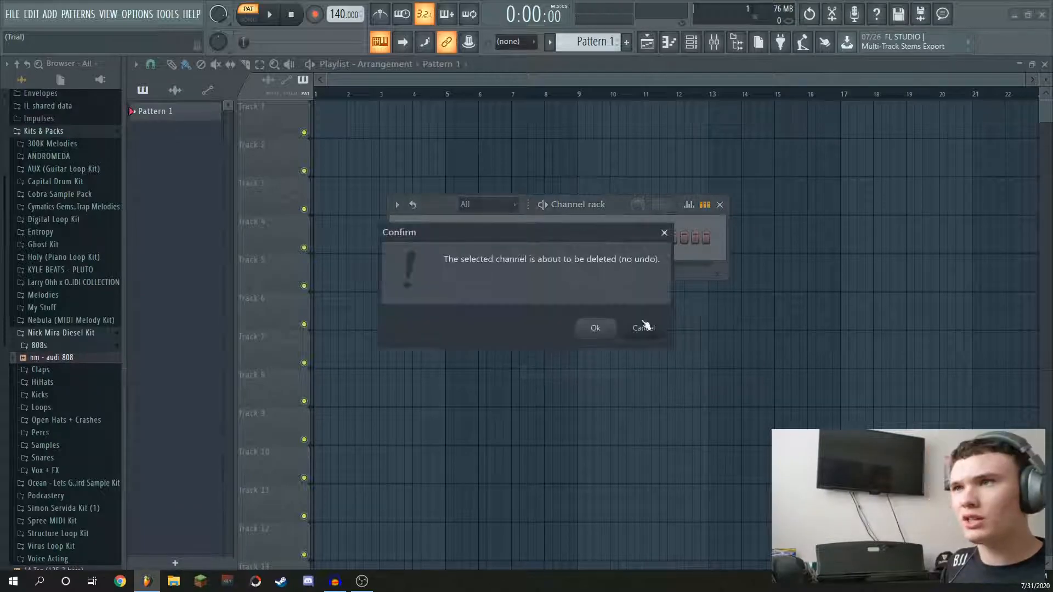
pyautogui.click(596, 327)
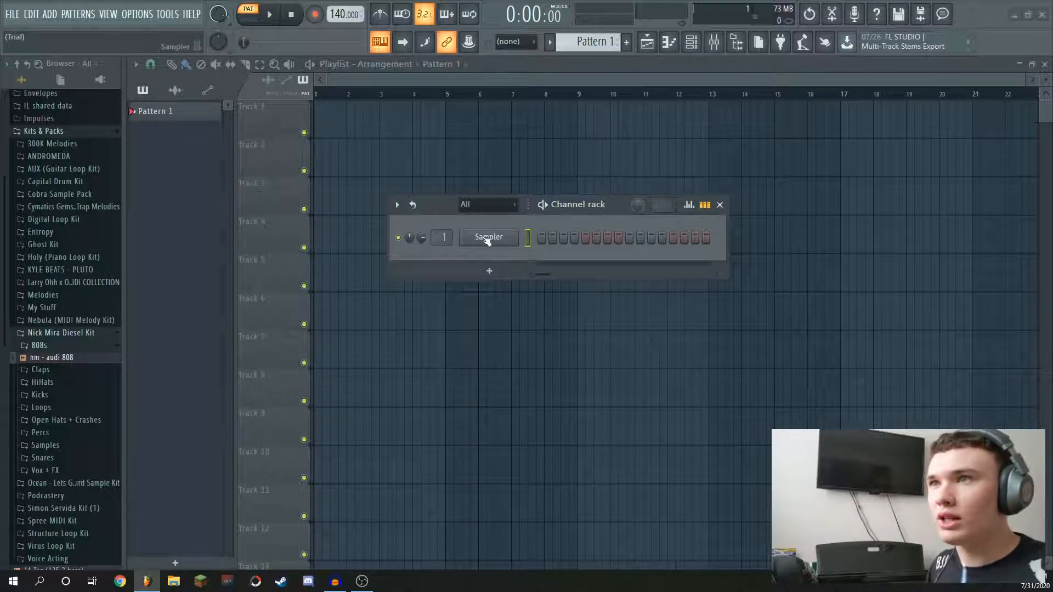
# - Replace the Sampler channel with the FL Keys instrument
pyautogui.rightClick(486, 240)
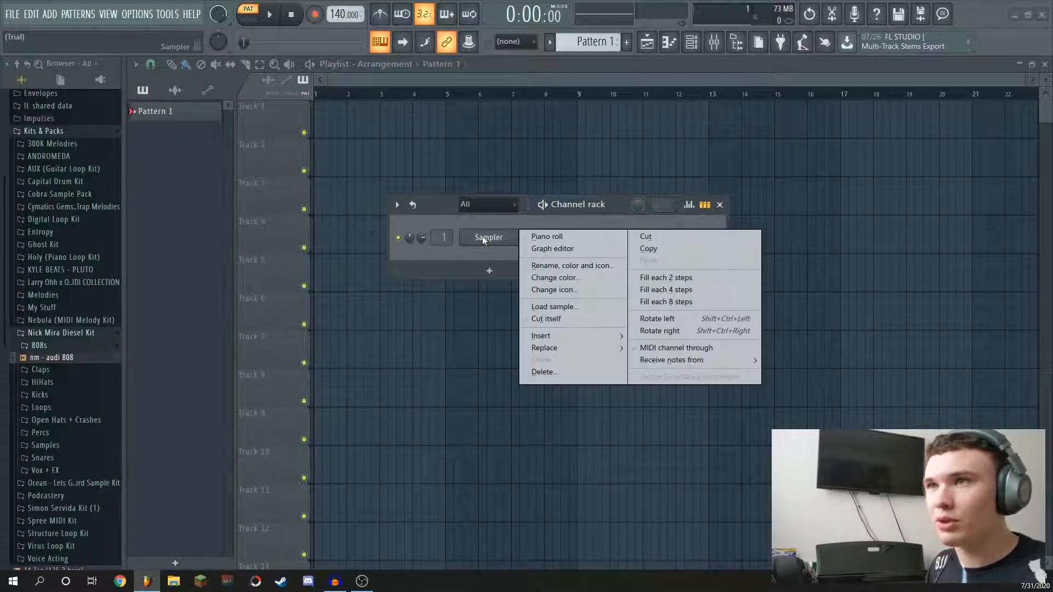
pyautogui.click(487, 271)
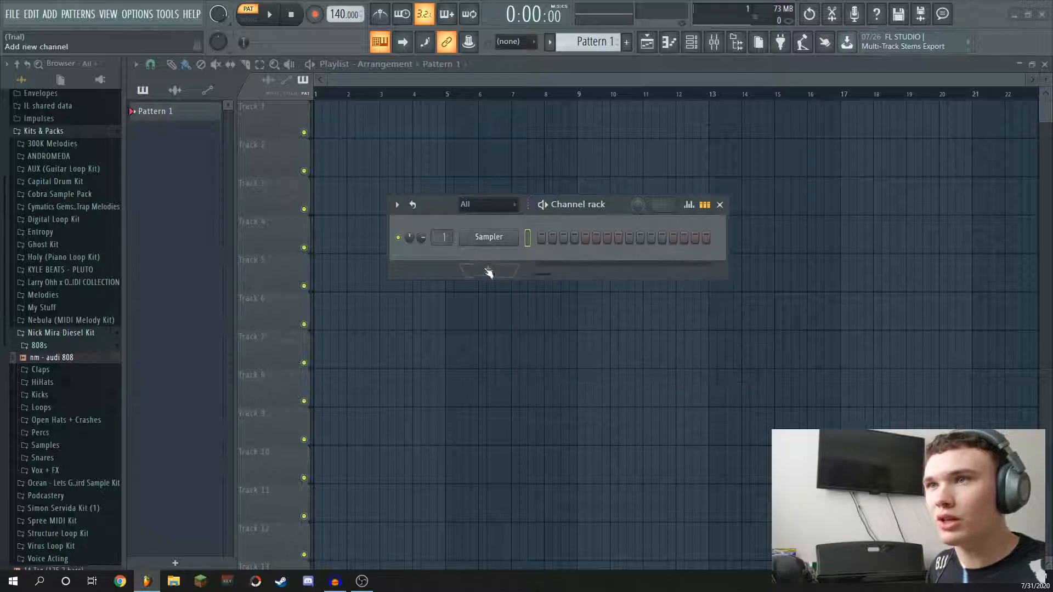
pyautogui.rightClick(492, 239)
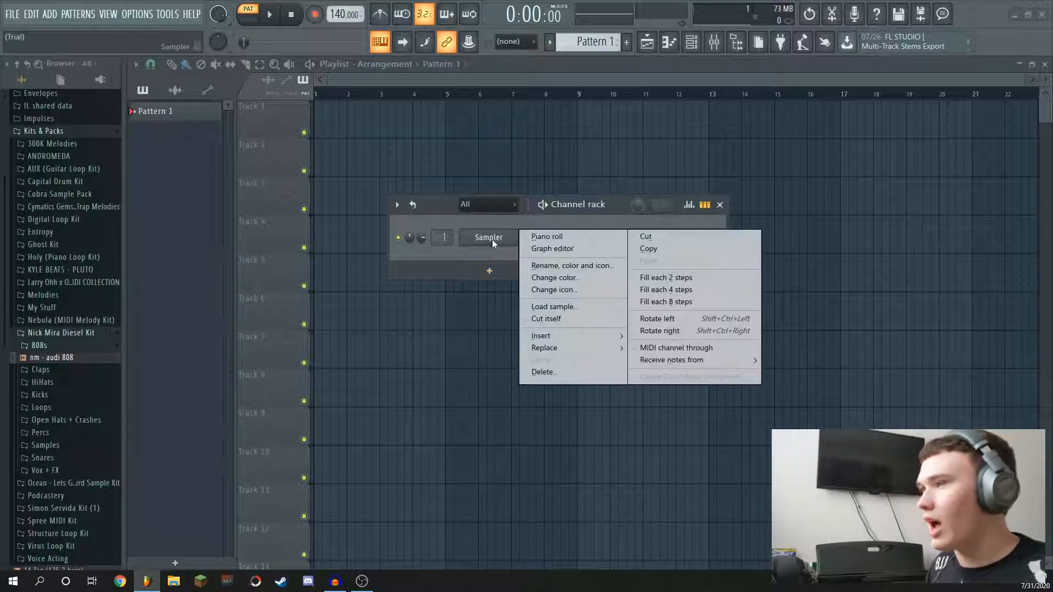
pyautogui.moveTo(591, 348)
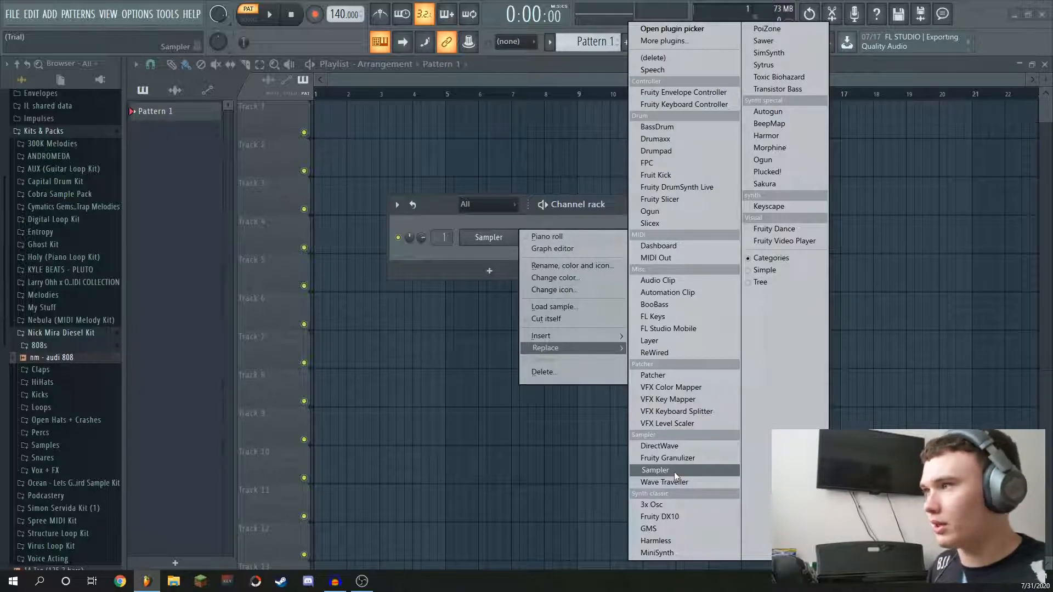
pyautogui.click(670, 317)
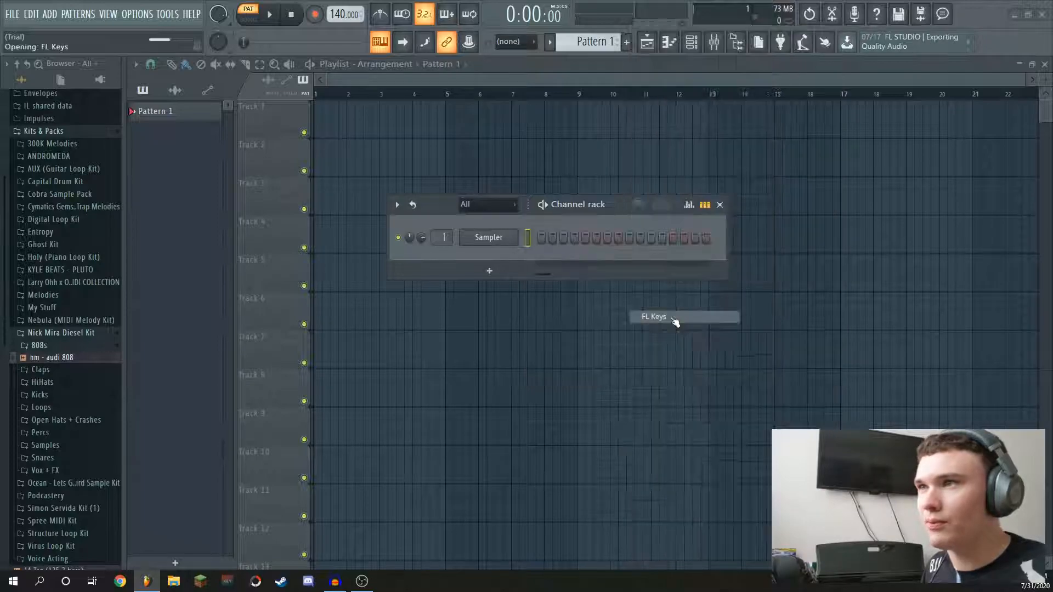
# - Audition two notes on the FL Keys keyboard and close the instrument's window
pyautogui.click(330, 342)
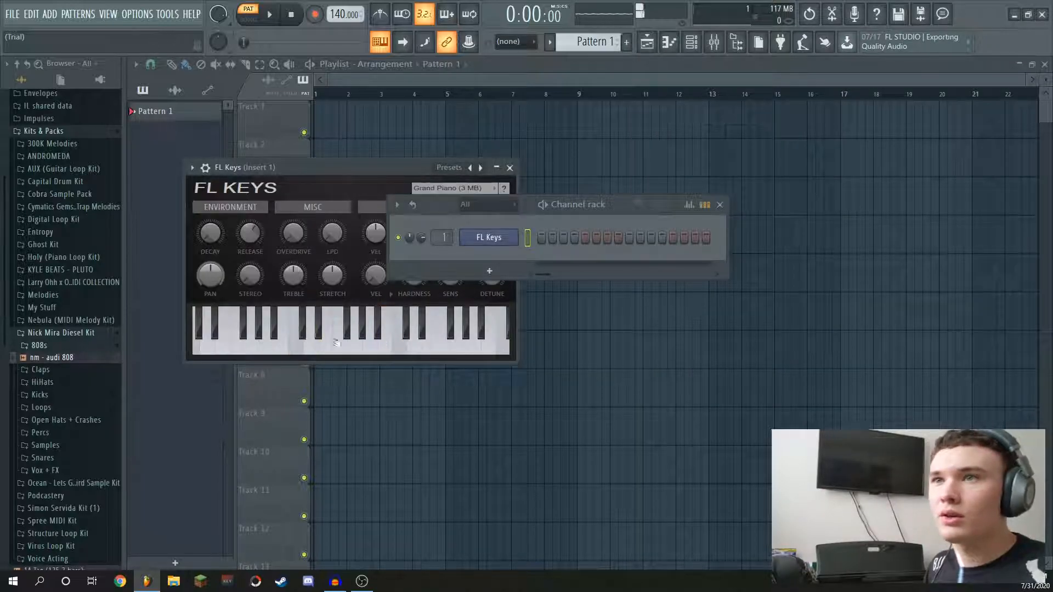
pyautogui.click(432, 340)
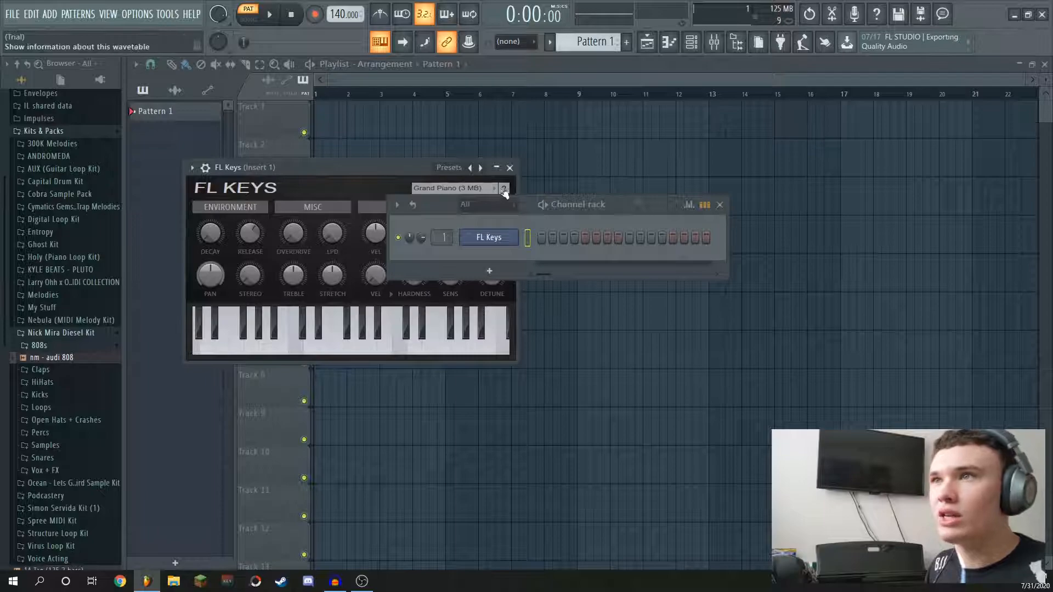
pyautogui.click(509, 168)
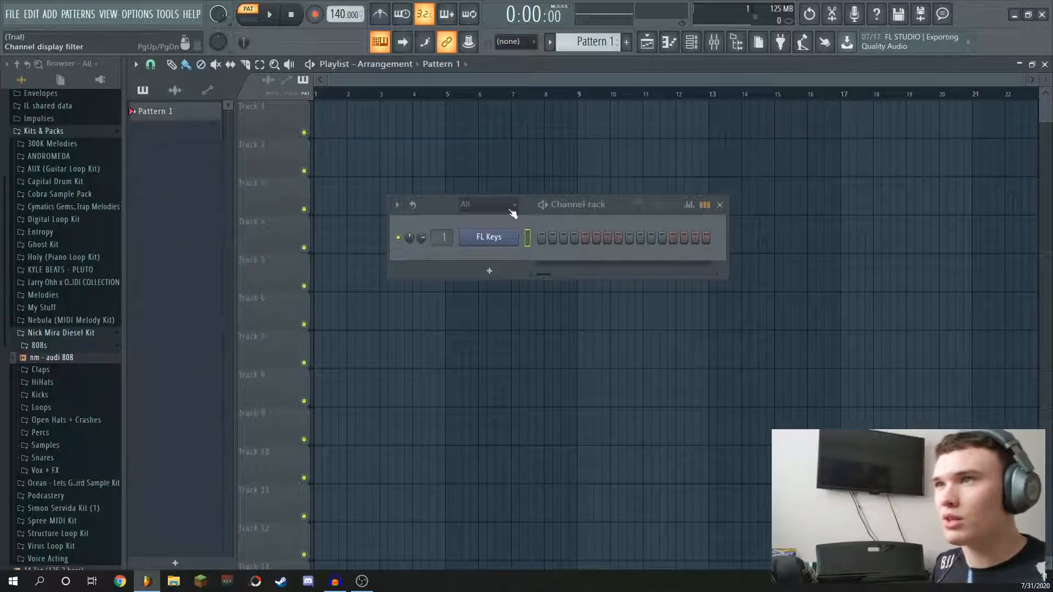
# - Open the piano roll for the FL Keys channel and close the channel rack
pyautogui.rightClick(497, 238)
pyautogui.click(486, 241)
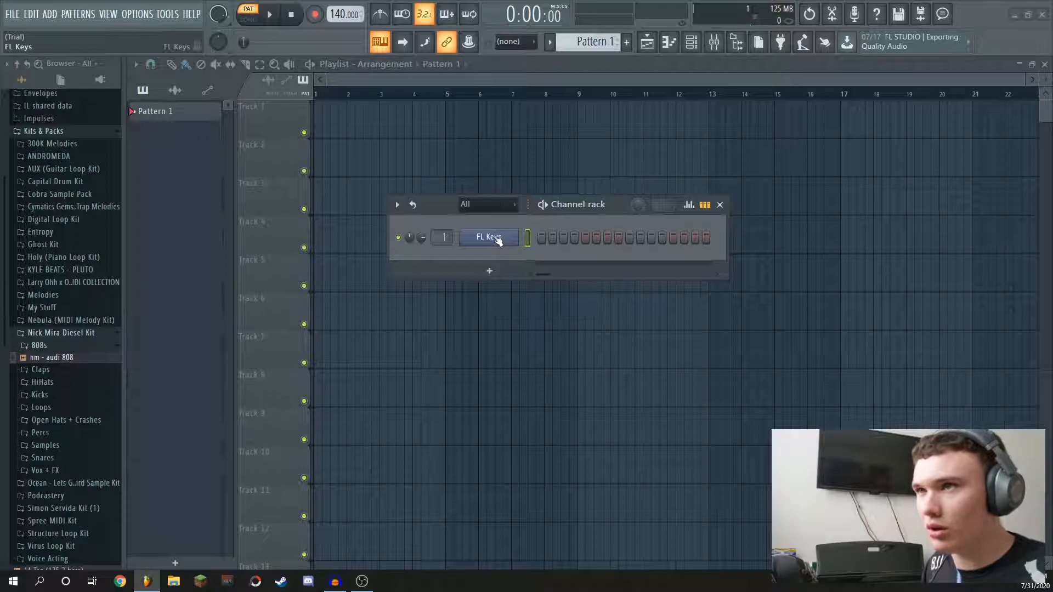
pyautogui.rightClick(489, 239)
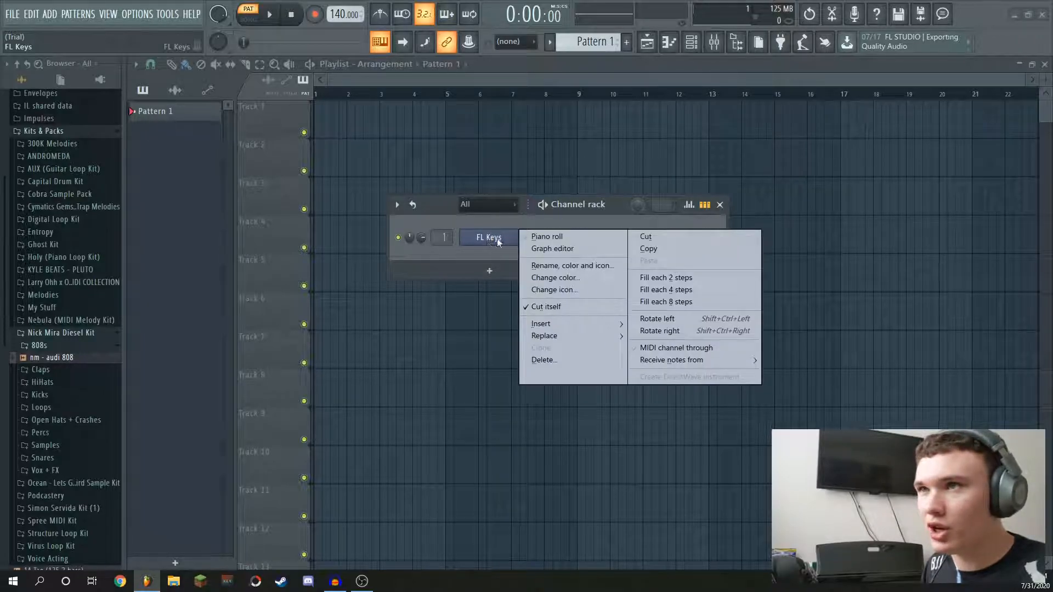
pyautogui.click(554, 236)
pyautogui.click(720, 204)
pyautogui.scroll(-5, 482, 250)
pyautogui.scroll(4, 271, 284)
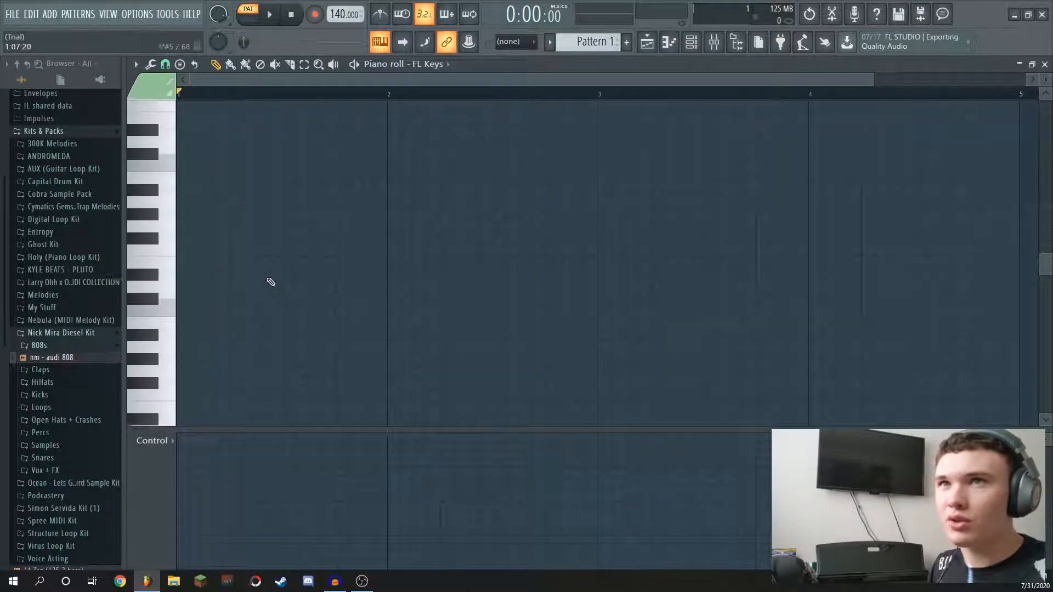
pyautogui.scroll(-2, 230, 285)
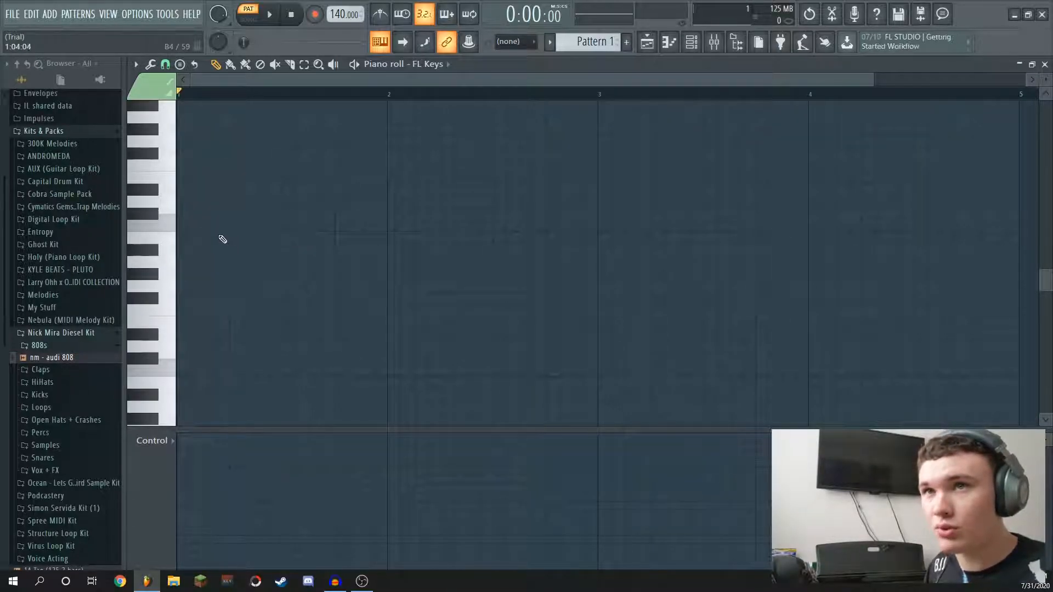
pyautogui.scroll(3, 213, 228)
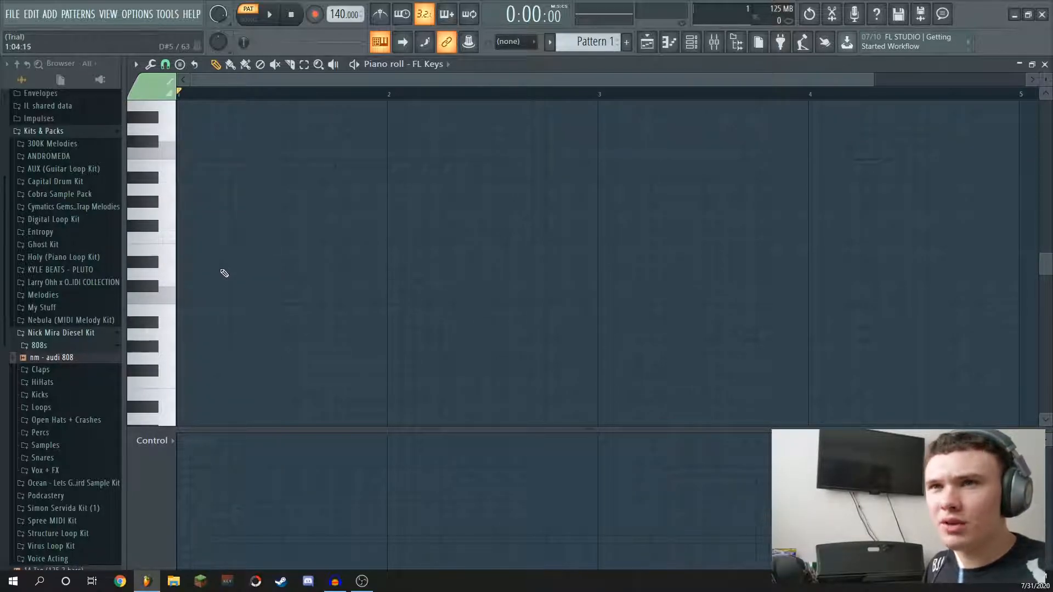
# - Draw a one-bar chord of C5, D#5 and G5 in bar 1 of the FL Keys piano roll
pyautogui.click(189, 298)
pyautogui.click(189, 249)
pyautogui.click(189, 213)
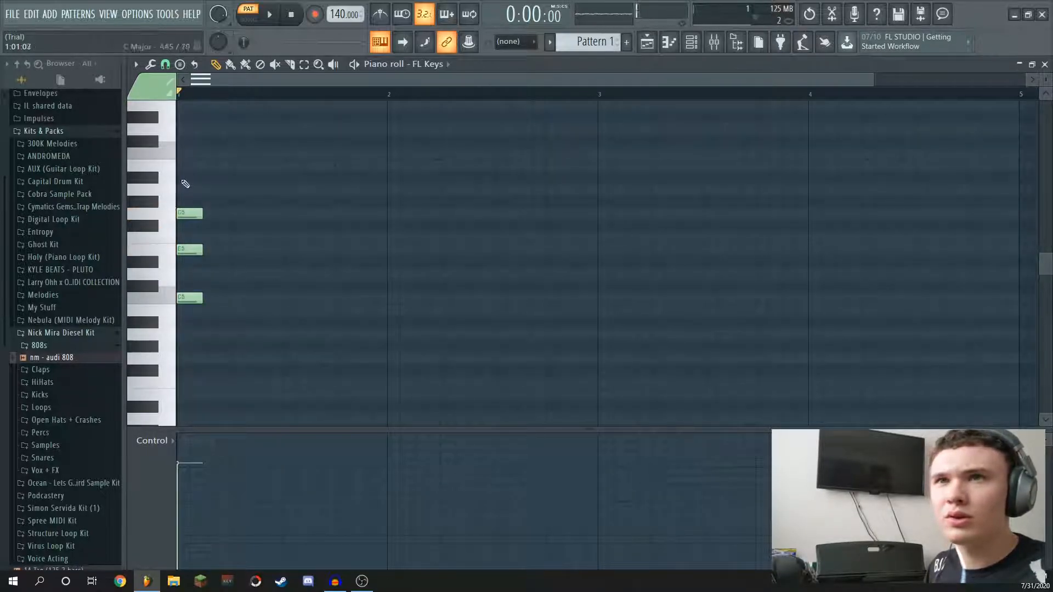
pyautogui.moveTo(189, 249); pyautogui.dragTo(386, 298)
pyautogui.hotkey('ctrl', 'a')
pyautogui.hotkey('ctrl', 'd')
# - Add a one-bar chord of B4, D5 and F5 in bar 2
pyautogui.click(394, 238)
pyautogui.click(394, 274)
pyautogui.click(394, 310)
# - Add a one-bar chord of G4, C5 and D#5 in bar 3
pyautogui.click(604, 248)
pyautogui.moveTo(603, 249); pyautogui.dragTo(603, 262)
pyautogui.click(603, 298)
pyautogui.click(603, 358)
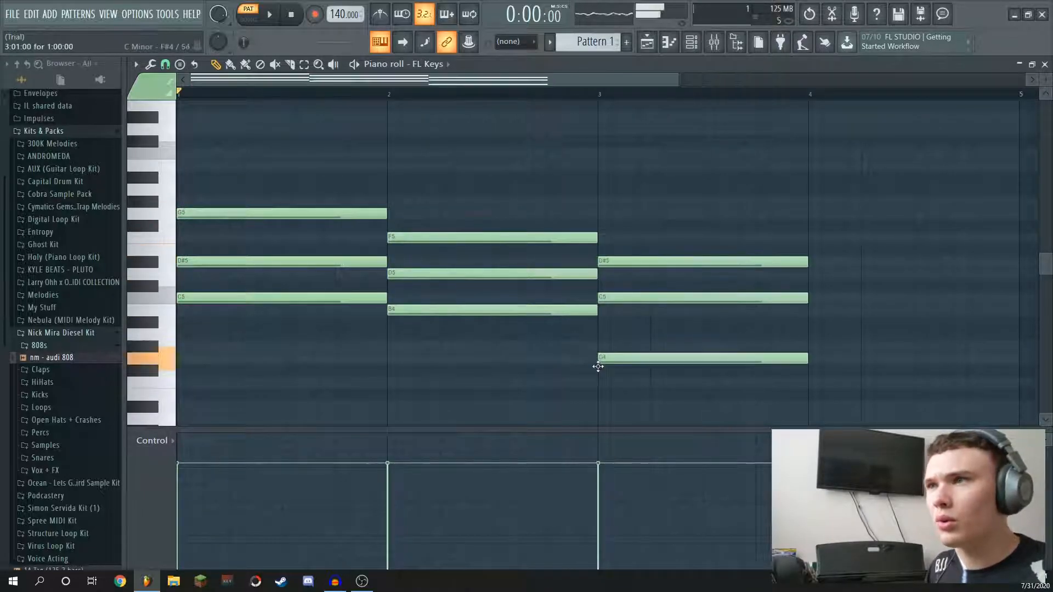
# - Add a one-bar chord of G4, B4 and D5 in bar 4
pyautogui.click(814, 274)
pyautogui.click(814, 310)
pyautogui.click(814, 358)
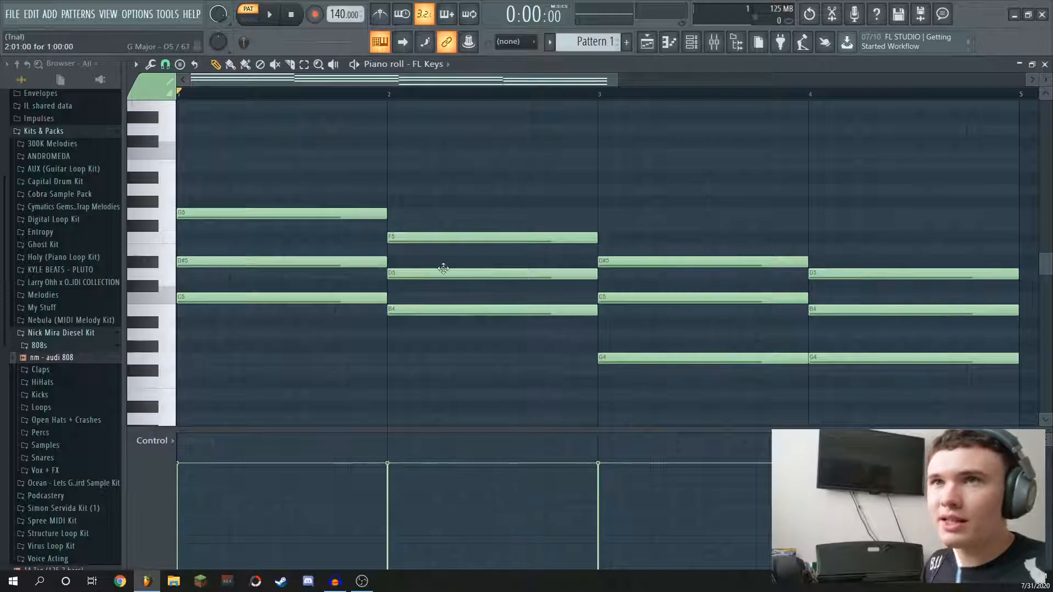
# - Place a one-bar D6 note above the chords, starting on the fourth beat of bar 1
pyautogui.click(234, 129)
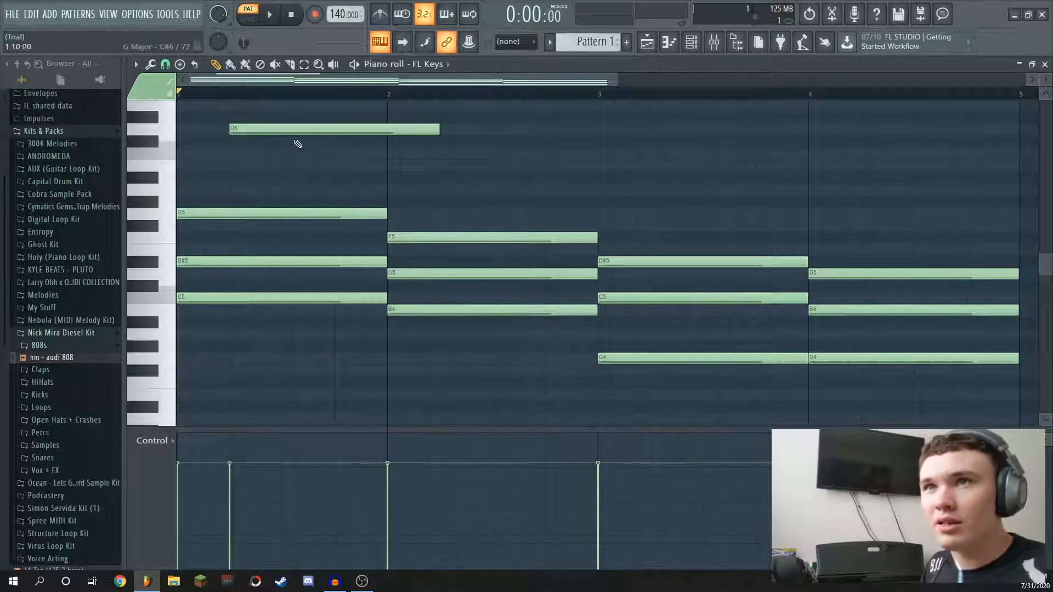
pyautogui.moveTo(318, 129); pyautogui.dragTo(418, 130)
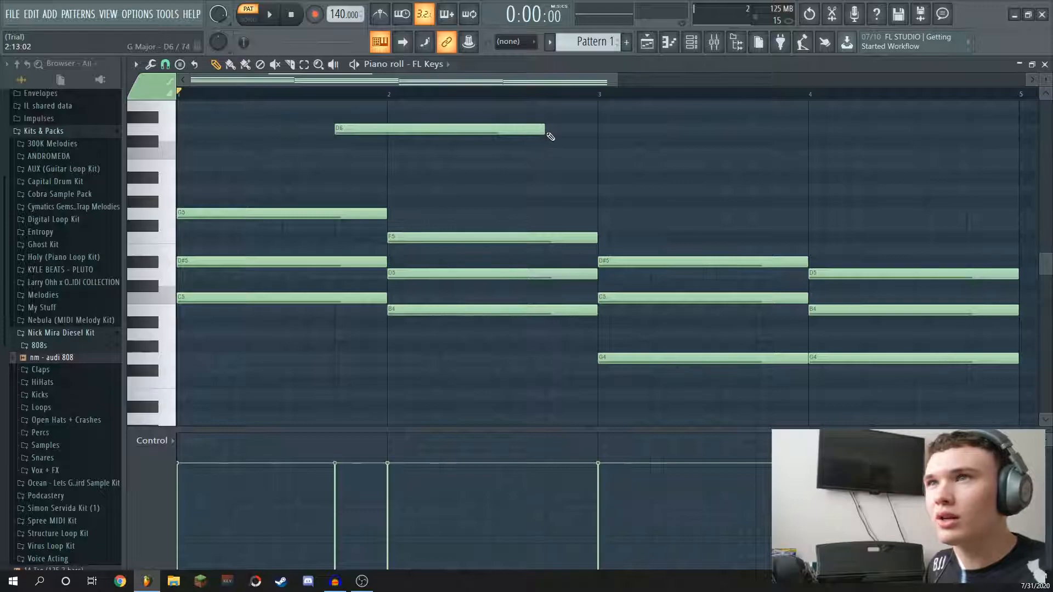
pyautogui.moveTo(544, 130)
pyautogui.mouseDown()
pyautogui.moveTo(426, 134)
pyautogui.moveTo(571, 134)
pyautogui.moveTo(545, 134)
pyautogui.mouseUp()
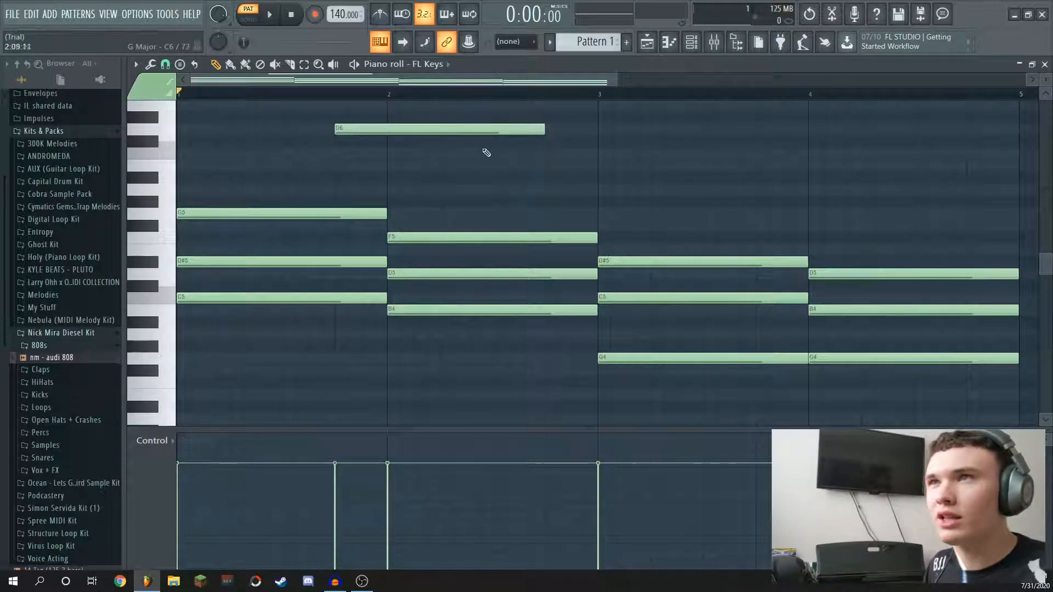
# - Delete the D6 note above the chords
pyautogui.rightClick(407, 129)
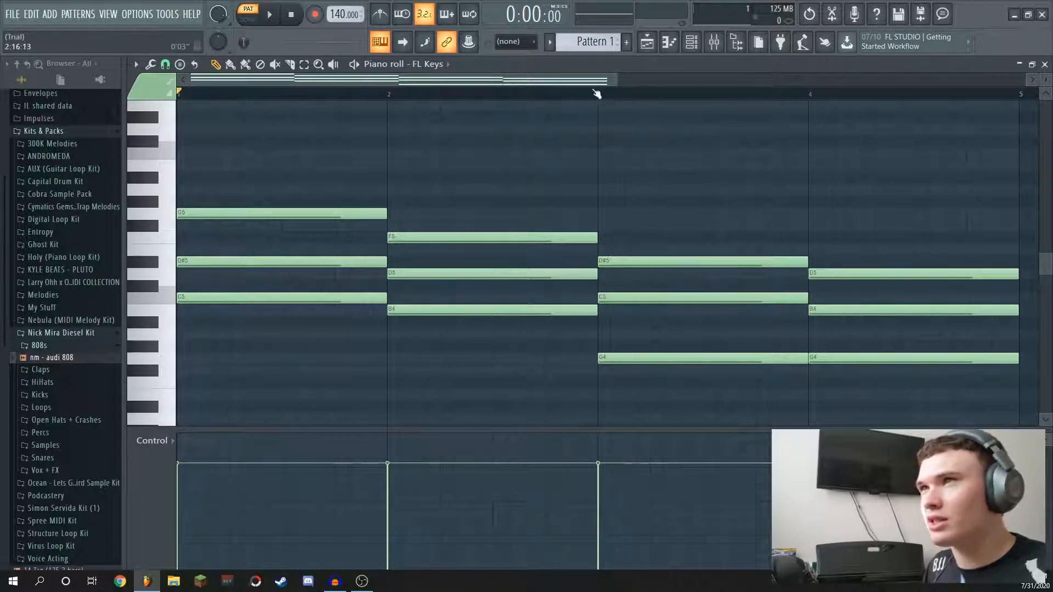
pyautogui.scroll(-3, 575, 94)
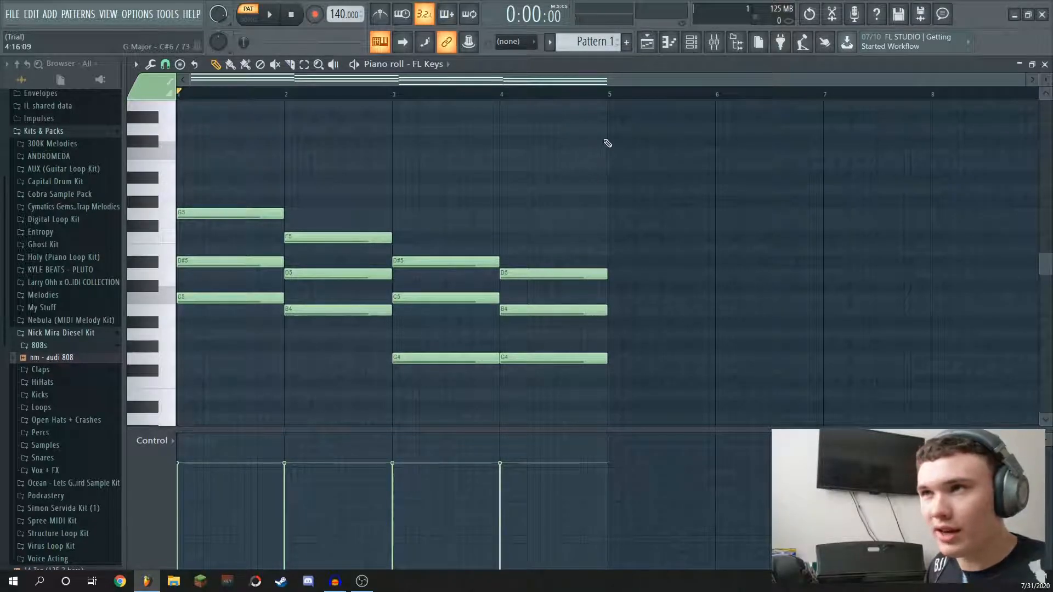
# - Select all the chord notes, try stretching their lengths together, and clear the selection
pyautogui.moveTo(602, 137); pyautogui.dragTo(187, 390)
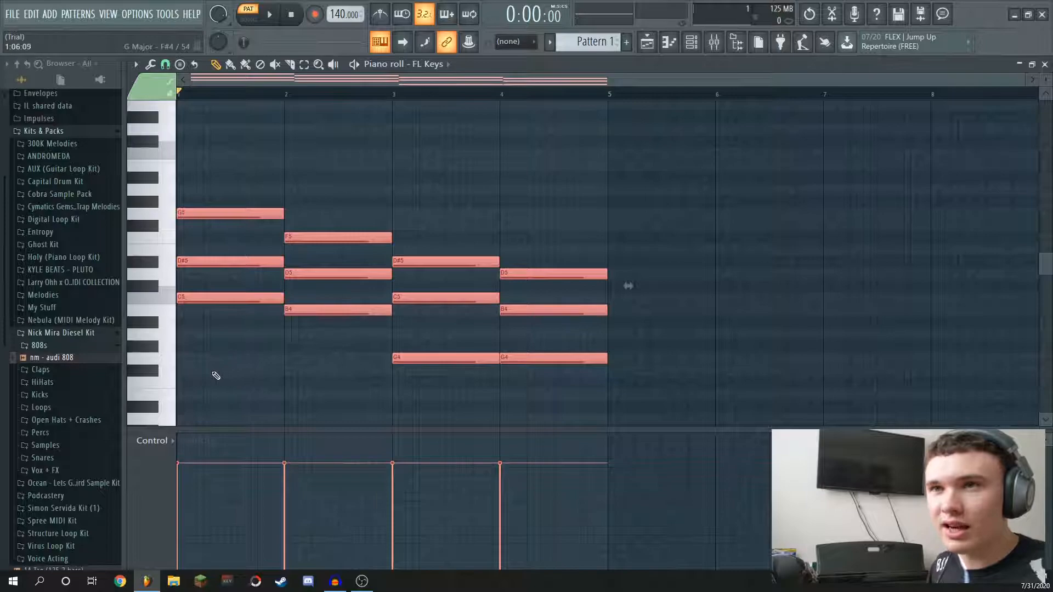
pyautogui.click(217, 352)
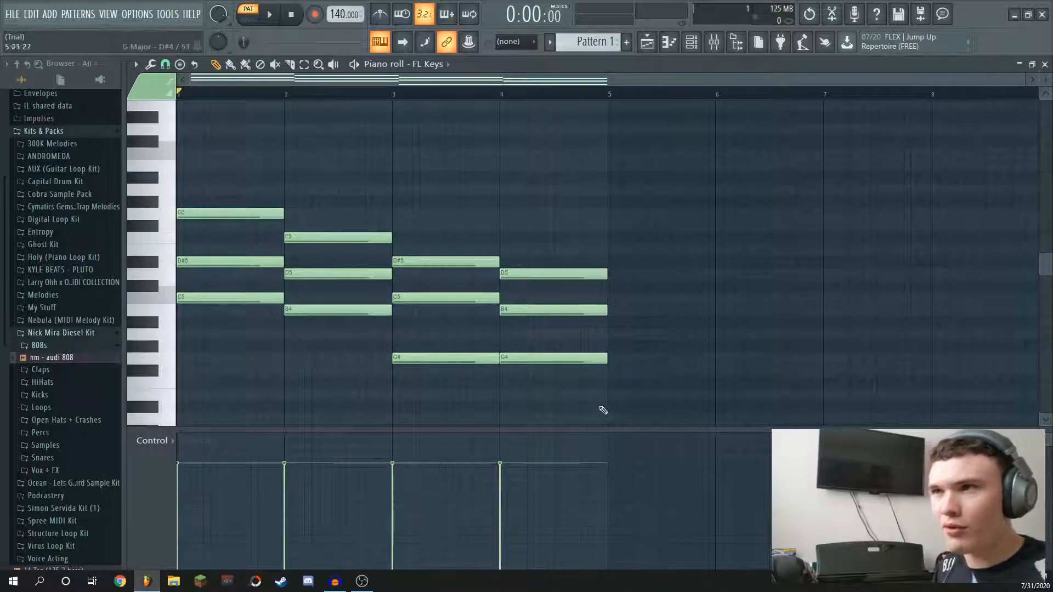
pyautogui.hotkey('ctrl', 'a')
pyautogui.moveTo(596, 284)
pyautogui.mouseDown()
pyautogui.moveTo(603, 279)
pyautogui.moveTo(513, 279)
pyautogui.moveTo(607, 277)
pyautogui.mouseUp()
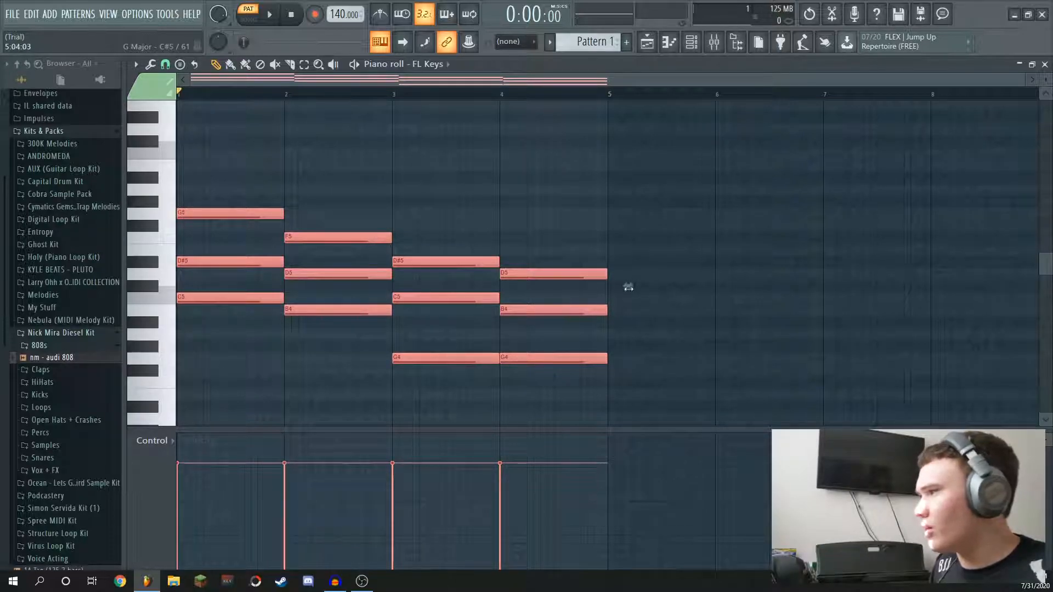
pyautogui.moveTo(628, 285)
pyautogui.mouseDown()
pyautogui.moveTo(900, 284)
pyautogui.moveTo(376, 284)
pyautogui.moveTo(639, 284)
pyautogui.moveTo(628, 286)
pyautogui.mouseUp()
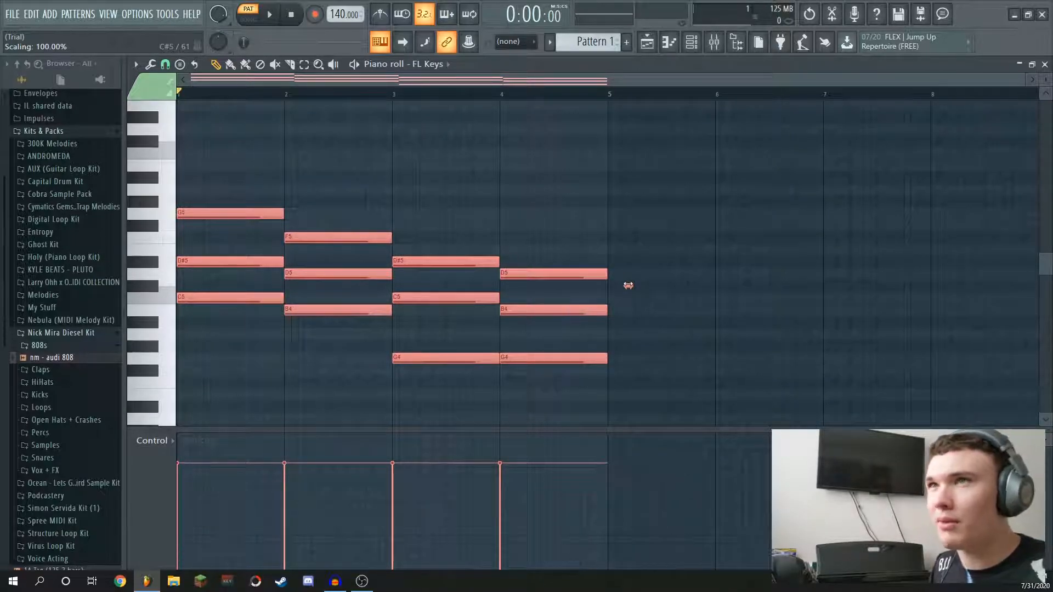
pyautogui.moveTo(628, 286)
pyautogui.mouseDown()
pyautogui.moveTo(406, 284)
pyautogui.moveTo(629, 285)
pyautogui.mouseUp()
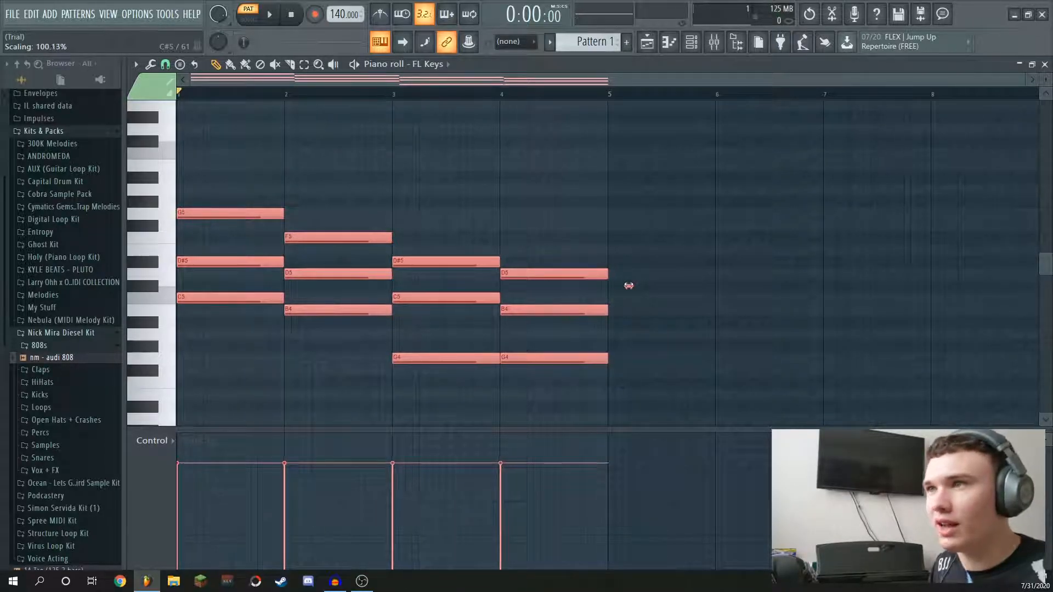
pyautogui.click(435, 230)
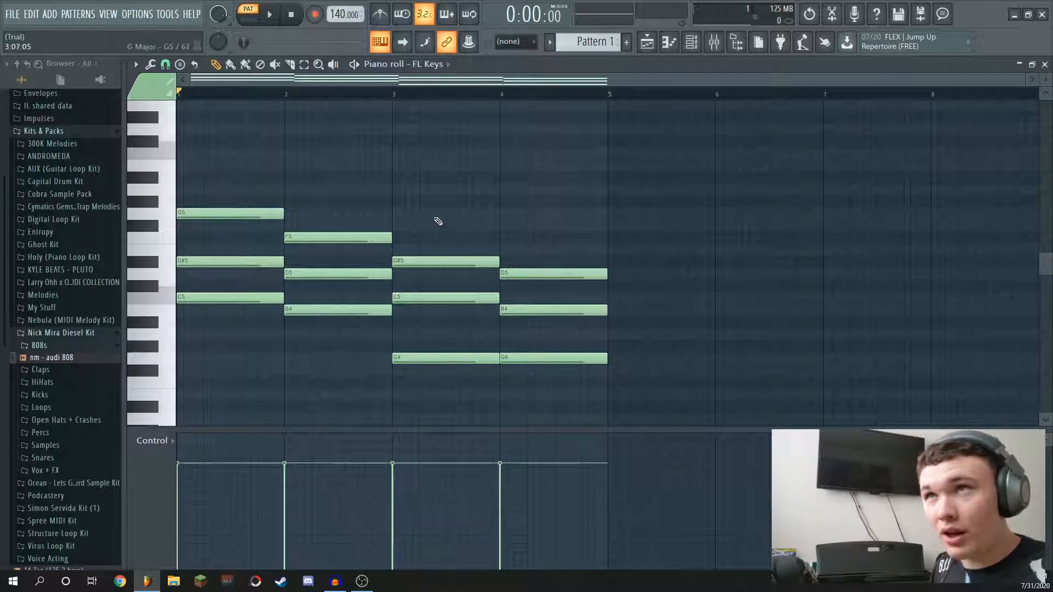
# - Play back the four-bar chord progression and stop it
pyautogui.press('space')
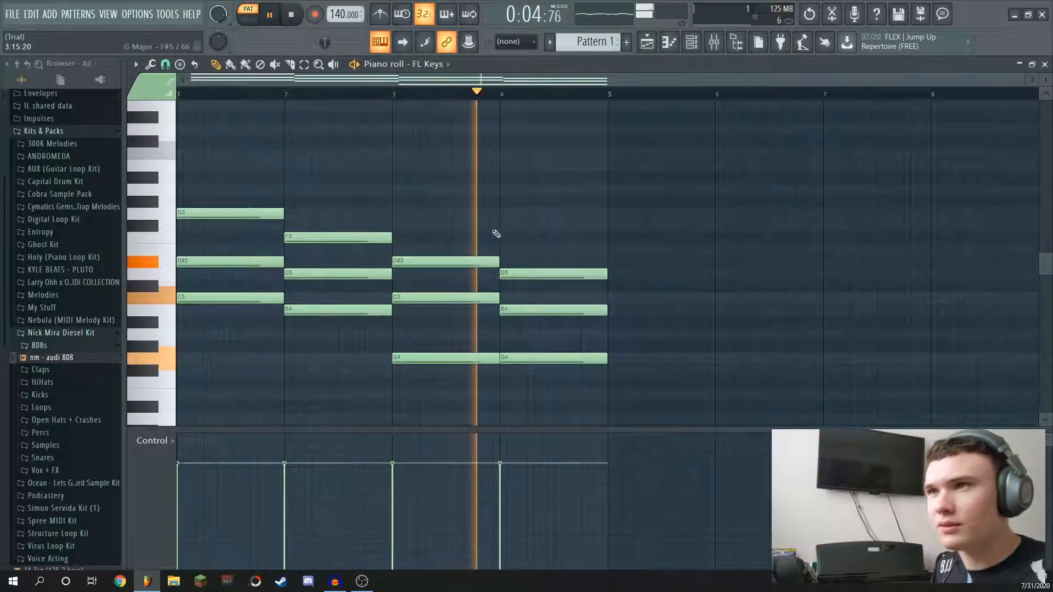
pyautogui.press('space')
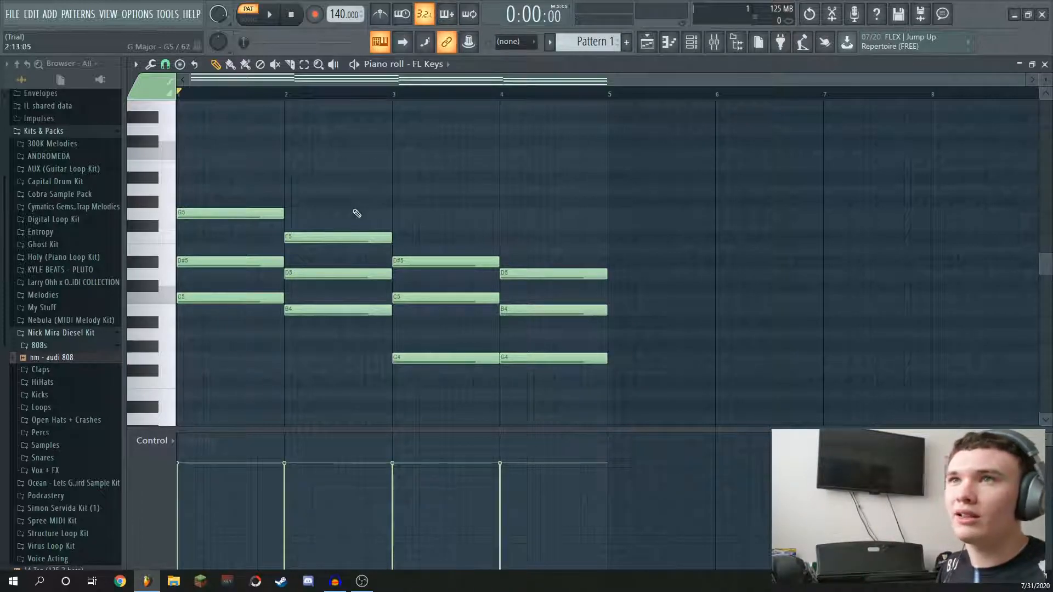
pyautogui.scroll(3, 359, 230)
pyautogui.scroll(-3, 364, 244)
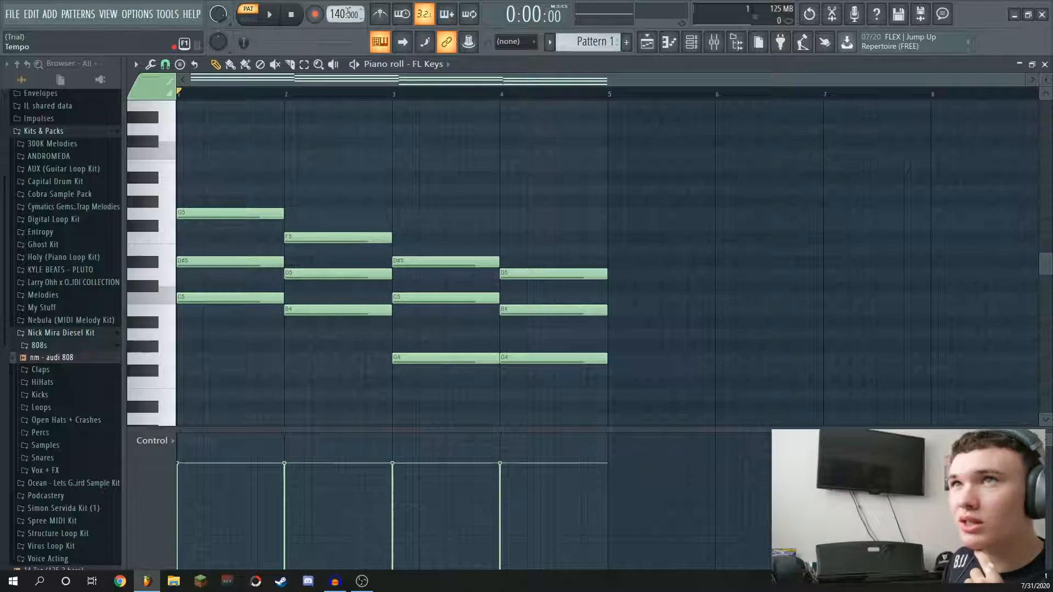
# - Try project tempos of 522 and 180 BPM, and return the tempo to 140 BPM
pyautogui.moveTo(338, 15); pyautogui.dragTo(339, 14)
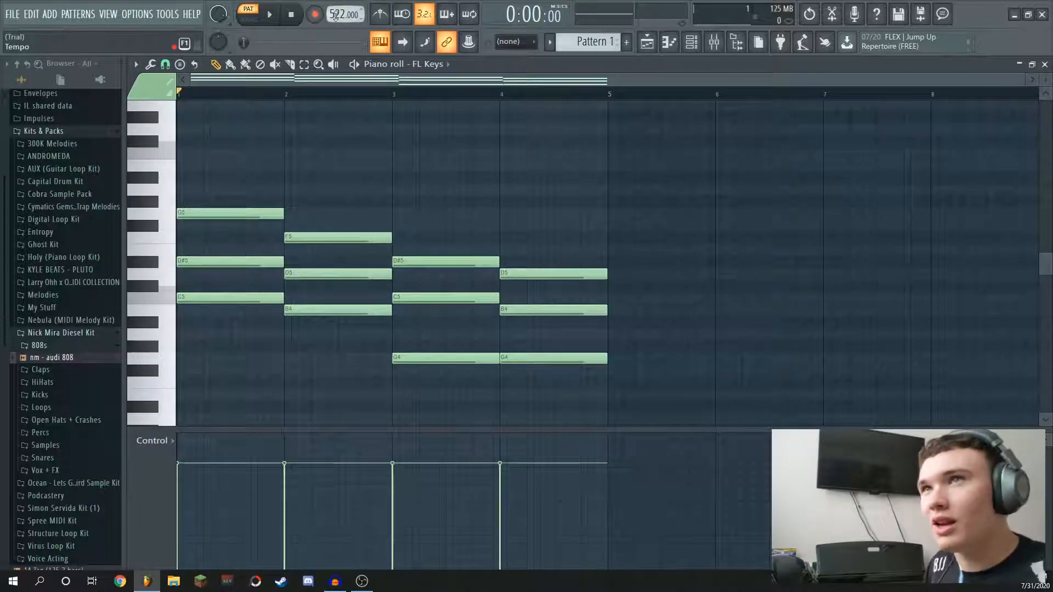
pyautogui.moveTo(336, 16); pyautogui.dragTo(337, 15)
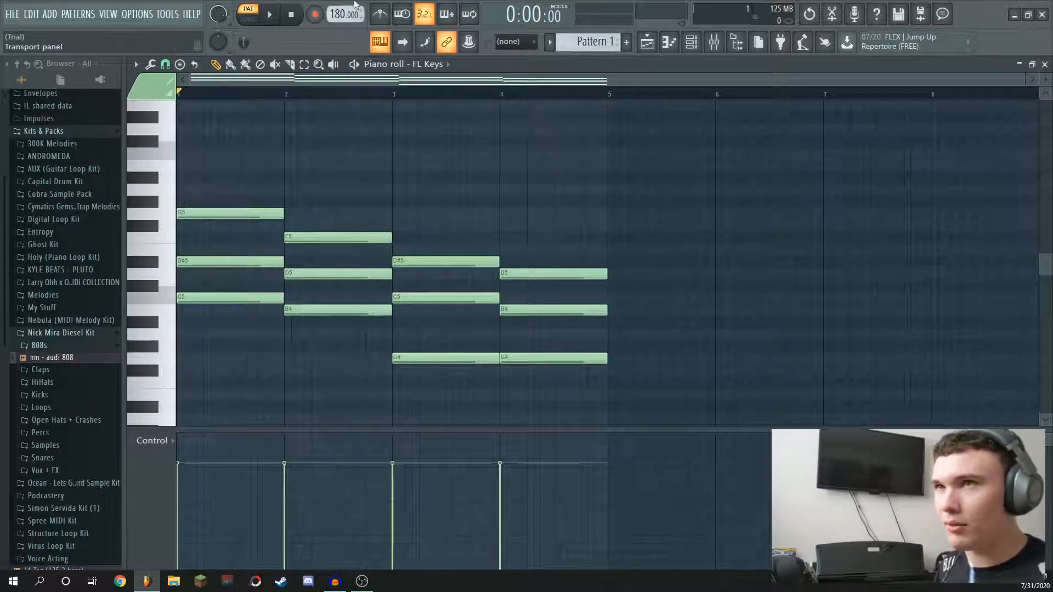
pyautogui.moveTo(336, 15); pyautogui.dragTo(336, 1)
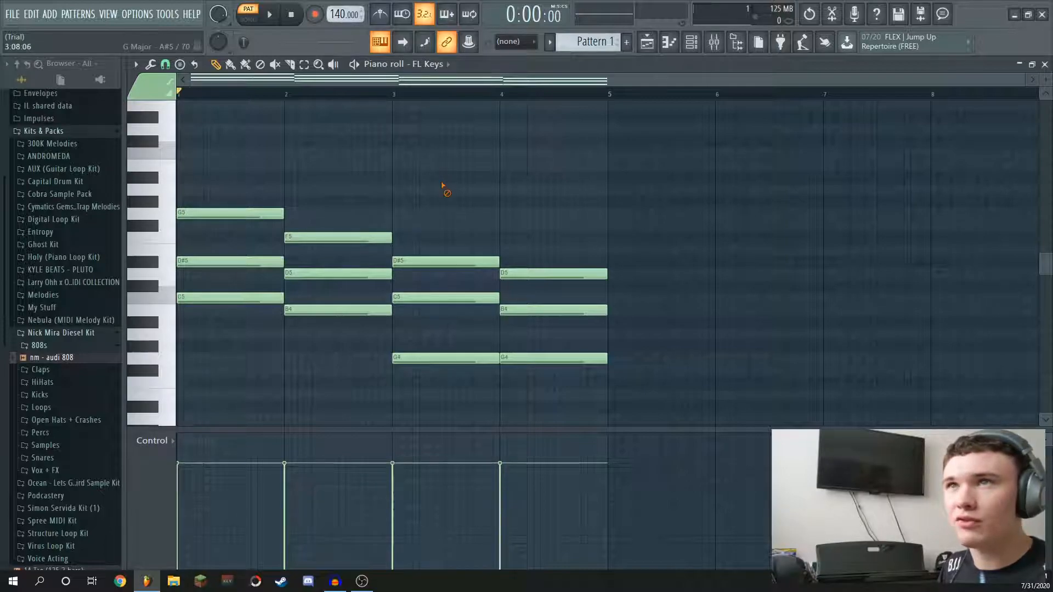
# - Compare the chords' playback at 140 and 80 BPM, and set the tempo back to 140 BPM
pyautogui.press('space')
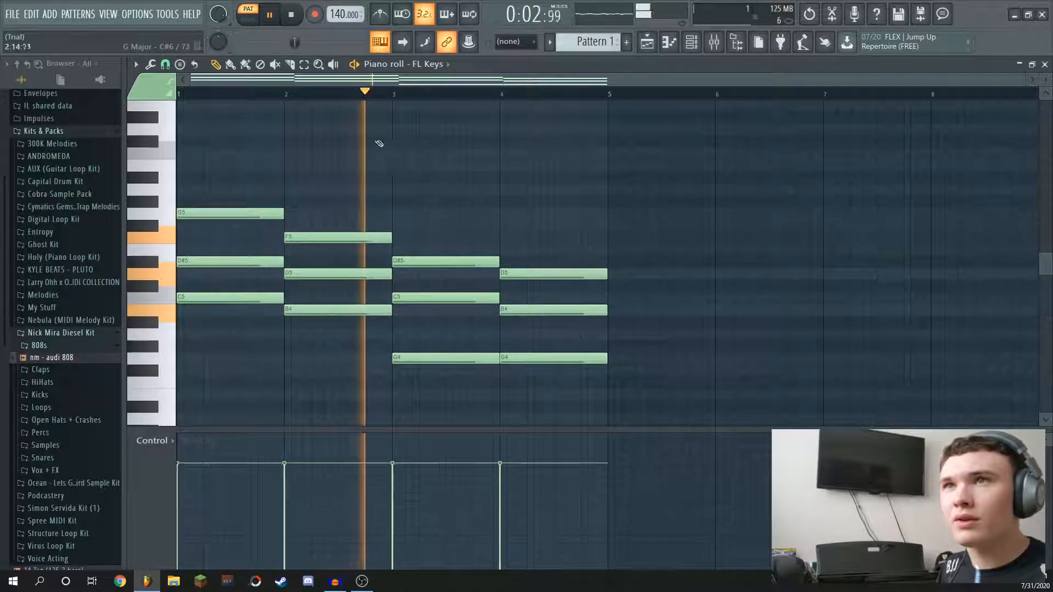
pyautogui.press('space')
pyautogui.moveTo(344, 16); pyautogui.dragTo(344, 25)
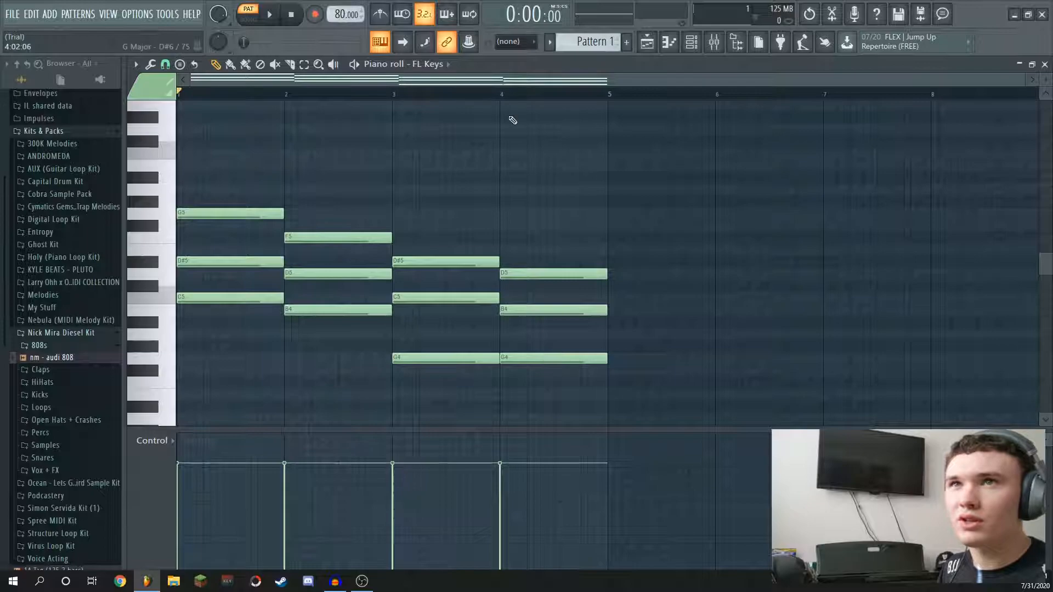
pyautogui.press('space')
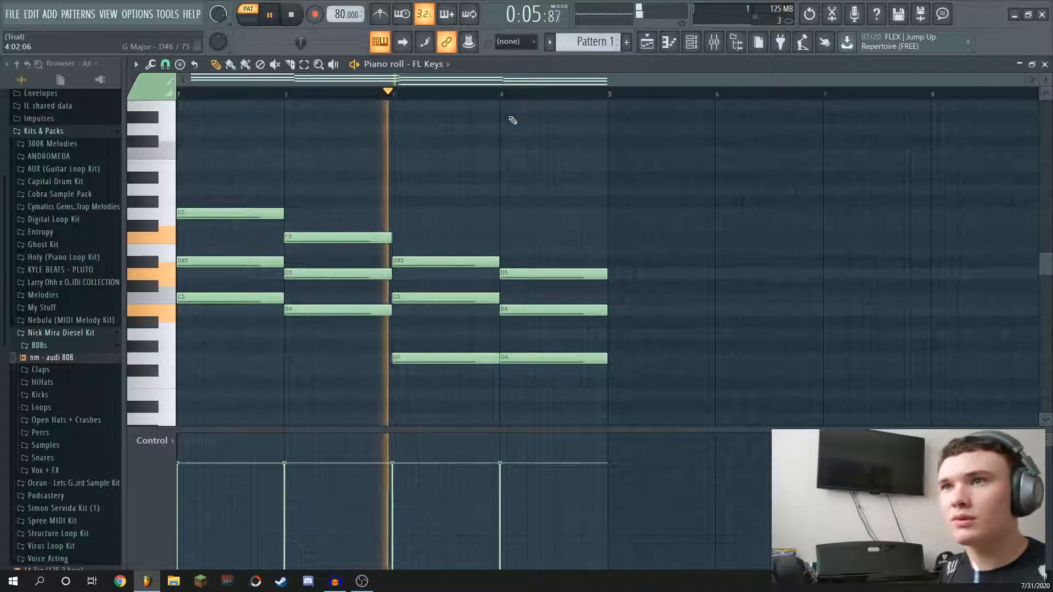
pyautogui.press('space')
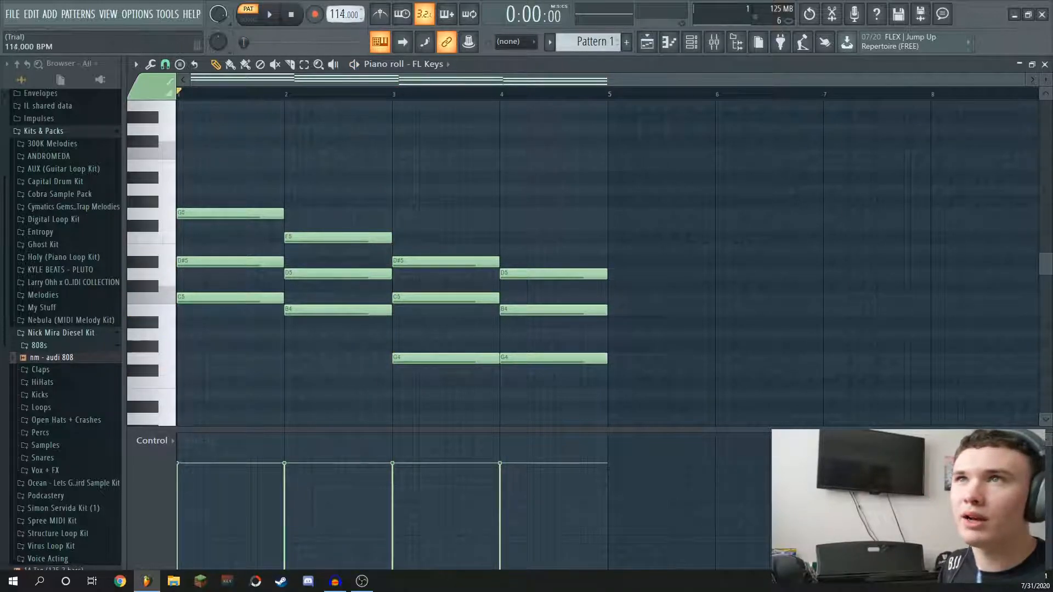
pyautogui.moveTo(332, 15); pyautogui.dragTo(333, 14)
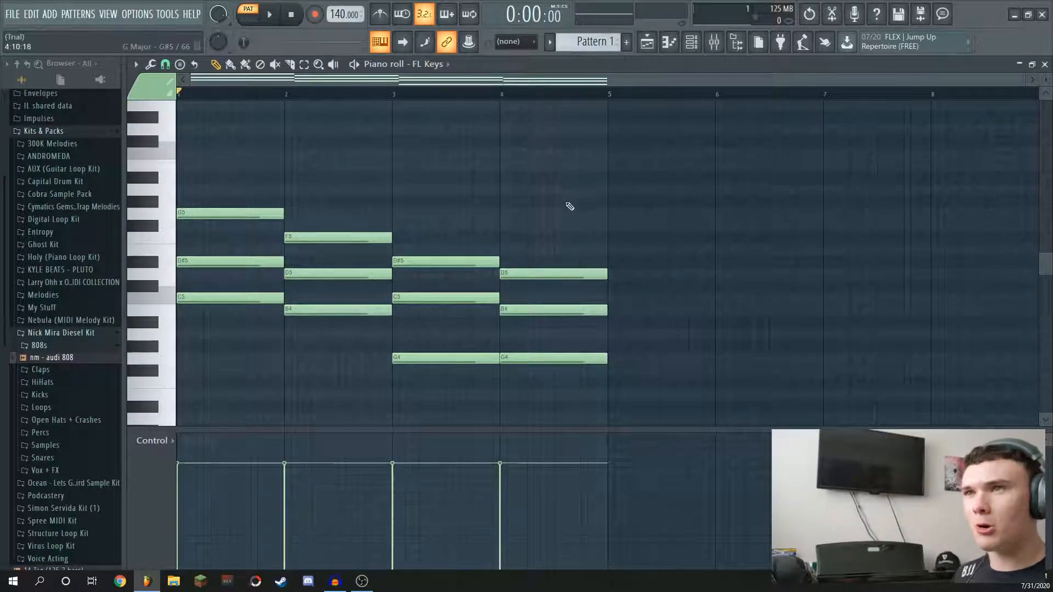
# - Add a half-bar C6 note in the second half of bar 1 and a quarter-bar G#5 note at the end of bar 2
pyautogui.scroll(2, 500, 249)
pyautogui.scroll(4, 500, 250)
pyautogui.scroll(-4, 487, 252)
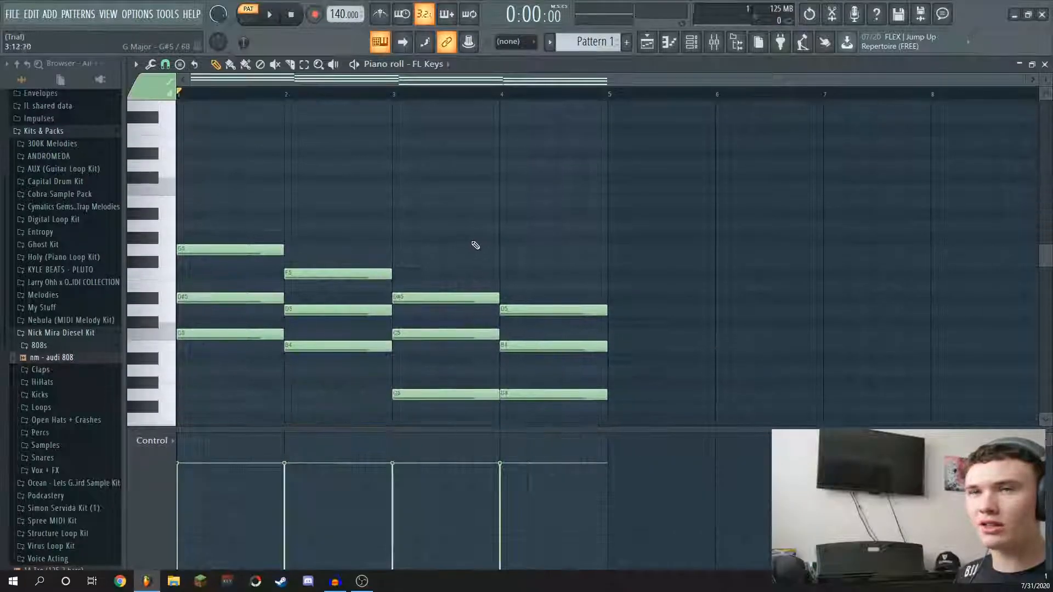
pyautogui.scroll(2, 473, 243)
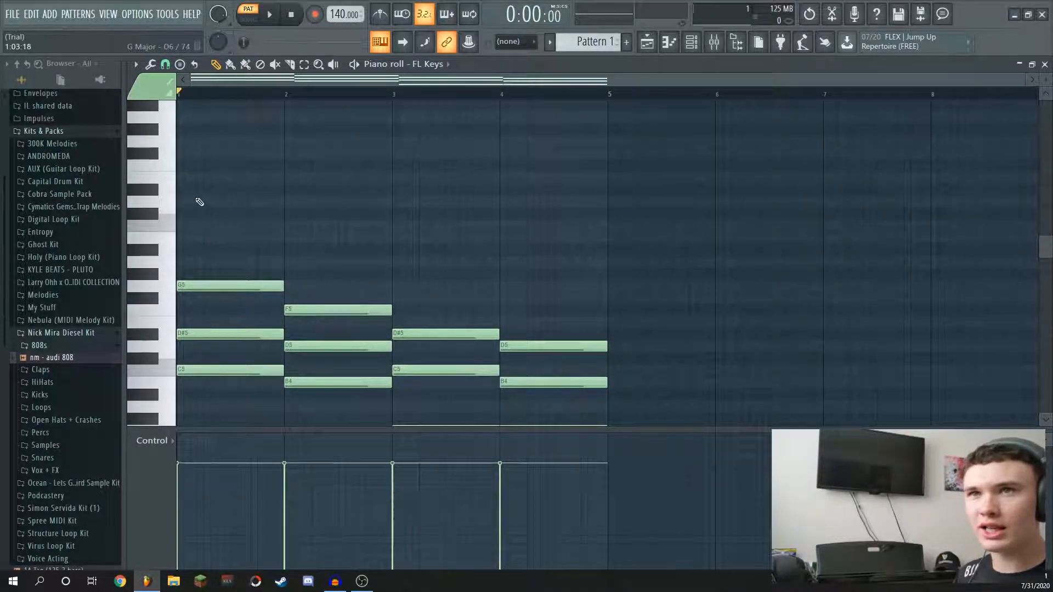
pyautogui.click(234, 214)
pyautogui.moveTo(335, 226); pyautogui.dragTo(284, 225)
pyautogui.press('space')
pyautogui.press('space')
pyautogui.click(369, 273)
# - Try short melody notes above the bar 3 chord, auditioning and removing them
pyautogui.click(394, 227)
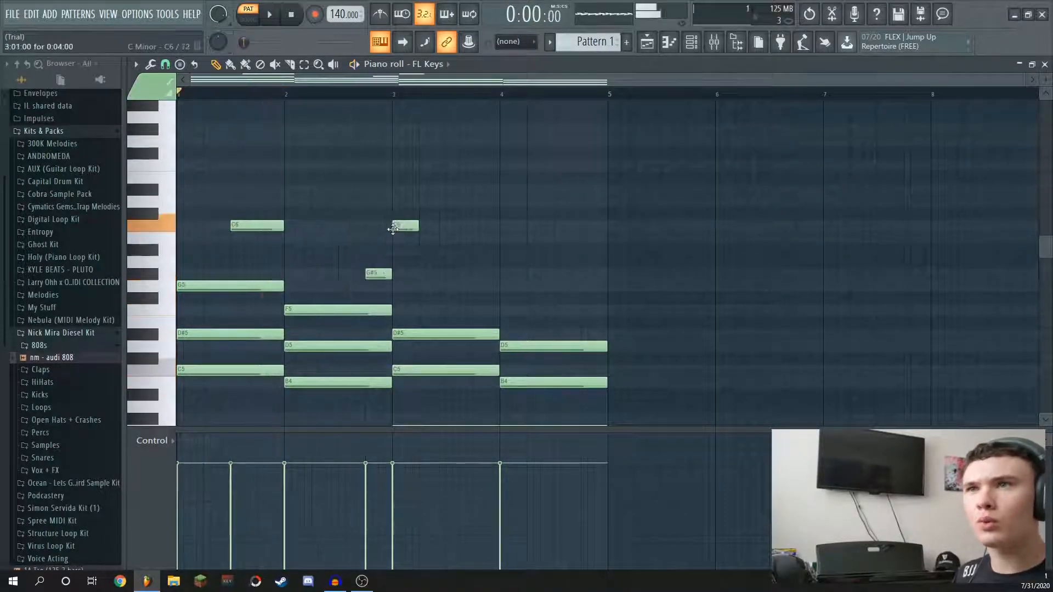
pyautogui.click(423, 285)
pyautogui.moveTo(445, 287); pyautogui.dragTo(503, 291)
pyautogui.press('space')
pyautogui.moveTo(406, 225); pyautogui.dragTo(418, 275)
pyautogui.press('space')
pyautogui.rightClick(408, 308)
pyautogui.press('space')
pyautogui.press('space')
pyautogui.rightClick(438, 287)
pyautogui.press('space')
pyautogui.press('space')
# - Add a one-bar G5 note above the bar 3 chord and play back the pattern
pyautogui.scroll(-3, 430, 307)
pyautogui.click(396, 176)
pyautogui.press('space')
pyautogui.moveTo(417, 165); pyautogui.dragTo(499, 177)
pyautogui.scroll(1, 531, 197)
pyautogui.press('space')
pyautogui.press('space')
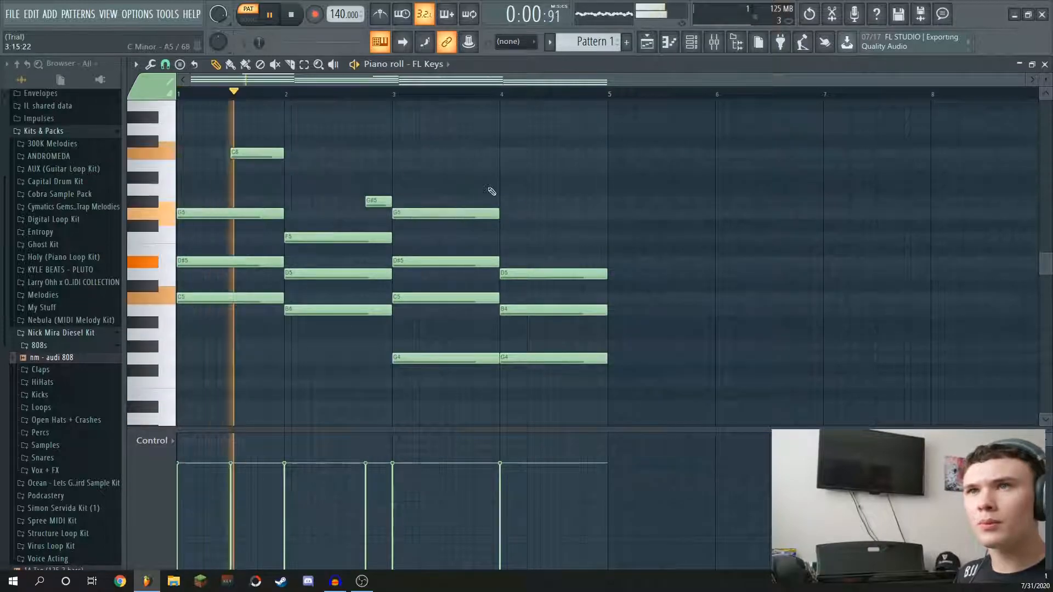
pyautogui.press('space')
# - Add a half-bar F5 note in the second half of bar 4 and play back the melody
pyautogui.moveTo(556, 226); pyautogui.dragTo(556, 238)
pyautogui.moveTo(659, 238); pyautogui.dragTo(609, 237)
pyautogui.press('space')
pyautogui.scroll(1, 540, 235)
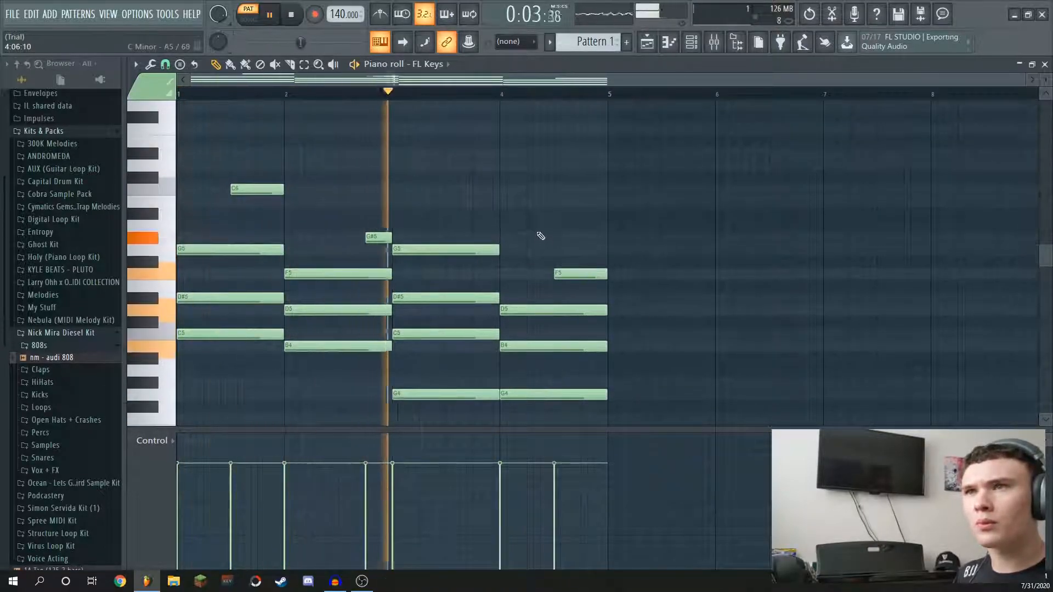
pyautogui.press('space')
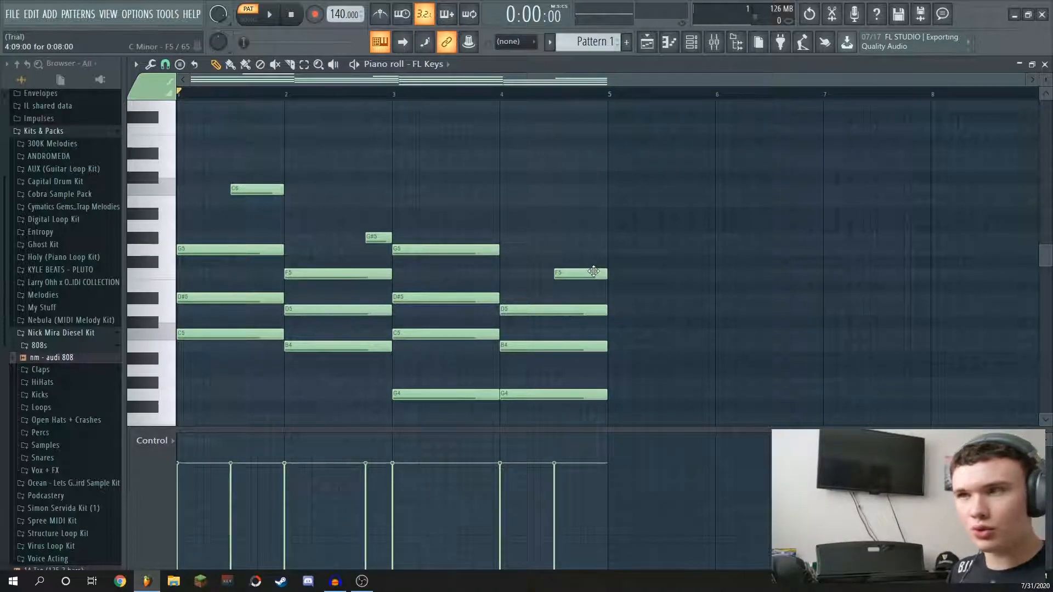
# - Select the four melody notes above the chords: C6, G#5, the bar 3 G5 and the bar 4 F5
pyautogui.moveTo(596, 266); pyautogui.dragTo(334, 160)
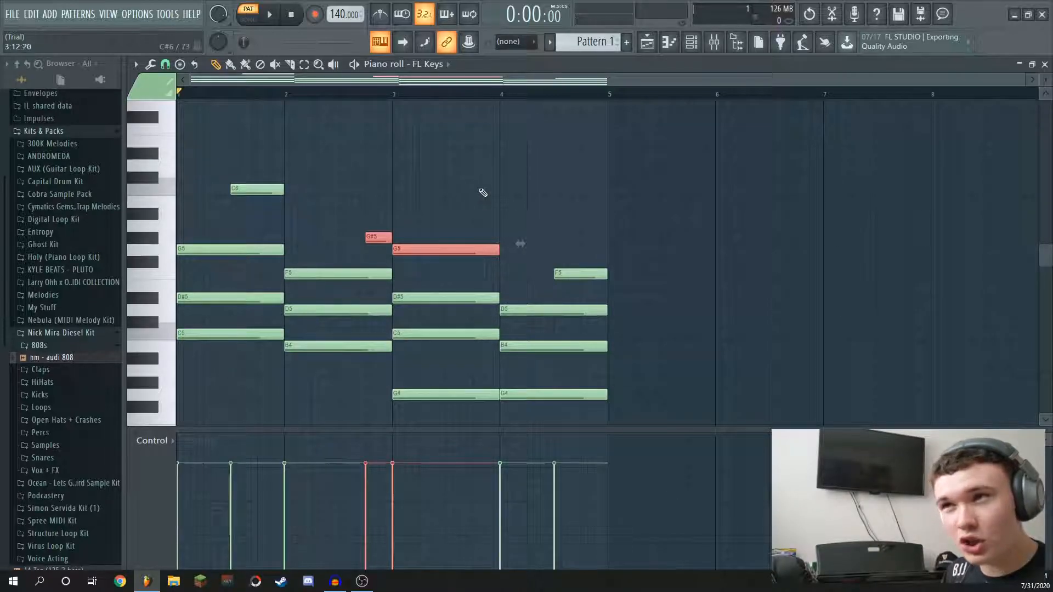
pyautogui.keyDown('ctrl'); pyautogui.keyDown('shift'); pyautogui.click(580, 275); pyautogui.keyUp('shift'); pyautogui.keyUp('ctrl')
pyautogui.keyDown('ctrl'); pyautogui.keyDown('shift'); pyautogui.click(258, 189); pyautogui.keyUp('shift'); pyautogui.keyUp('ctrl')
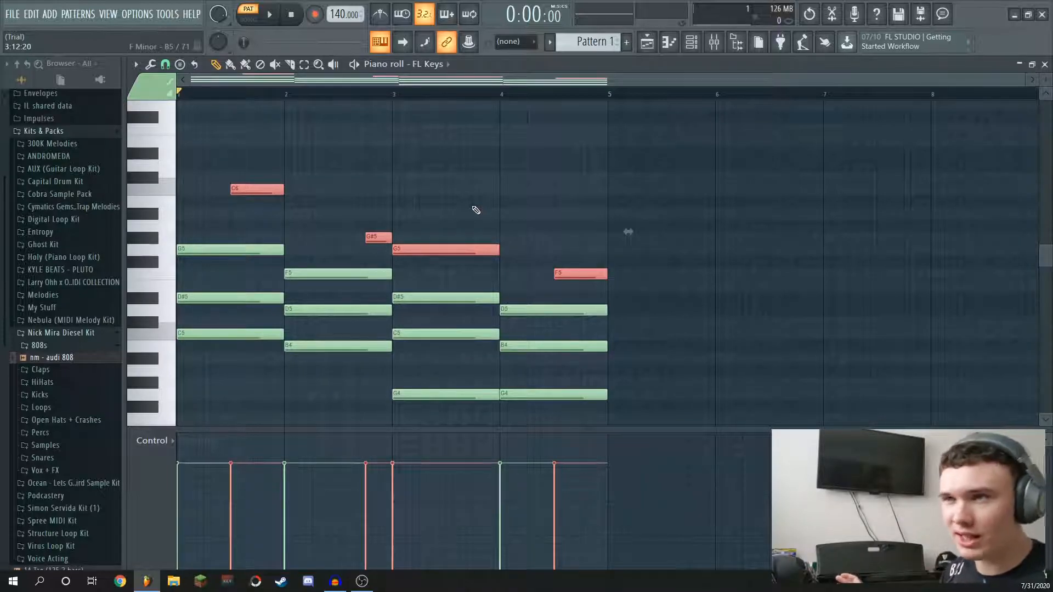
# - Repeat the multi-part selection of the four melody notes, starting with G#5 and G5, and clear it
pyautogui.moveTo(485, 222); pyautogui.dragTo(351, 255)
pyautogui.moveTo(296, 148); pyautogui.dragTo(221, 215)
pyautogui.moveTo(367, 197); pyautogui.dragTo(415, 262)
pyautogui.moveTo(574, 231); pyautogui.dragTo(596, 302)
pyautogui.moveTo(440, 208); pyautogui.dragTo(379, 253)
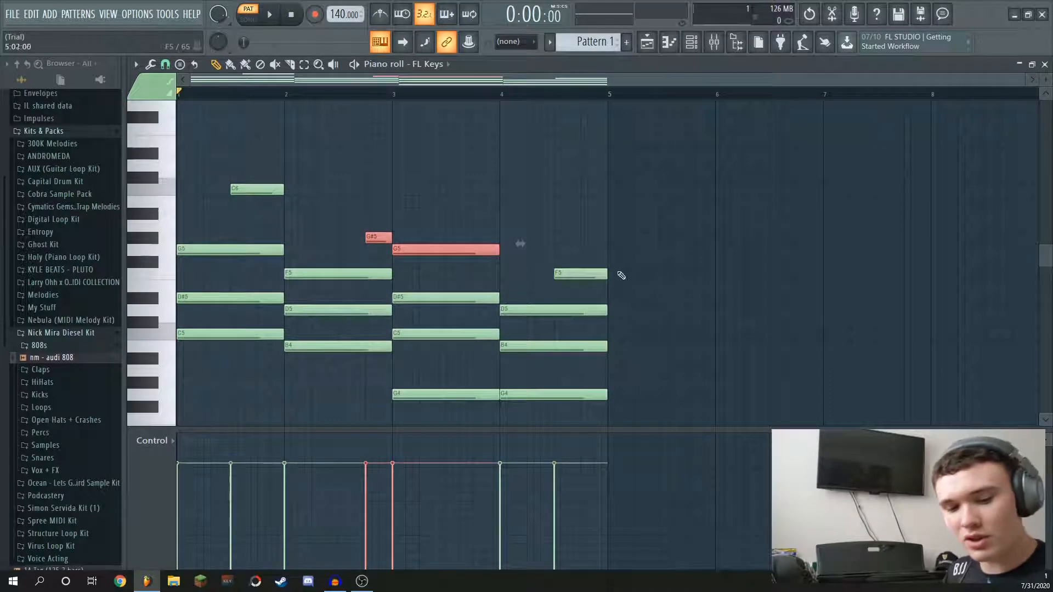
pyautogui.moveTo(629, 282); pyautogui.dragTo(578, 269)
pyautogui.moveTo(277, 178); pyautogui.dragTo(265, 218)
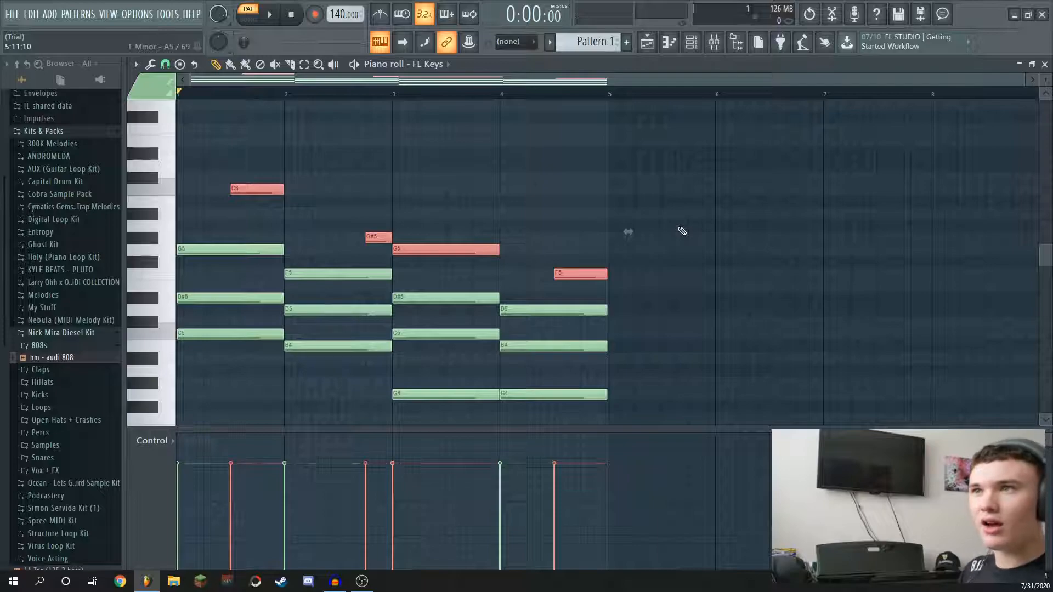
pyautogui.moveTo(567, 280)
pyautogui.mouseDown()
pyautogui.moveTo(567, 255)
pyautogui.moveTo(567, 280)
pyautogui.mouseUp()
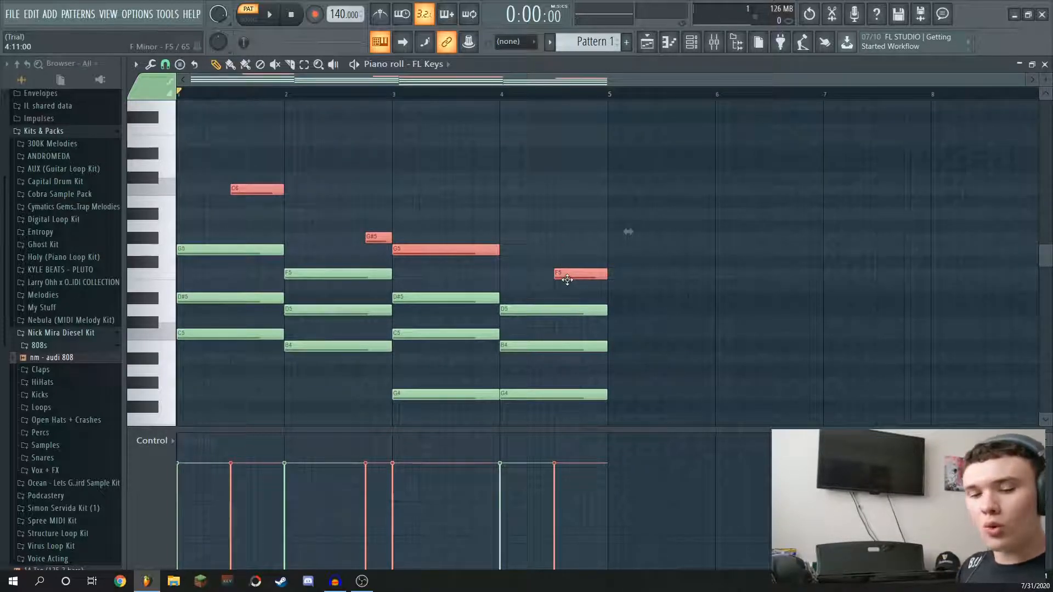
pyautogui.click(545, 225)
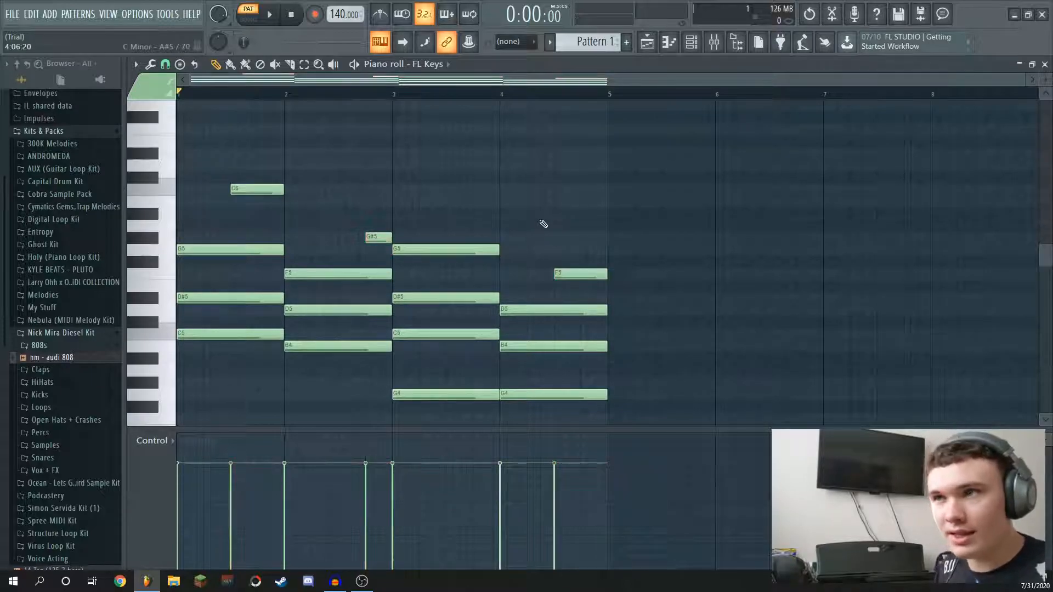
# - Select the four melody notes and shift them up and down by one semitone repeatedly, ending at their original pitches
pyautogui.moveTo(600, 281); pyautogui.dragTo(274, 188)
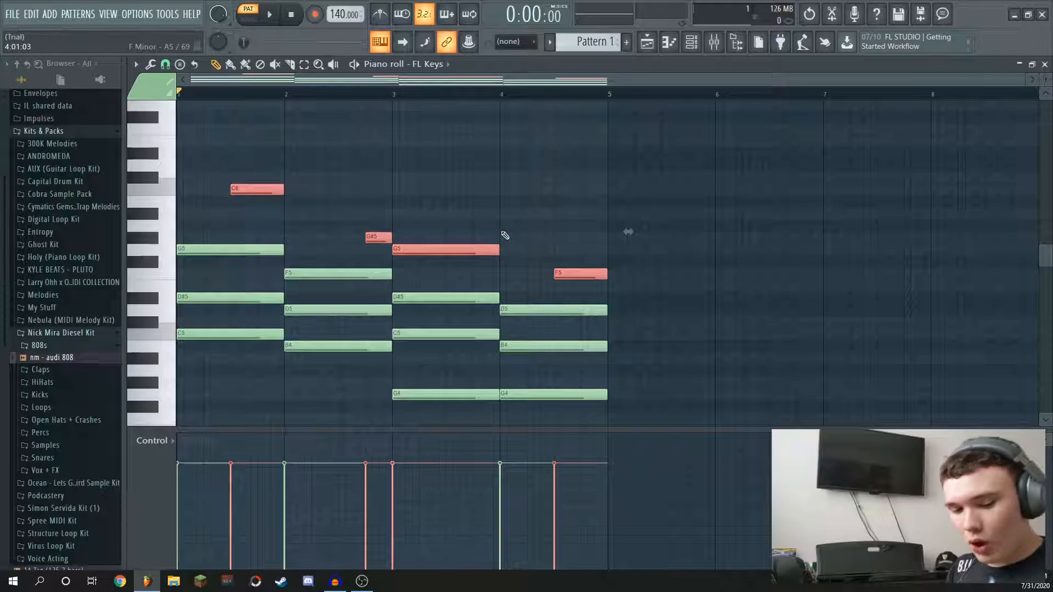
pyautogui.hotkey('shift', 'Up')
pyautogui.hotkey('shift', 'Down')
pyautogui.hotkey('shift', 'Up')
pyautogui.hotkey('shift', 'Down')
pyautogui.hotkey('shift', 'Up')
pyautogui.hotkey('shift', 'Down')
pyautogui.hotkey('shift', 'Up')
pyautogui.hotkey('shift', 'Down')
pyautogui.hotkey('shift', 'Up')
pyautogui.hotkey('shift', 'Down')
pyautogui.hotkey('shift', 'Up')
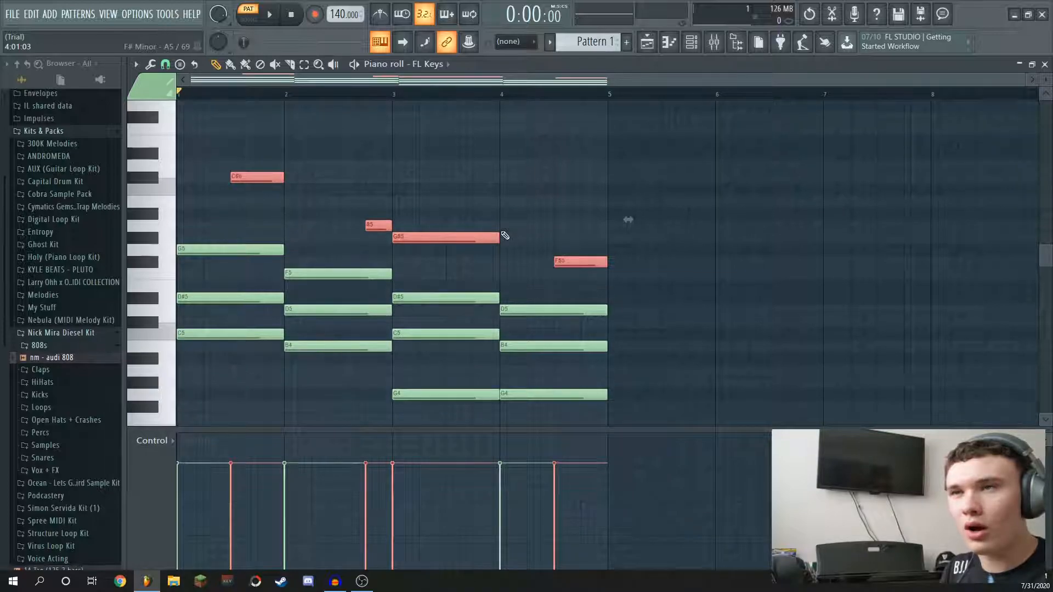
pyautogui.hotkey('shift', 'Down')
pyautogui.hotkey('shift', 'Up')
pyautogui.hotkey('shift', 'Down')
pyautogui.hotkey('shift', 'Up')
pyautogui.hotkey('shift', 'Down')
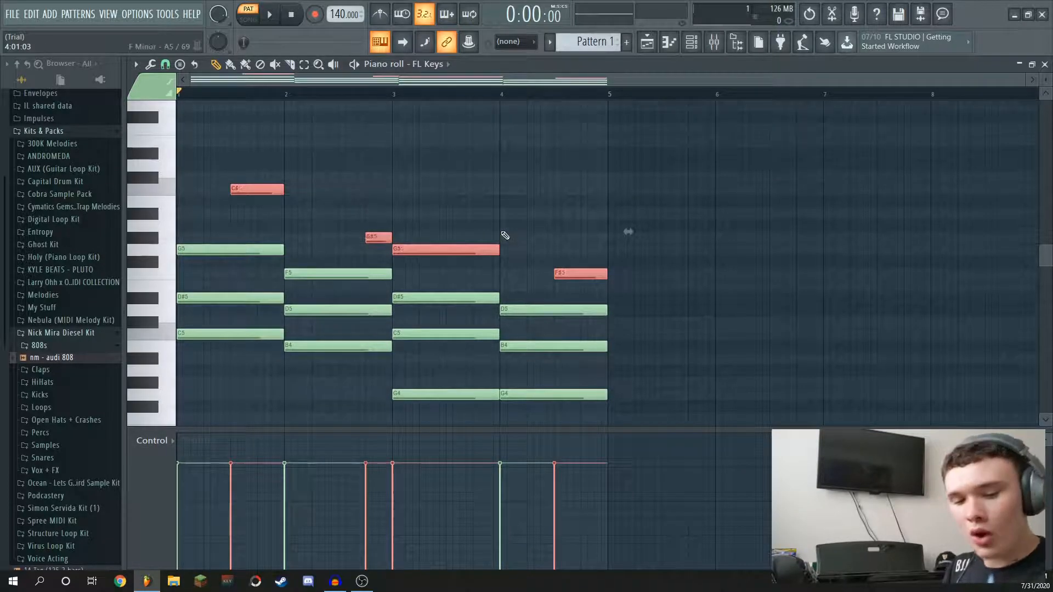
# - Shift the selected melody notes up and down by one octave repeatedly, ending at their original pitches
pyautogui.hotkey('ctrl', 'Up')
pyautogui.hotkey('ctrl', 'Down')
pyautogui.hotkey('ctrl', 'Up')
pyautogui.hotkey('ctrl', 'Down')
pyautogui.hotkey('ctrl', 'Up')
pyautogui.hotkey('ctrl', 'Down')
pyautogui.hotkey('ctrl', 'Up')
pyautogui.hotkey('ctrl', 'Down')
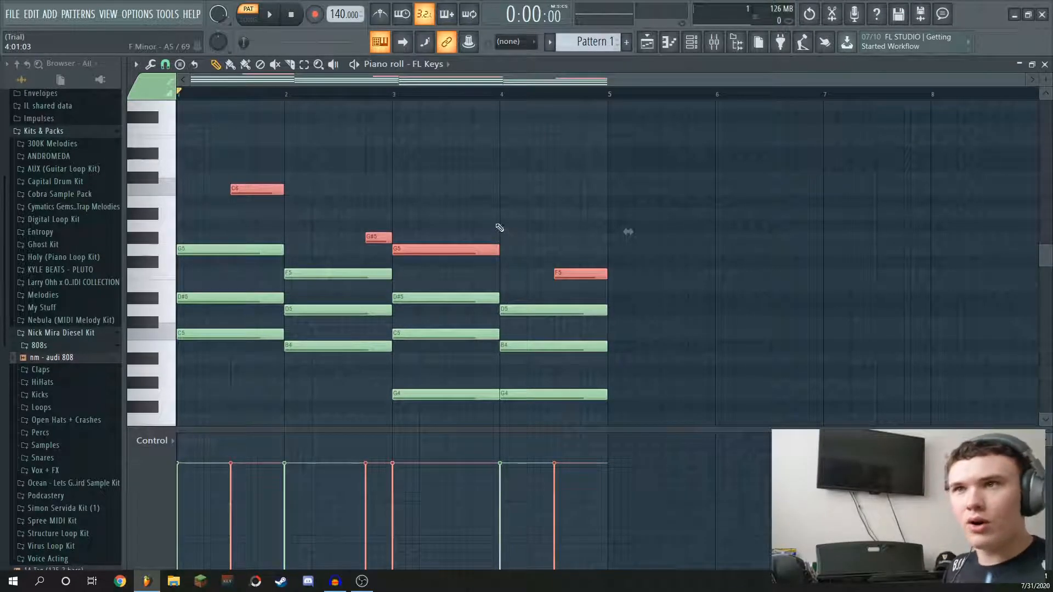
# - Raise the four selected melody notes by one octave, clear the selection and play back the pattern
pyautogui.hotkey('ctrl', 'Up')
pyautogui.scroll(4, 493, 231)
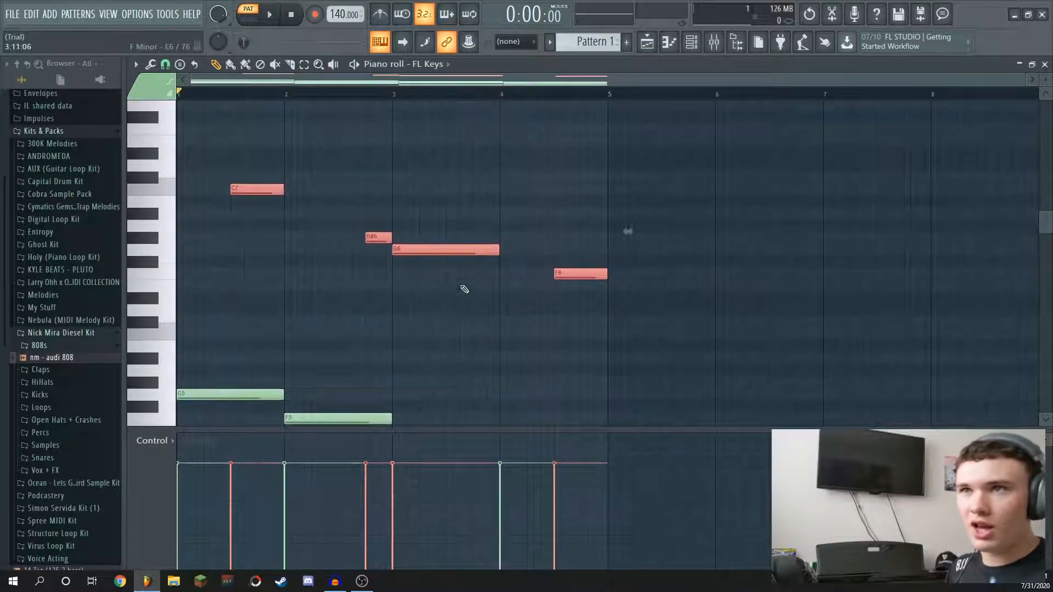
pyautogui.scroll(-3, 411, 257)
pyautogui.keyDown('ctrl'); pyautogui.click(401, 220); pyautogui.keyUp('ctrl')
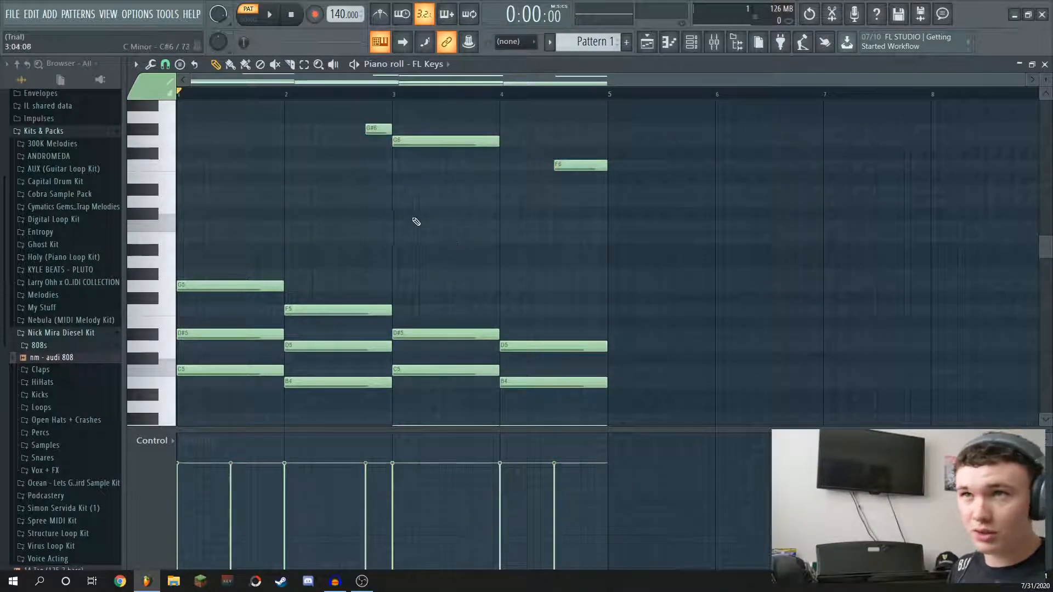
pyautogui.press('space')
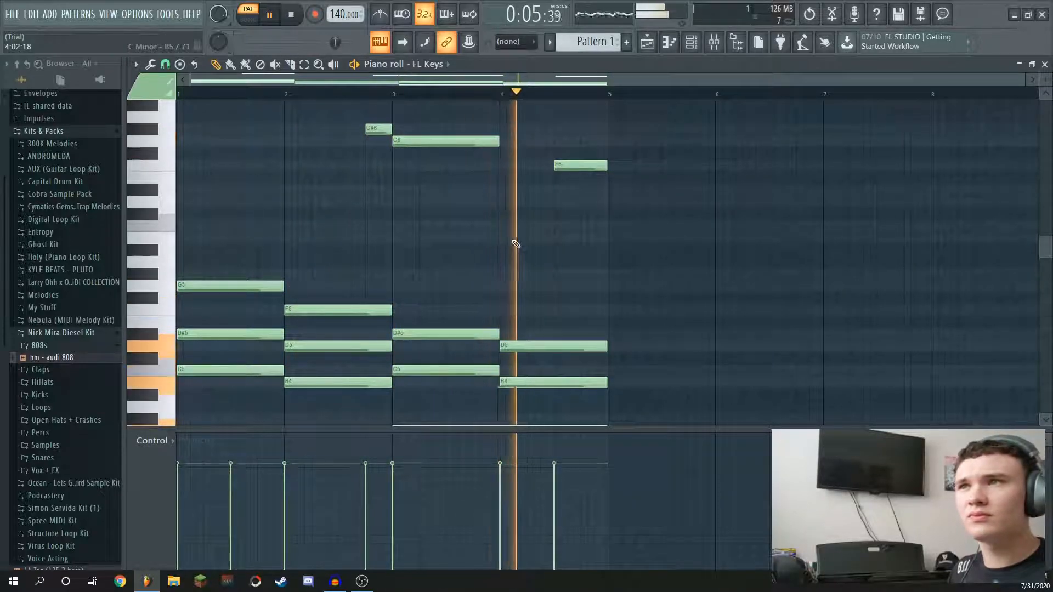
pyautogui.press('space')
# - Extend the bar 4 F6 melody note so it starts one beat earlier, and set the tempo to 155
pyautogui.moveTo(588, 166)
pyautogui.mouseDown()
pyautogui.moveTo(562, 165)
pyautogui.moveTo(605, 168)
pyautogui.mouseUp()
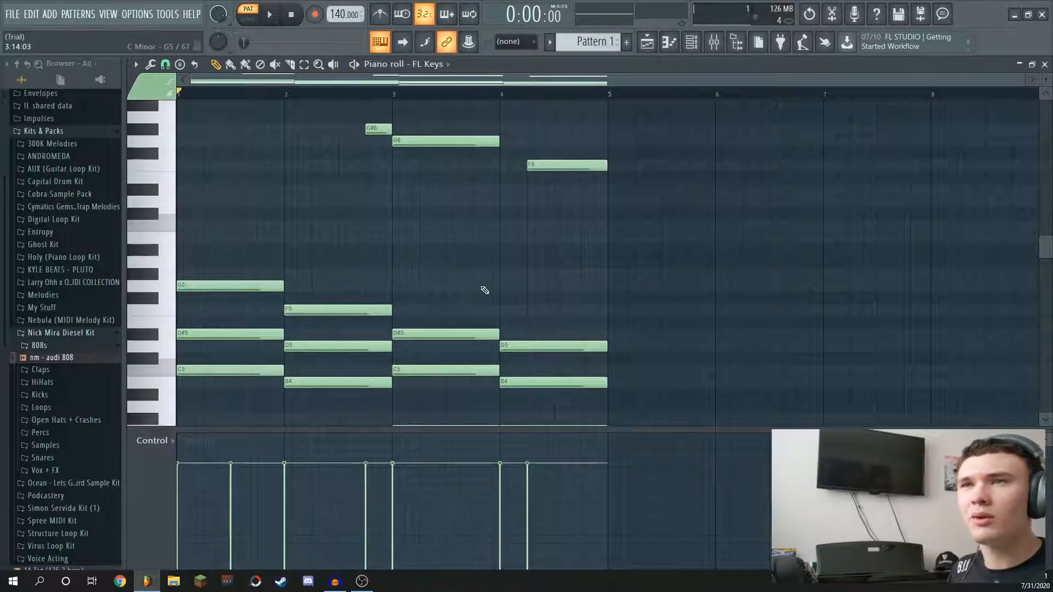
pyautogui.scroll(1, 345, 14)
pyautogui.scroll(1, 327, 242)
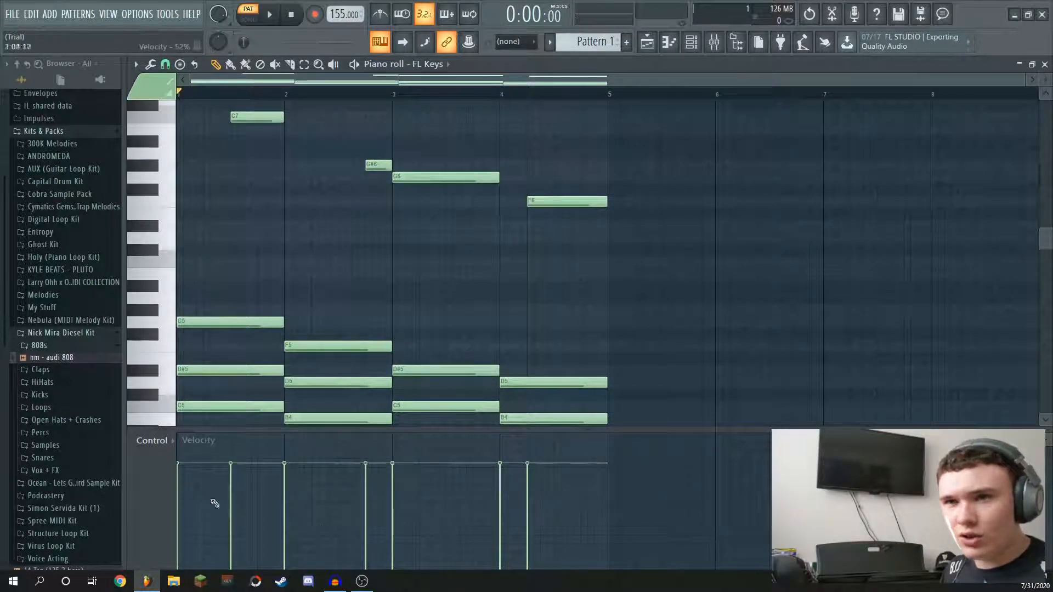
# - Target note velocity in the control lane and play back the opening of the pattern
pyautogui.click(159, 440)
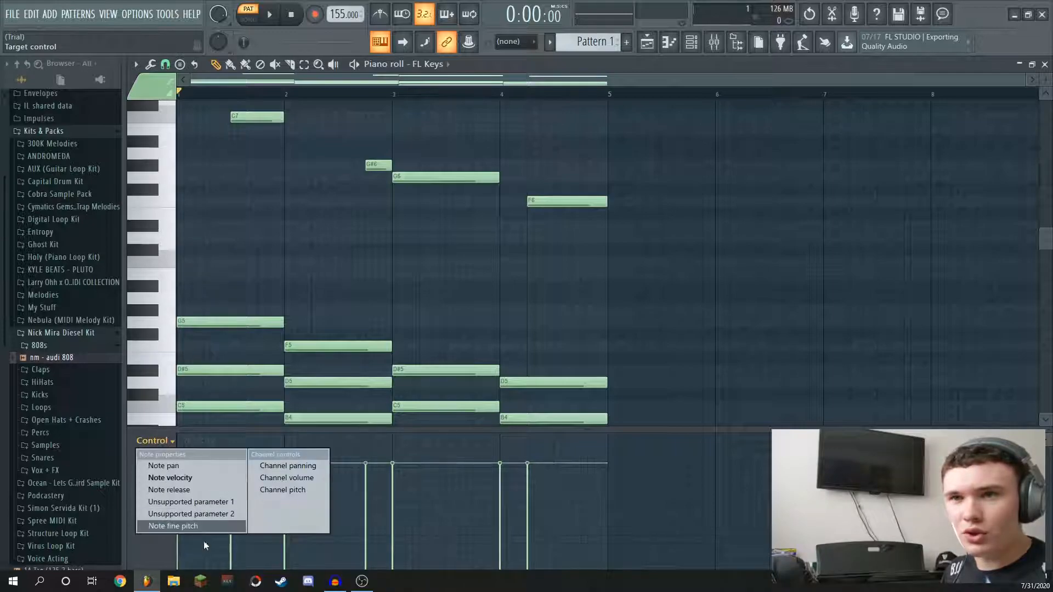
pyautogui.click(170, 478)
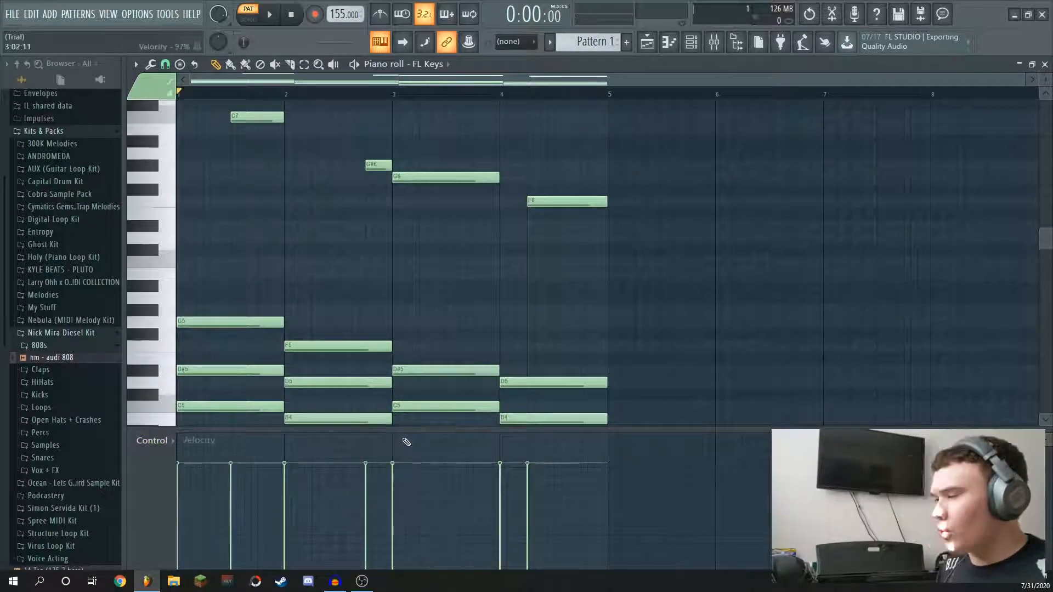
pyautogui.moveTo(235, 101); pyautogui.dragTo(670, 286)
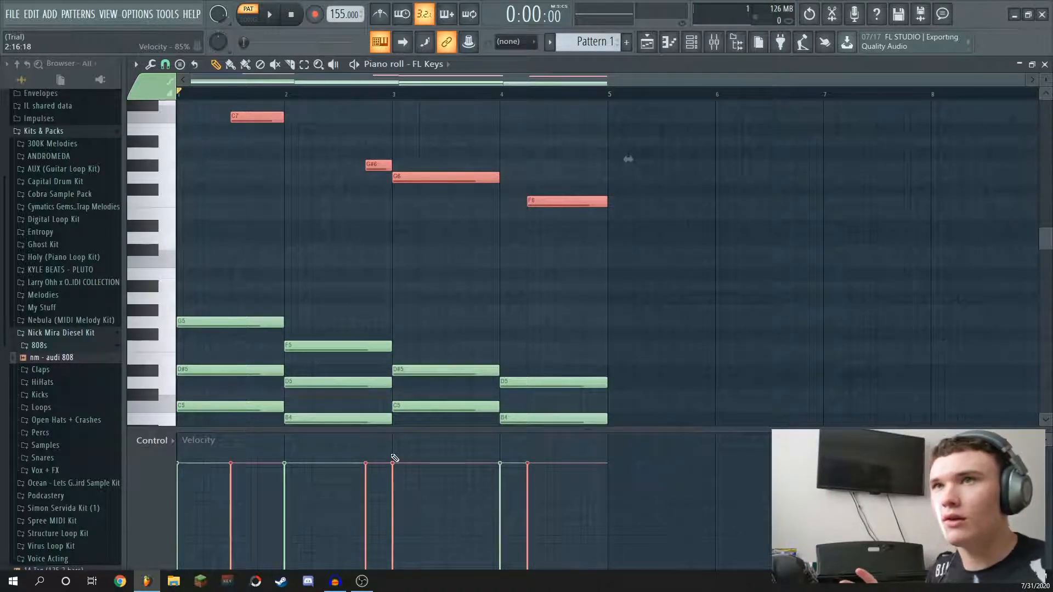
pyautogui.keyDown('ctrl'); pyautogui.click(319, 213); pyautogui.keyUp('ctrl')
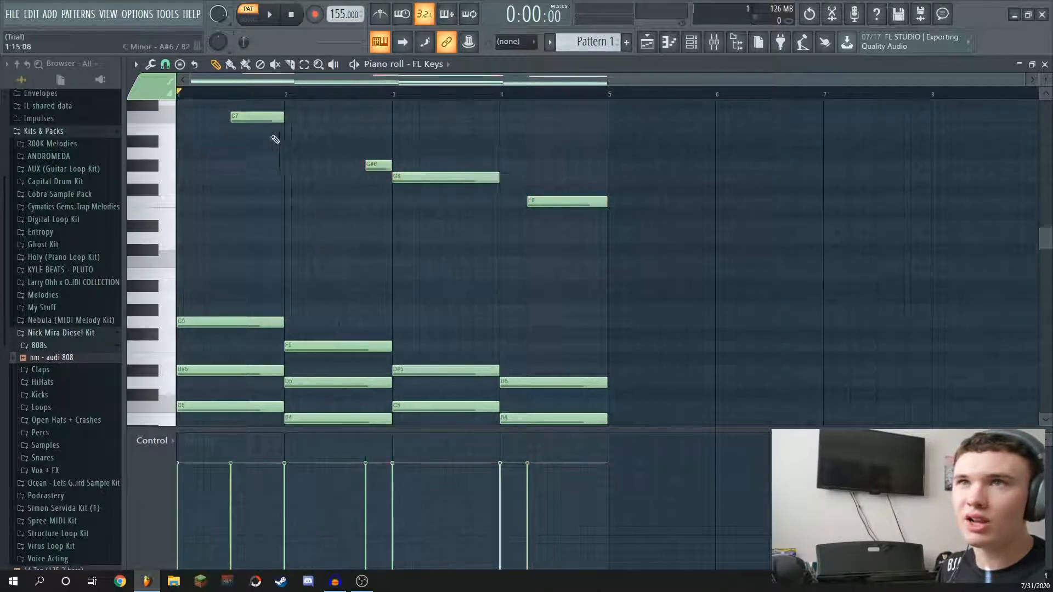
pyautogui.press('space')
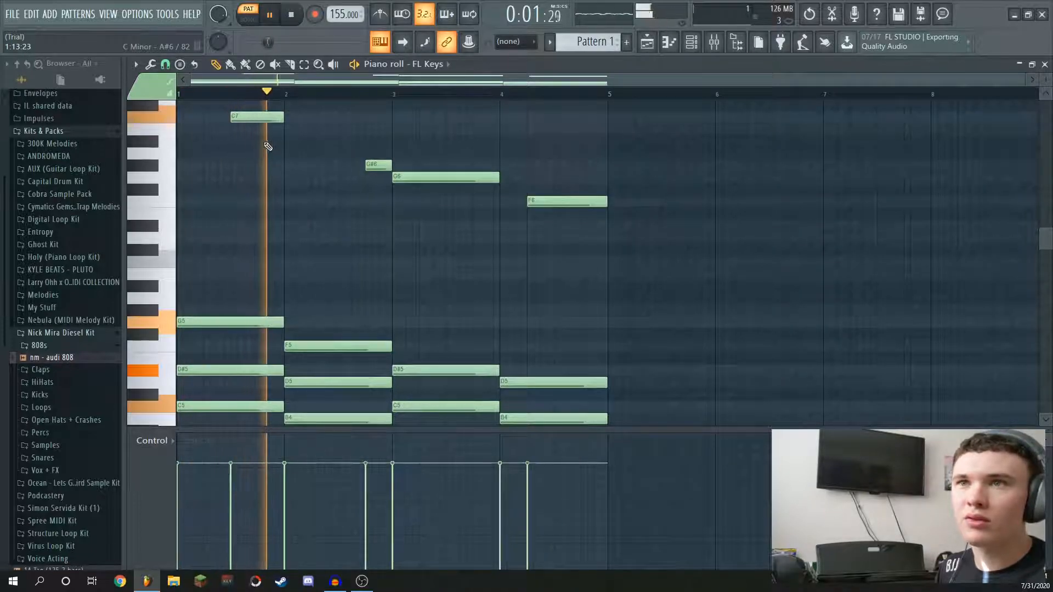
pyautogui.press('space')
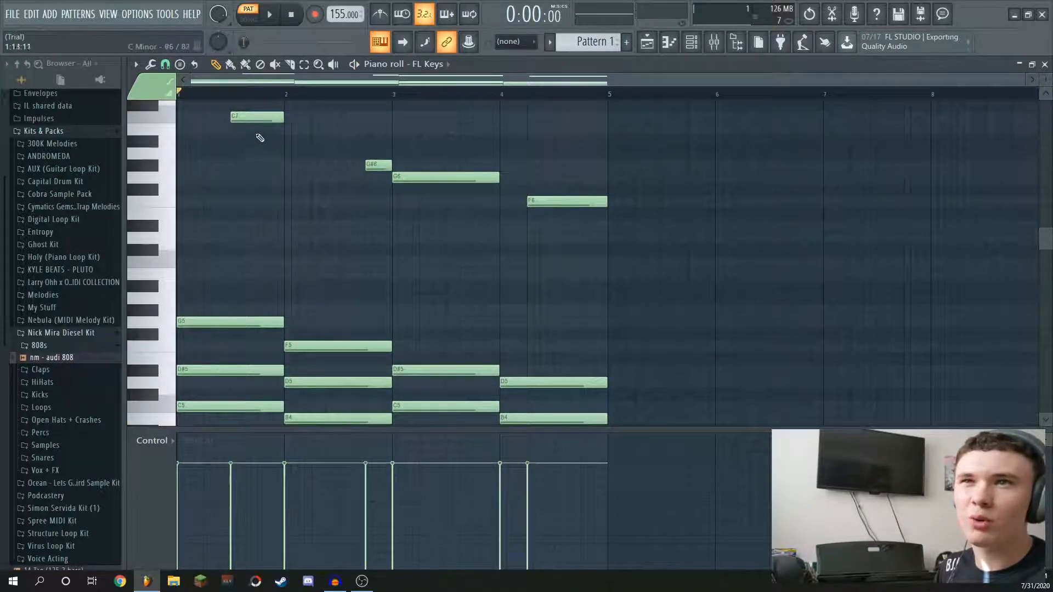
# - Select the bar 1 C7 melody note and vary its velocity down and up, leaving it slightly louder than the chord notes
pyautogui.scroll(-5, 208, 236)
pyautogui.scroll(5, 233, 231)
pyautogui.scroll(3, 248, 277)
pyautogui.moveTo(298, 305); pyautogui.dragTo(266, 218)
pyautogui.scroll(-3, 335, 256)
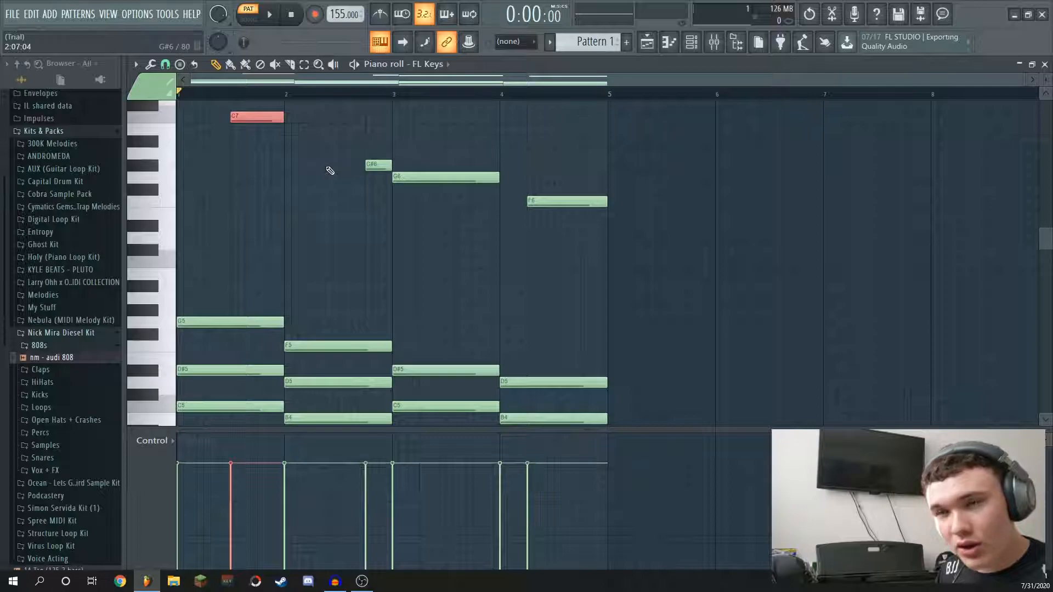
pyautogui.scroll(-9, 395, 285)
pyautogui.scroll(14, 395, 287)
pyautogui.scroll(-8, 395, 291)
pyautogui.scroll(5, 395, 298)
pyautogui.scroll(-9, 394, 298)
pyautogui.scroll(9, 393, 301)
pyautogui.scroll(-10, 392, 301)
pyautogui.scroll(6, 391, 302)
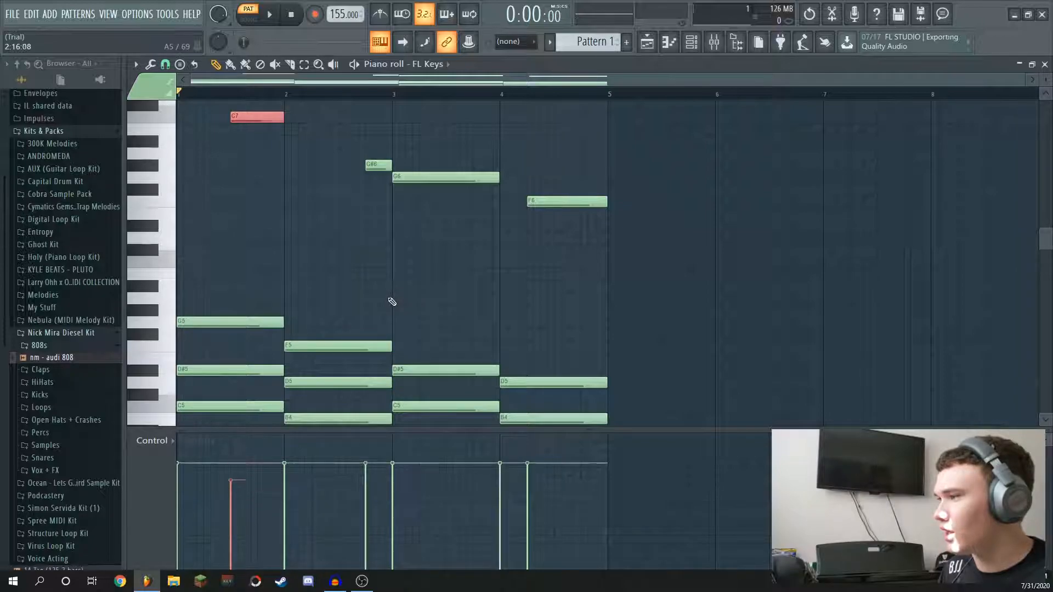
pyautogui.scroll(-5, 392, 303)
pyautogui.scroll(-4, 389, 305)
pyautogui.scroll(6, 388, 306)
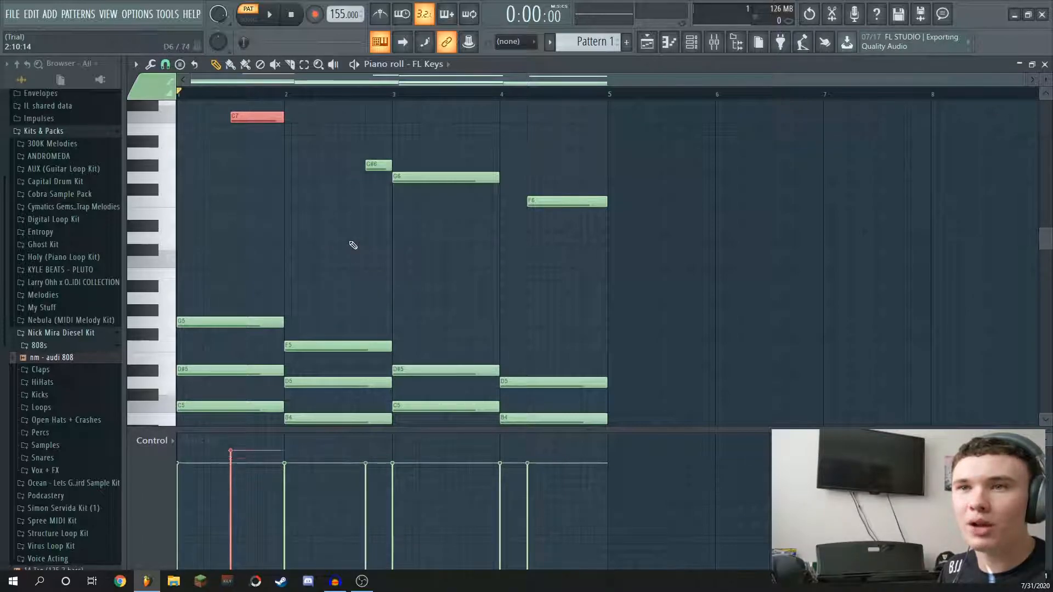
# - Raise the velocity of the G#6, G6 and F6 melody notes to match C7, and play back the pattern
pyautogui.moveTo(356, 147); pyautogui.dragTo(634, 242)
pyautogui.scroll(4, 561, 260)
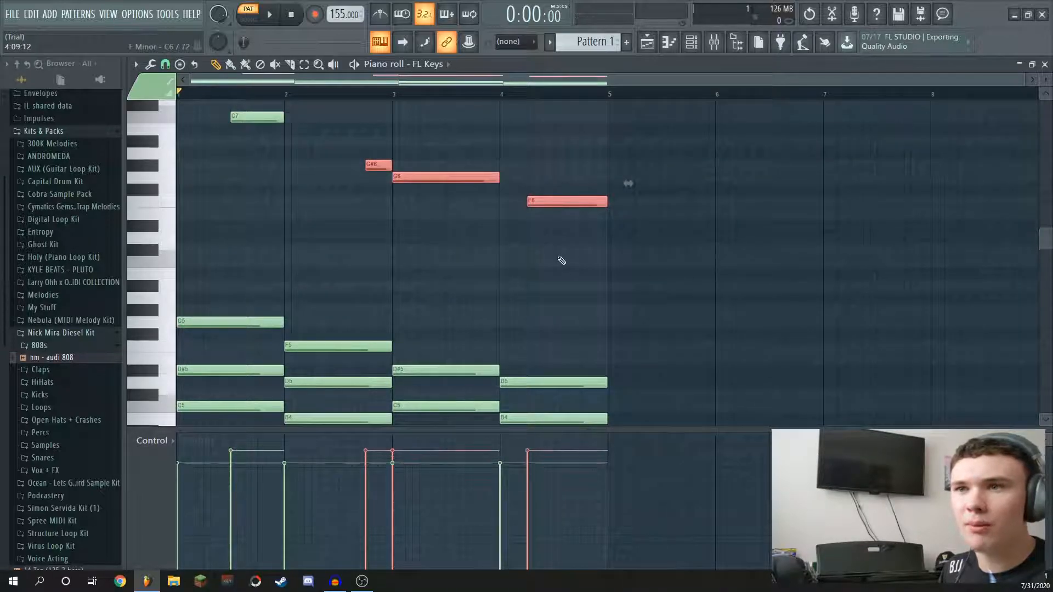
pyautogui.scroll(-1, 562, 260)
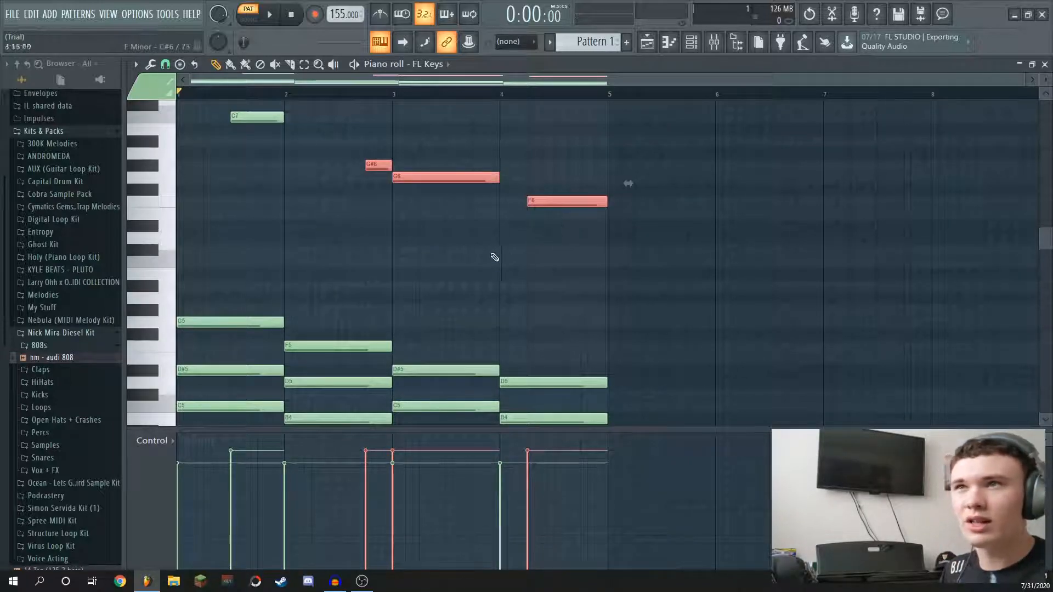
pyautogui.keyDown('ctrl'); pyautogui.click(530, 276); pyautogui.keyUp('ctrl')
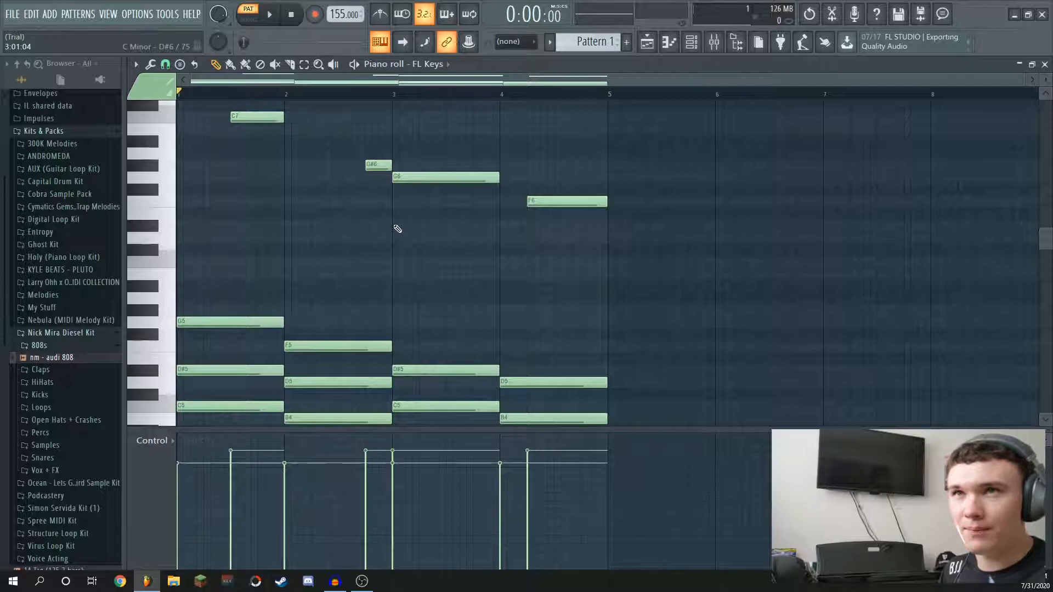
pyautogui.press('space')
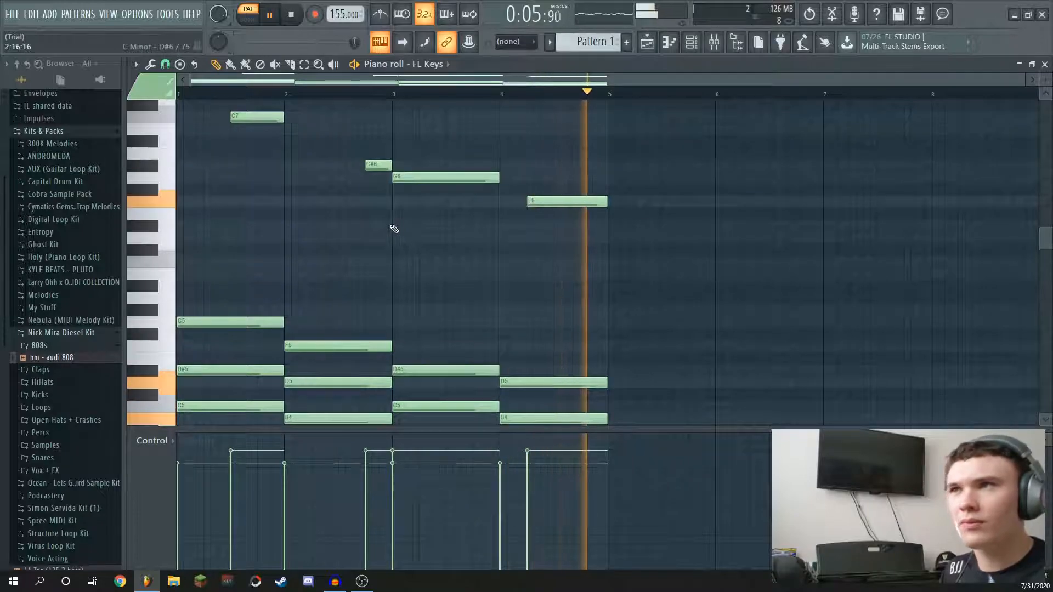
pyautogui.press('space')
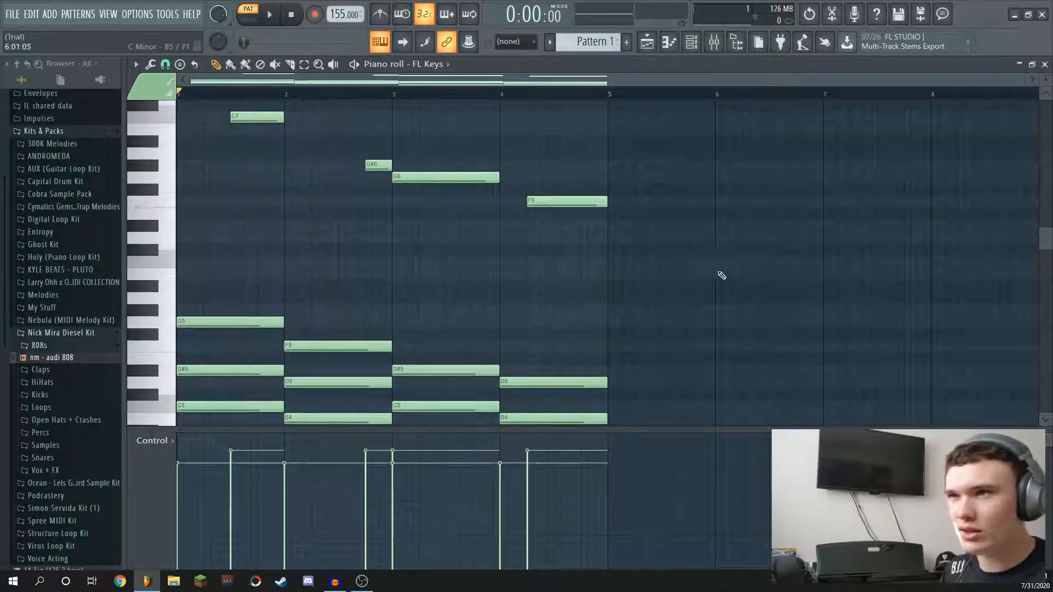
# - Load Fruity Parametric EQ 2 into the first effect slot of mixer Insert 1
pyautogui.scroll(-5, 721, 274)
pyautogui.press('F9')
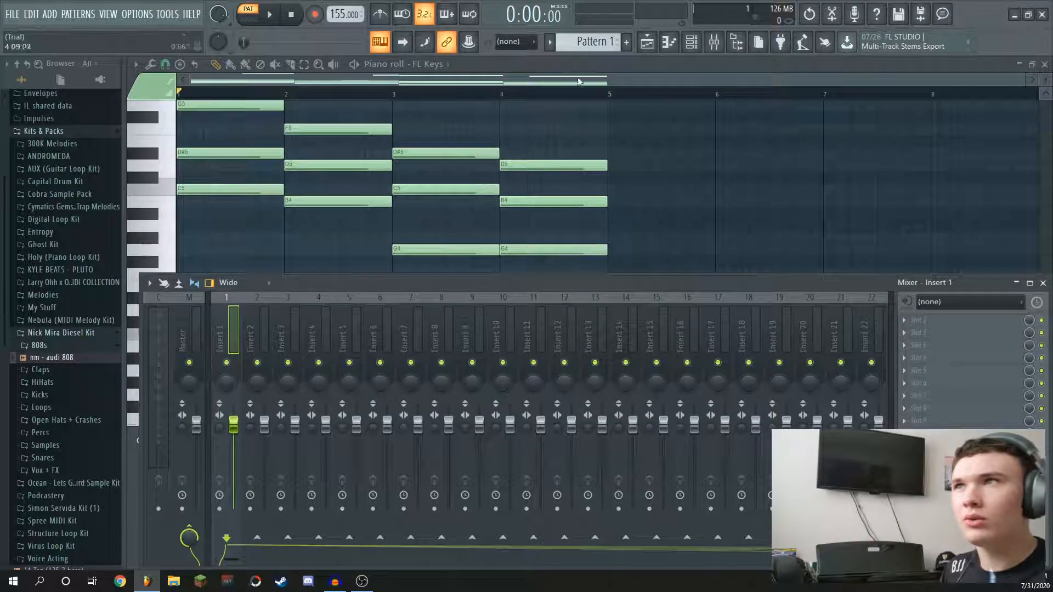
pyautogui.press('F6')
pyautogui.click(916, 320)
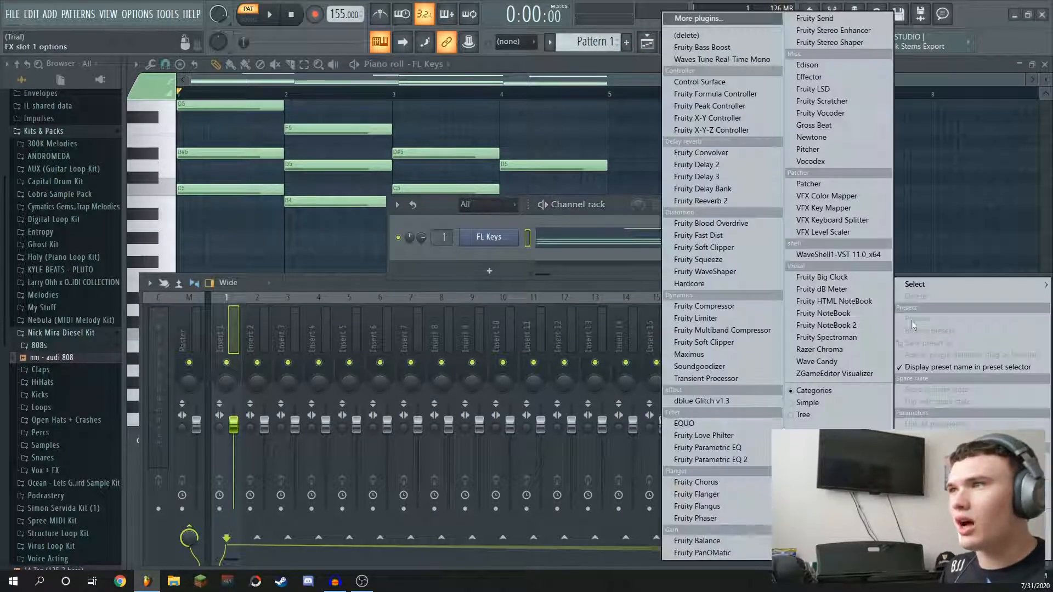
pyautogui.click(710, 460)
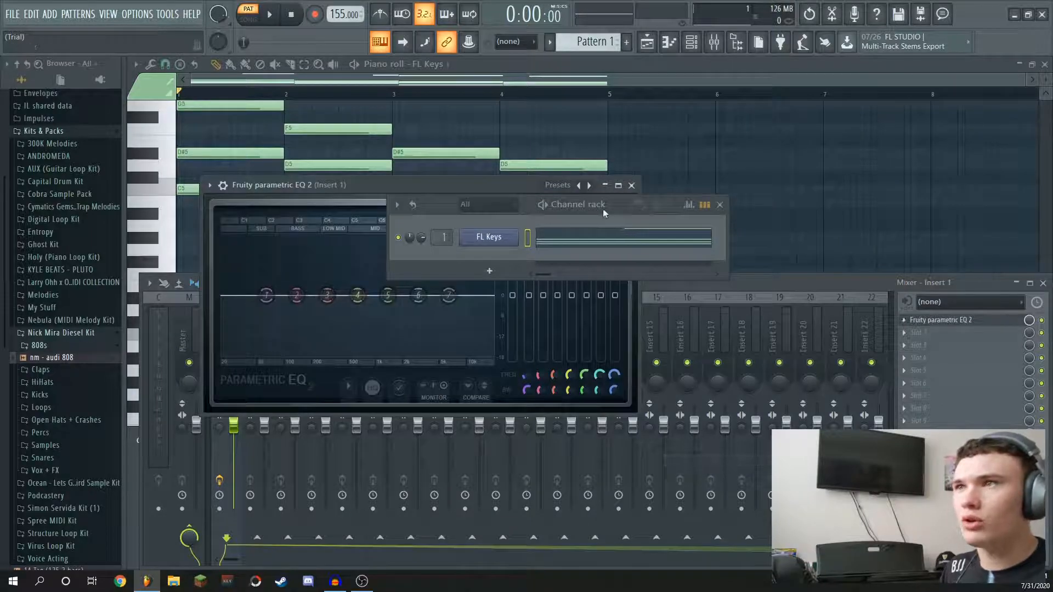
# - Arrange the channel rack and EQ windows and play the pattern to examine its frequency spectrum
pyautogui.moveTo(564, 206); pyautogui.dragTo(698, 233)
pyautogui.moveTo(419, 190); pyautogui.dragTo(447, 283)
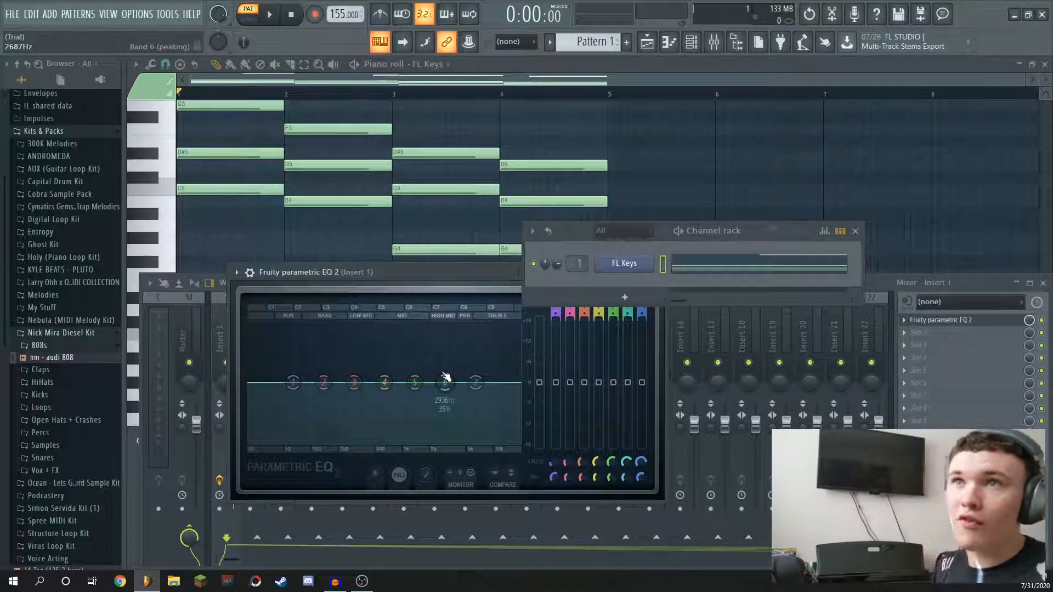
pyautogui.press('space')
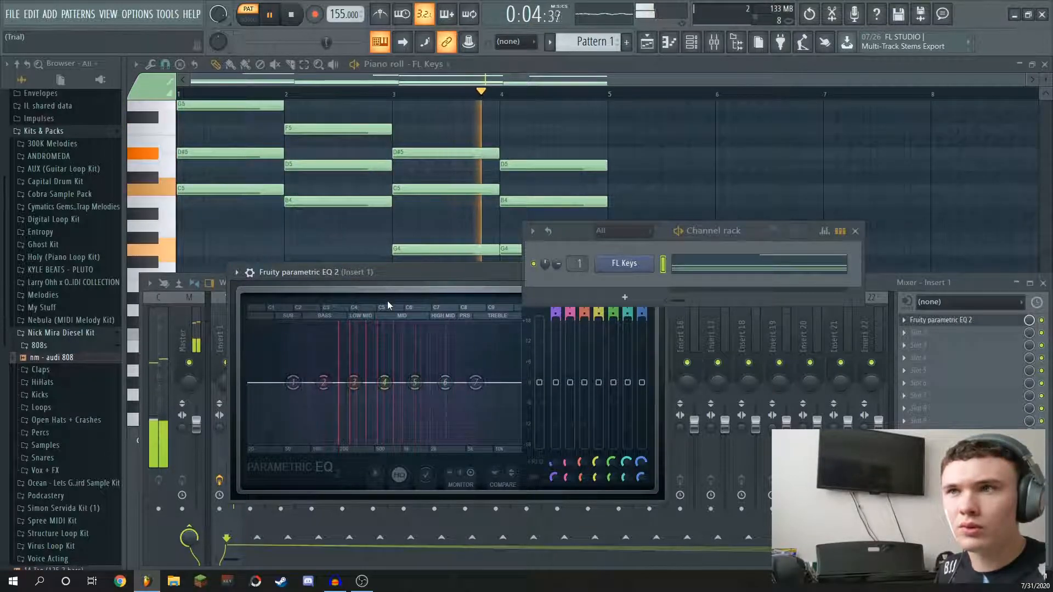
pyautogui.press('space')
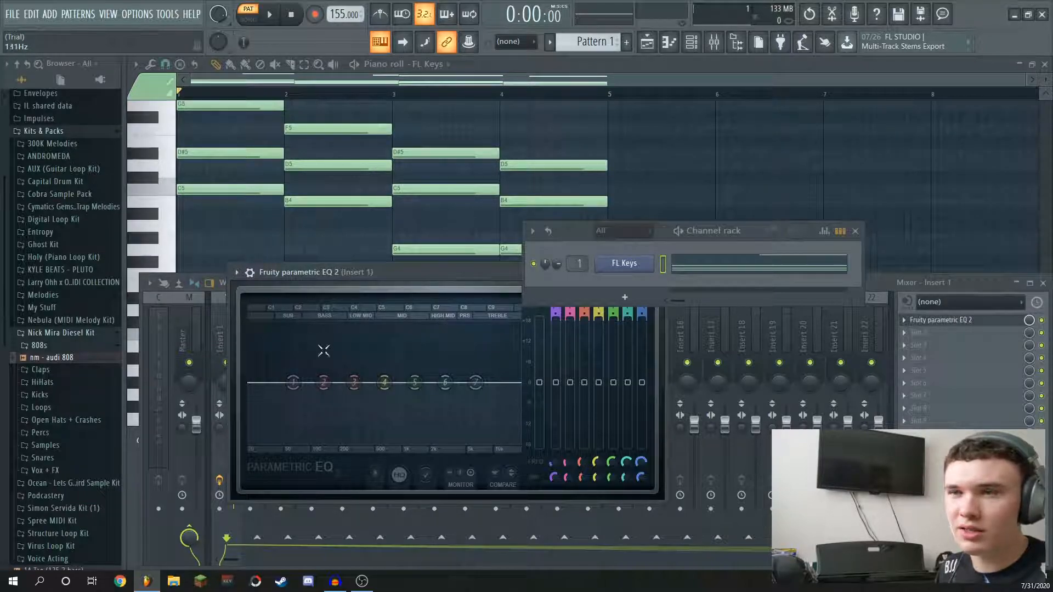
# - Close the parametric EQ, channel rack and mixer windows
pyautogui.moveTo(395, 272); pyautogui.dragTo(212, 294)
pyautogui.click(476, 294)
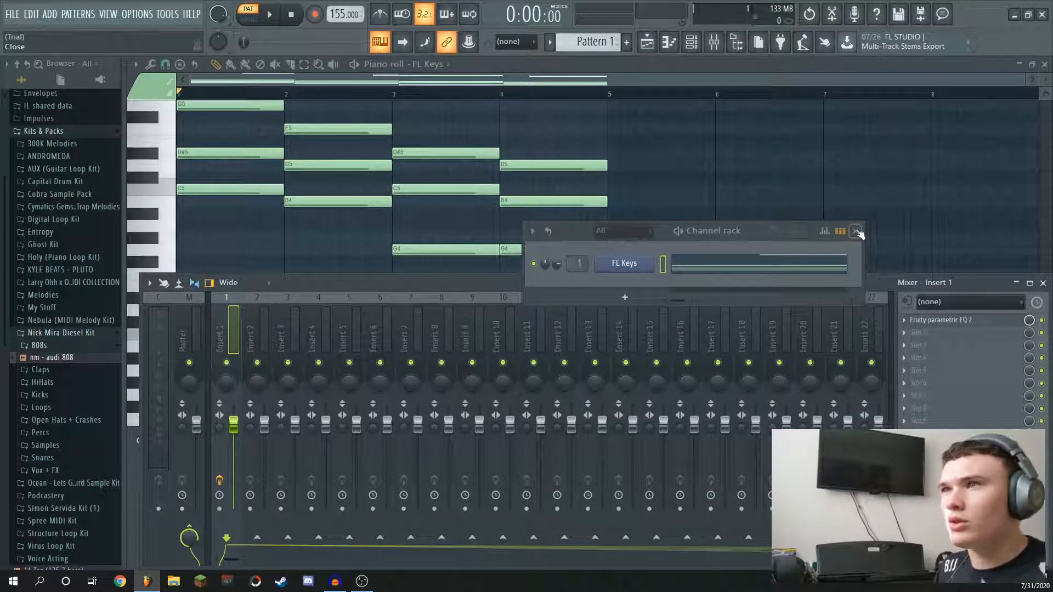
pyautogui.click(856, 231)
pyautogui.click(1043, 283)
# - Duplicate the lowest note of each of the four chords one octave down, adding C4, B3, G3 and G3, and clear the selection
pyautogui.scroll(3, 411, 310)
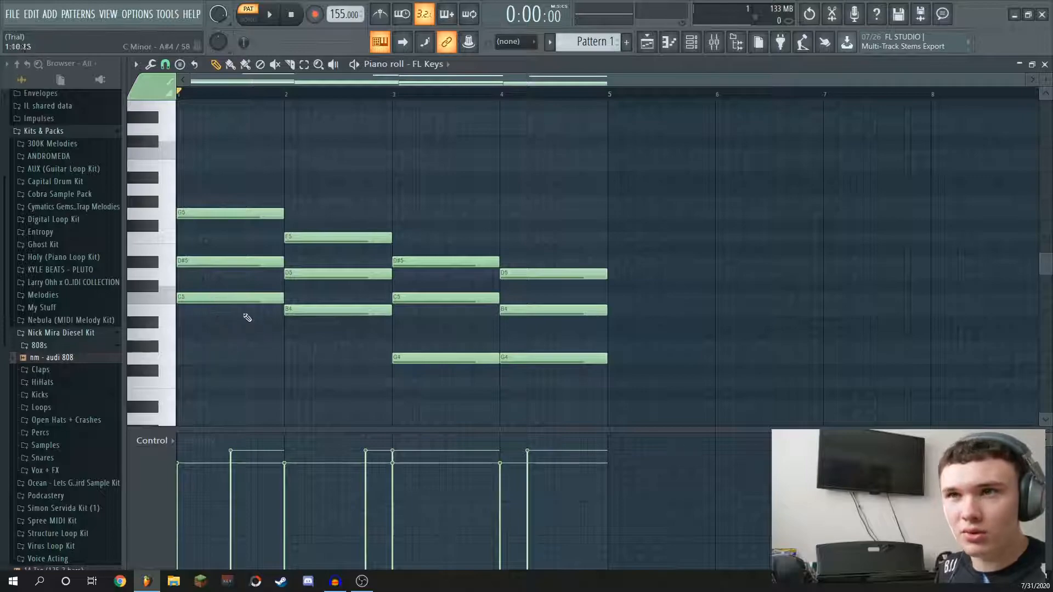
pyautogui.keyDown('ctrl'); pyautogui.keyDown('shift'); pyautogui.click(268, 299); pyautogui.keyUp('shift'); pyautogui.keyUp('ctrl')
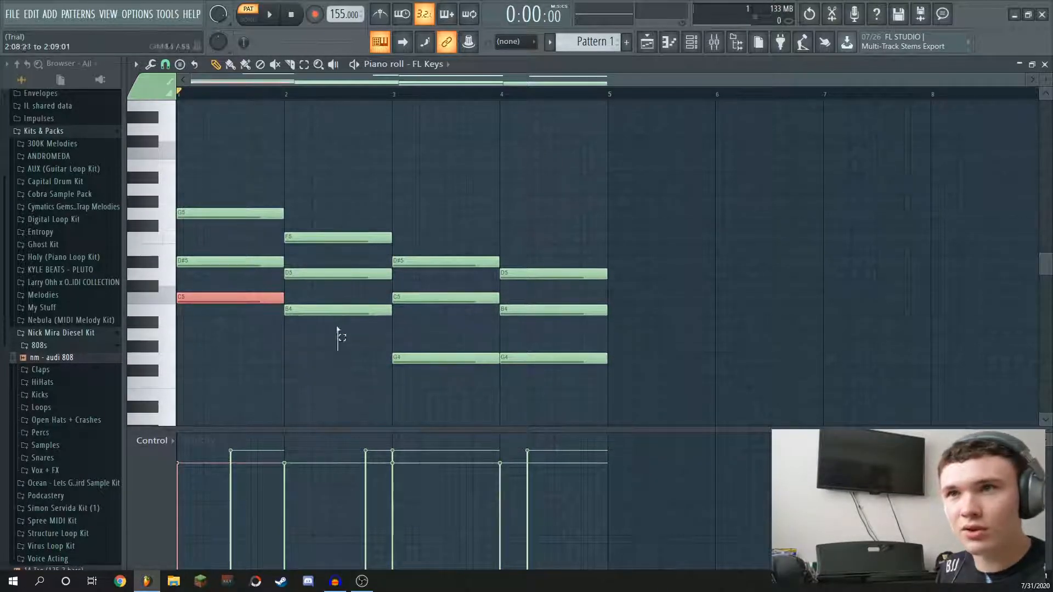
pyautogui.keyDown('ctrl'); pyautogui.keyDown('shift'); pyautogui.click(350, 310); pyautogui.keyUp('shift'); pyautogui.keyUp('ctrl')
pyautogui.keyDown('ctrl'); pyautogui.keyDown('shift'); pyautogui.click(441, 359); pyautogui.keyUp('shift'); pyautogui.keyUp('ctrl')
pyautogui.keyDown('ctrl'); pyautogui.keyDown('shift'); pyautogui.click(569, 359); pyautogui.keyUp('shift'); pyautogui.keyUp('ctrl')
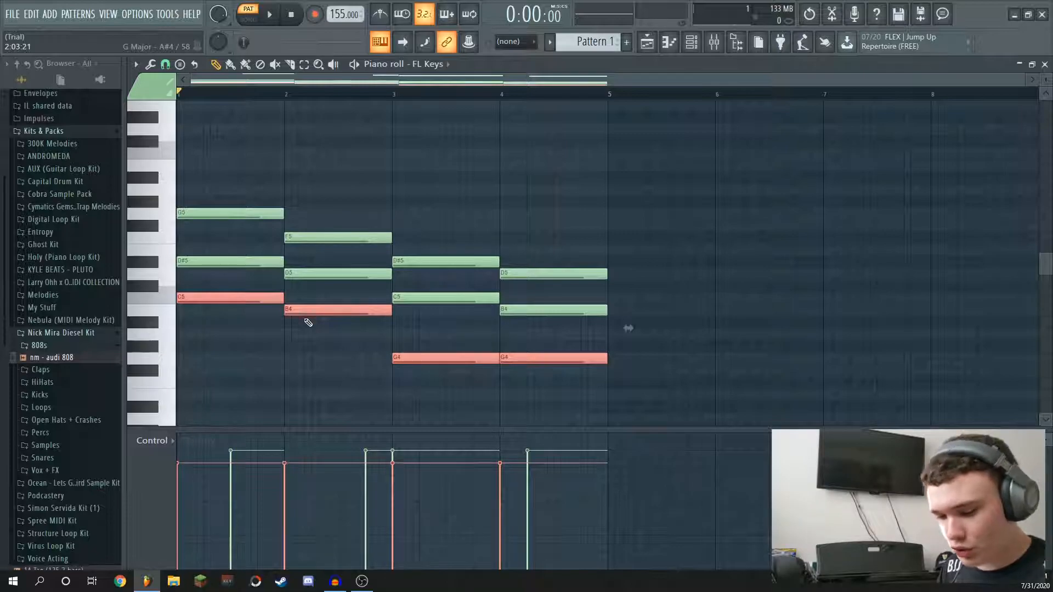
pyautogui.scroll(-5, 351, 291)
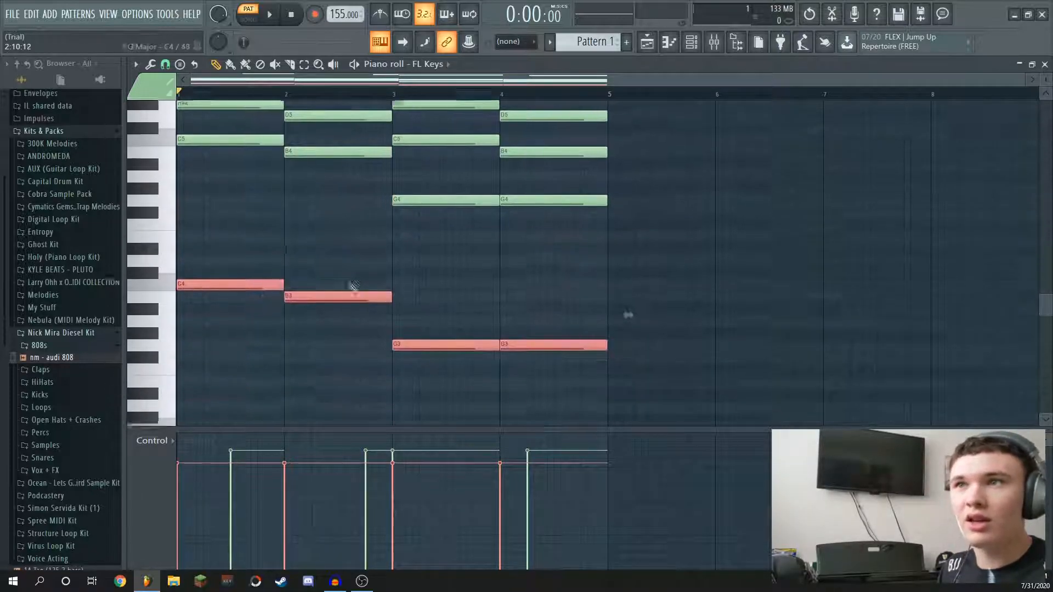
pyautogui.scroll(2, 353, 274)
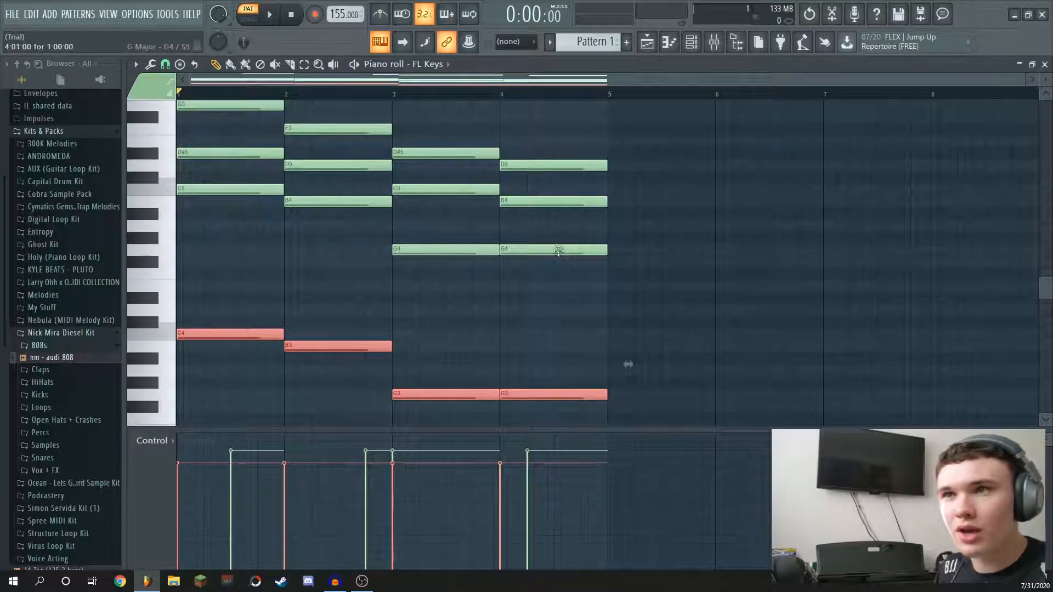
pyautogui.click(244, 295)
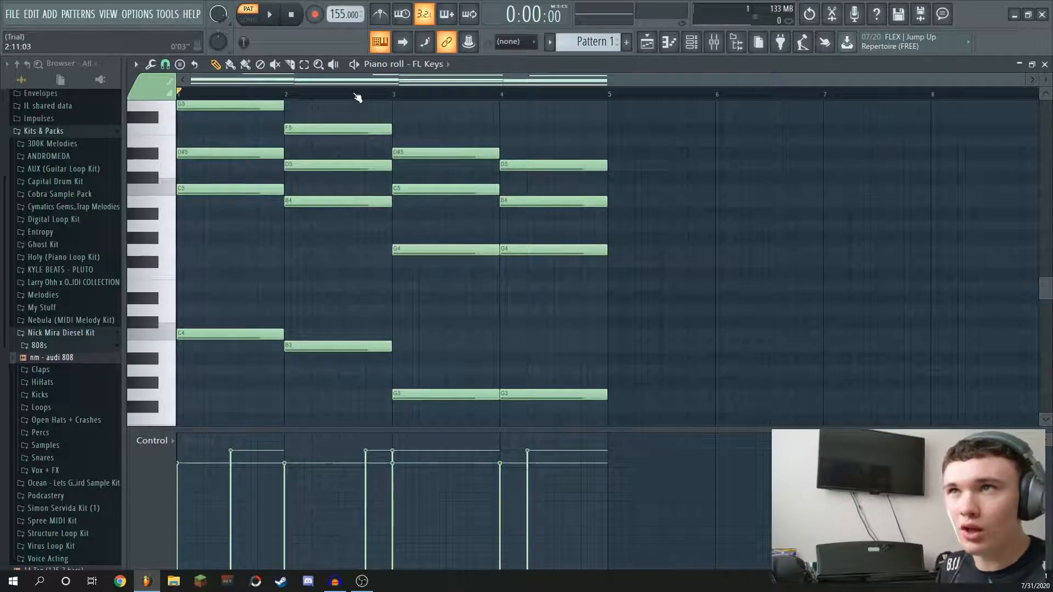
# - Play back the pattern with the added bass notes and look over the notes
pyautogui.scroll(-3, 371, 143)
pyautogui.press('space')
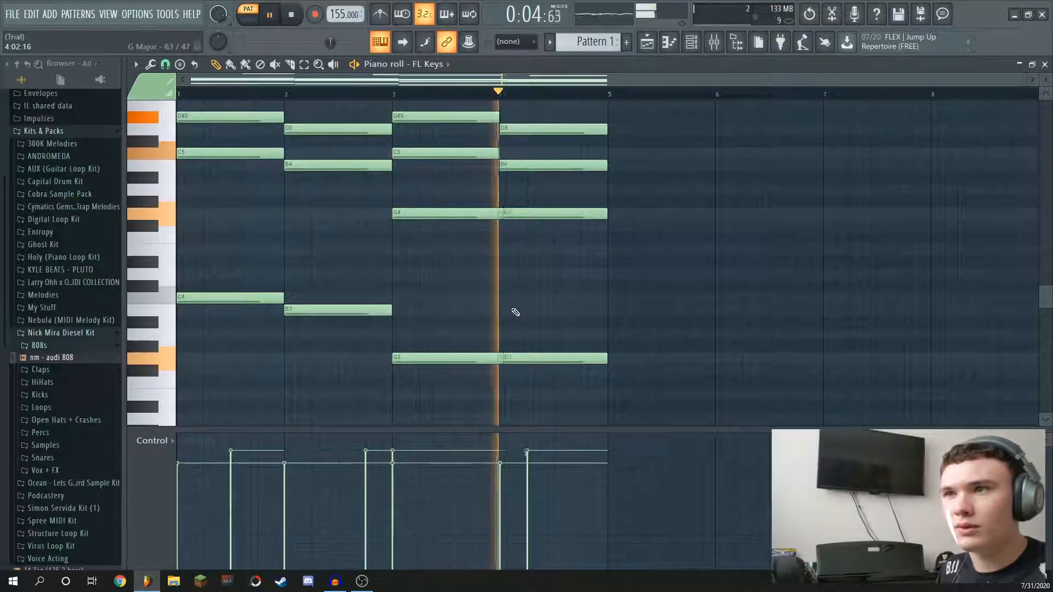
pyautogui.press('space')
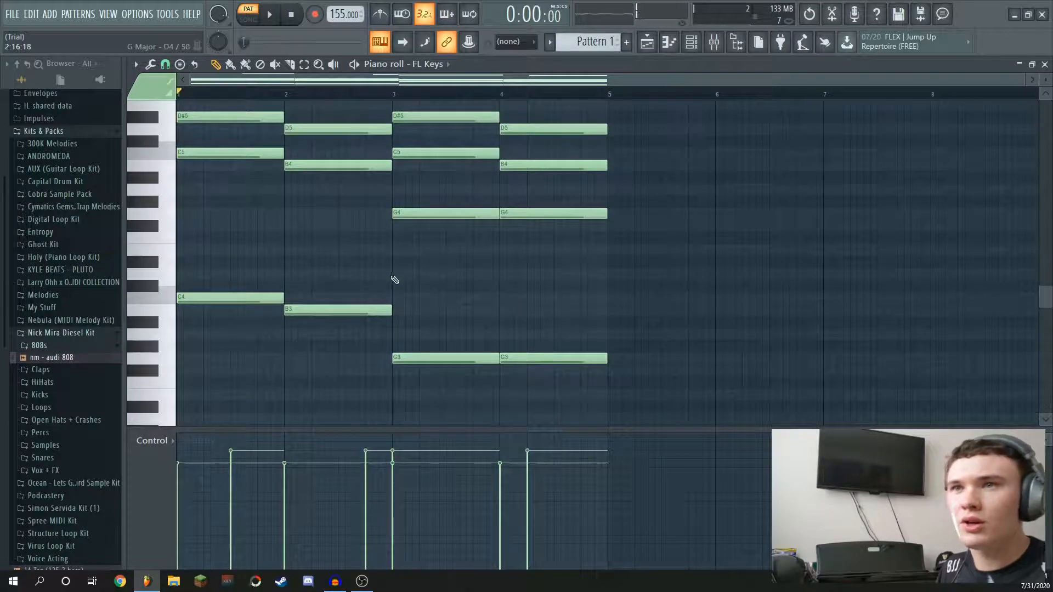
pyautogui.scroll(3, 394, 279)
pyautogui.scroll(-4, 386, 295)
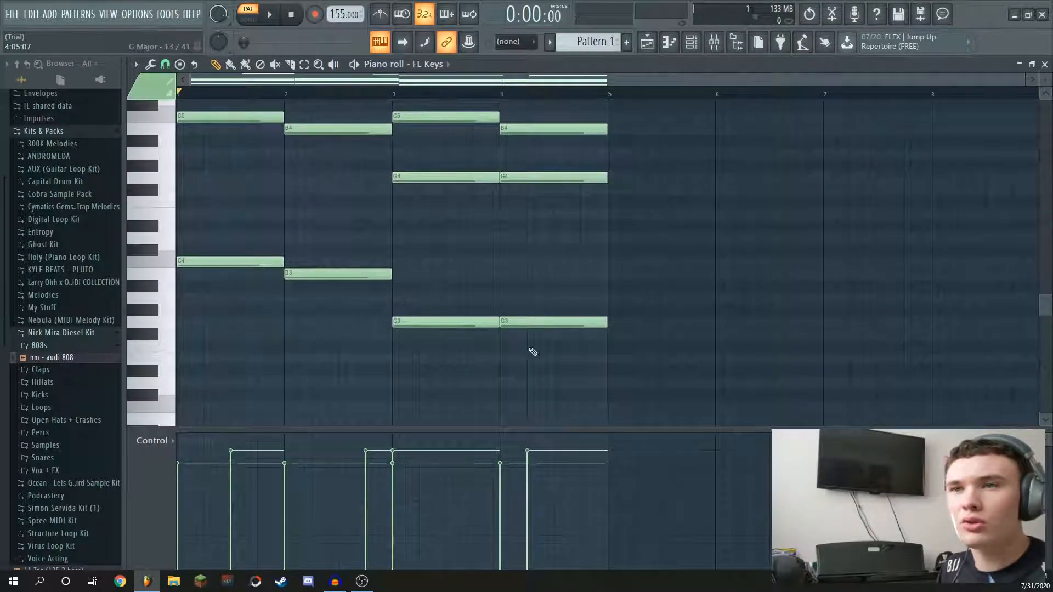
# - Select all chord and bass notes below the melody and open the randomizer for them
pyautogui.scroll(6, 343, 323)
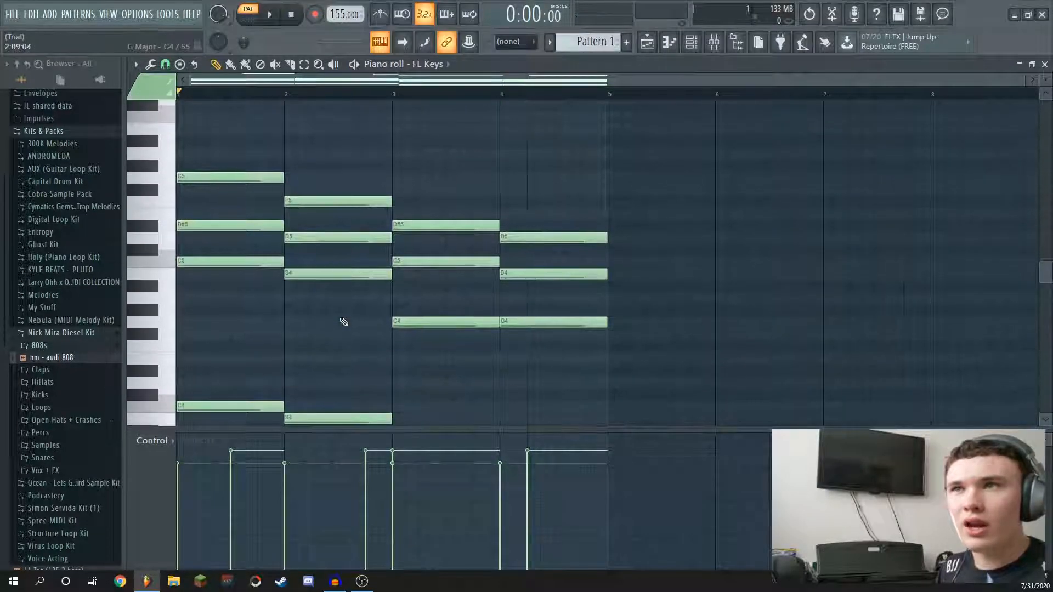
pyautogui.scroll(-3, 344, 321)
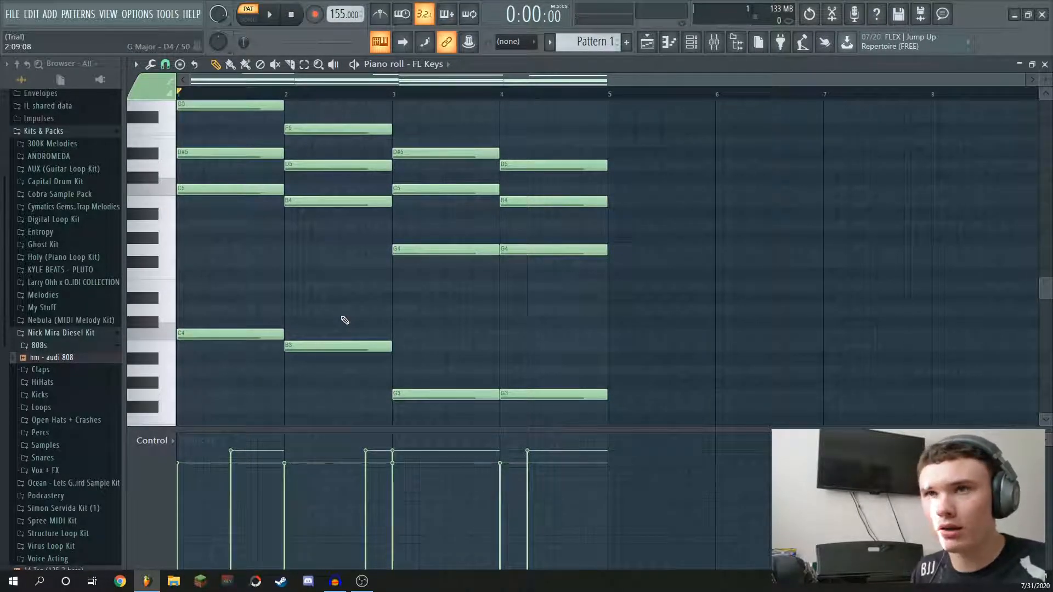
pyautogui.moveTo(696, 422); pyautogui.dragTo(145, 271)
pyautogui.scroll(-8, 423, 228)
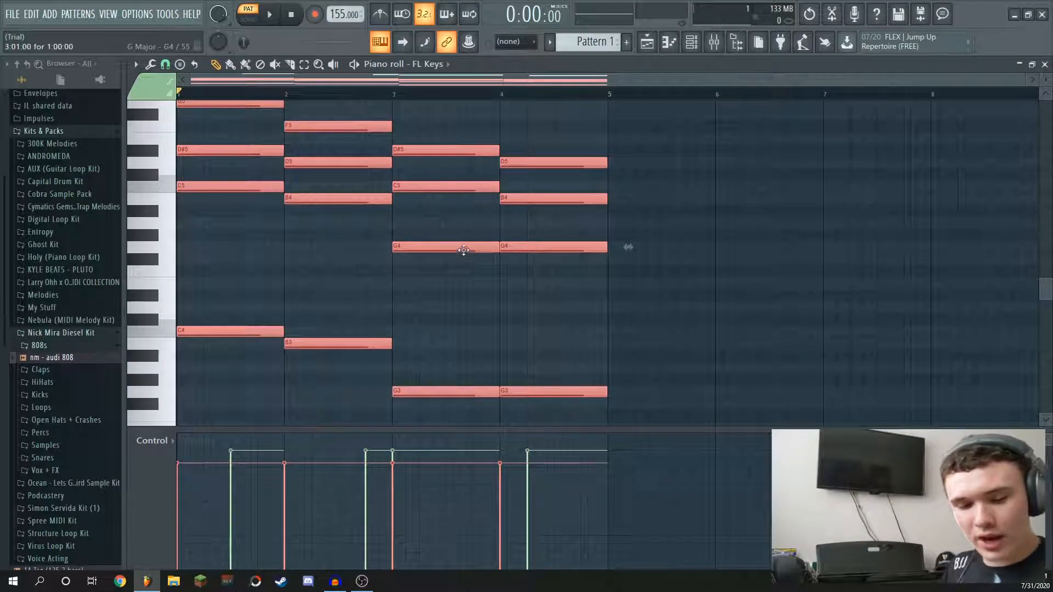
pyautogui.hotkey('alt', 'r')
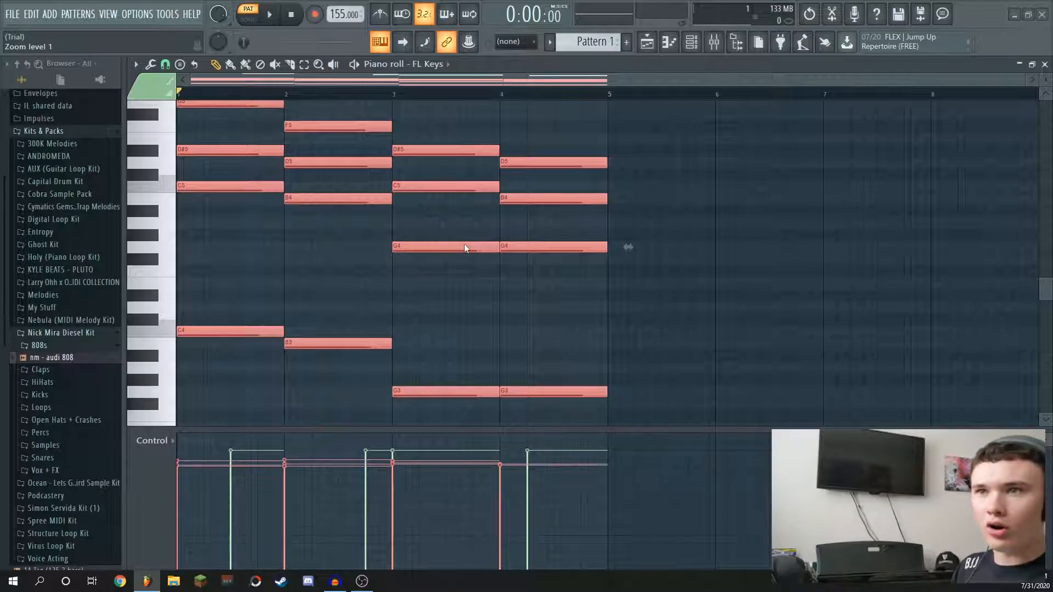
pyautogui.moveTo(0, 266); pyautogui.dragTo(787, 129)
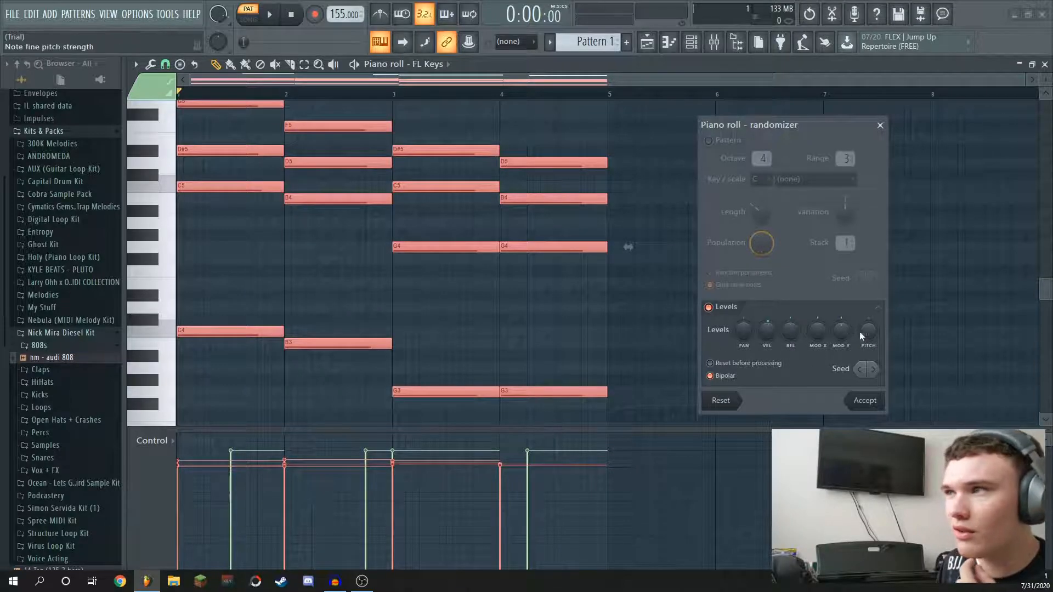
# - Apply a small bipolar random velocity variation to the chord and bass notes and lower their overall velocity slightly
pyautogui.click(744, 329)
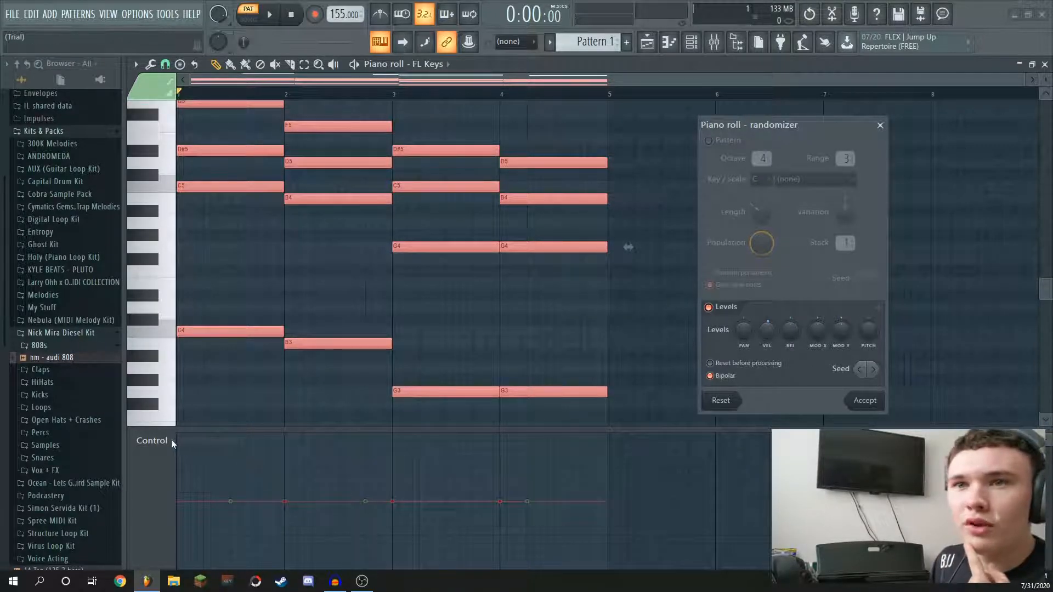
pyautogui.moveTo(767, 331); pyautogui.dragTo(768, 329)
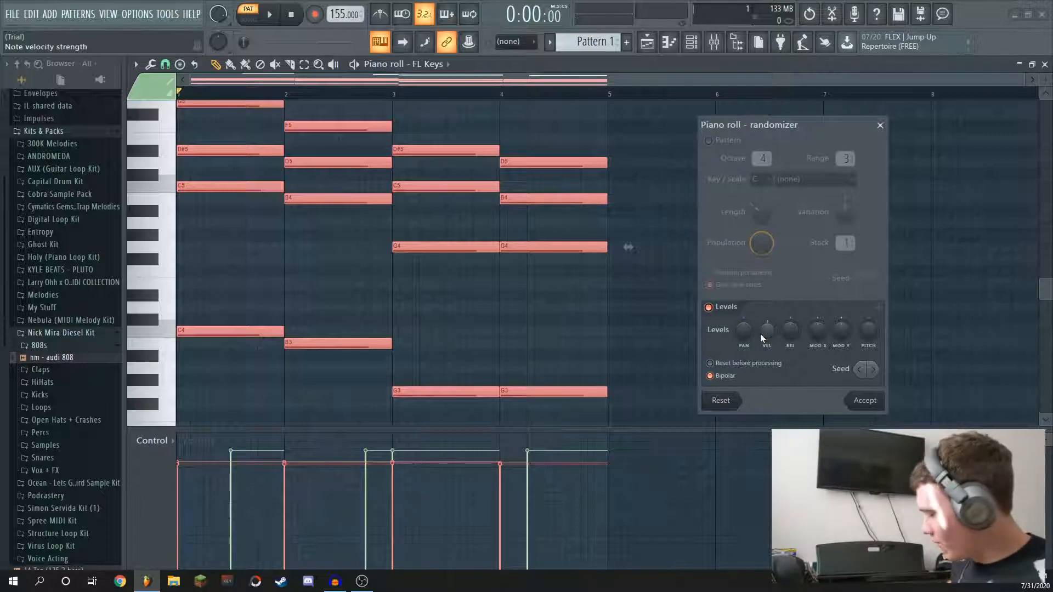
pyautogui.moveTo(762, 332); pyautogui.dragTo(762, 327)
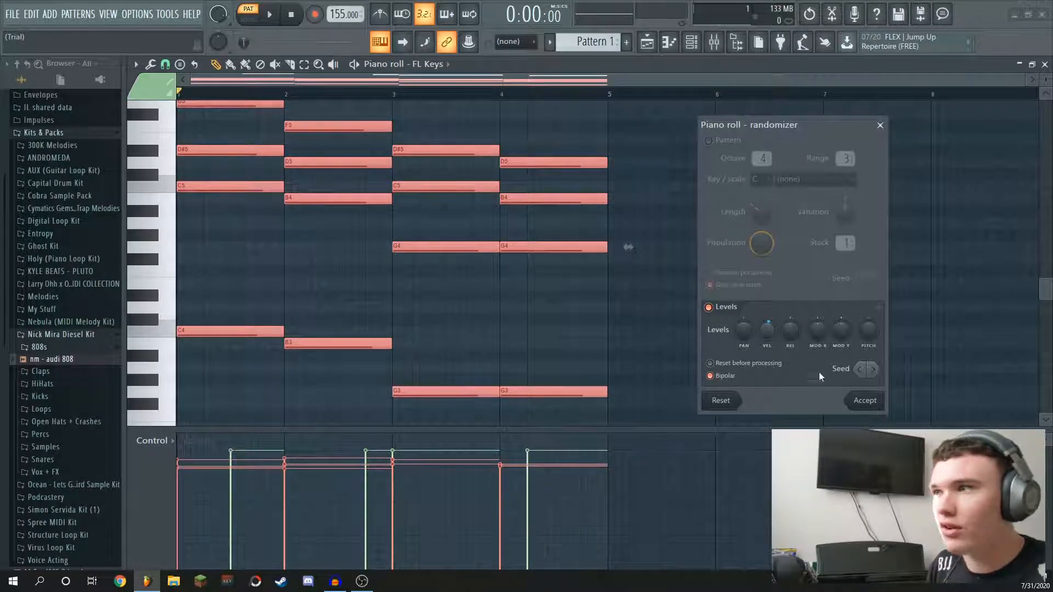
pyautogui.click(864, 401)
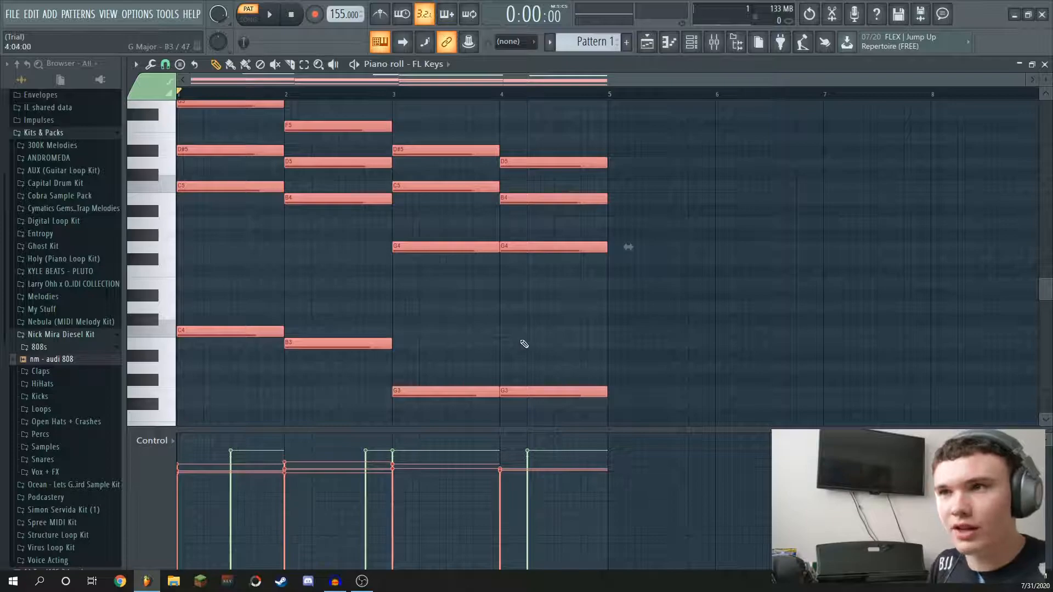
pyautogui.rightClick(488, 313)
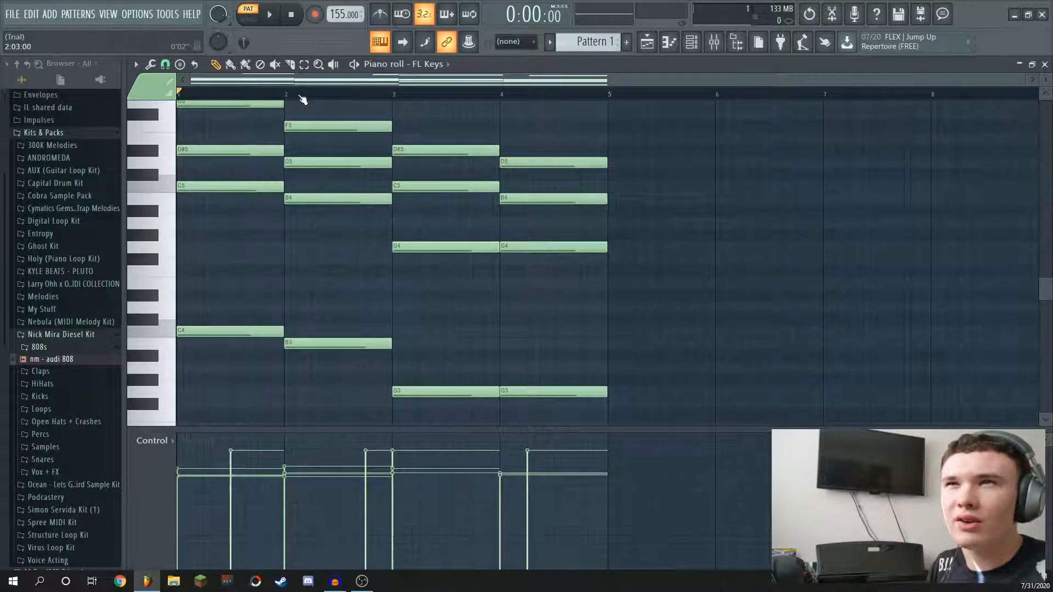
# - Play the pattern to check the chords with their randomized velocities
pyautogui.scroll(3, 349, 176)
pyautogui.scroll(-2, 351, 179)
pyautogui.press('space')
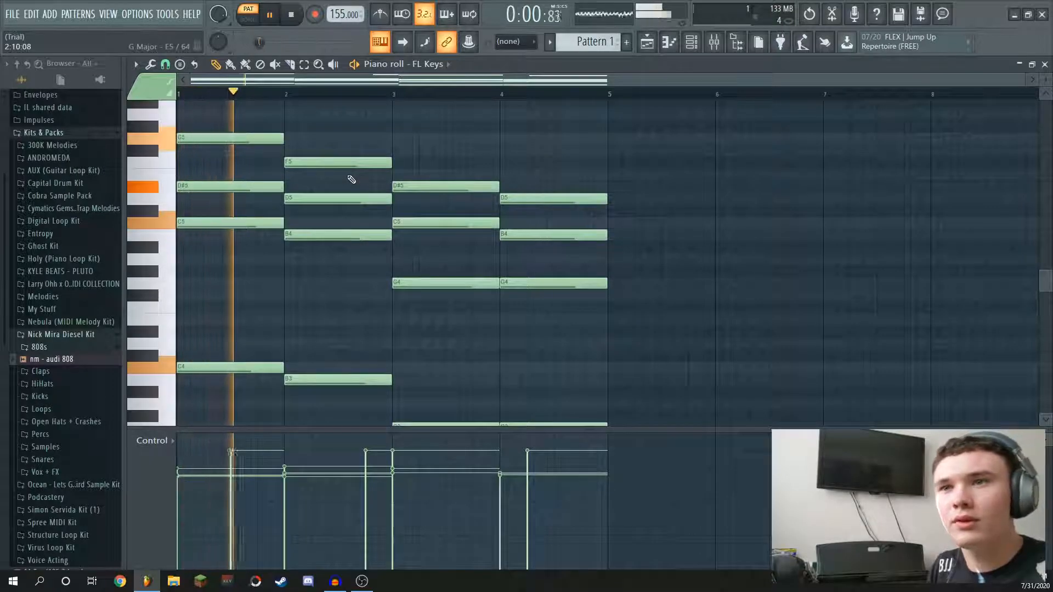
pyautogui.scroll(-3, 398, 264)
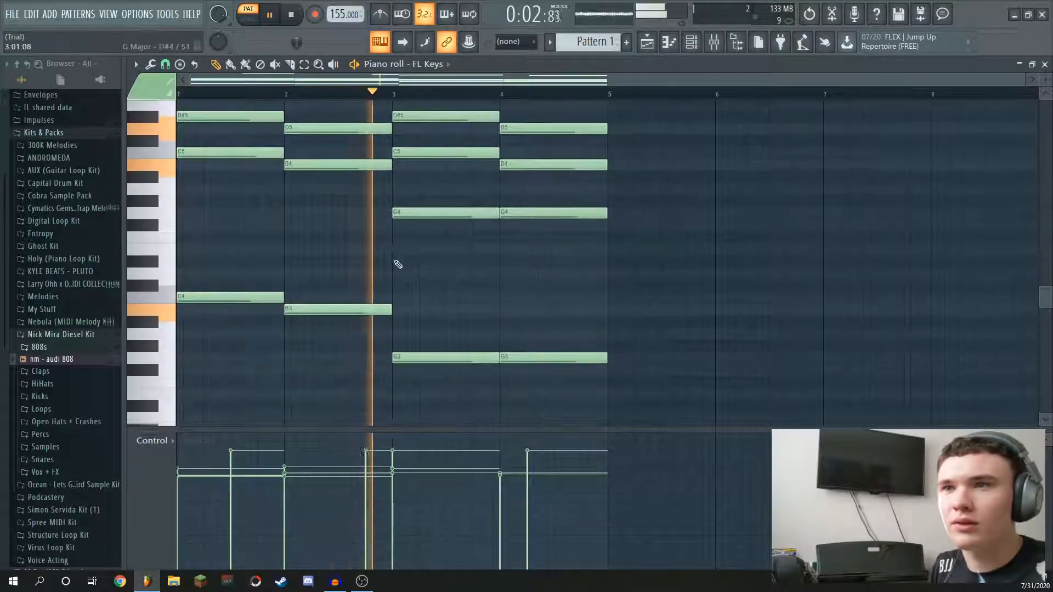
pyautogui.scroll(1, 498, 270)
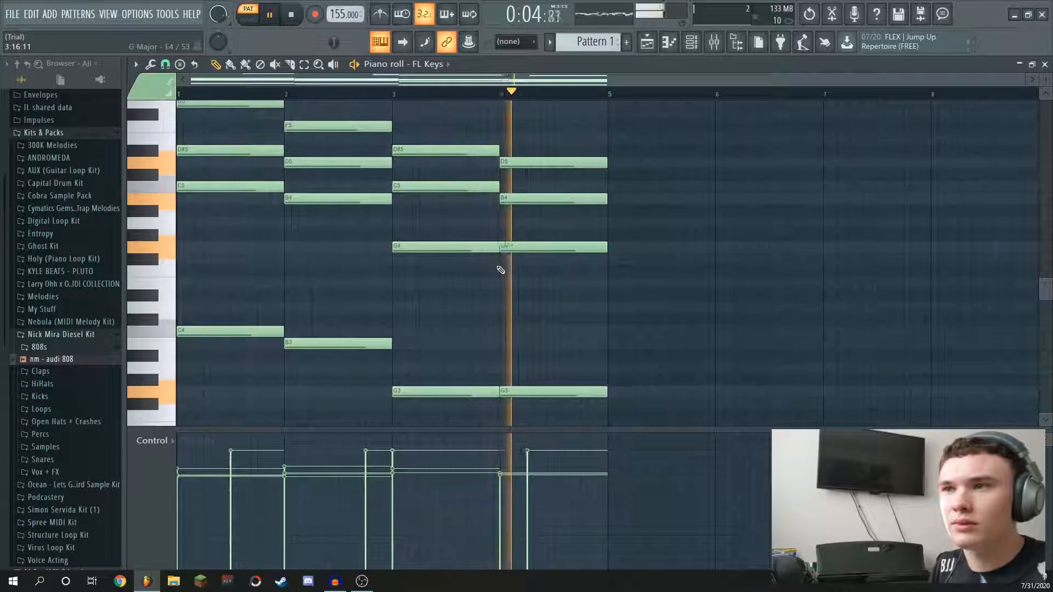
# - Select the four melody notes and lower their velocity slightly while the pattern plays
pyautogui.scroll(2, 501, 270)
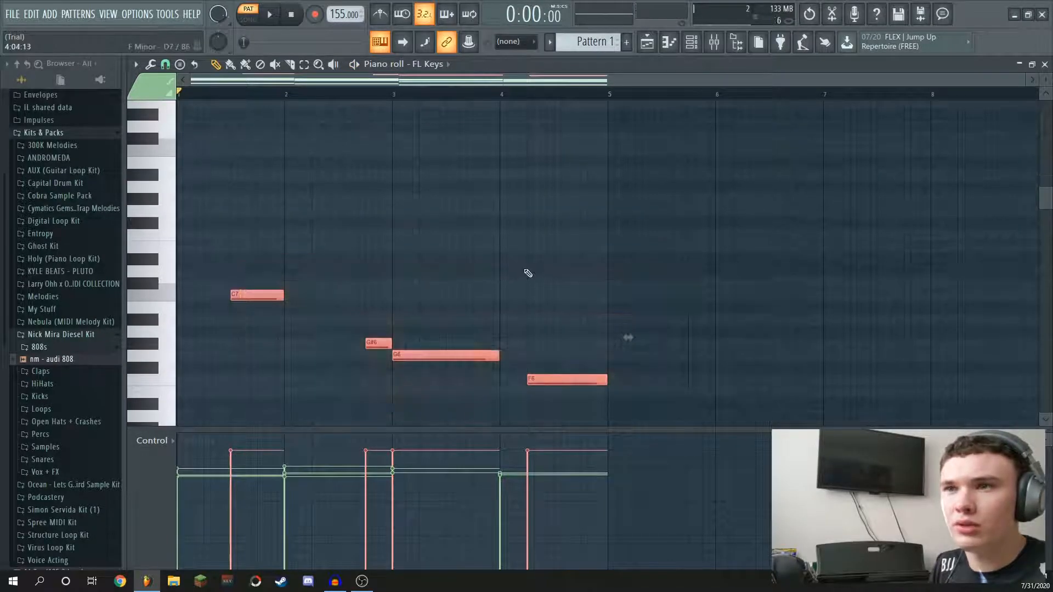
pyautogui.scroll(-2, 525, 270)
pyautogui.press('space')
pyautogui.scroll(-6, 499, 269)
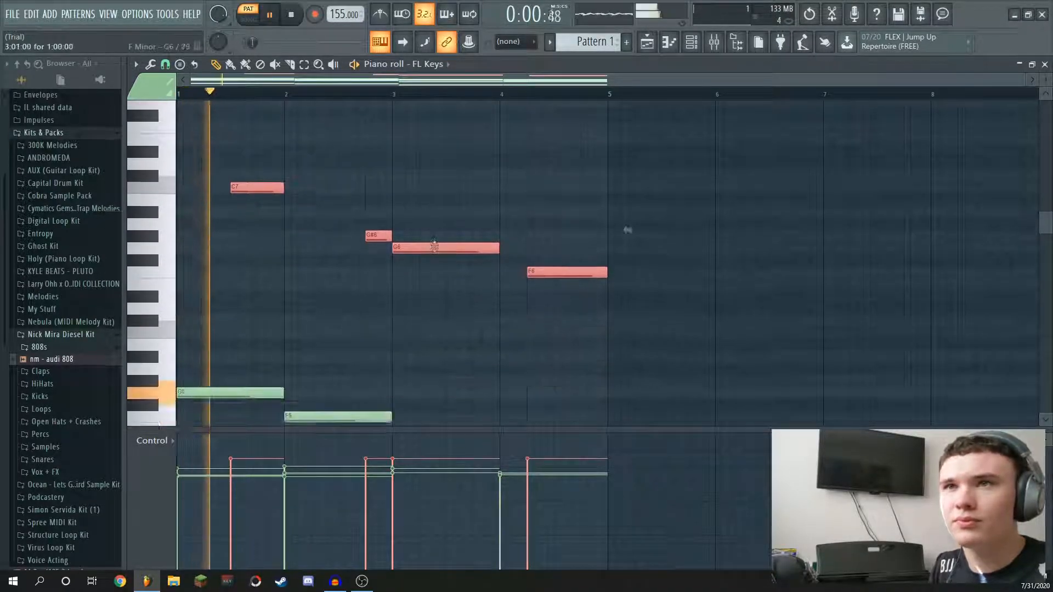
pyautogui.scroll(1, 465, 279)
# - Reduce the velocity of the G#6, G6 and F6 melody notes a little more during playback, and stop playback
pyautogui.moveTo(368, 164); pyautogui.dragTo(434, 200)
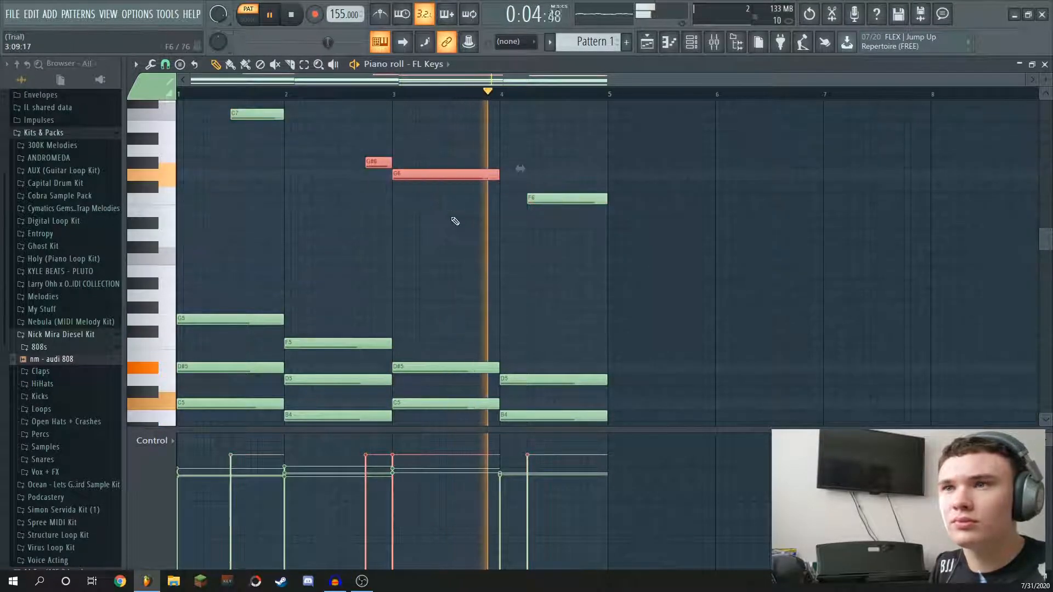
pyautogui.scroll(-1, 461, 221)
pyautogui.keyDown('ctrl'); pyautogui.click(571, 200); pyautogui.keyUp('ctrl')
pyautogui.scroll(-2, 568, 212)
pyautogui.scroll(1, 572, 216)
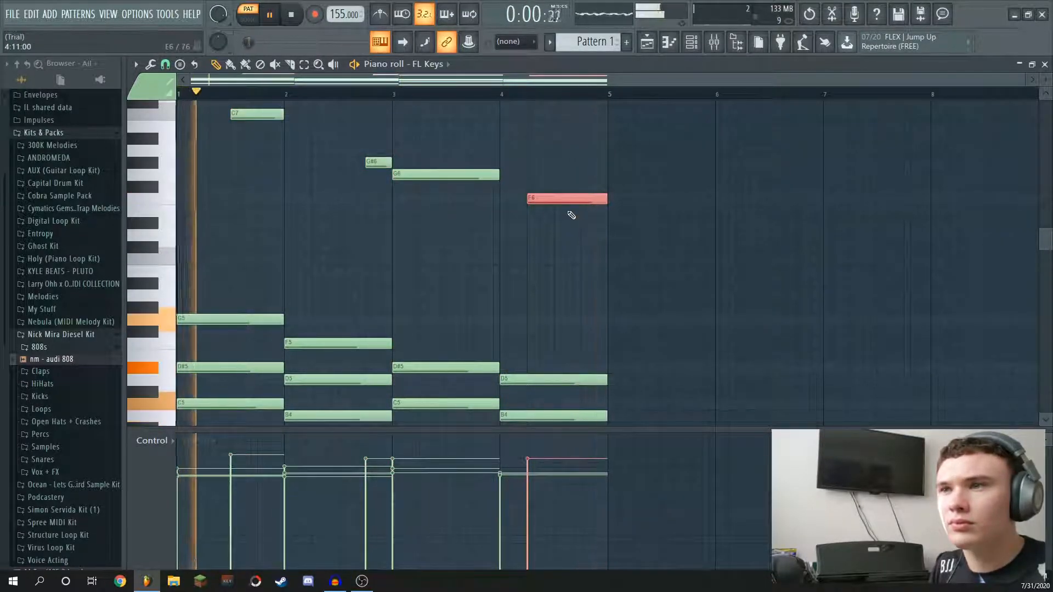
pyautogui.keyDown('ctrl'); pyautogui.click(679, 248); pyautogui.keyUp('ctrl')
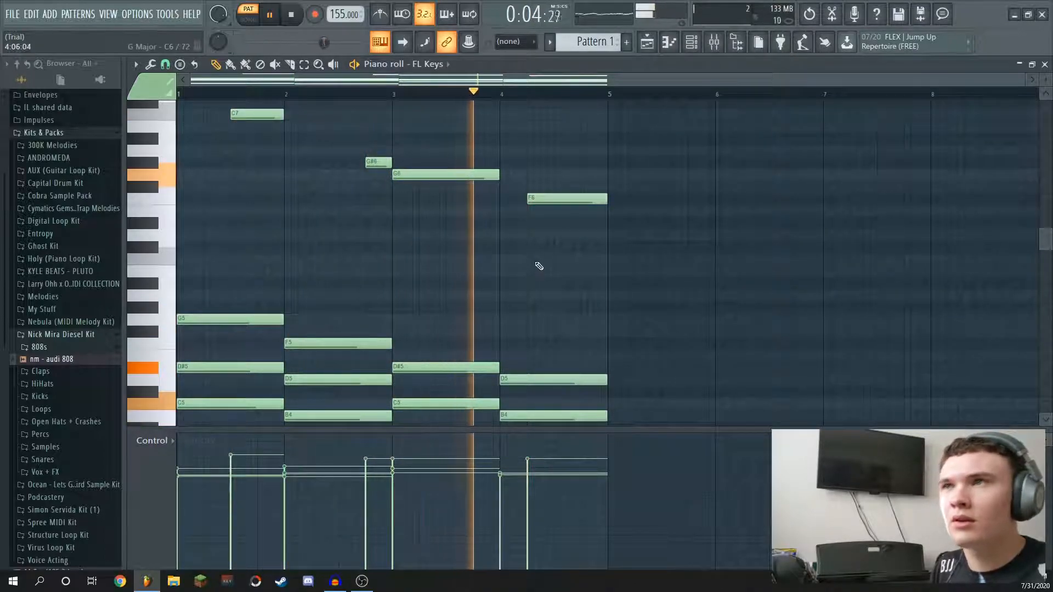
pyautogui.press('space')
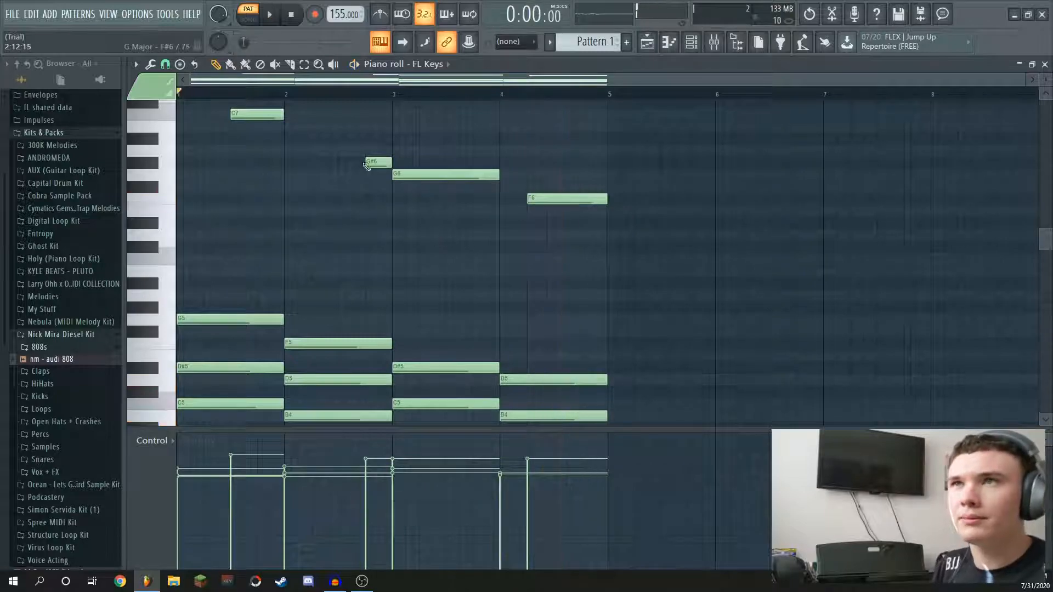
# - Duplicate the whole four-bar chord, melody and bass part into bars 5 to 8
pyautogui.scroll(-5, 542, 197)
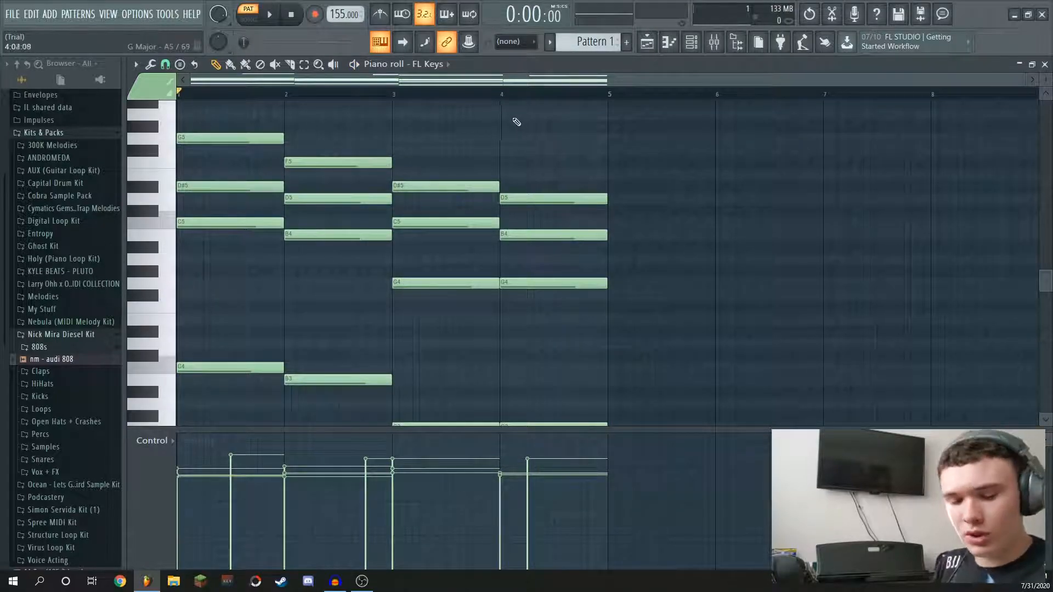
pyautogui.scroll(6, 419, 146)
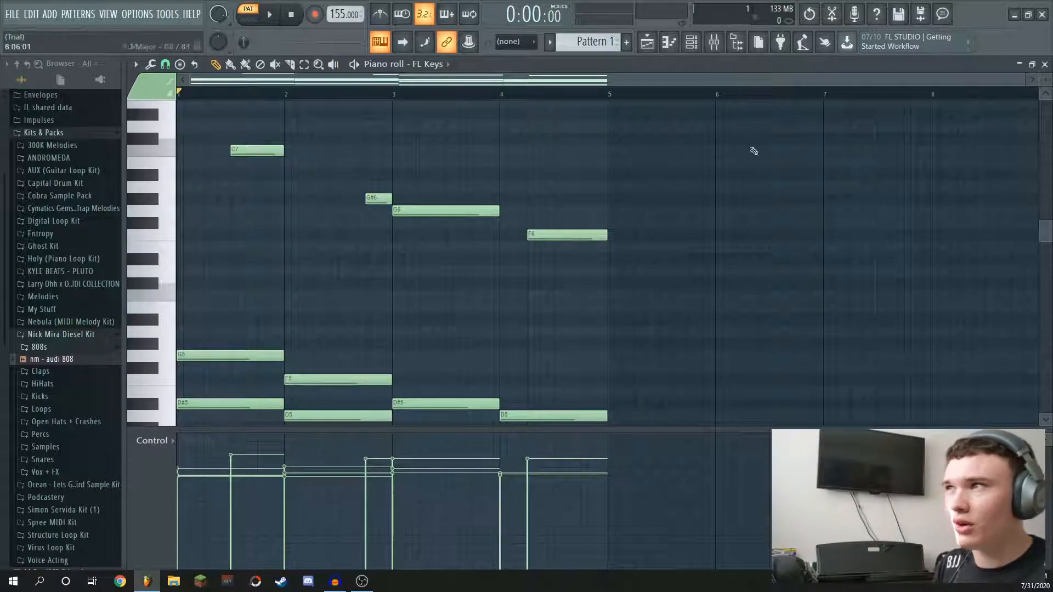
pyautogui.hscroll(3, 793, 158)
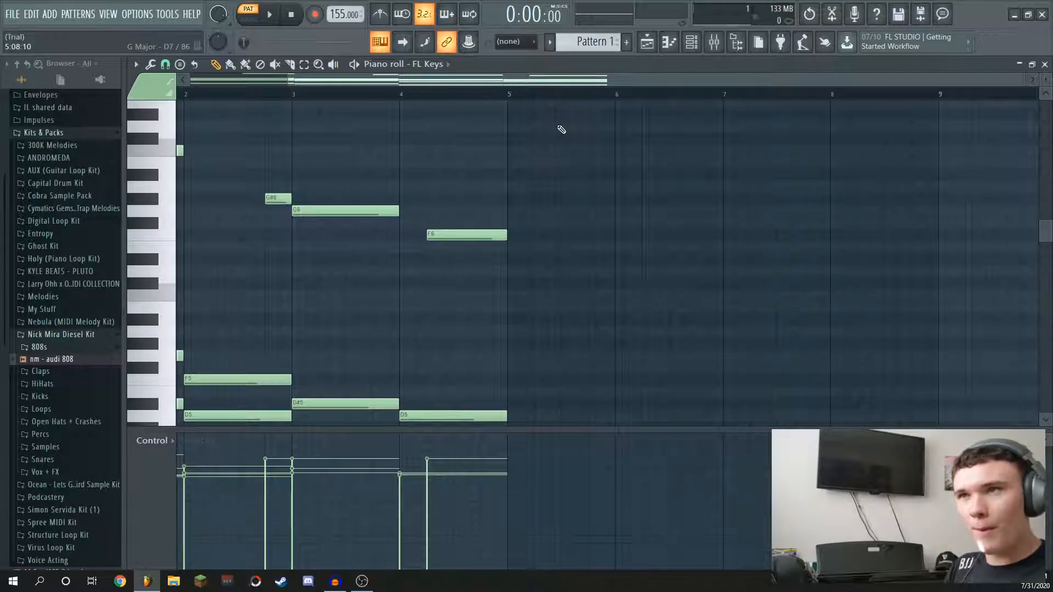
pyautogui.hotkey('ctrl', 'b')
pyautogui.click(651, 160)
pyautogui.hscroll(-3, 653, 160)
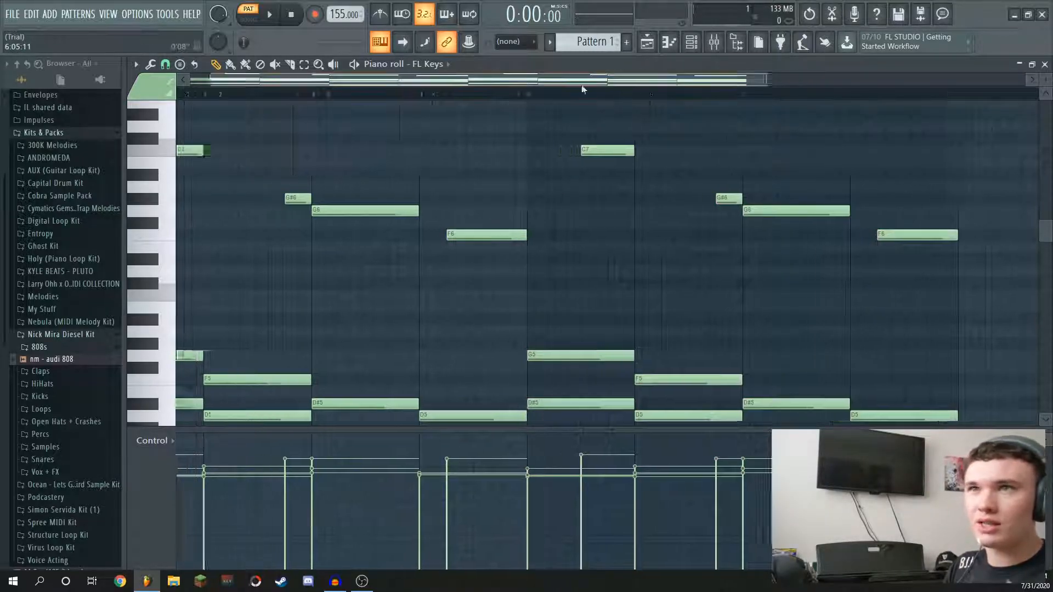
pyautogui.scroll(-4, 444, 109)
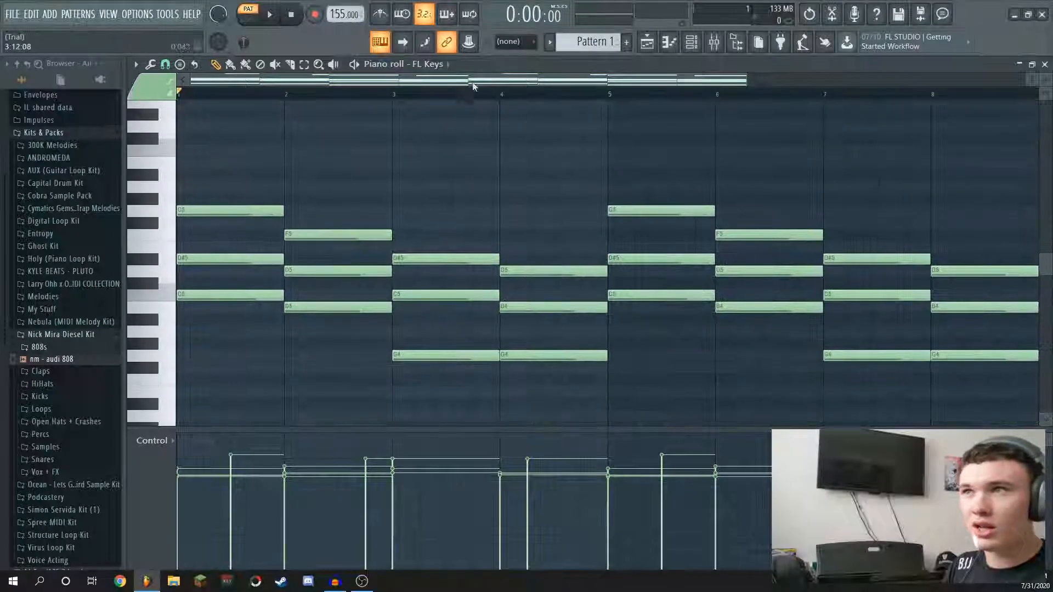
pyautogui.hscroll(6, 627, 121)
pyautogui.scroll(5, 620, 154)
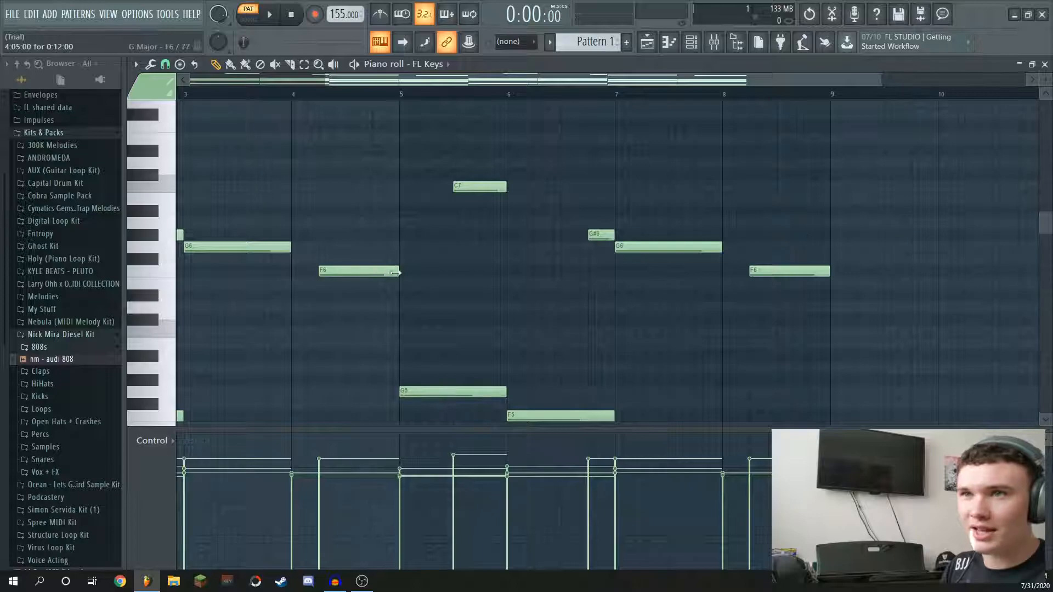
# - Duplicate the C7 melody note in bar 5 several times and delete the copies
pyautogui.moveTo(536, 81); pyautogui.dragTo(562, 80)
pyautogui.moveTo(474, 203); pyautogui.dragTo(405, 161)
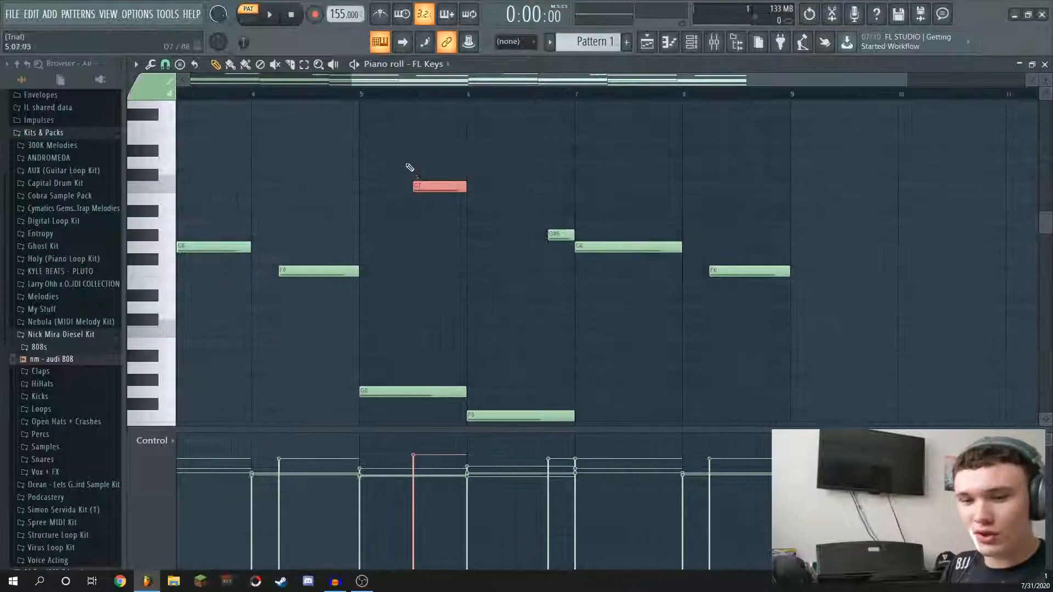
pyautogui.hotkey('ctrl', 'b')
pyautogui.hotkey('ctrl', 'b')
pyautogui.hotkey('ctrl', 'b')
pyautogui.hotkey('ctrl', 'b')
pyautogui.rightClick(667, 188)
pyautogui.rightClick(601, 189)
pyautogui.rightClick(540, 191)
pyautogui.rightClick(496, 187)
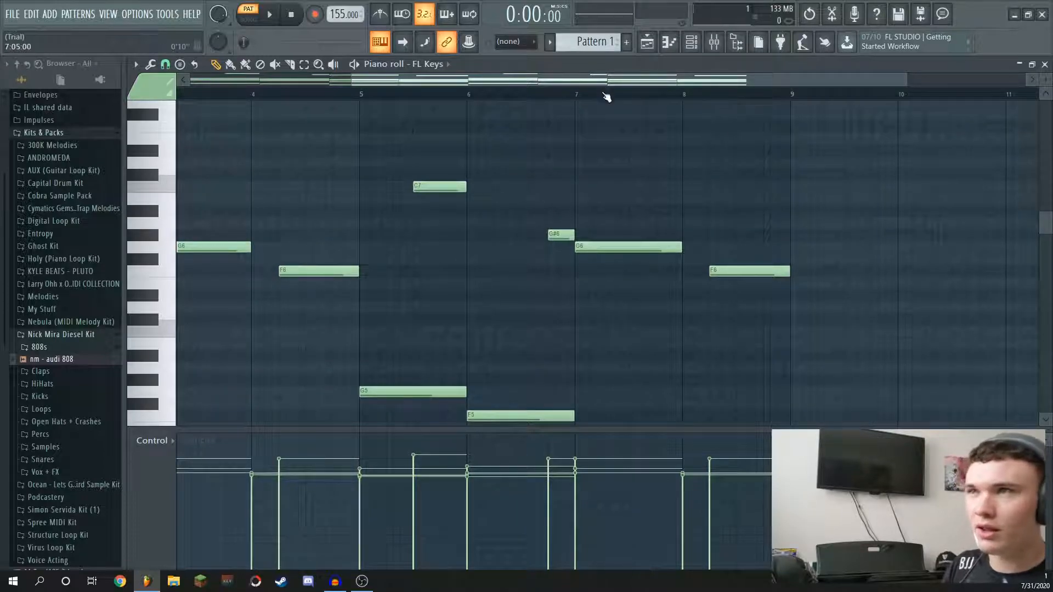
# - Look over the eight-bar pattern and play it from bar 5 to hear the repeated section
pyautogui.scroll(-2, 605, 97)
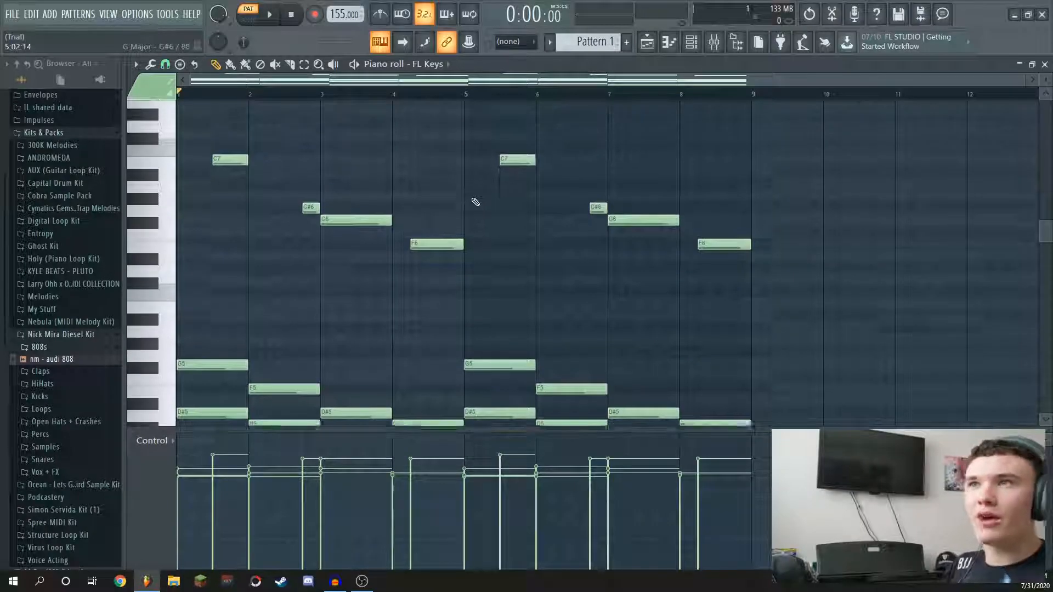
pyautogui.scroll(-5, 483, 195)
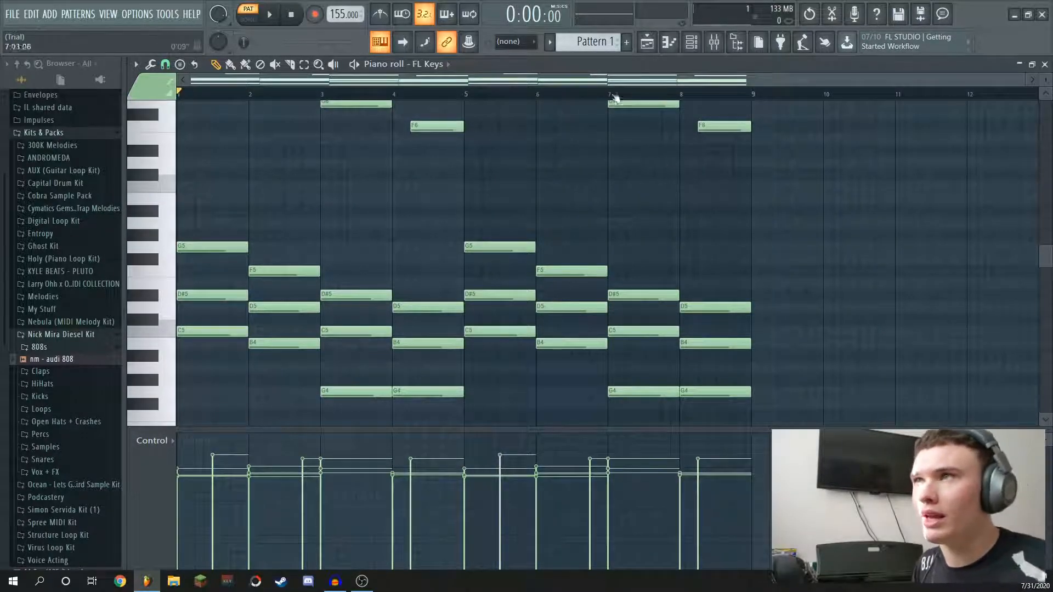
pyautogui.scroll(5, 496, 143)
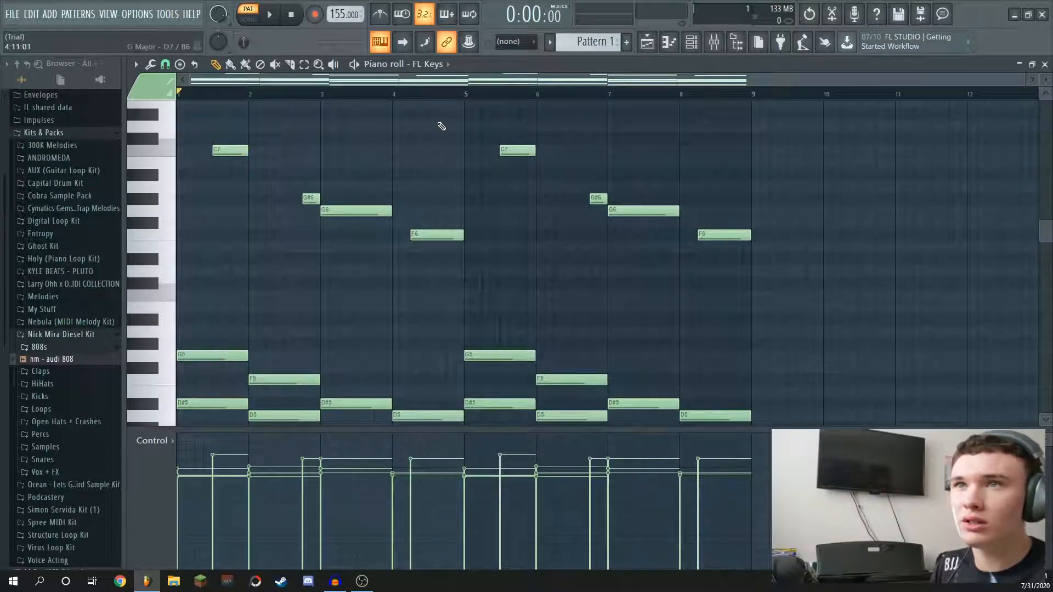
pyautogui.click(464, 94)
pyautogui.press('space')
pyautogui.press('space')
# - Vary the repeated melody by adding a one-bar C7 note above the G6 in bar 7
pyautogui.moveTo(597, 198); pyautogui.dragTo(597, 114)
pyautogui.moveTo(621, 210); pyautogui.dragTo(598, 198)
pyautogui.press('space')
pyautogui.press('space')
pyautogui.moveTo(623, 127); pyautogui.dragTo(623, 150)
pyautogui.click(622, 210)
# - Add a short G6 note at the end of bar 8 and play back the varied melody
pyautogui.click(721, 199)
pyautogui.moveTo(783, 198); pyautogui.dragTo(740, 211)
pyautogui.press('space')
pyautogui.press('space')
pyautogui.press('space')
pyautogui.keyDown('ctrl'); pyautogui.click(652, 151); pyautogui.keyUp('ctrl')
pyautogui.press('space')
pyautogui.click(731, 234)
pyautogui.click(689, 94)
pyautogui.press('space')
pyautogui.press('space')
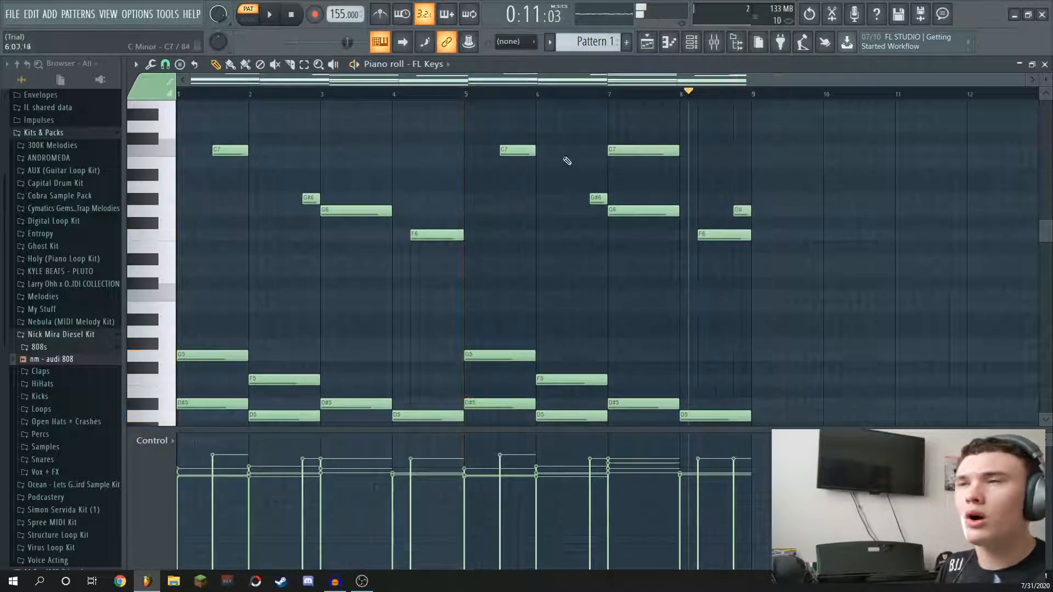
# - Look over the finished eight-bar notes and close the piano roll to show the playlist
pyautogui.scroll(2, 519, 192)
pyautogui.scroll(-6, 526, 192)
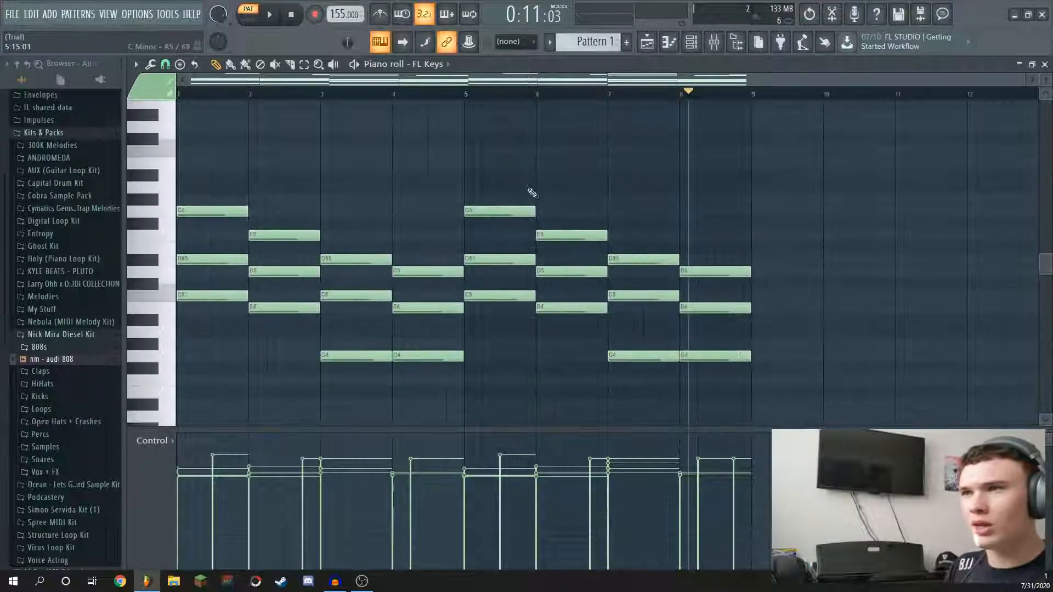
pyautogui.scroll(6, 650, 249)
pyautogui.scroll(-6, 642, 244)
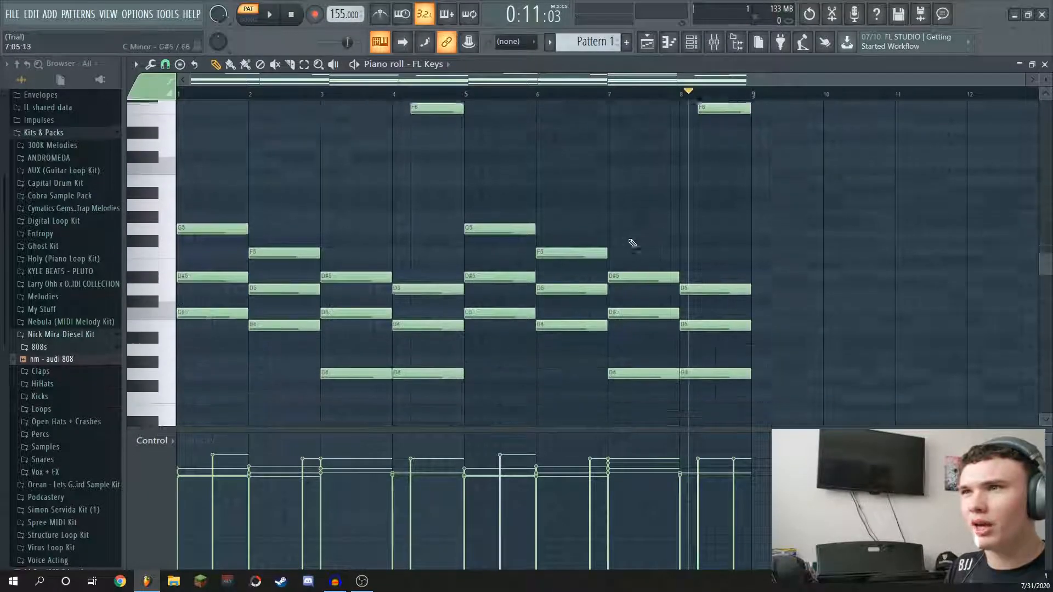
pyautogui.scroll(3, 630, 241)
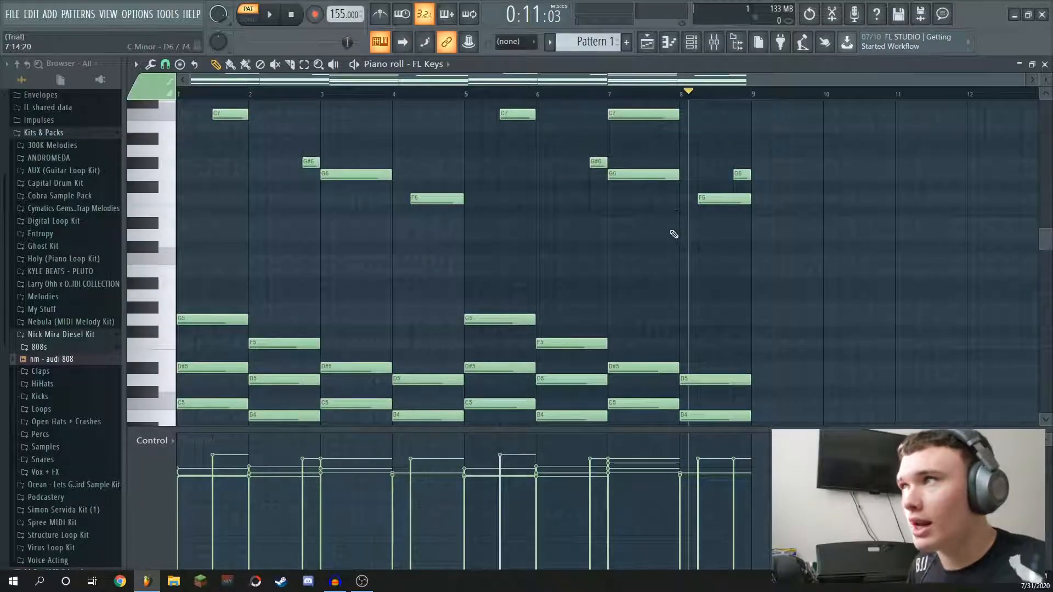
pyautogui.click(1046, 65)
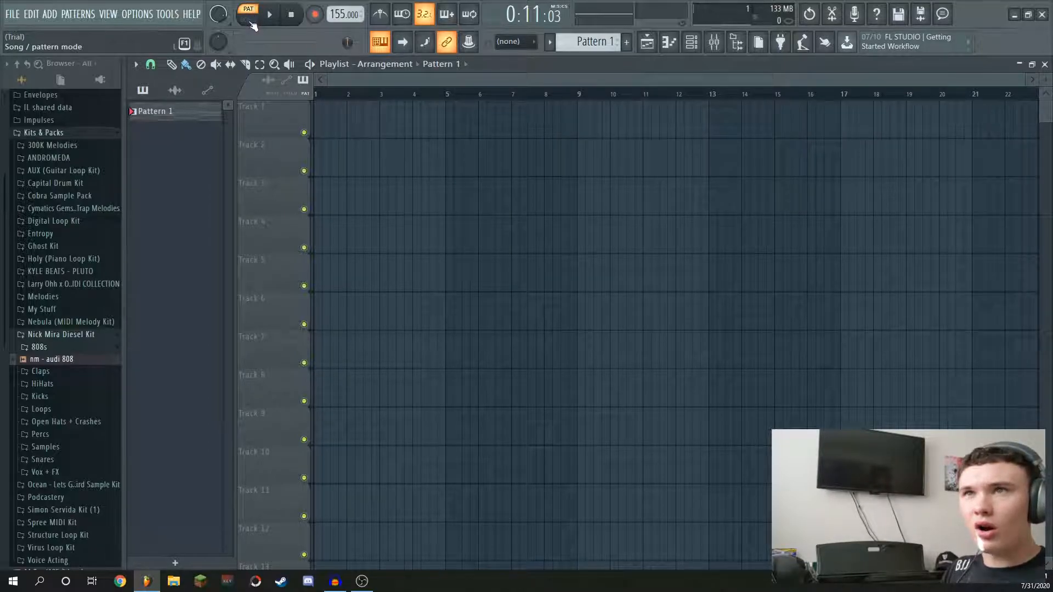
# - Place the eight-bar Pattern 1 clip at bar 1 of Track 1 in the playlist
pyautogui.click(691, 42)
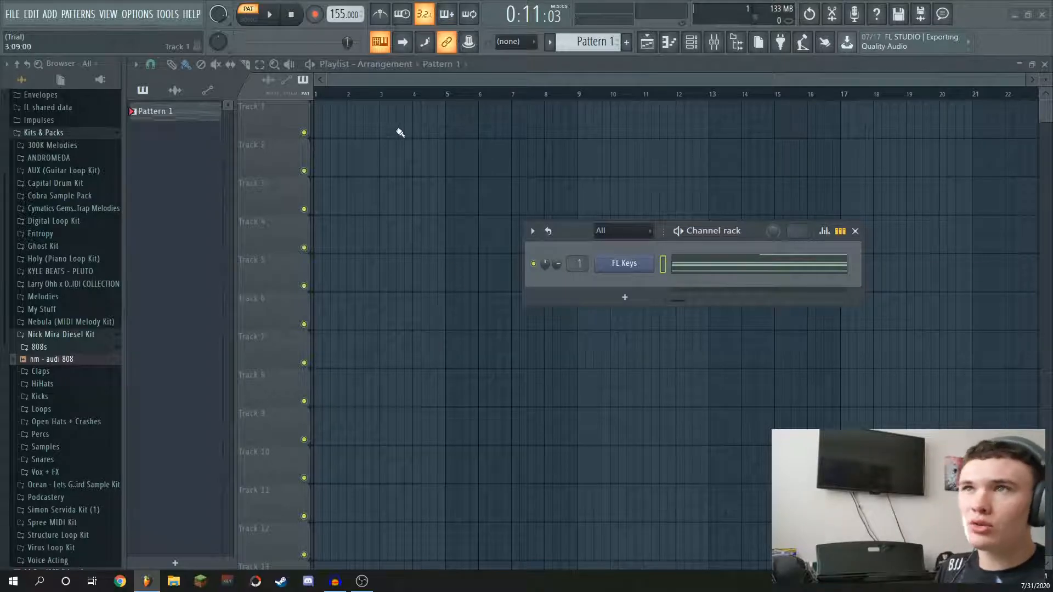
pyautogui.click(340, 116)
pyautogui.moveTo(354, 117); pyautogui.dragTo(337, 116)
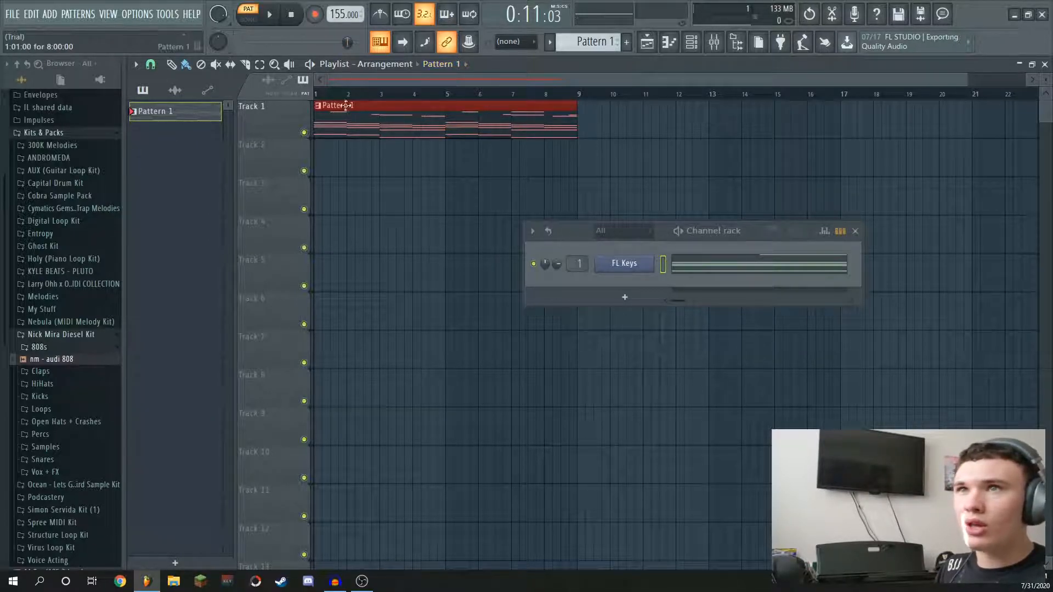
pyautogui.click(855, 230)
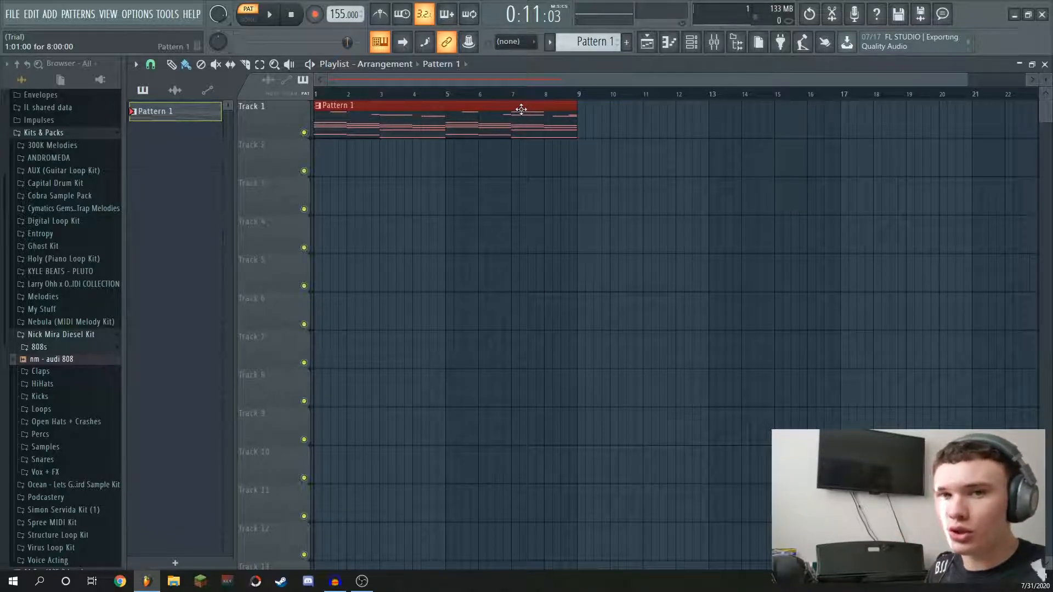
pyautogui.press('F6')
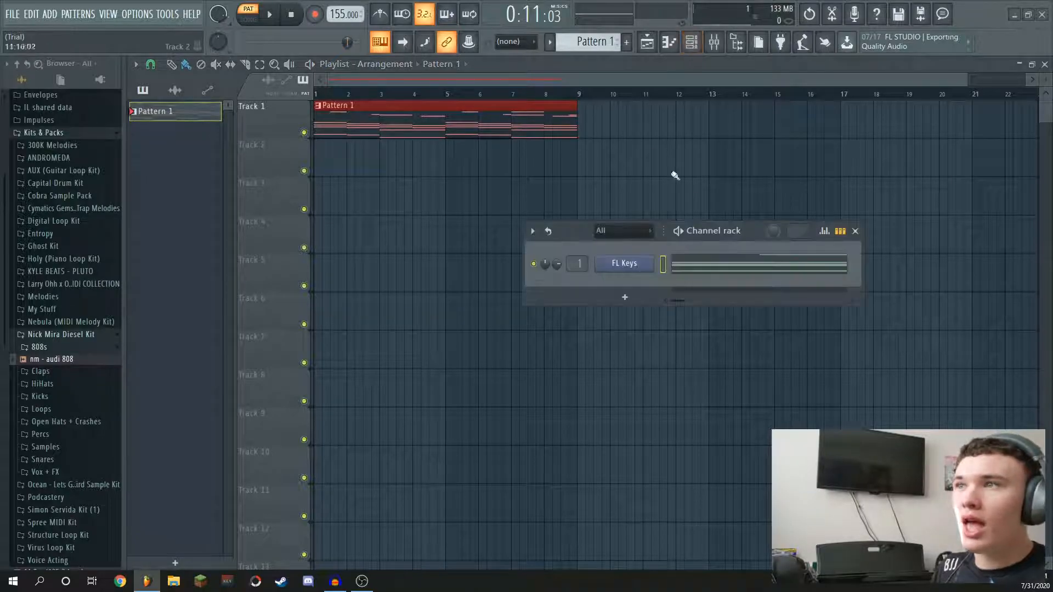
pyautogui.moveTo(738, 221); pyautogui.dragTo(743, 200)
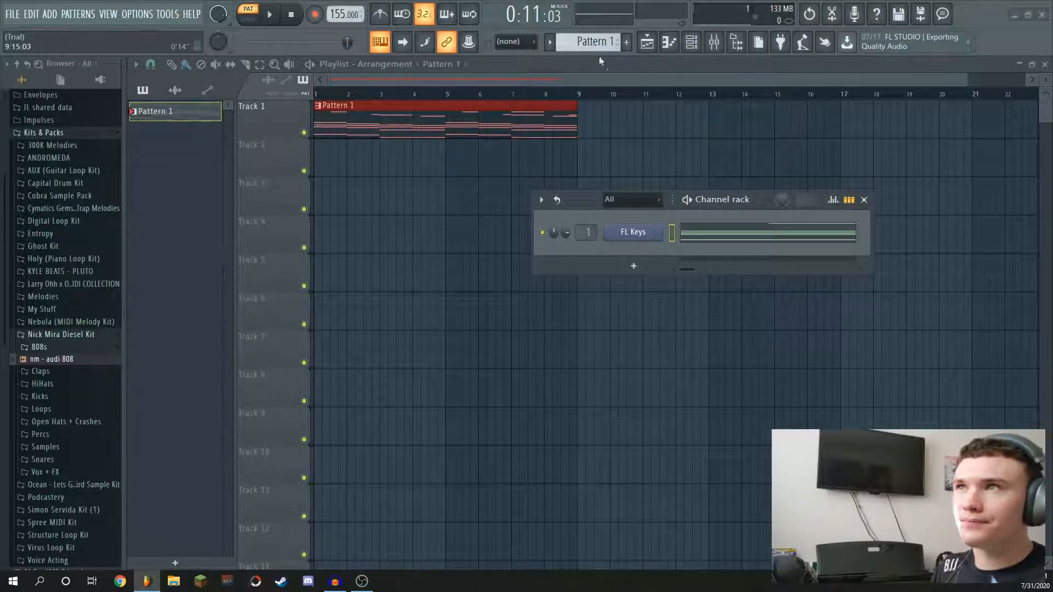
pyautogui.scroll(1, 591, 45)
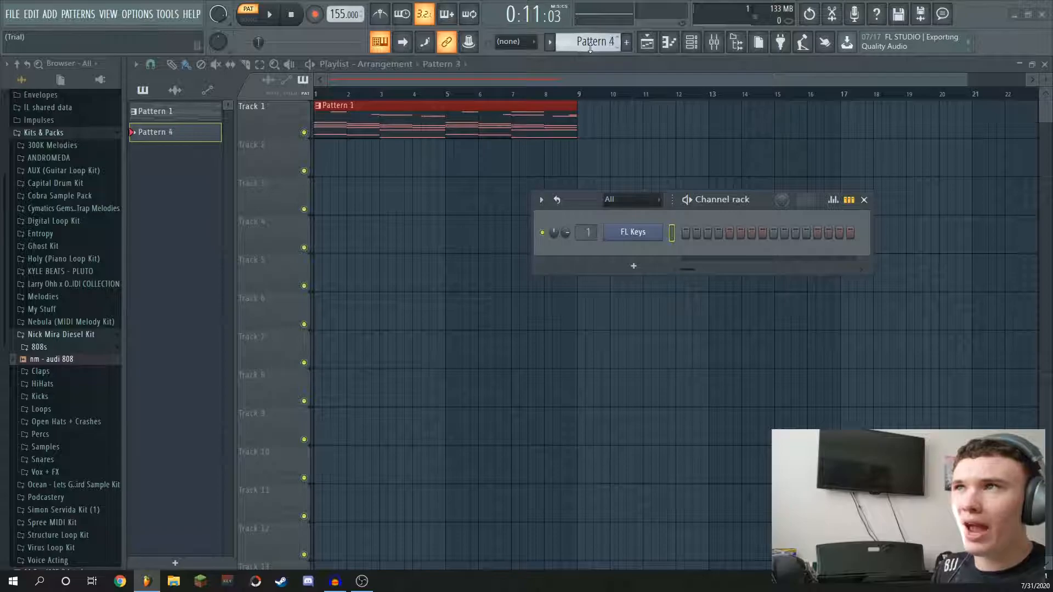
pyautogui.scroll(-1, 591, 47)
pyautogui.click(335, 148)
pyautogui.moveTo(347, 153); pyautogui.dragTo(578, 147)
pyautogui.scroll(1, 584, 46)
pyautogui.click(355, 193)
pyautogui.moveTo(356, 197); pyautogui.dragTo(582, 197)
pyautogui.rightClick(466, 190)
pyautogui.rightClick(447, 165)
pyautogui.scroll(-2, 584, 47)
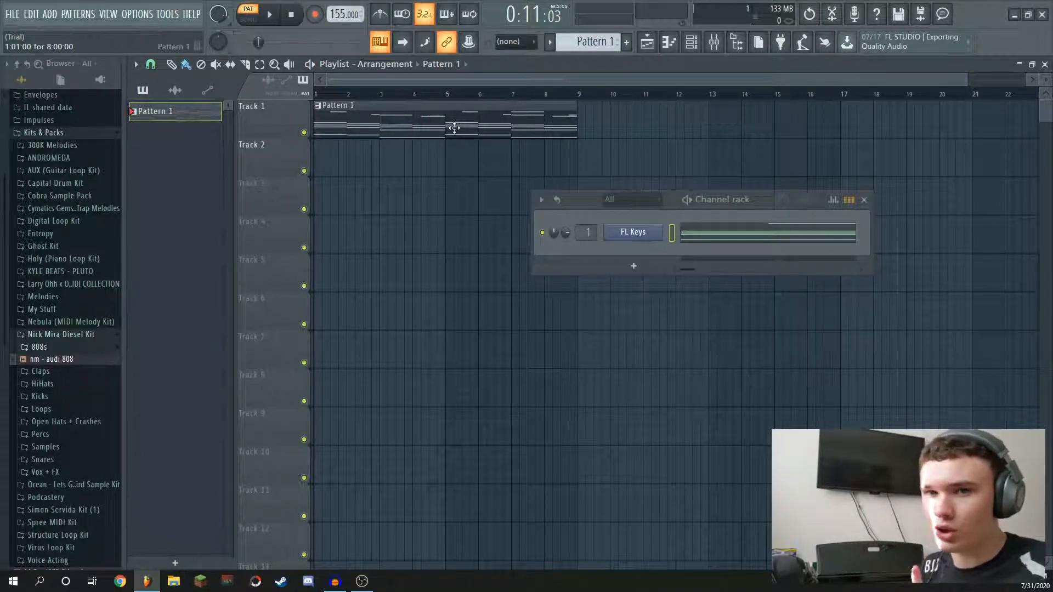
pyautogui.click(677, 50)
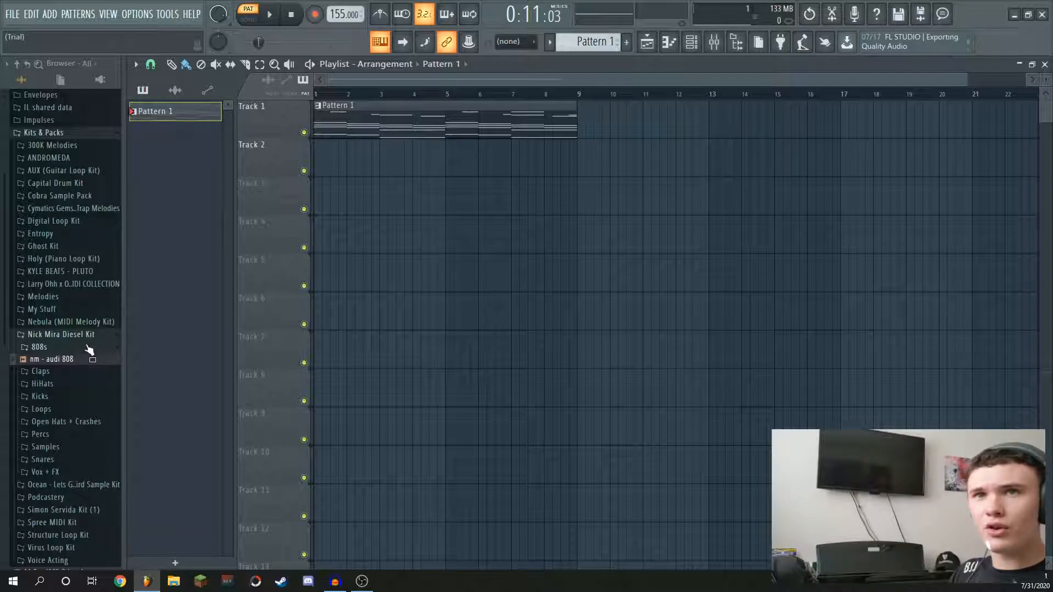
# - Expand the HiHats and Claps folders of the Nick Mira Diesel Kit and bring up the channel rack
pyautogui.click(82, 383)
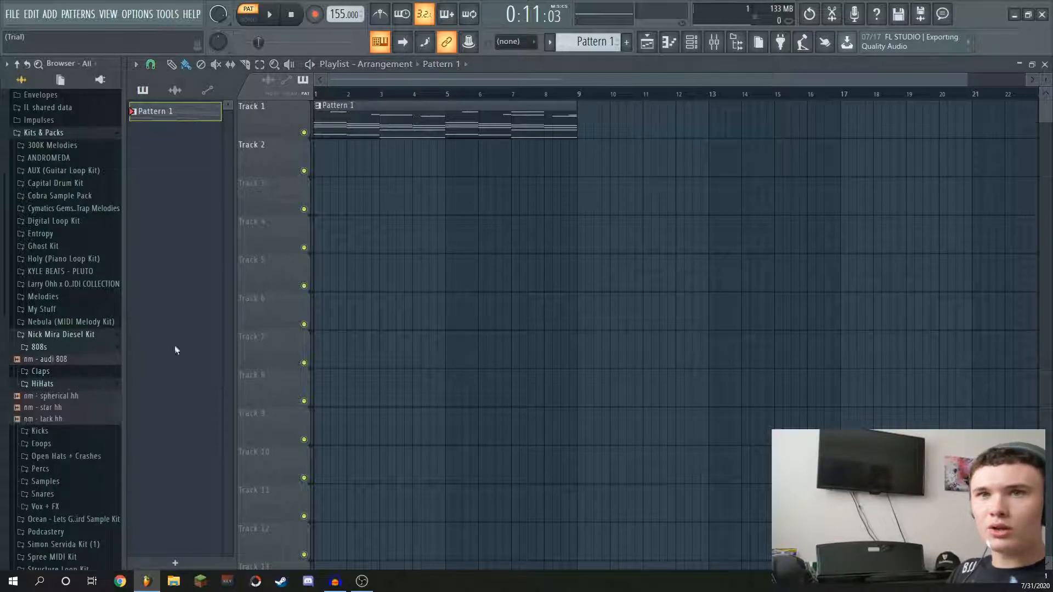
pyautogui.click(691, 42)
pyautogui.moveTo(704, 199); pyautogui.dragTo(600, 203)
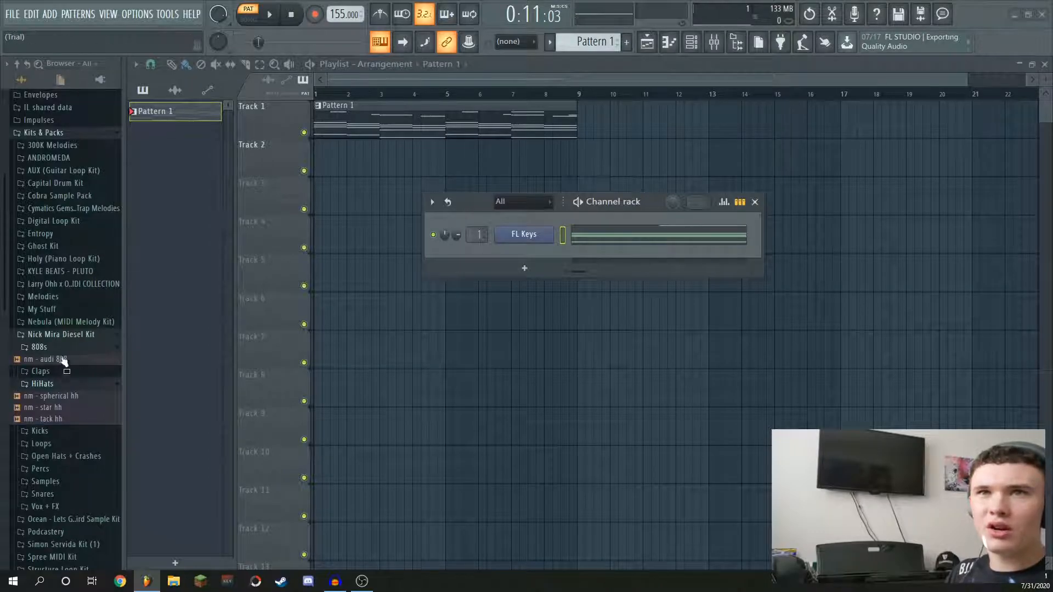
pyautogui.scroll(3, 90, 238)
pyautogui.scroll(-3, 90, 236)
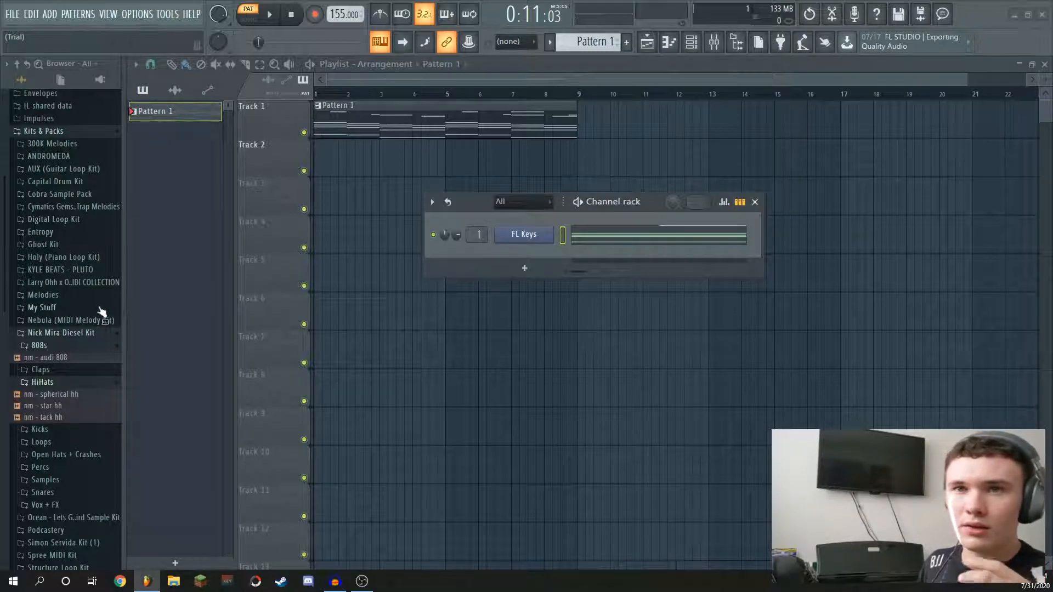
pyautogui.scroll(-3, 92, 311)
pyautogui.moveTo(59, 314); pyautogui.dragTo(87, 289)
pyautogui.scroll(-3, 75, 351)
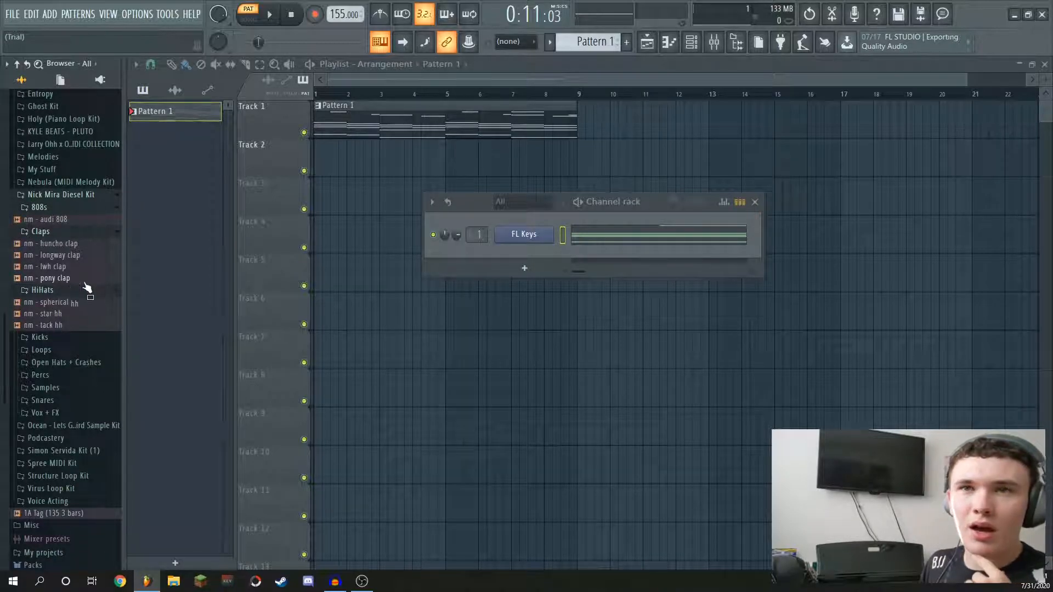
# - Audition and compare the spherical, star and tack hi-hat samples in the kit
pyautogui.click(49, 316)
pyautogui.click(55, 326)
pyautogui.click(58, 303)
pyautogui.click(60, 314)
pyautogui.click(60, 325)
pyautogui.click(60, 303)
pyautogui.click(61, 314)
pyautogui.click(64, 325)
pyautogui.click(58, 316)
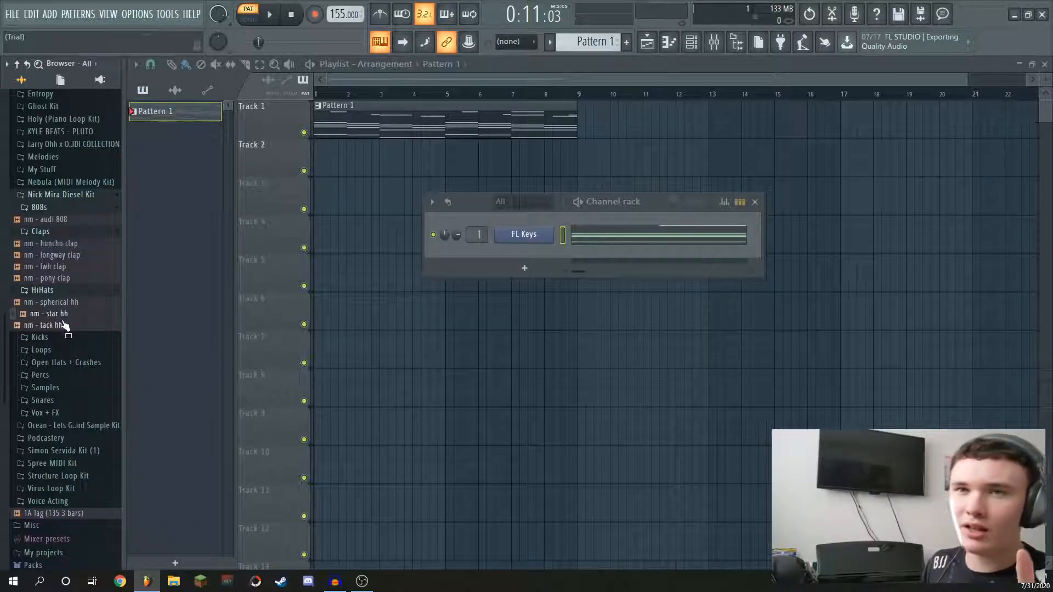
# - Add the nm - star hh sample as a new channel and route it to mixer track 2
pyautogui.moveTo(55, 317); pyautogui.dragTo(524, 253)
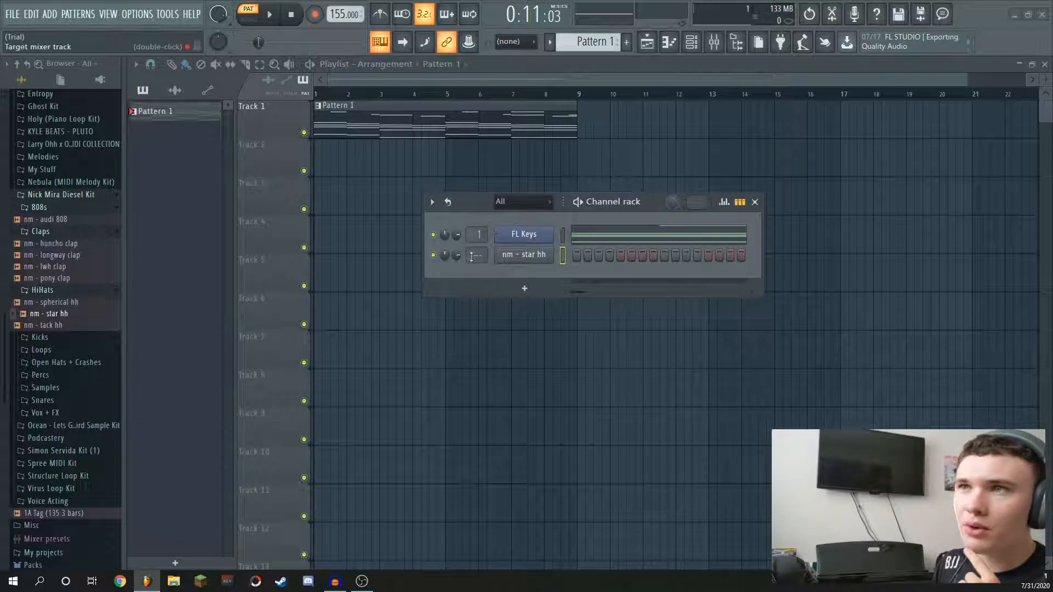
pyautogui.click(718, 45)
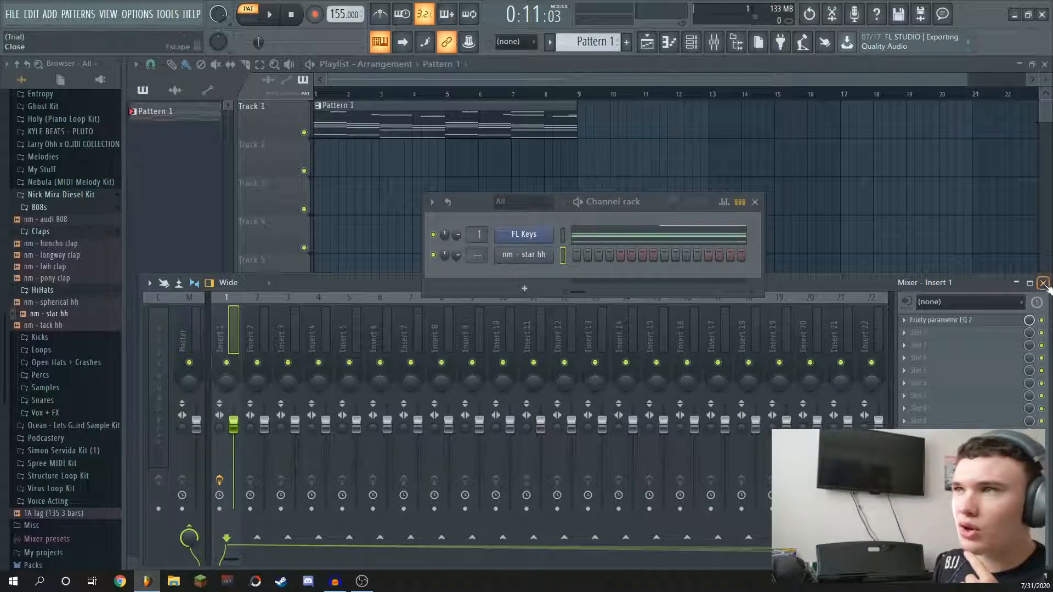
pyautogui.click(1043, 284)
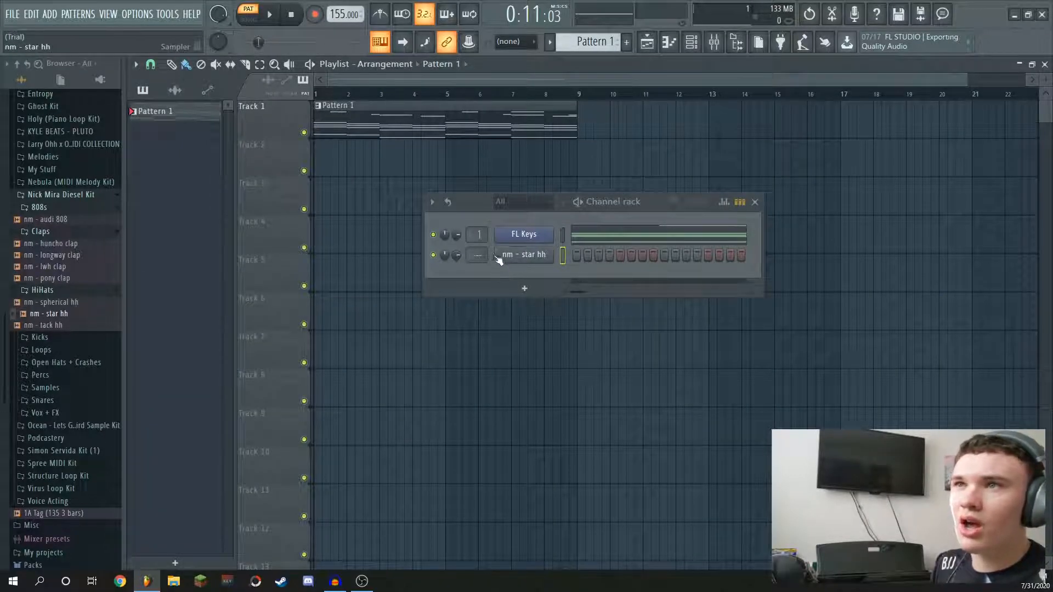
pyautogui.moveTo(475, 254); pyautogui.dragTo(475, 250)
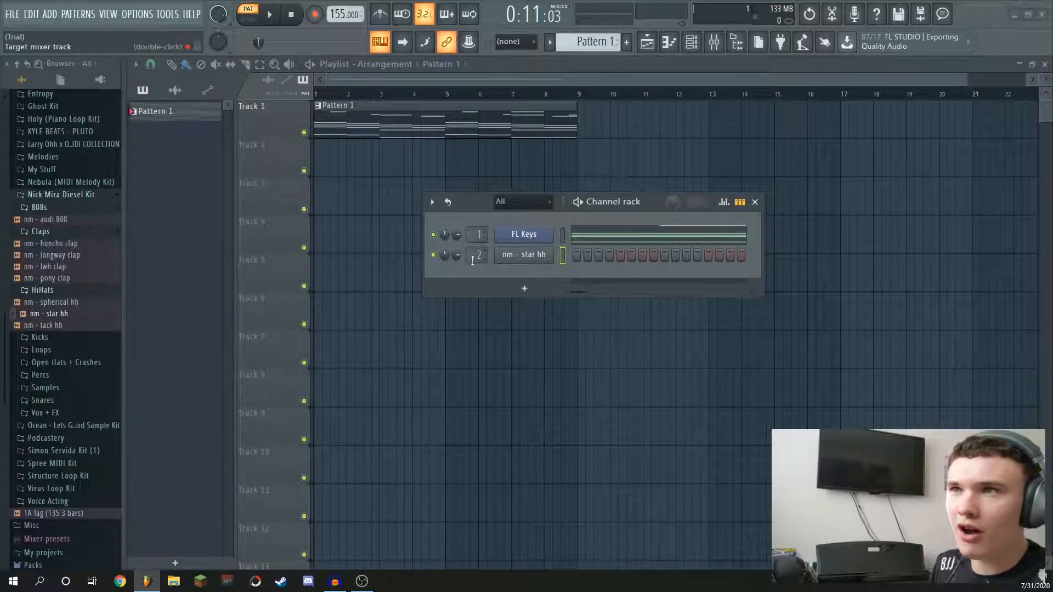
pyautogui.scroll(-2, 475, 256)
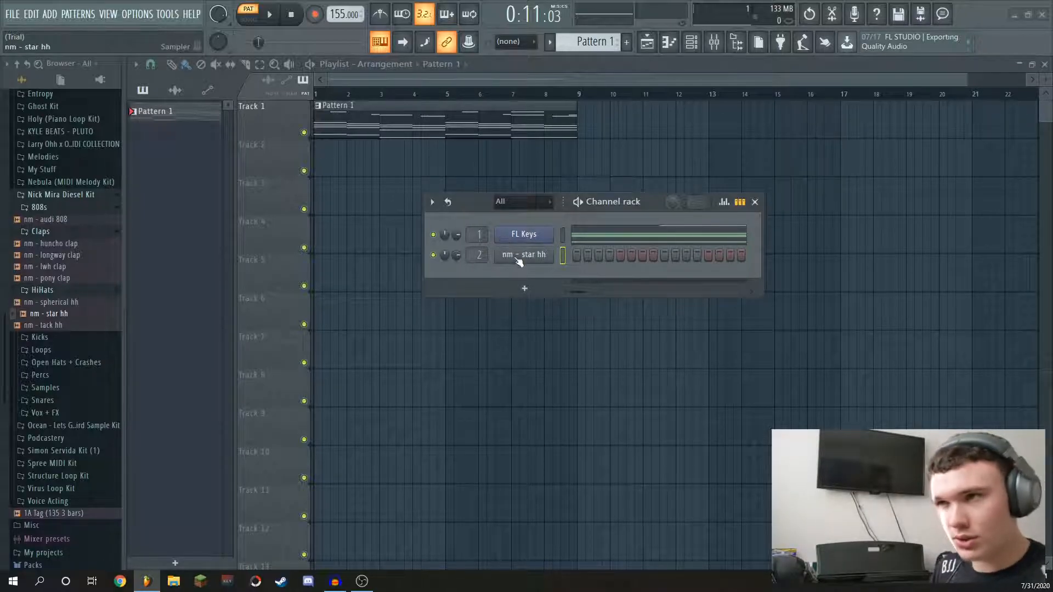
pyautogui.moveTo(630, 202); pyautogui.dragTo(579, 211)
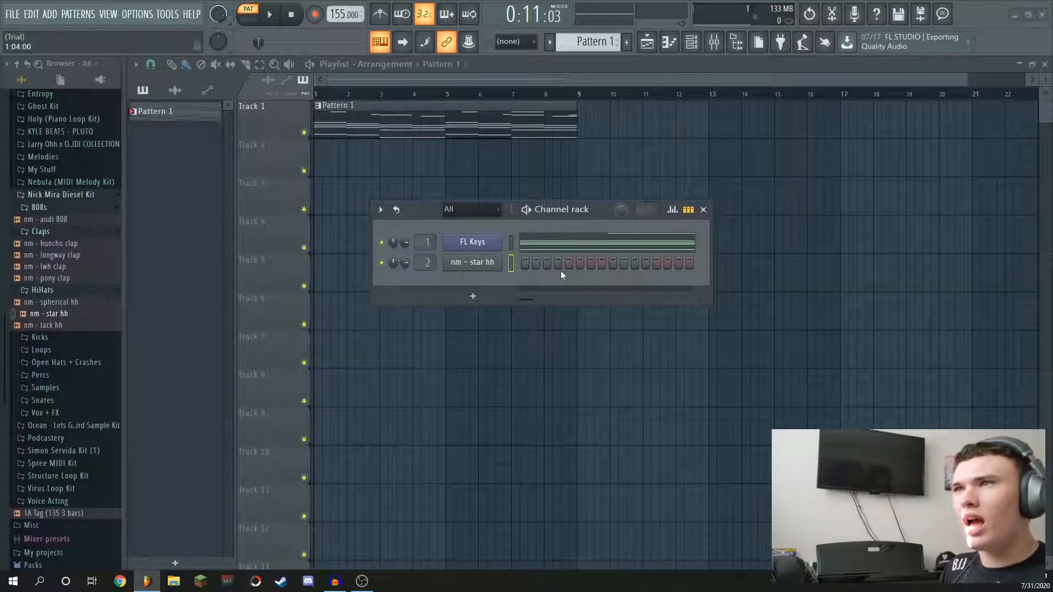
# - Fill each 2 steps of the nm - star hh channel and play the pattern with the hi-hats
pyautogui.rightClick(468, 264)
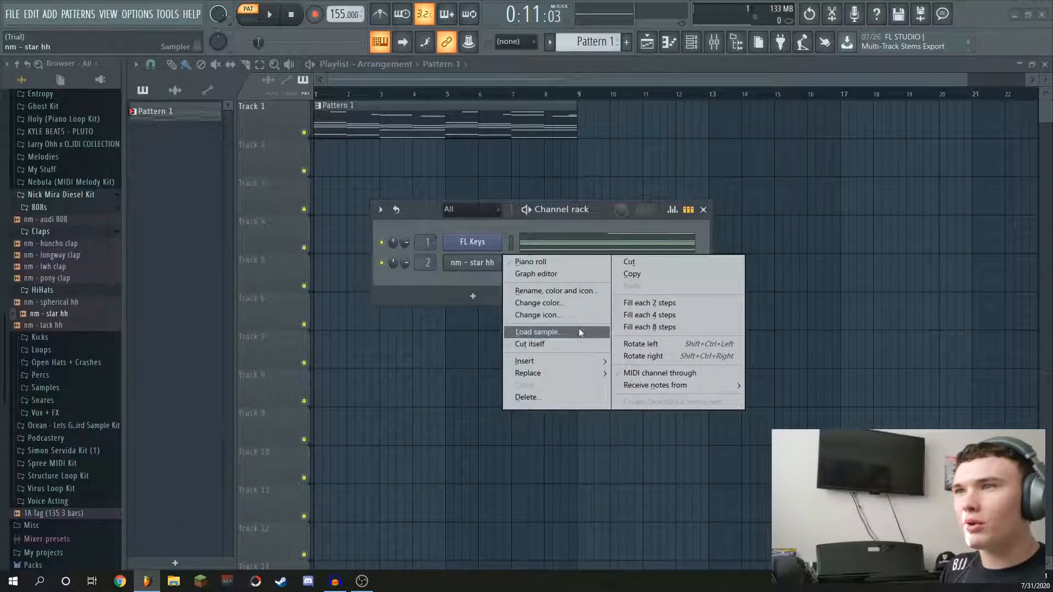
pyautogui.click(650, 302)
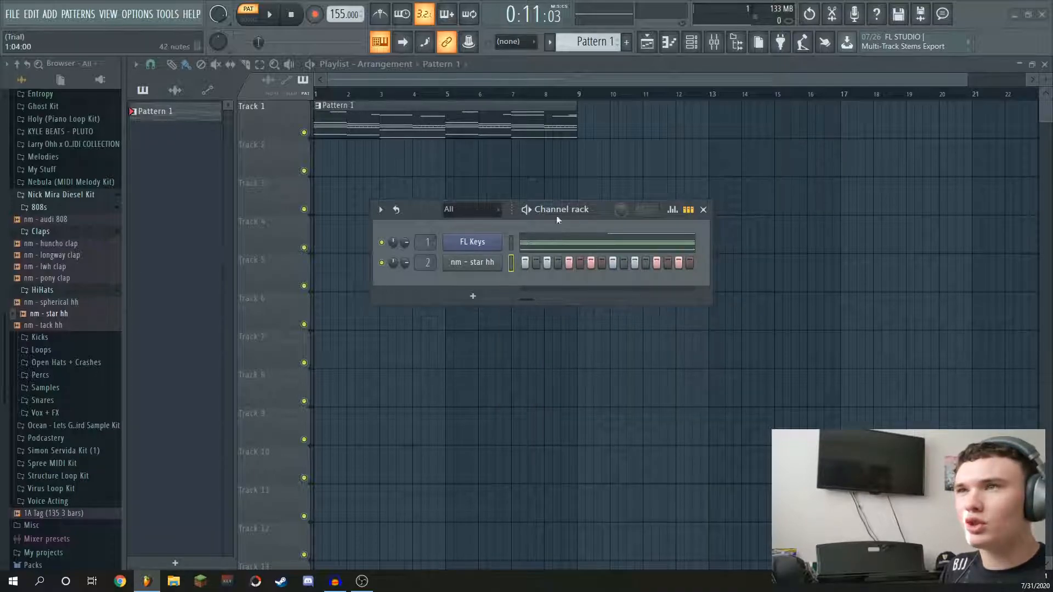
pyautogui.moveTo(555, 222); pyautogui.dragTo(553, 241)
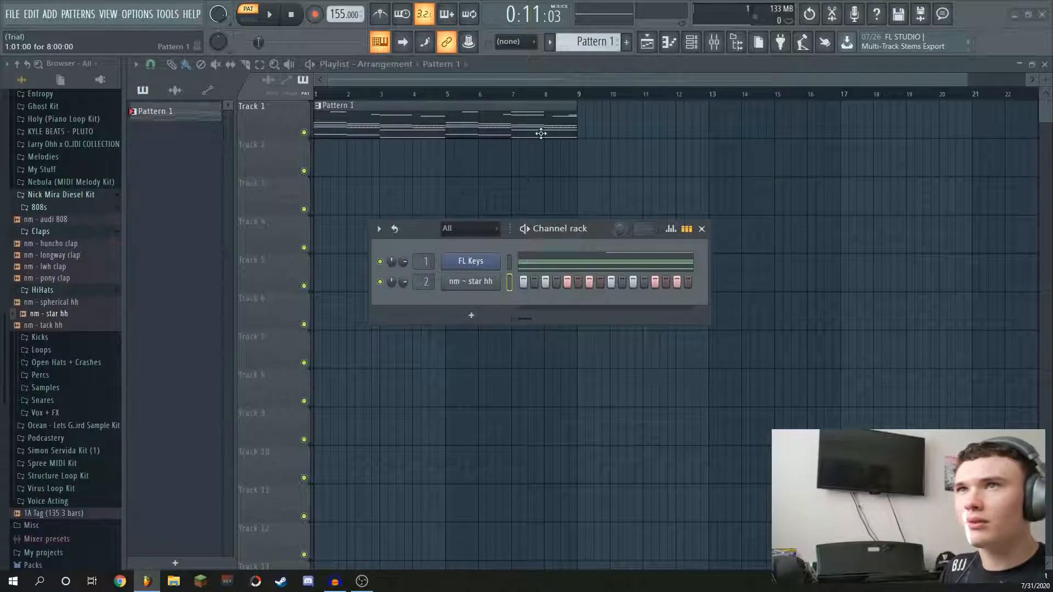
pyautogui.press('space')
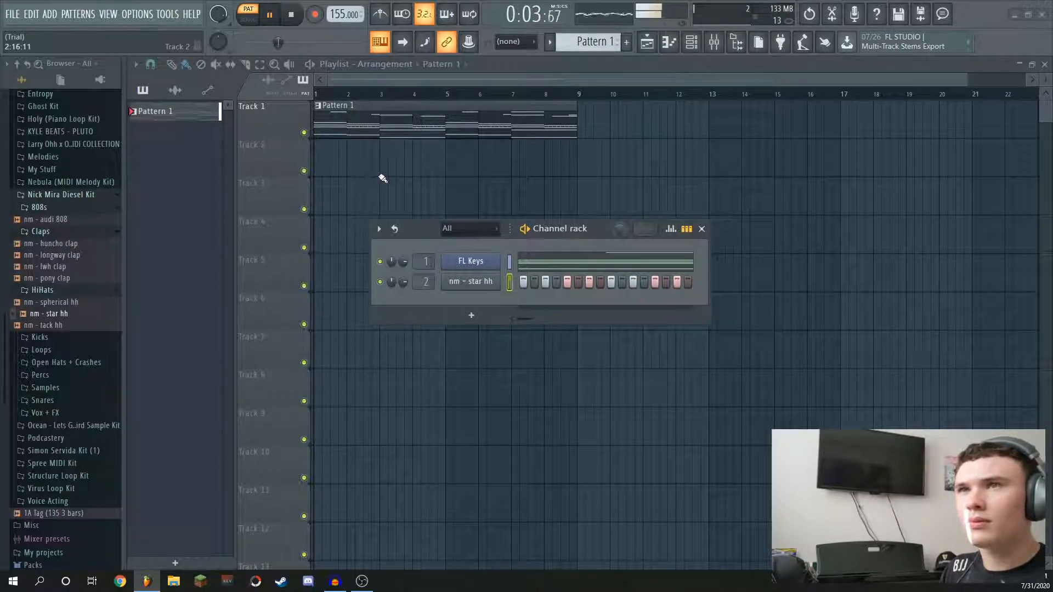
pyautogui.press('space')
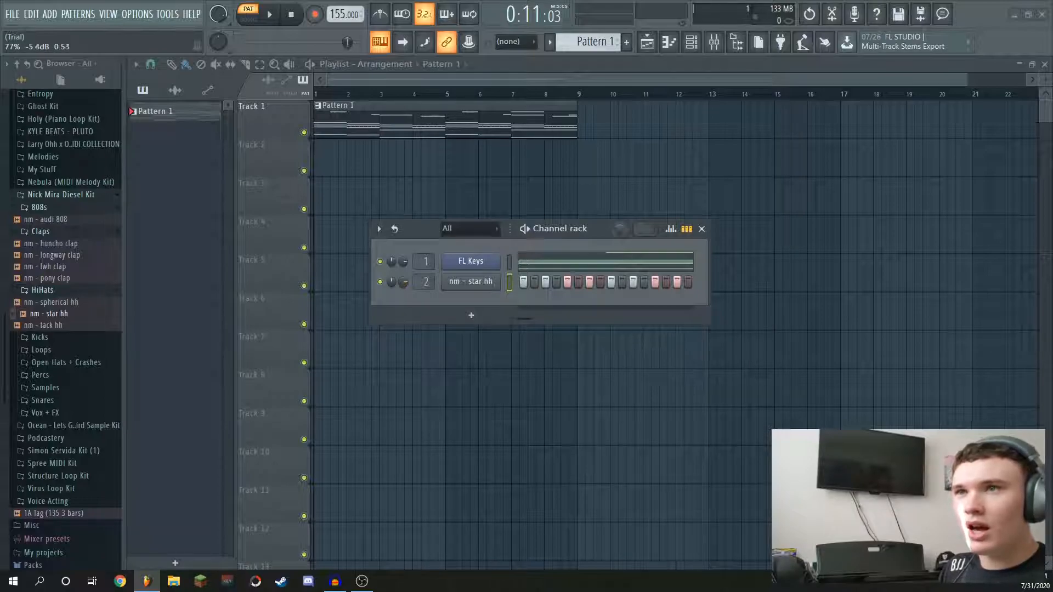
# - Try the nm - star hh channel volume at 100% and 0%, readjust it, and play the pattern again
pyautogui.moveTo(403, 281); pyautogui.dragTo(403, 265)
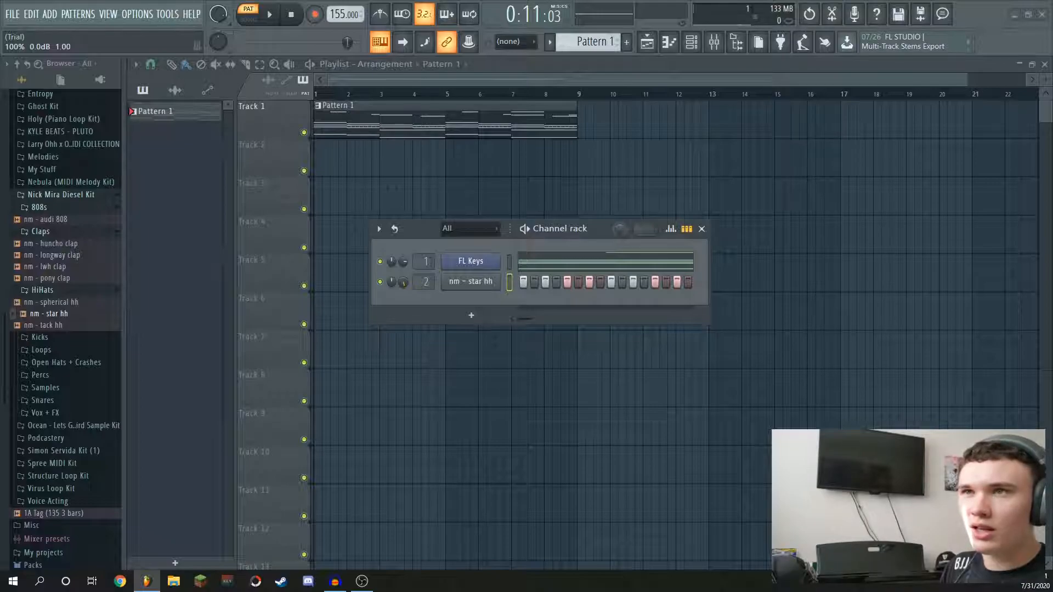
pyautogui.moveTo(403, 281); pyautogui.dragTo(403, 334)
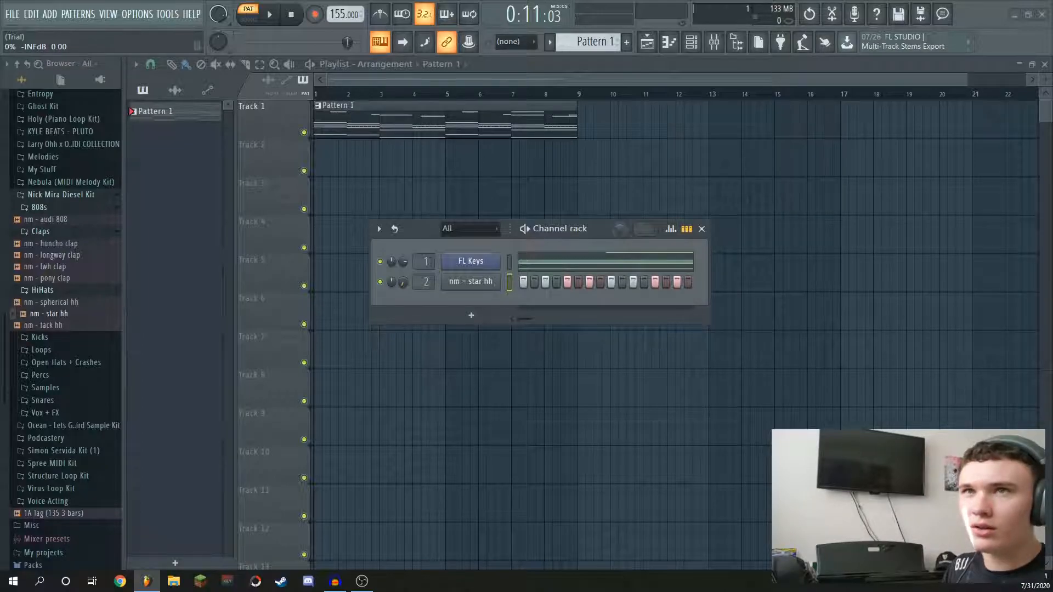
pyautogui.moveTo(403, 282); pyautogui.dragTo(403, 239)
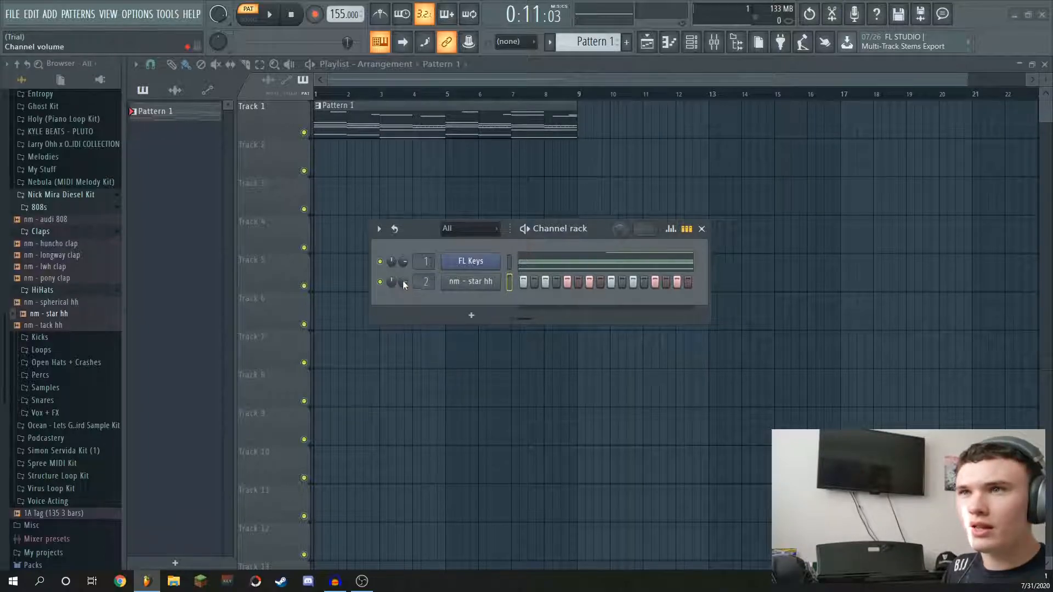
pyautogui.moveTo(402, 280); pyautogui.dragTo(402, 284)
pyautogui.press('space')
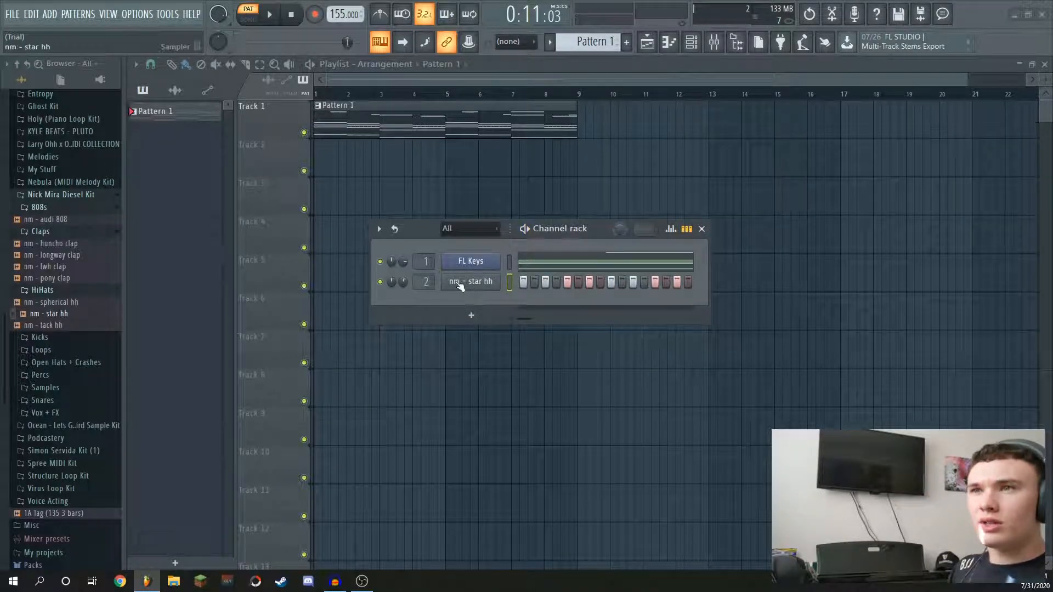
# - Open the nm - star hh notes in the piano roll and lengthen the repeated C5 hits with quick legato
pyautogui.rightClick(459, 285)
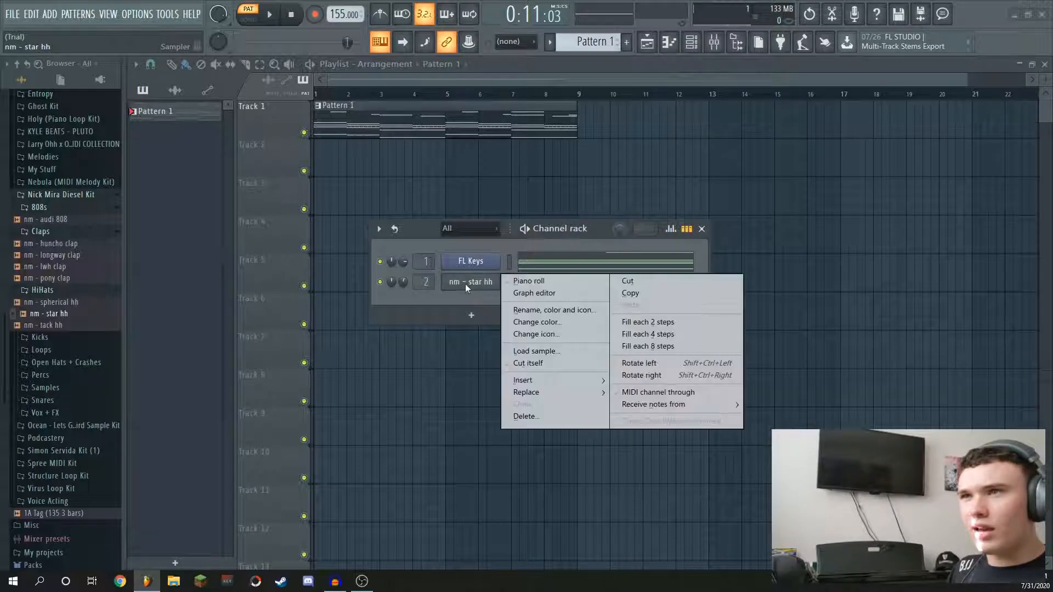
pyautogui.click(542, 282)
pyautogui.click(702, 230)
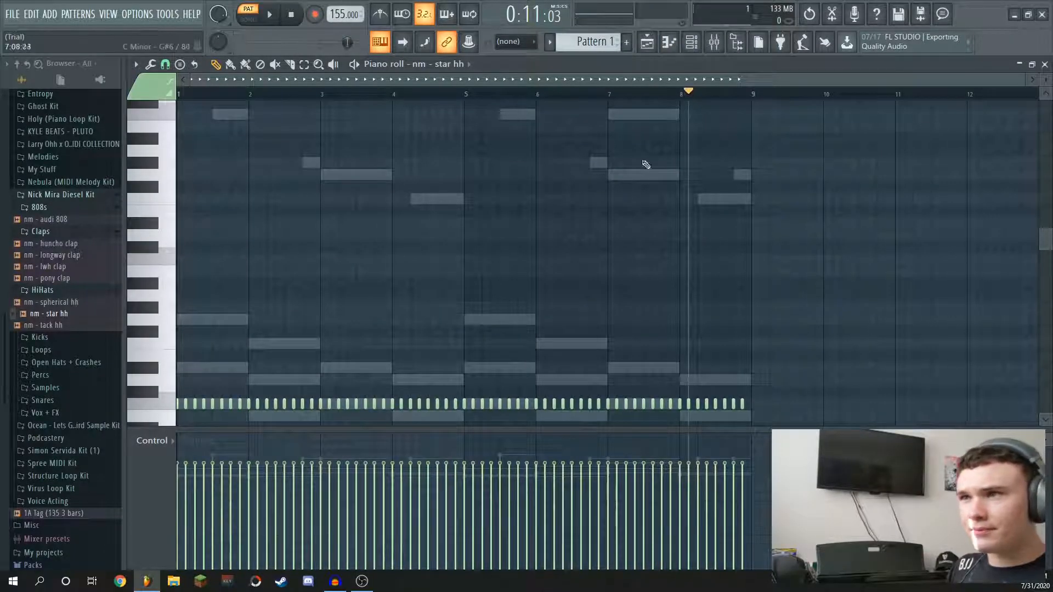
pyautogui.scroll(-5, 651, 160)
pyautogui.scroll(3, 559, 94)
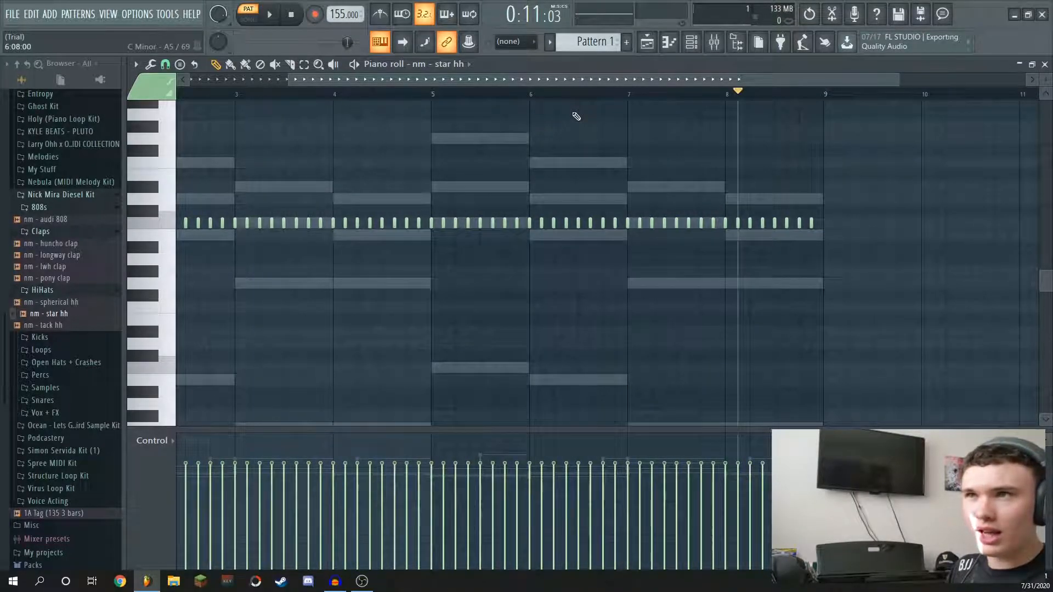
pyautogui.hotkey('ctrl', 'l')
pyautogui.moveTo(411, 80); pyautogui.dragTo(307, 82)
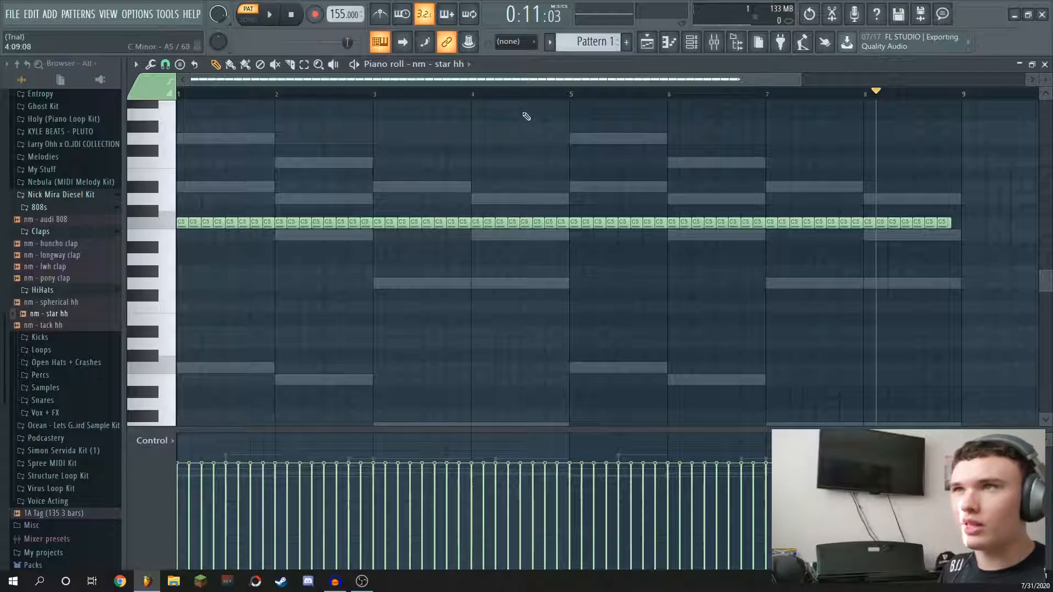
# - Add one more C5 hi-hat note to fill the gap at the end of bar 8
pyautogui.moveTo(464, 79); pyautogui.dragTo(542, 79)
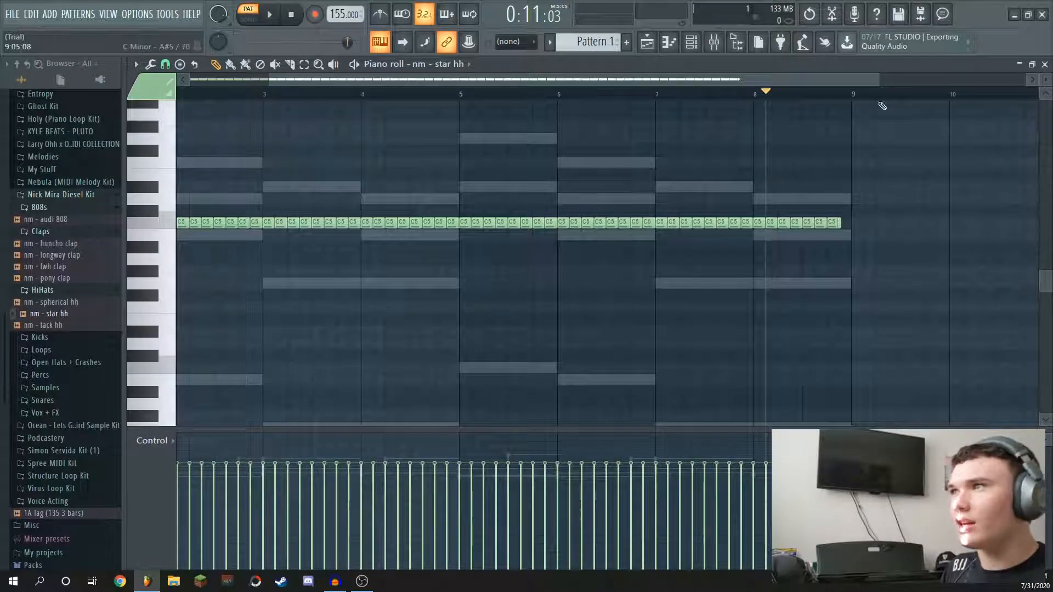
pyautogui.scroll(3, 864, 137)
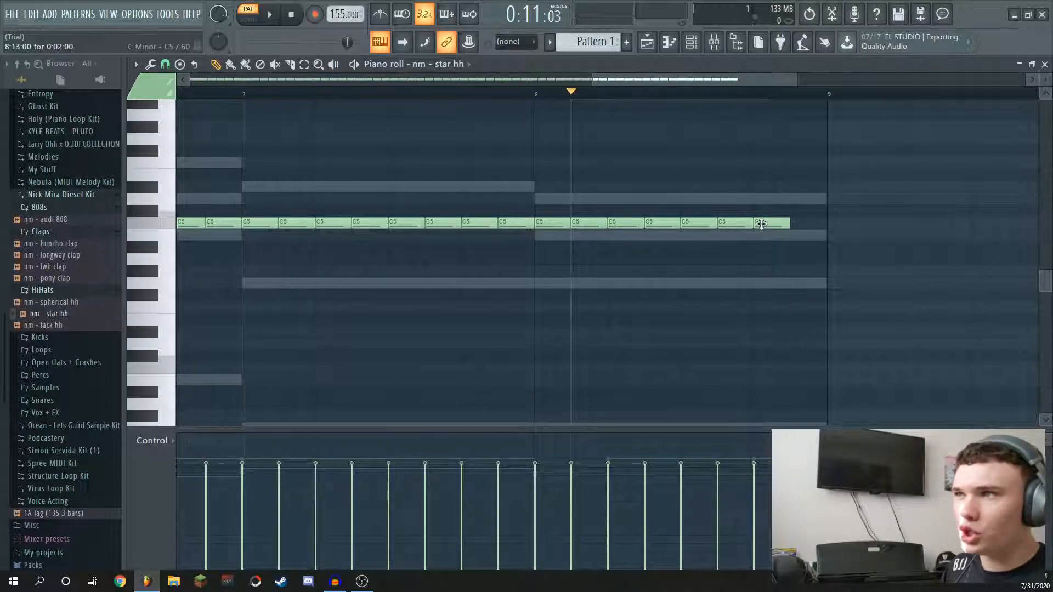
pyautogui.click(799, 224)
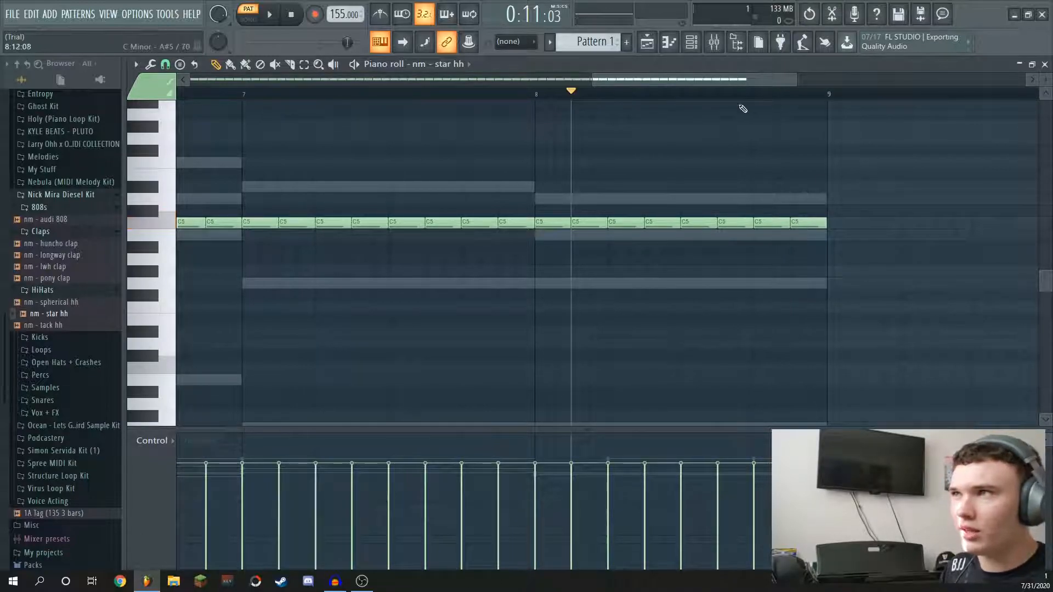
# - Collapse the Nick Mira Diesel Kit folder and its 808s, Claps and HiHats subfolders in the browser
pyautogui.scroll(-4, 744, 103)
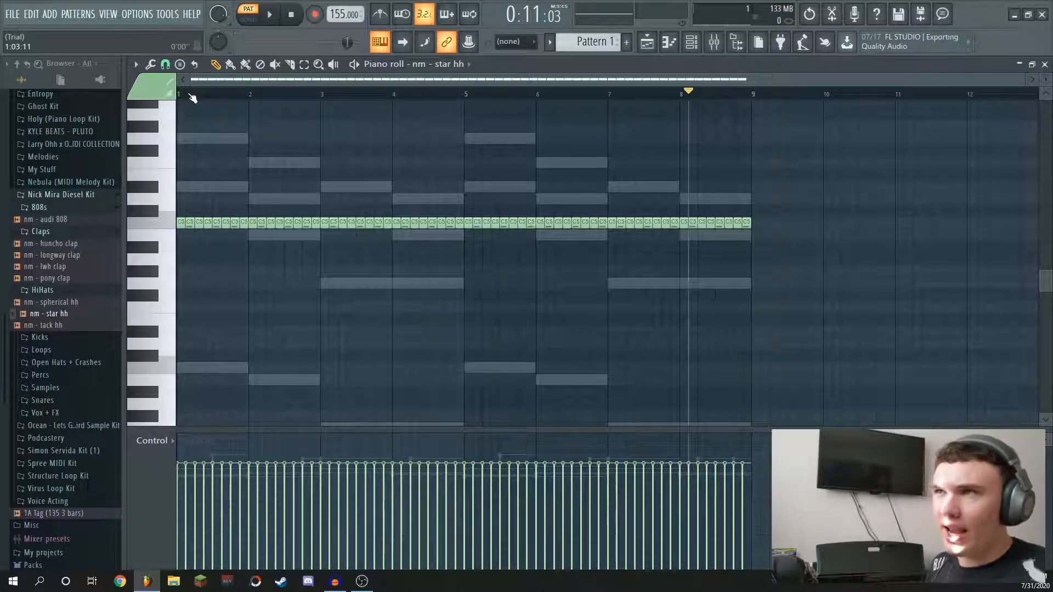
pyautogui.scroll(3, 301, 94)
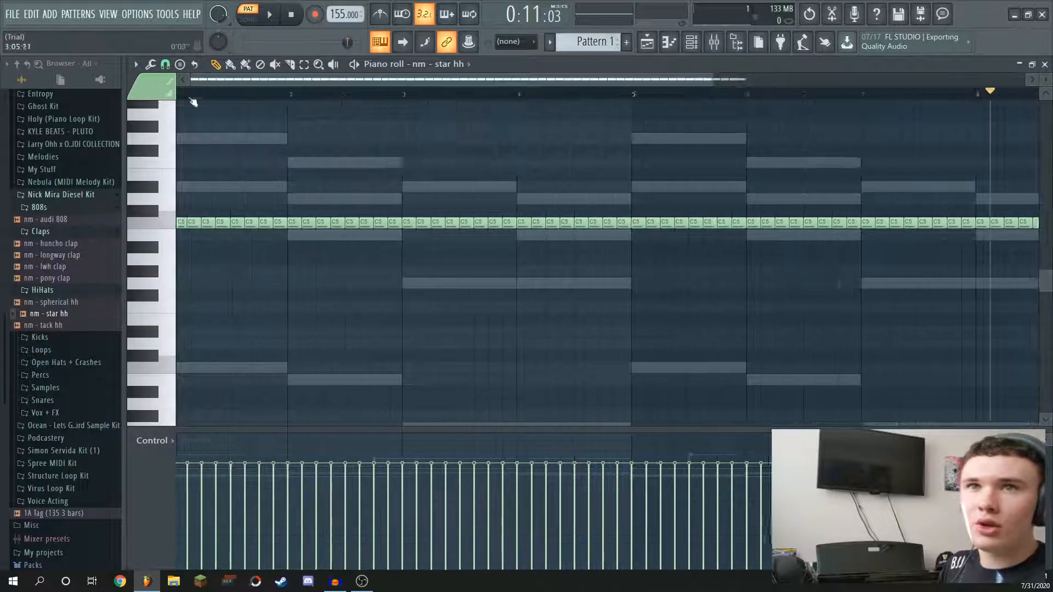
pyautogui.click(82, 207)
pyautogui.click(84, 220)
pyautogui.click(85, 232)
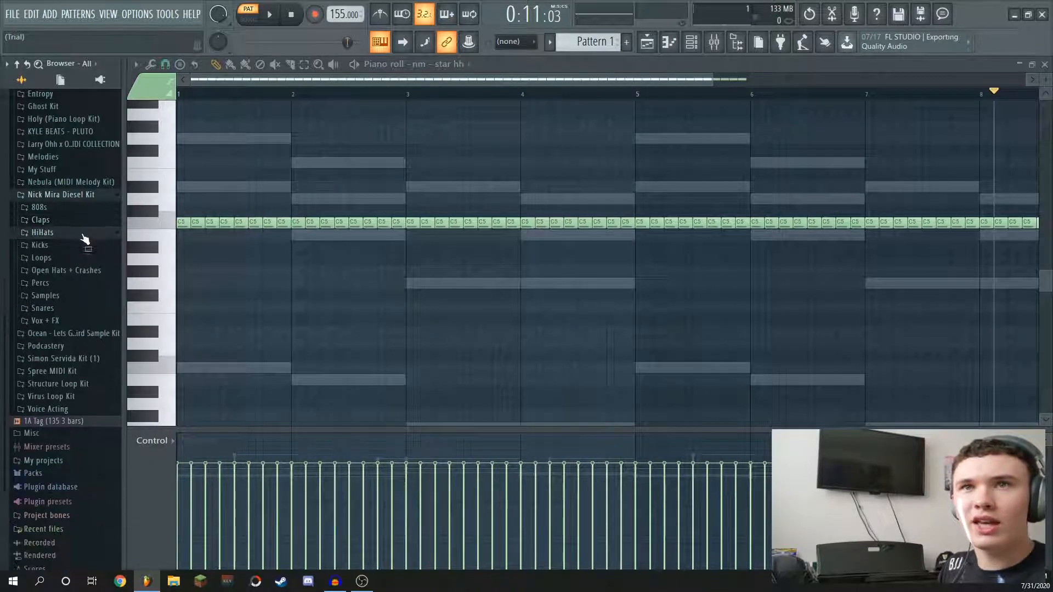
pyautogui.scroll(3, 68, 286)
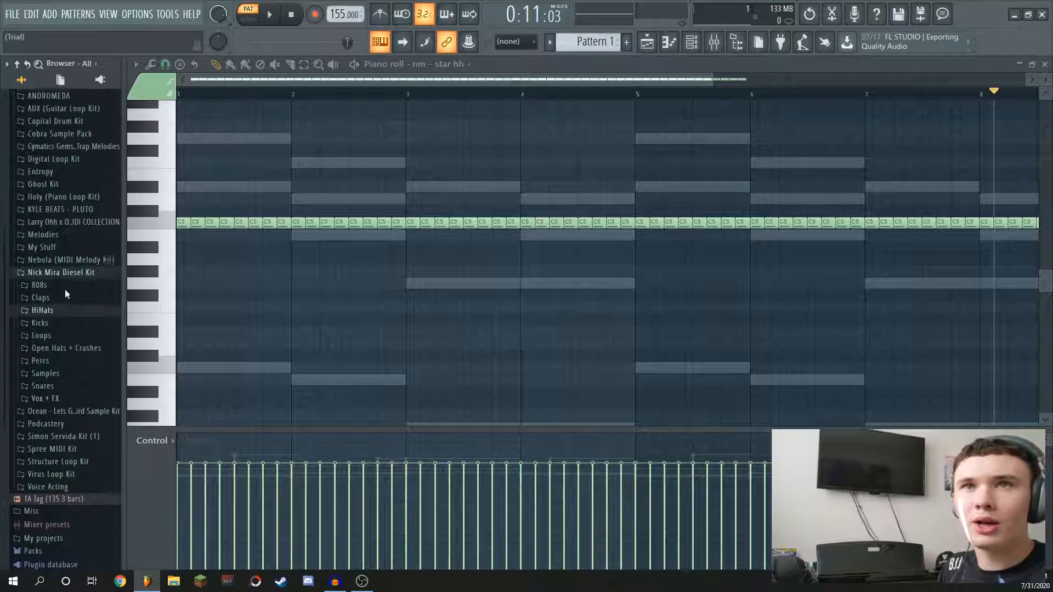
pyautogui.click(67, 276)
pyautogui.scroll(3, 66, 275)
# - Open the Hi Hat folder inside the Entropy kit's Drum Midi folder
pyautogui.click(55, 244)
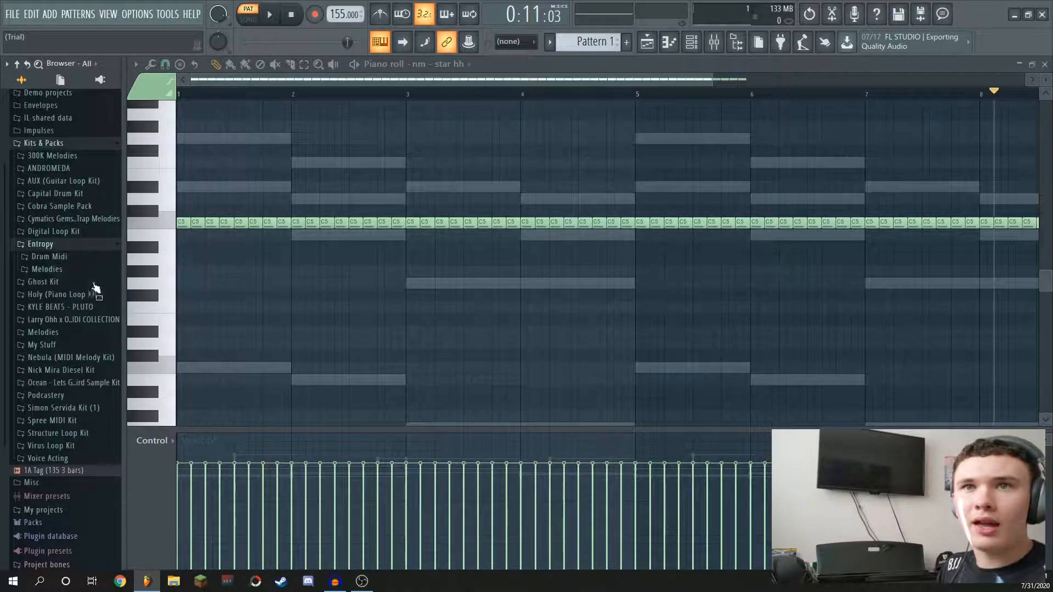
pyautogui.click(49, 256)
pyautogui.click(74, 282)
pyautogui.scroll(-3, 66, 280)
# - Import the Pattern 4 hi-hat MIDI from the Entropy kit into the nm - star hh piano roll and play it
pyautogui.moveTo(44, 270); pyautogui.dragTo(357, 256)
pyautogui.click(634, 370)
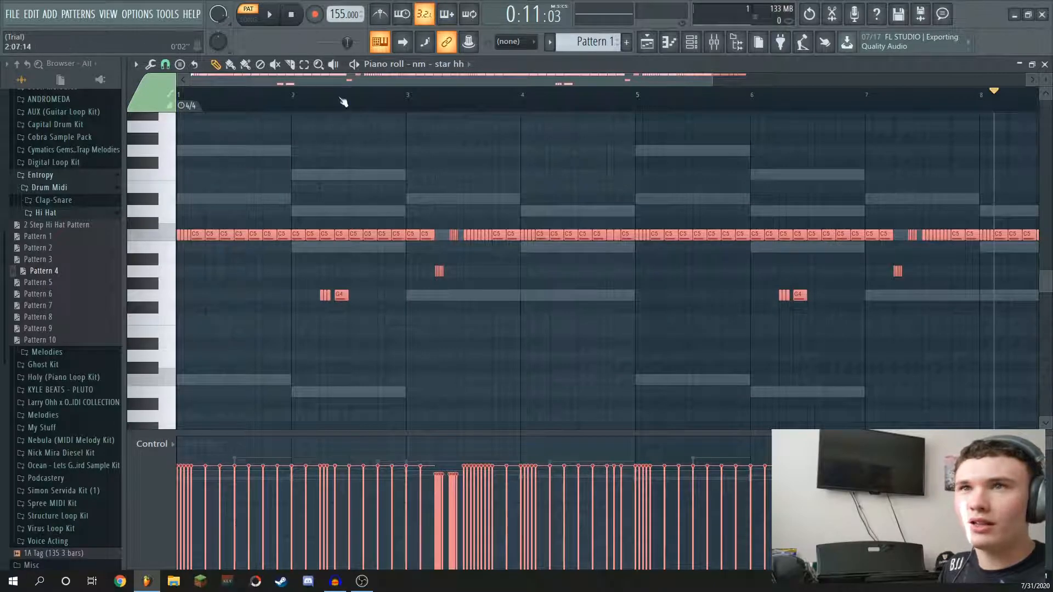
pyautogui.press('space')
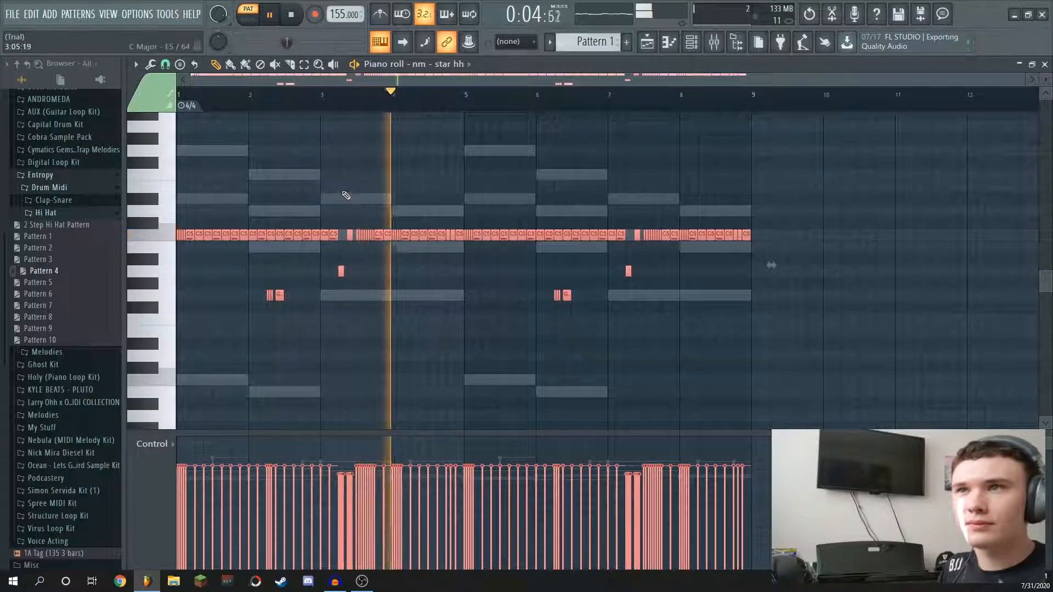
pyautogui.press('space')
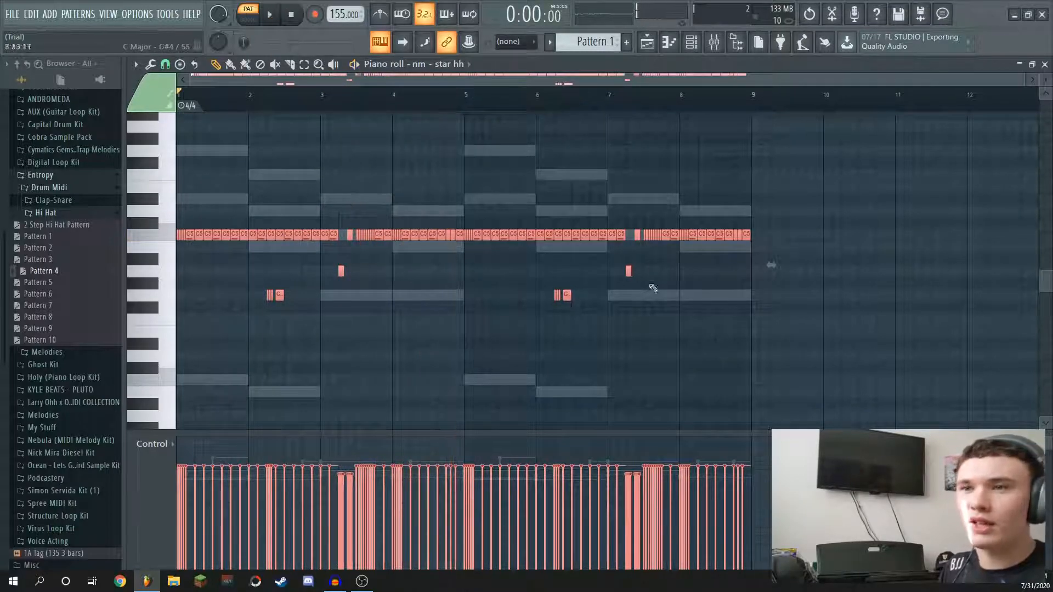
# - Import the 2 Step Hi Hat Pattern MIDI into the nm - star hh piano roll in place of the existing notes and play it
pyautogui.moveTo(71, 224); pyautogui.dragTo(354, 255)
pyautogui.click(630, 365)
pyautogui.scroll(3, 252, 101)
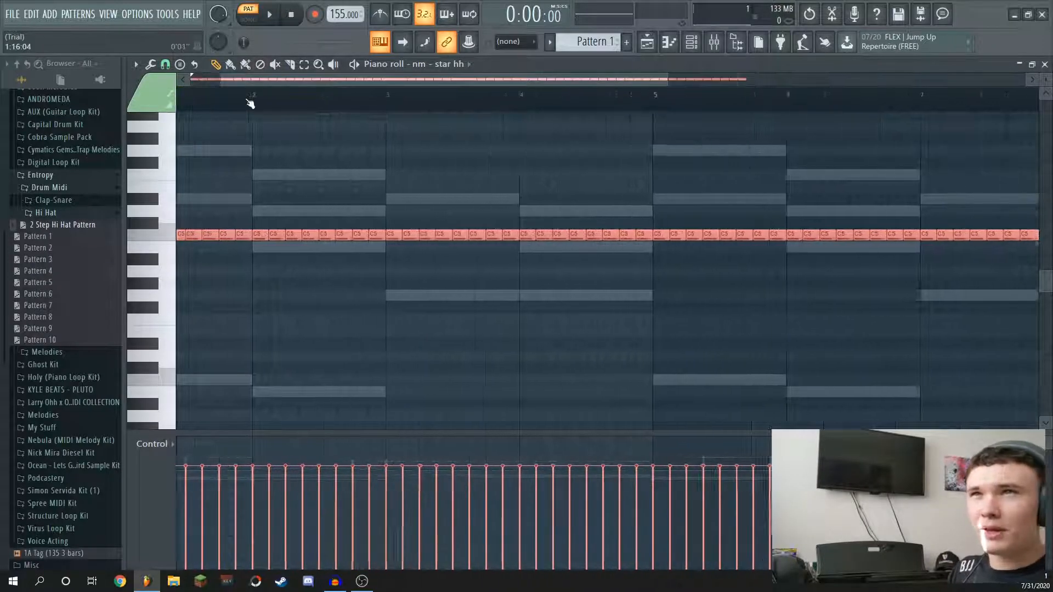
pyautogui.moveTo(331, 82); pyautogui.dragTo(291, 86)
pyautogui.keyDown('ctrl'); pyautogui.click(411, 212); pyautogui.keyUp('ctrl')
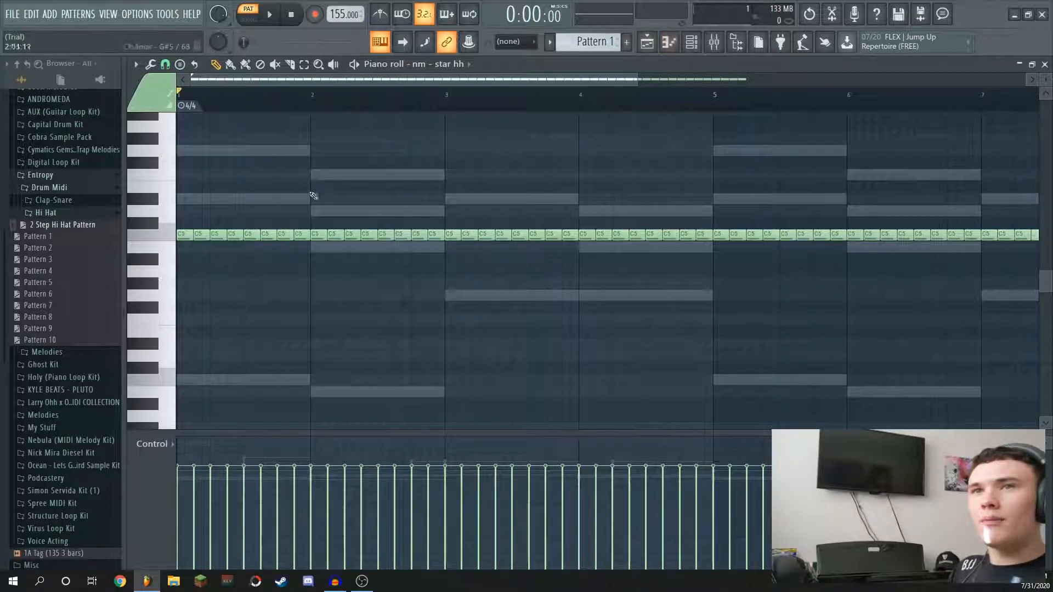
pyautogui.press('space')
pyautogui.press('space')
pyautogui.press('space')
pyautogui.press('space')
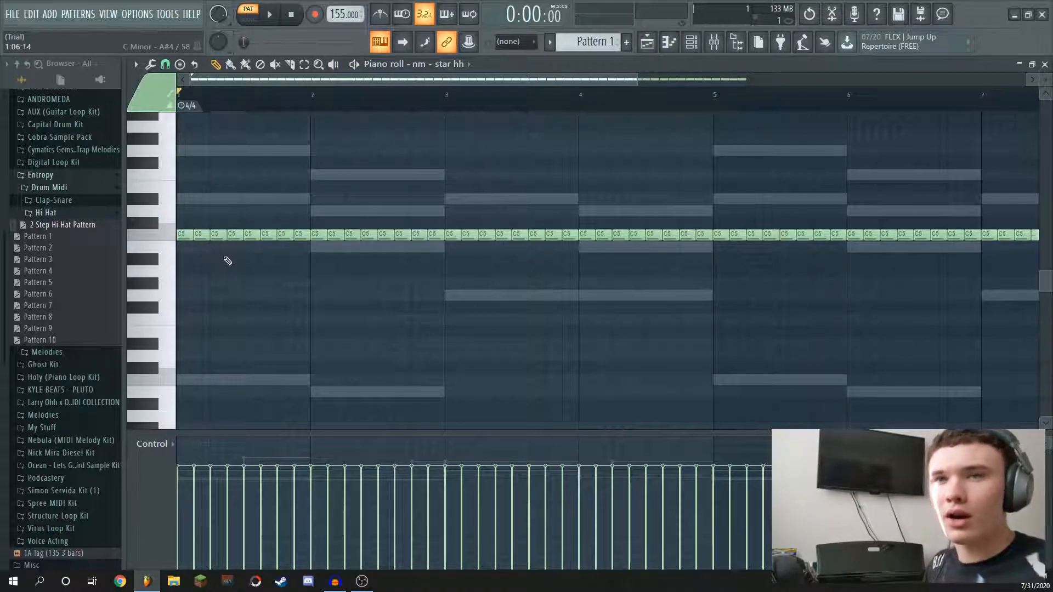
# - Open the chopper on the third C5 hit of bar 1 and try different time multiplier amounts
pyautogui.keyDown('ctrl'); pyautogui.click(220, 237); pyautogui.keyUp('ctrl')
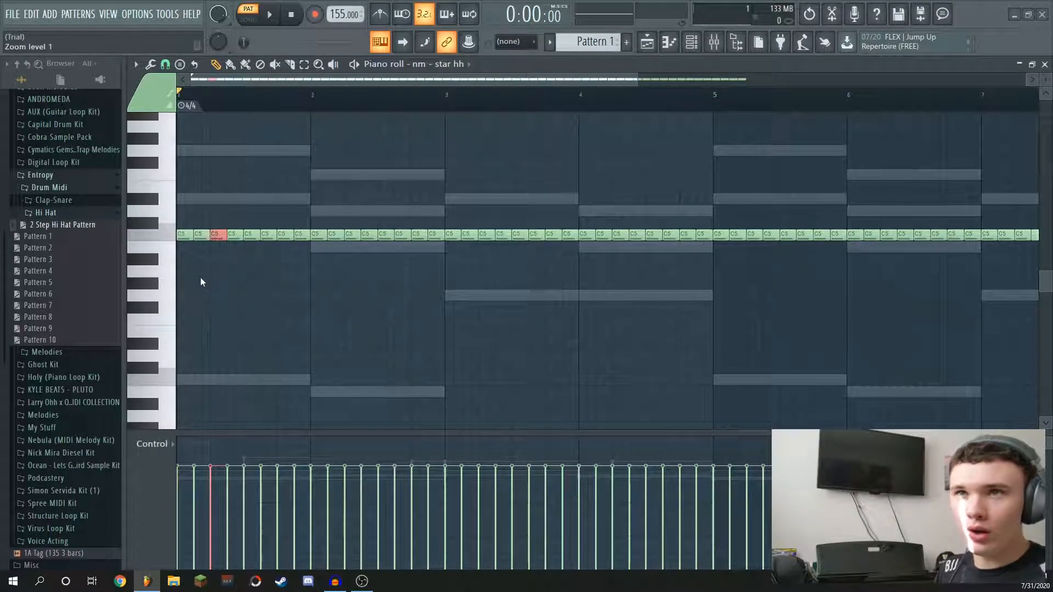
pyautogui.hotkey('alt', 'u')
pyautogui.moveTo(794, 233); pyautogui.dragTo(819, 196)
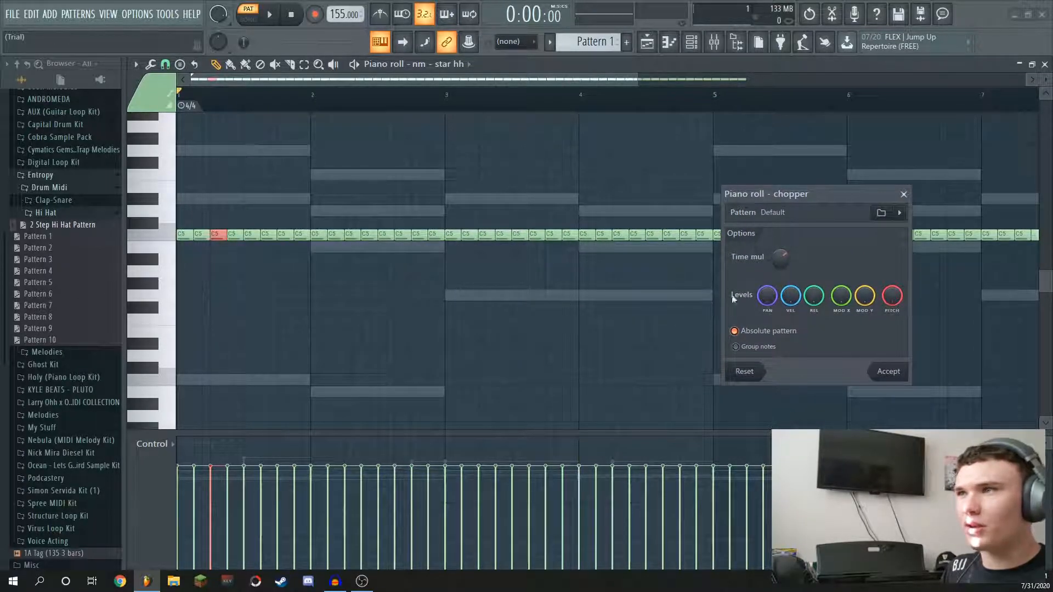
pyautogui.moveTo(781, 258); pyautogui.dragTo(780, 318)
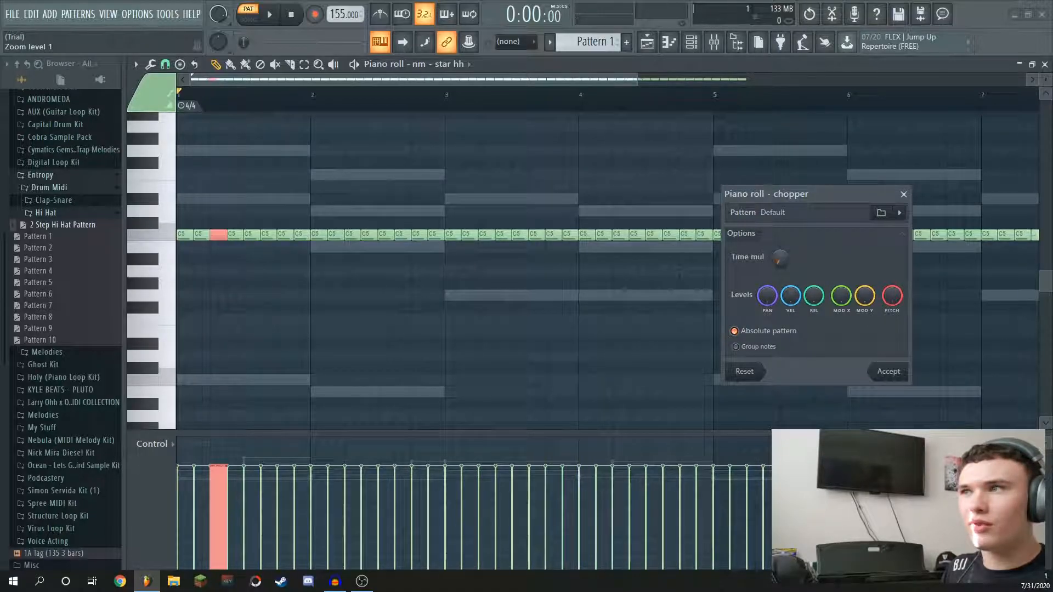
pyautogui.moveTo(780, 258); pyautogui.dragTo(780, 219)
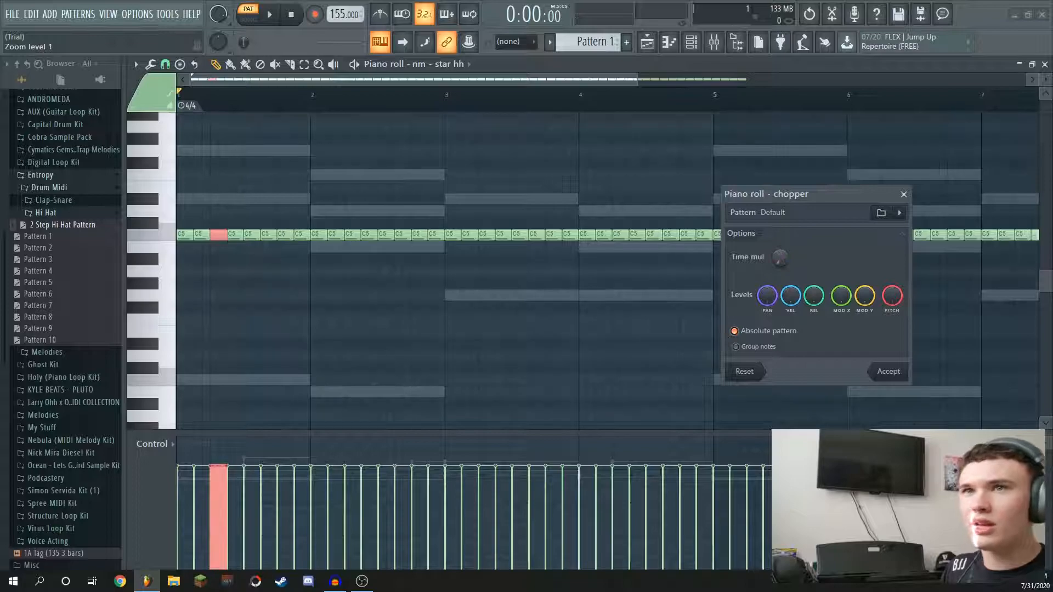
pyautogui.moveTo(780, 258); pyautogui.dragTo(780, 313)
pyautogui.moveTo(781, 258); pyautogui.dragTo(780, 296)
pyautogui.moveTo(780, 258); pyautogui.dragTo(781, 272)
# - Play the chopped third hit of bar 1 at several chopper time multipliers, from two slices to very fine slices
pyautogui.press('space')
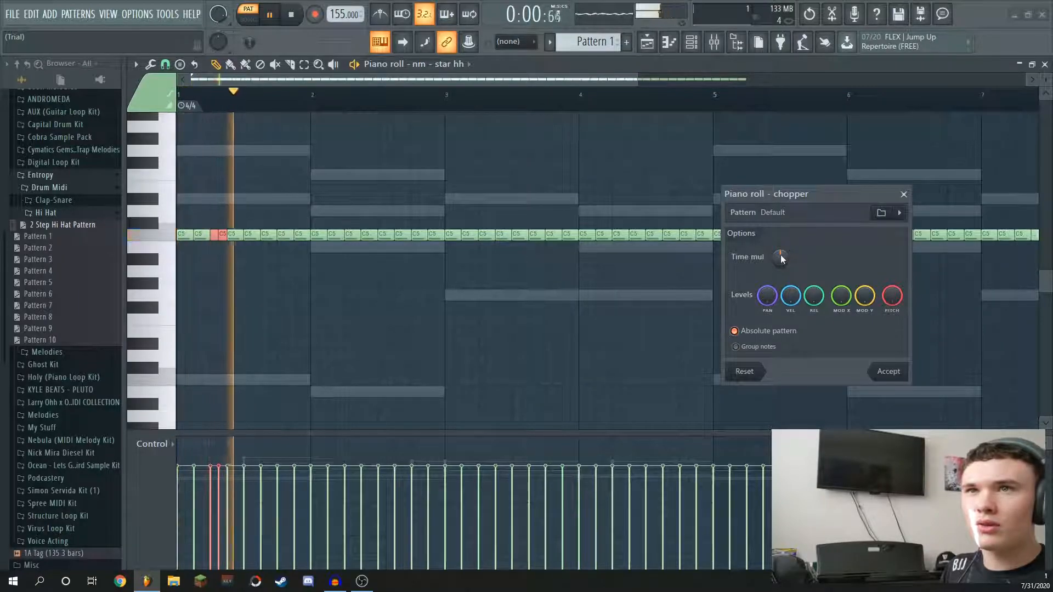
pyautogui.press('space')
pyautogui.moveTo(781, 257); pyautogui.dragTo(780, 266)
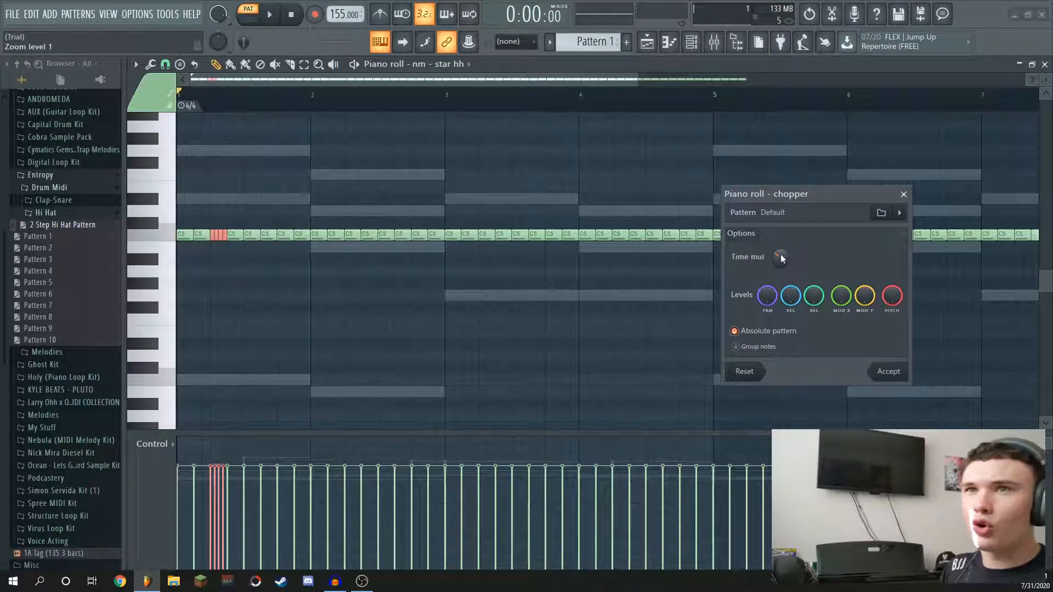
pyautogui.press('space')
pyautogui.press('space')
pyautogui.moveTo(781, 255); pyautogui.dragTo(781, 268)
pyautogui.press('space')
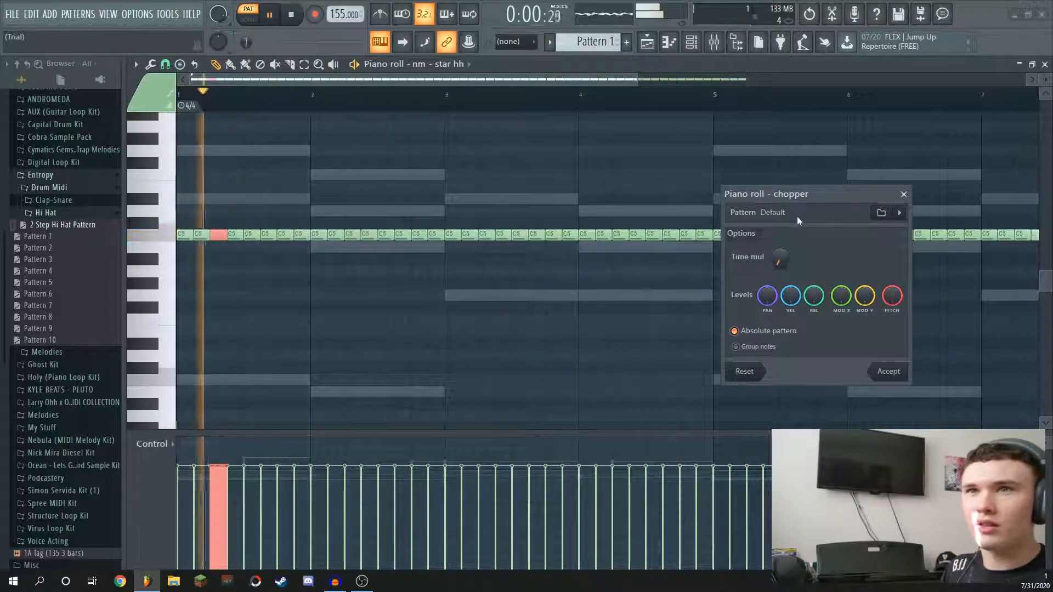
pyautogui.press('space')
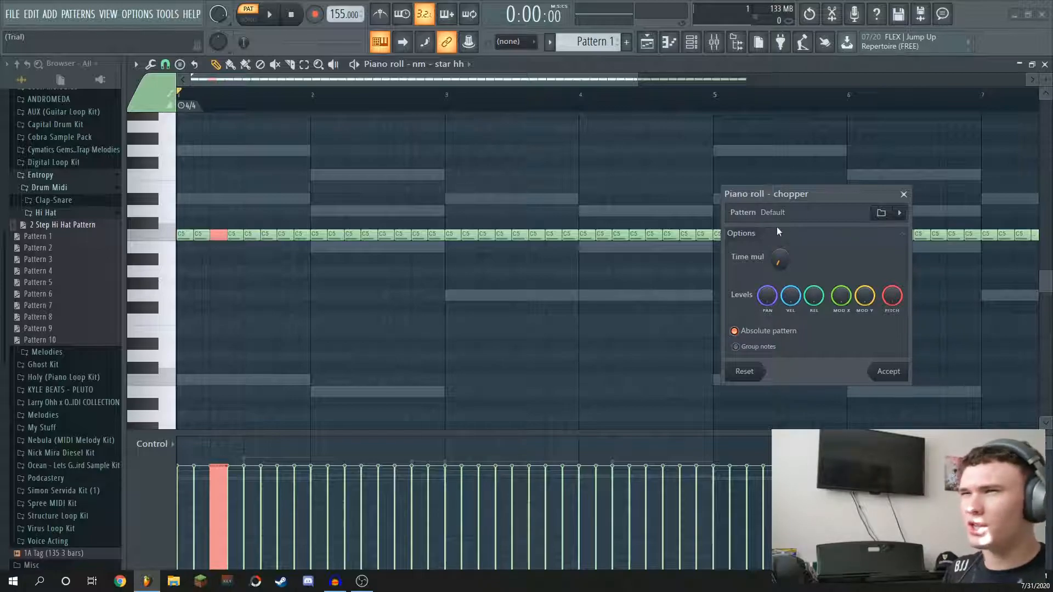
pyautogui.moveTo(783, 262); pyautogui.dragTo(783, 255)
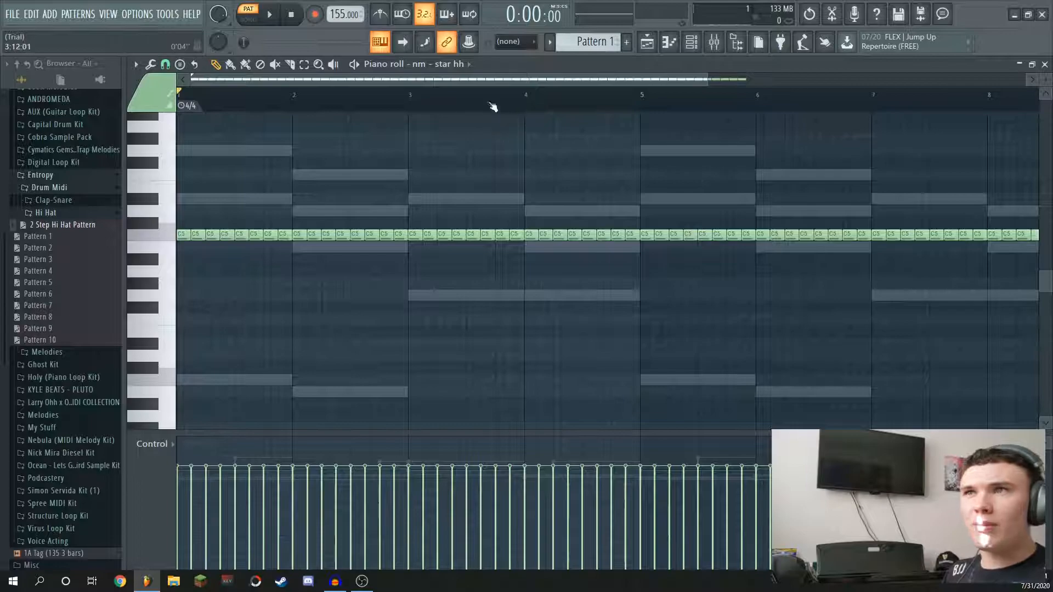
# - Chop the third C5 hit of bar 1 into a short roll and delete its last slice
pyautogui.scroll(3, 491, 103)
pyautogui.moveTo(497, 82); pyautogui.dragTo(410, 81)
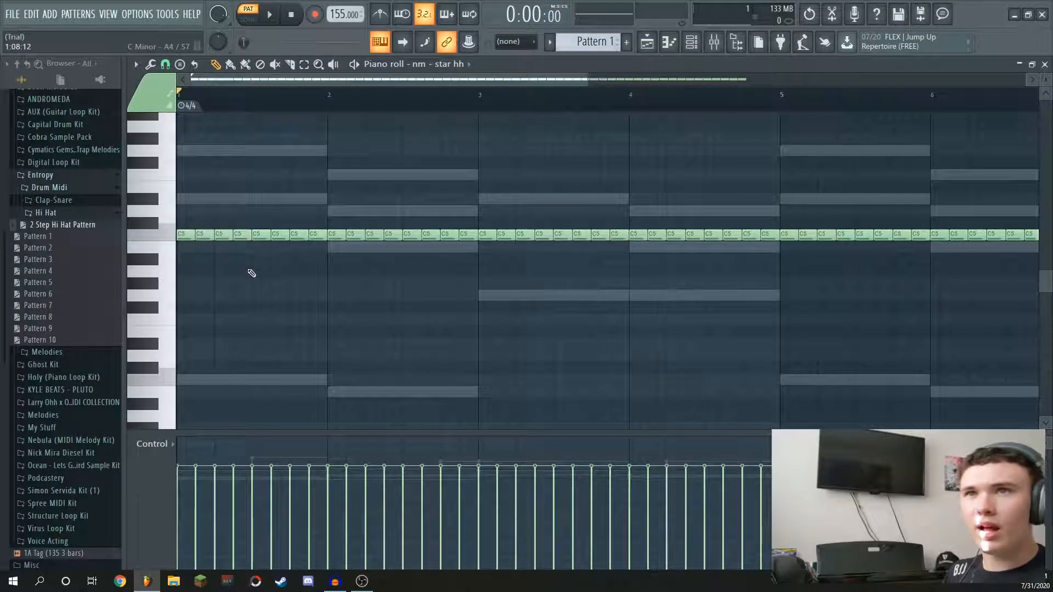
pyautogui.press('space')
pyautogui.press('space')
pyautogui.keyDown('ctrl'); pyautogui.click(242, 235); pyautogui.keyUp('ctrl')
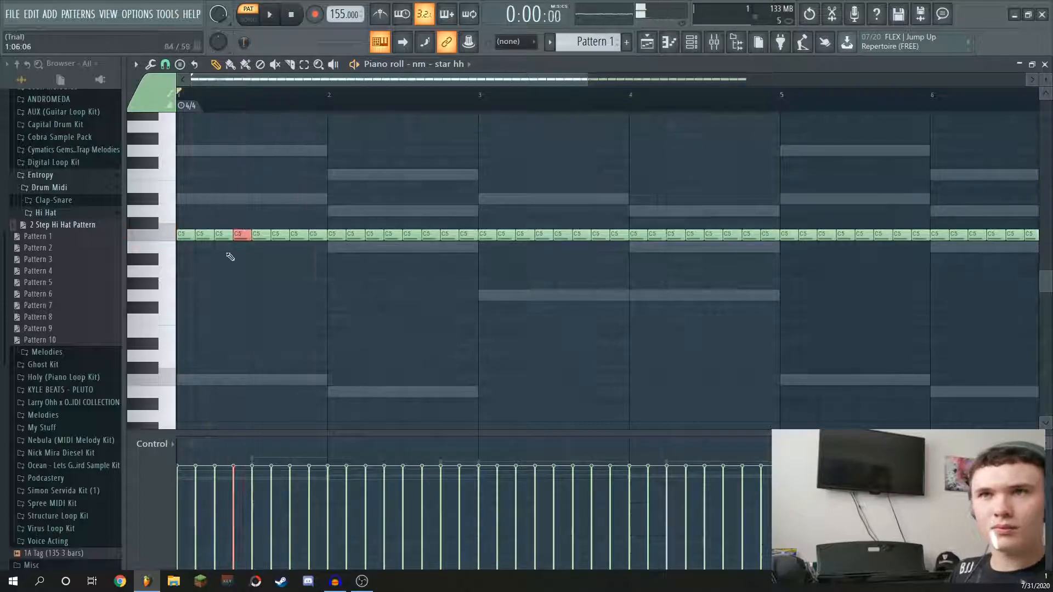
pyautogui.keyDown('ctrl'); pyautogui.click(225, 236); pyautogui.keyUp('ctrl')
pyautogui.hotkey('alt', 'u')
pyautogui.click(886, 371)
pyautogui.rightClick(231, 237)
# - Copy the three roll slices down to A4 under the fourth hit of bar 1 and play the result
pyautogui.moveTo(221, 238); pyautogui.dragTo(240, 275)
pyautogui.press('space')
pyautogui.press('space')
# - Chop the third C5 hit of bar 2 into two slices and the last two hits of bar 3 into a fast roll
pyautogui.keyDown('ctrl'); pyautogui.click(377, 238); pyautogui.keyUp('ctrl')
pyautogui.hotkey('alt', 'u')
pyautogui.click(886, 371)
pyautogui.press('space')
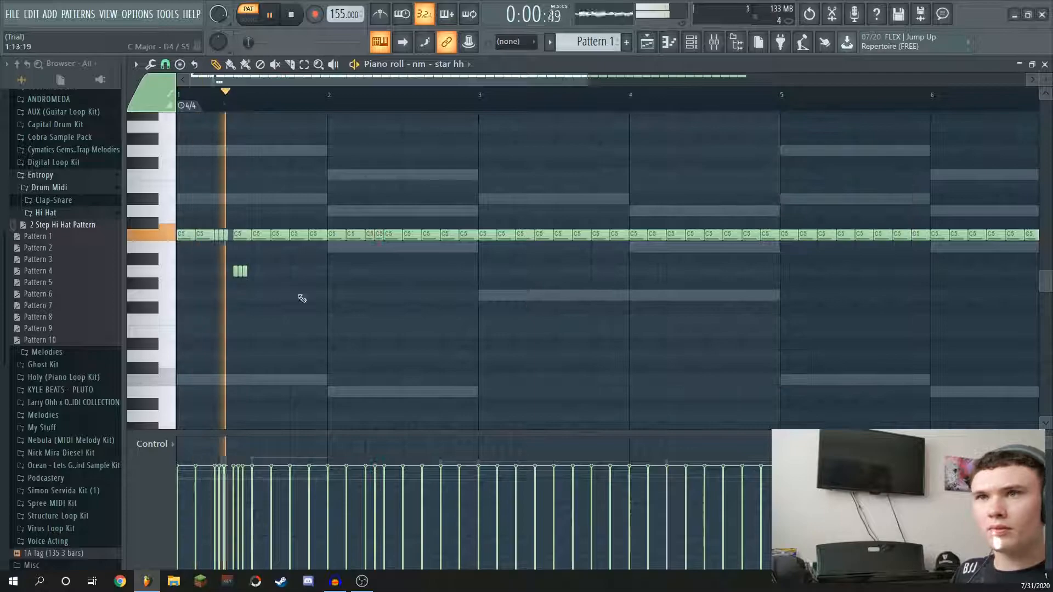
pyautogui.press('space')
pyautogui.keyDown('ctrl'); pyautogui.click(609, 235); pyautogui.keyUp('ctrl')
pyautogui.hotkey('alt', 'u')
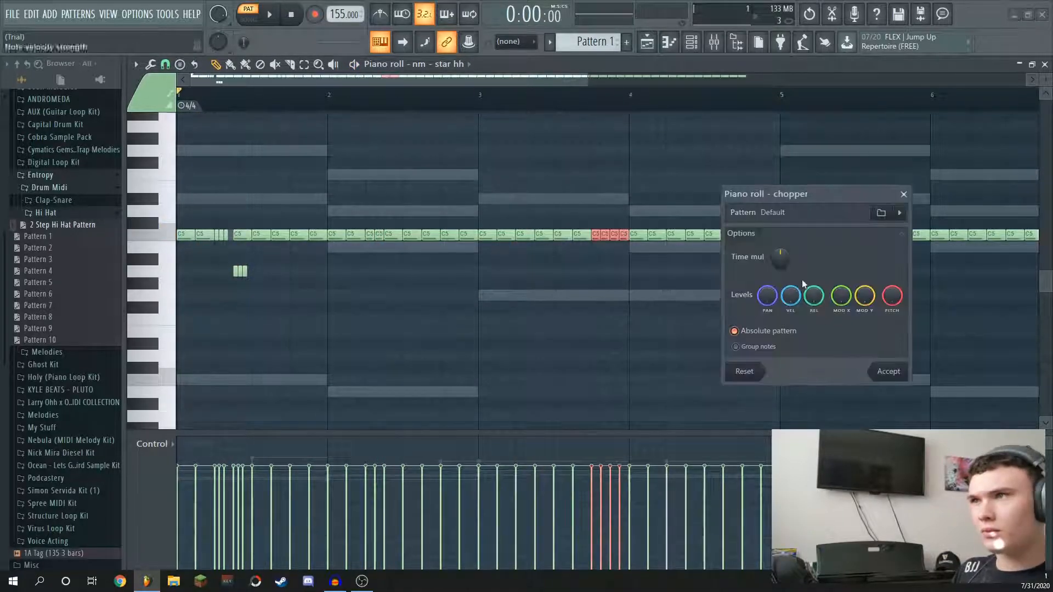
pyautogui.click(886, 372)
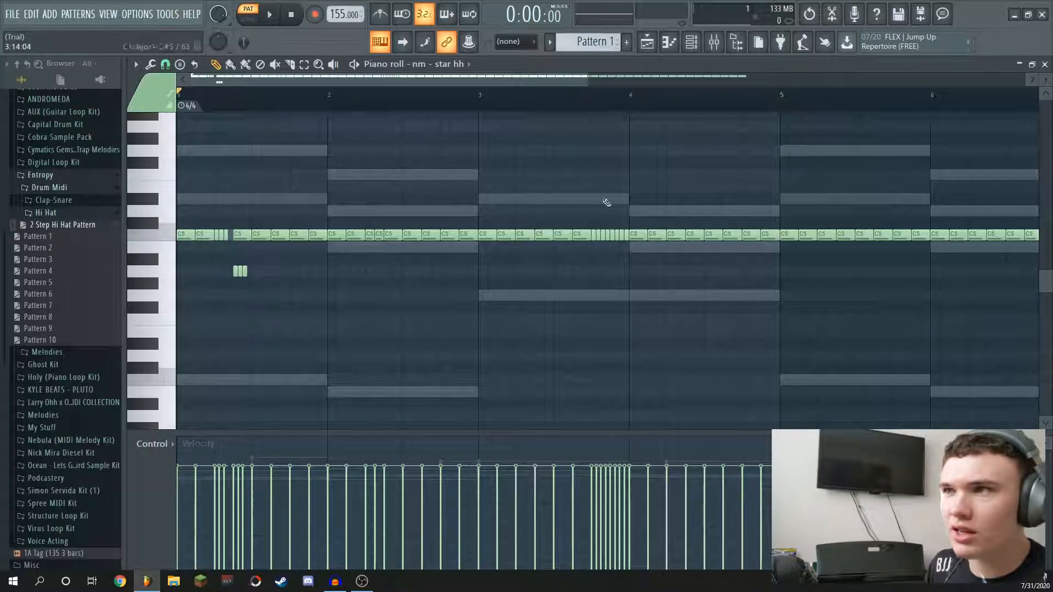
# - Try a steep downward velocity slope across the roll at the end of bar 3
pyautogui.moveTo(545, 76); pyautogui.dragTo(537, 104)
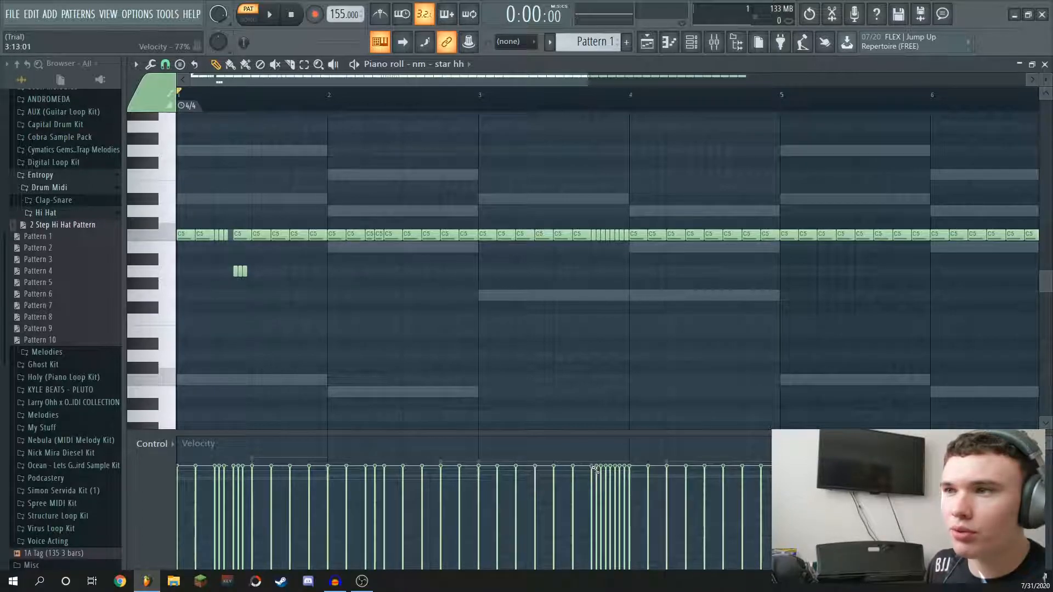
pyautogui.moveTo(620, 524)
pyautogui.mouseDown()
pyautogui.moveTo(623, 498)
pyautogui.moveTo(624, 536)
pyautogui.mouseUp()
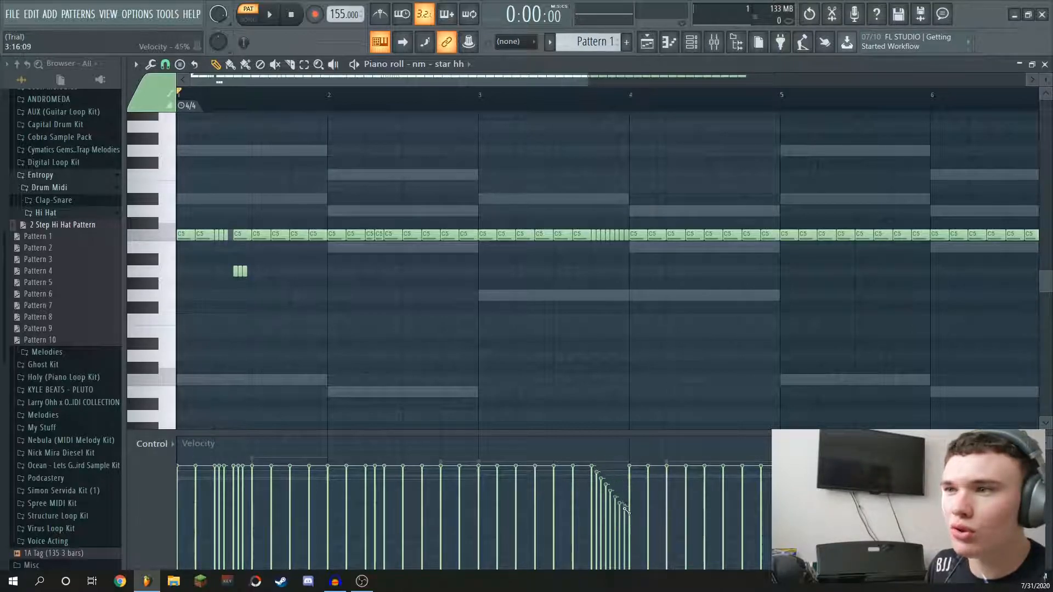
pyautogui.moveTo(627, 487); pyautogui.dragTo(982, 465)
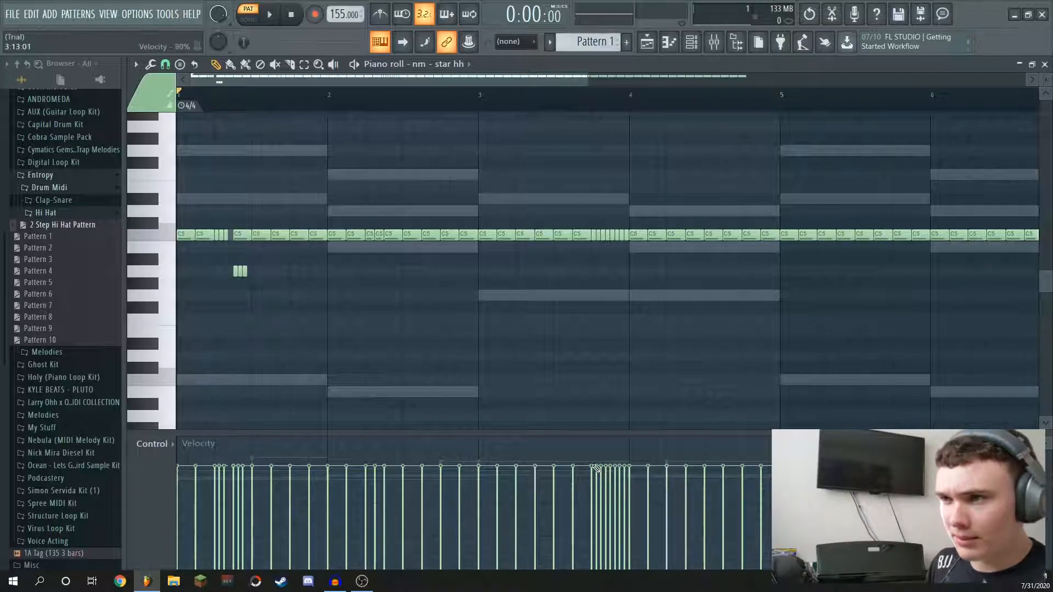
# - Apply a gentle downward velocity slope to the roll ending bar 3 and play it from the start of bar 3
pyautogui.moveTo(623, 487); pyautogui.dragTo(629, 491)
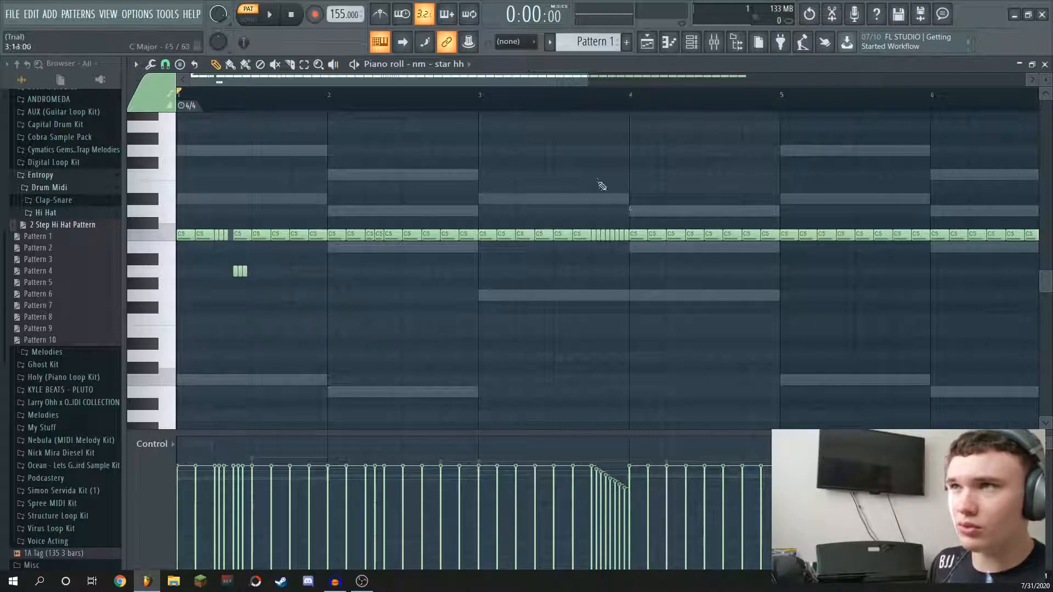
pyautogui.click(495, 95)
pyautogui.press('space')
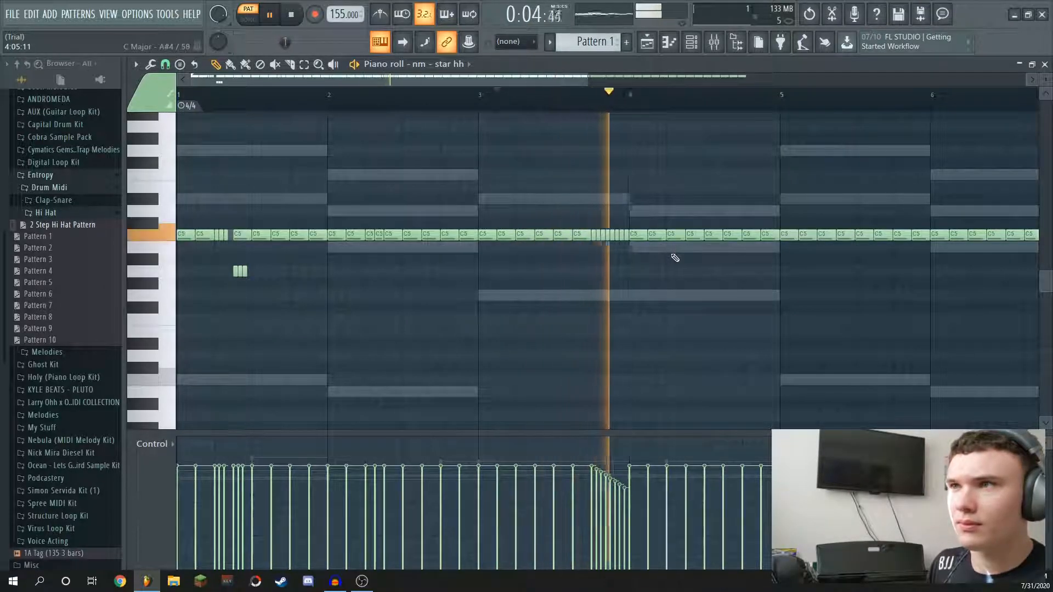
pyautogui.press('space')
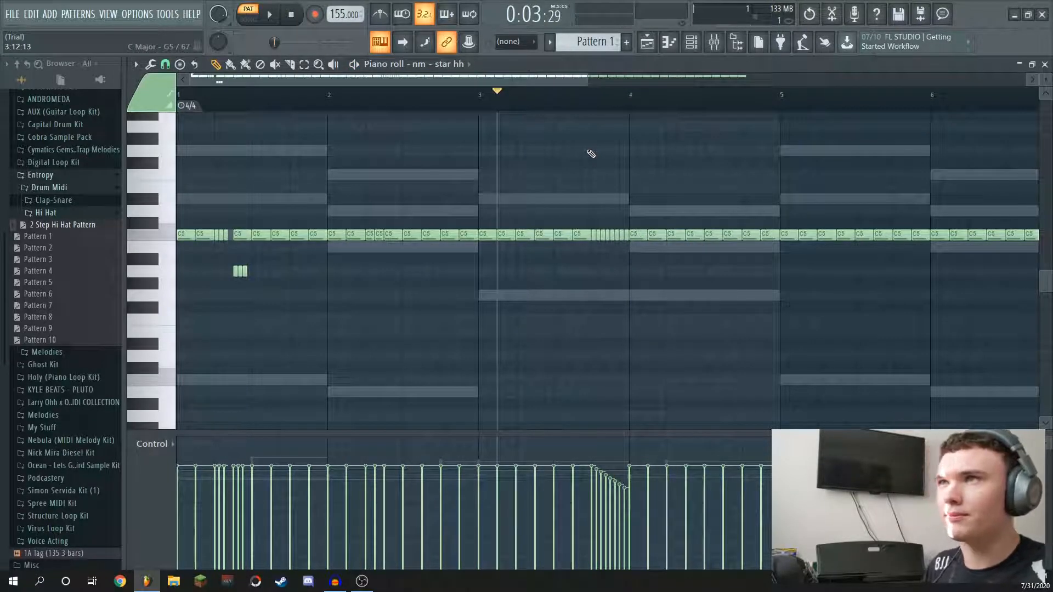
# - Add short G4 hi-hat hits at the end of bar 2 and play the pattern from the beginning
pyautogui.press('space')
pyautogui.moveTo(588, 80); pyautogui.dragTo(805, 80)
pyautogui.press('space')
pyautogui.press('space')
pyautogui.click(178, 94)
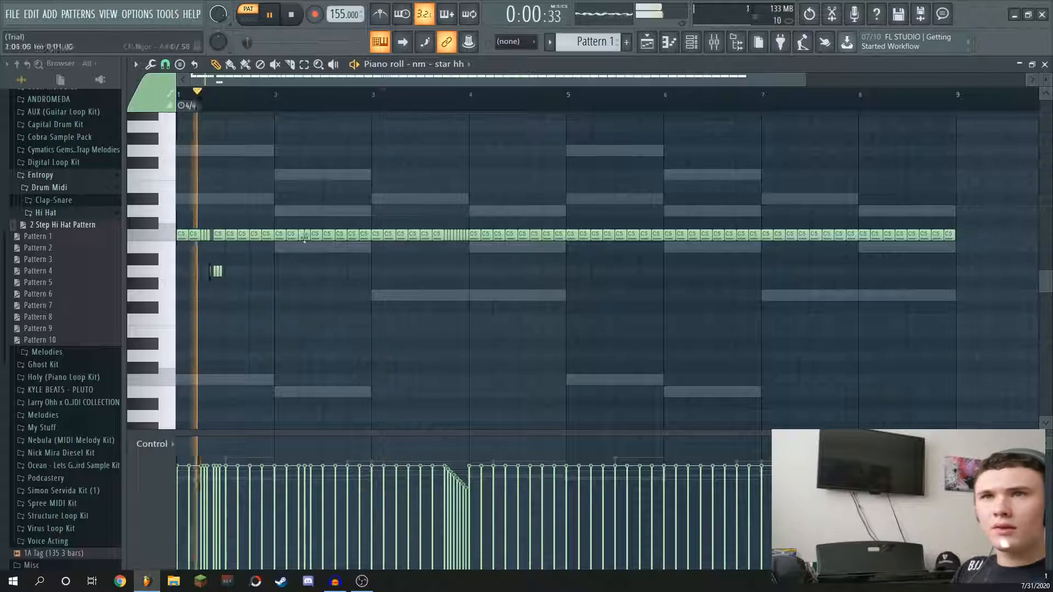
pyautogui.click(361, 296)
pyautogui.click(367, 296)
pyautogui.press('space')
pyautogui.press('space')
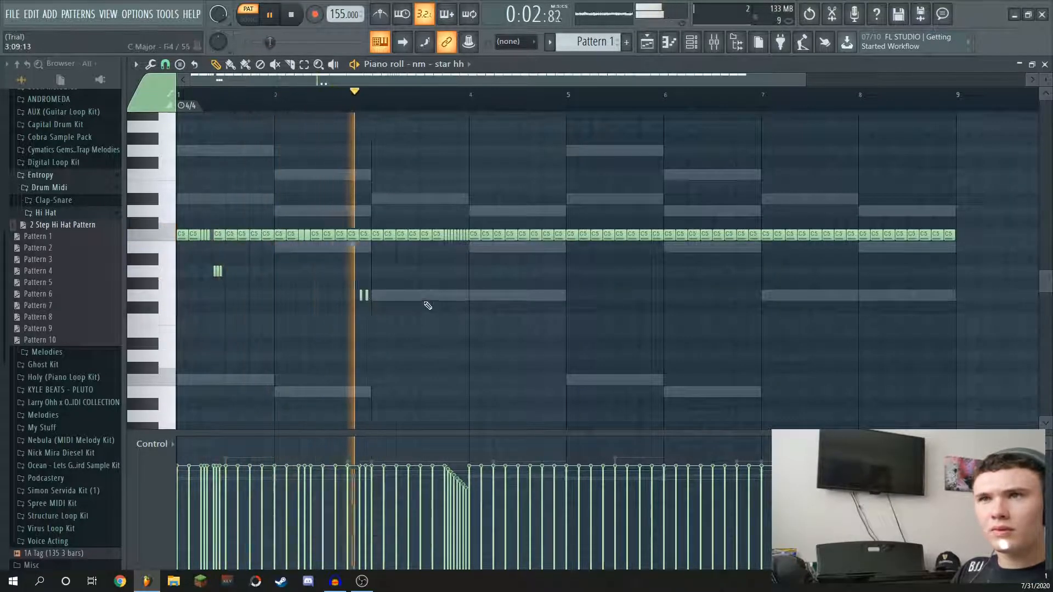
pyautogui.press('space')
# - Add three short G4 hi-hat hits in the second half of bar 4 and play the pattern
pyautogui.click(519, 296)
pyautogui.click(531, 296)
pyautogui.click(543, 296)
pyautogui.press('space')
# - Spread the three G4 hits evenly through the second half of bar 4, play them, and select all three
pyautogui.scroll(4, 511, 96)
pyautogui.moveTo(571, 295); pyautogui.dragTo(587, 296)
pyautogui.moveTo(602, 295); pyautogui.dragTo(633, 297)
pyautogui.press('space')
pyautogui.moveTo(533, 312); pyautogui.dragTo(658, 283)
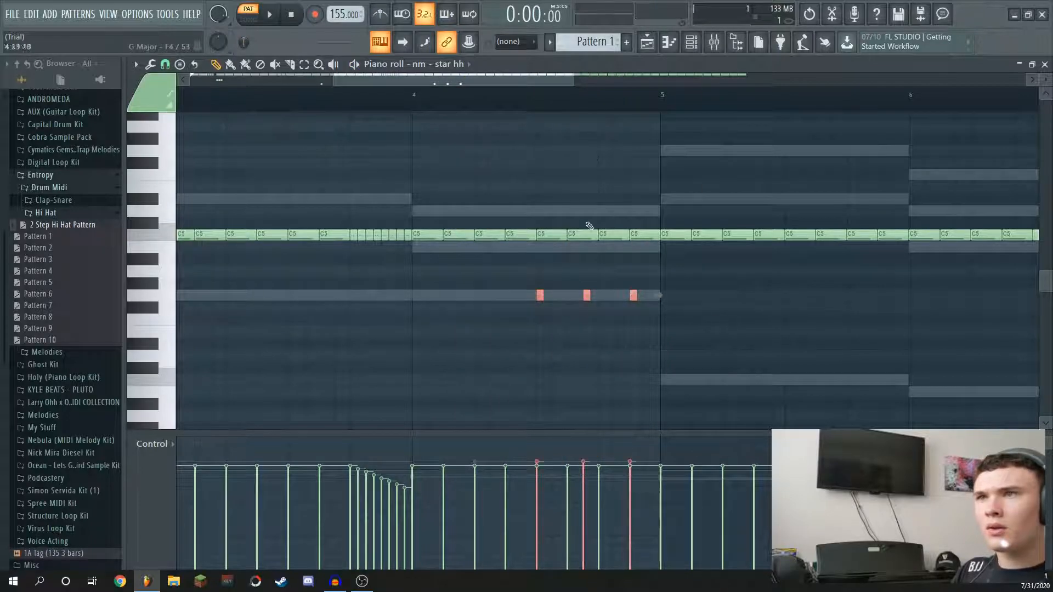
pyautogui.scroll(-4, 660, 284)
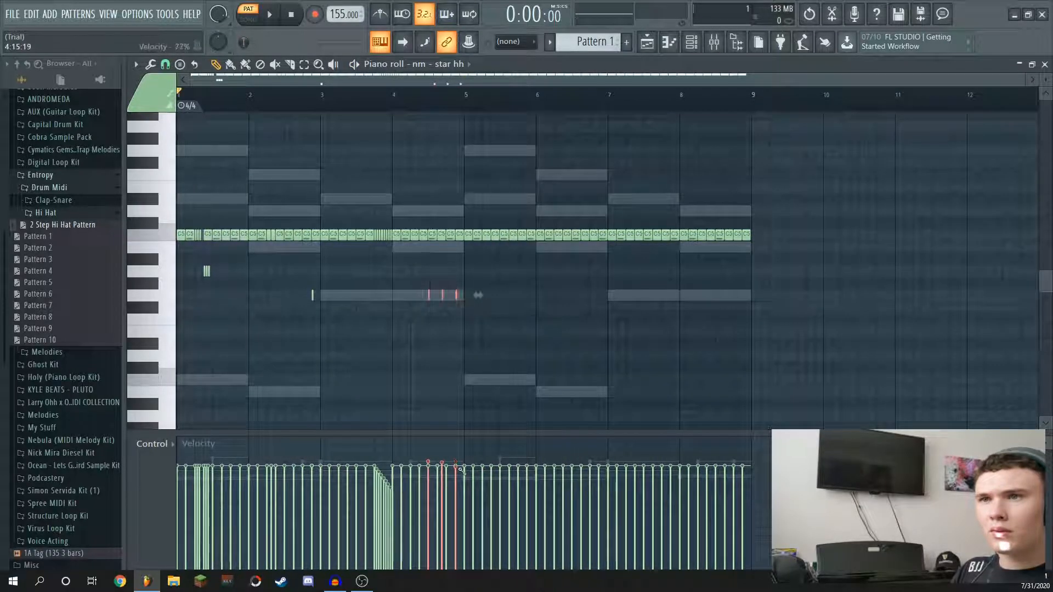
# - Replace the hi-hat notes in bars 5 to 8 with a duplicate of the hi-hat part from bars 1 to 4
pyautogui.keyDown('ctrl'); pyautogui.click(508, 272); pyautogui.keyUp('ctrl')
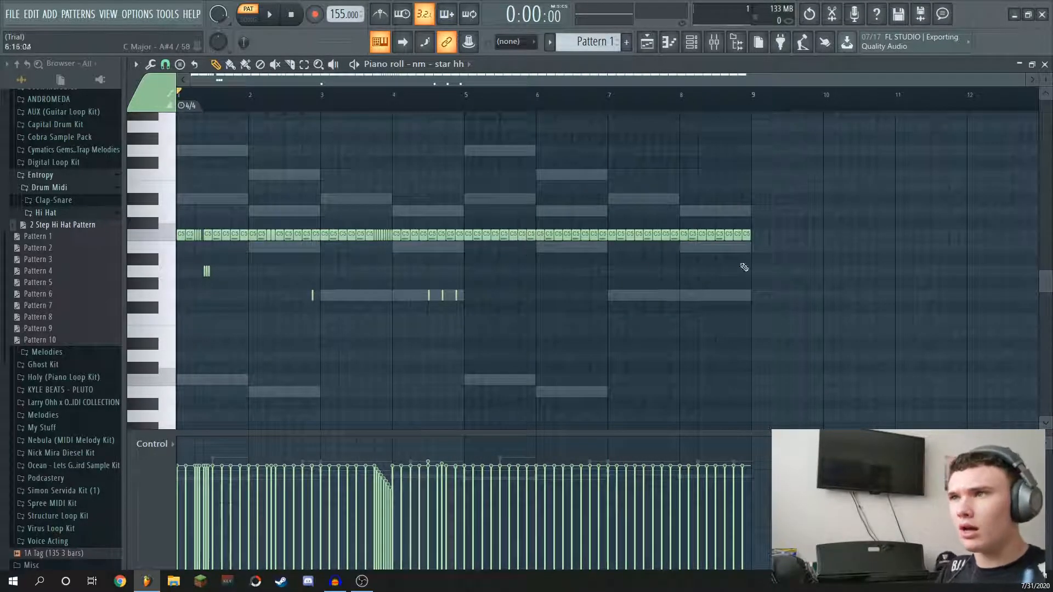
pyautogui.moveTo(840, 287); pyautogui.dragTo(467, 174)
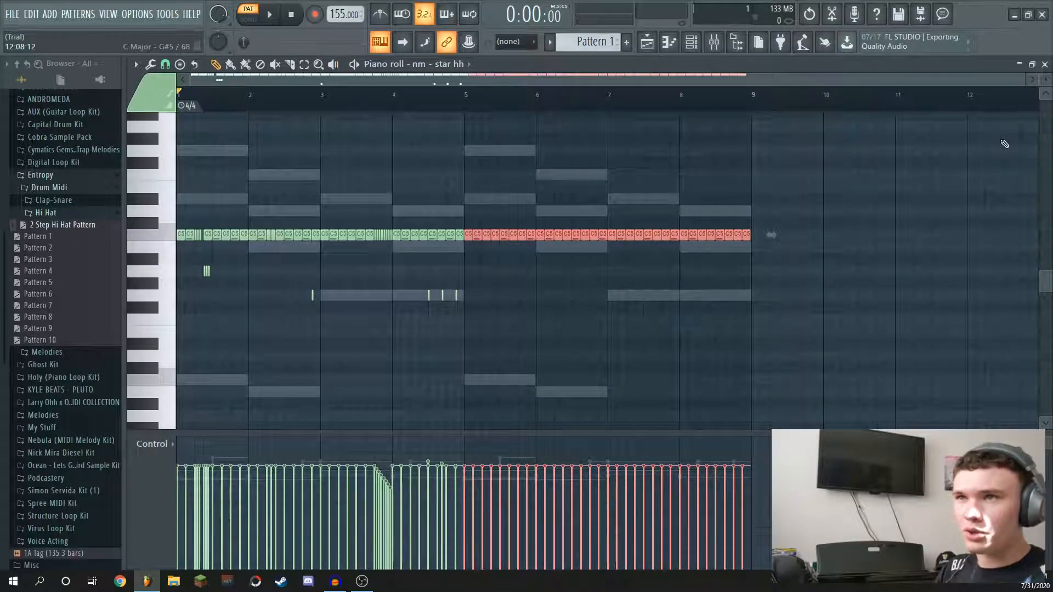
pyautogui.press('Delete')
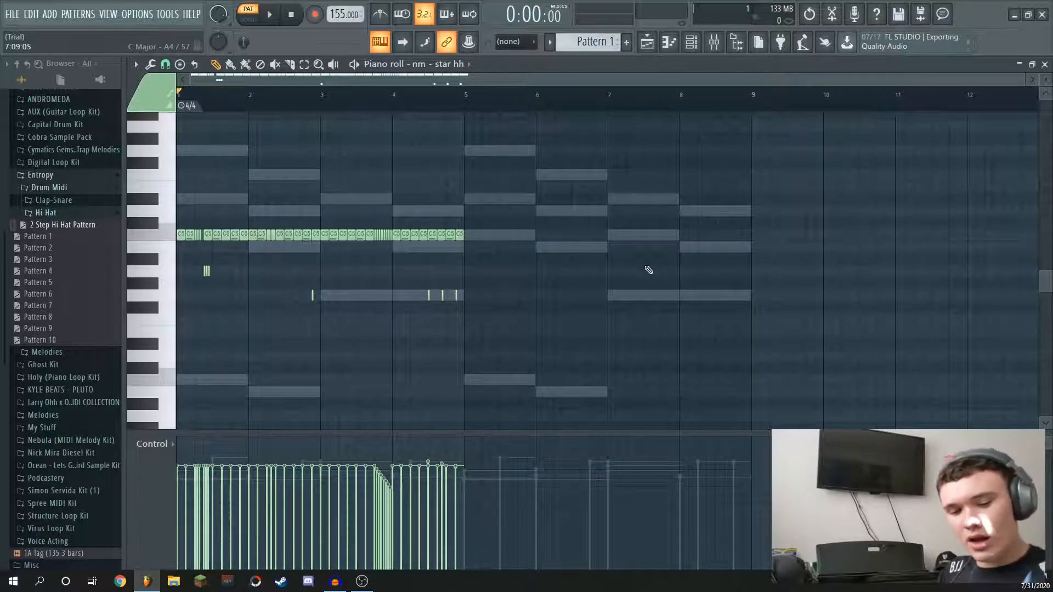
pyautogui.hotkey('ctrl', 'b')
pyautogui.keyDown('ctrl'); pyautogui.click(595, 366); pyautogui.keyUp('ctrl')
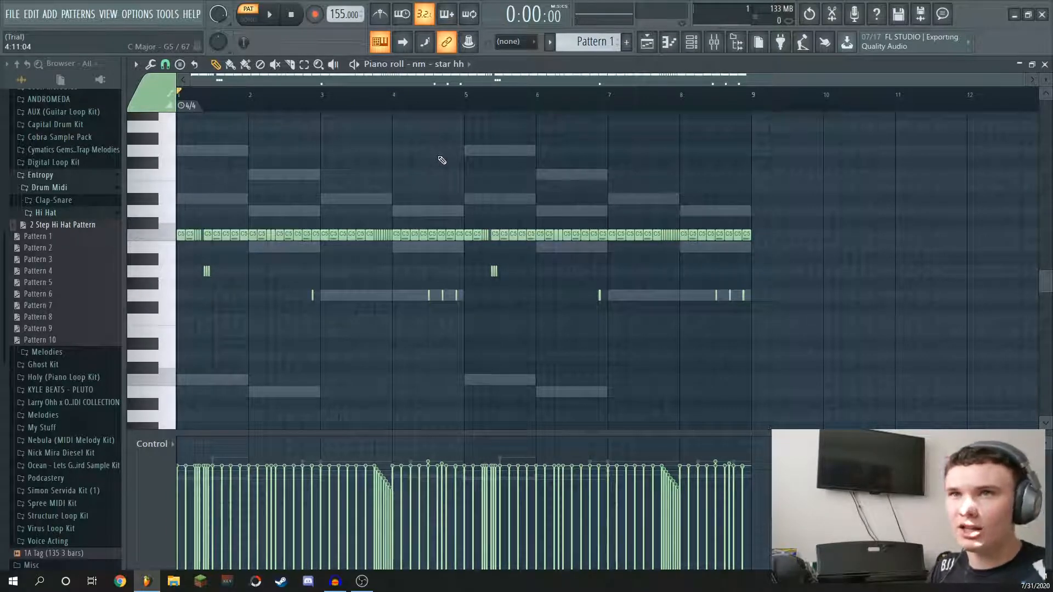
# - Play the hi-hat pattern from the beginning, stop it, and close the hi-hat piano roll
pyautogui.press('space')
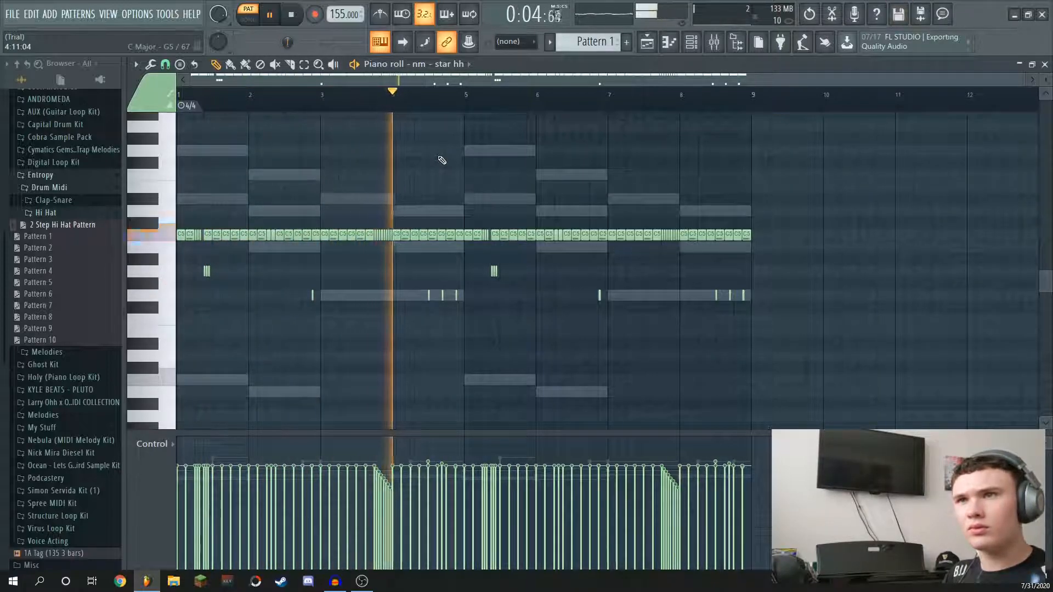
pyautogui.press('space')
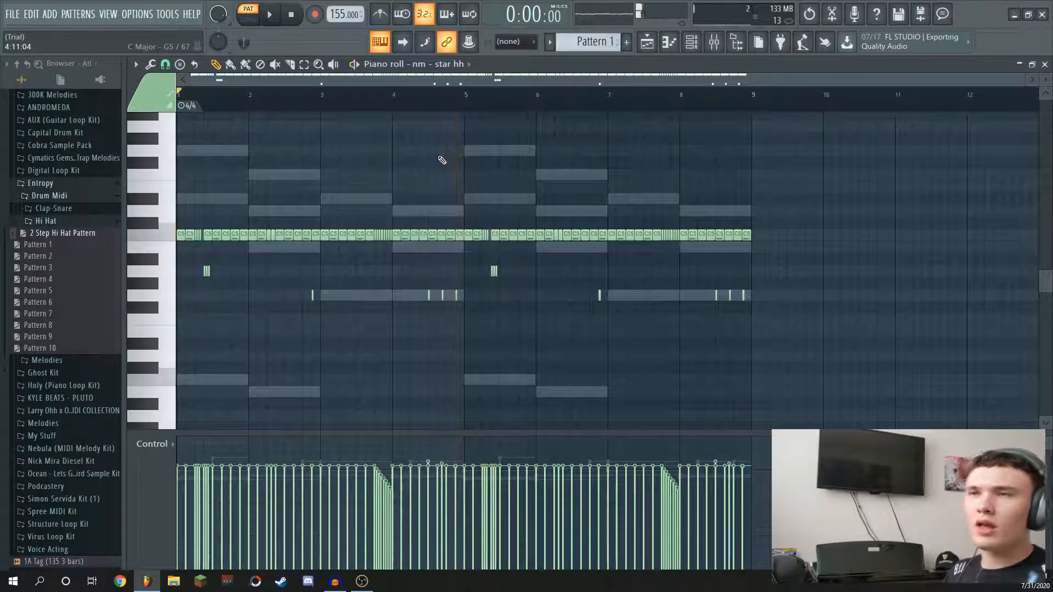
pyautogui.click(1045, 64)
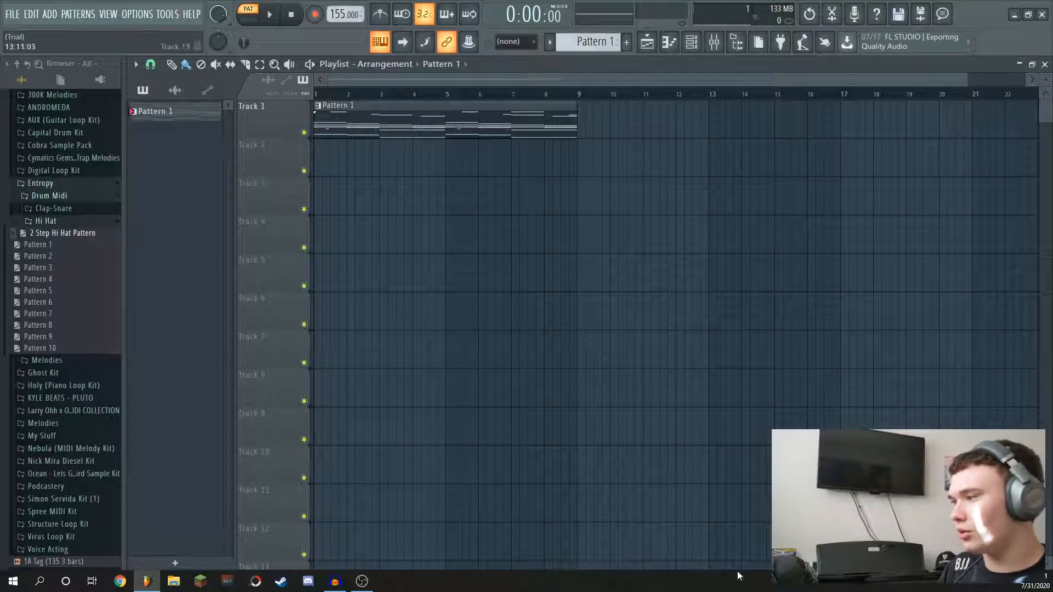
pyautogui.hotkey('alt', 'Tab')
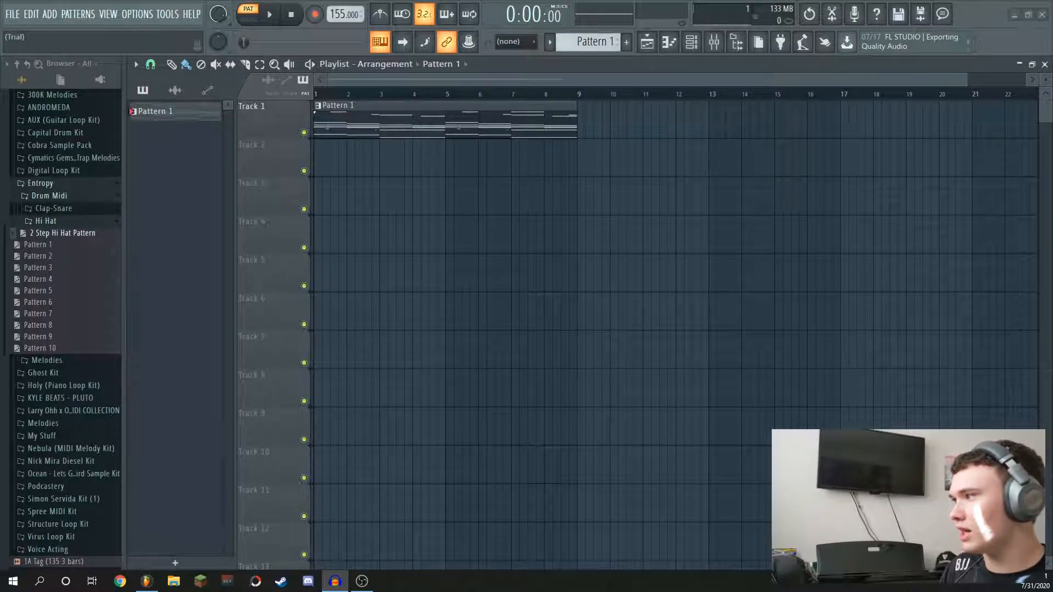
pyautogui.hotkey('alt', 'Tab')
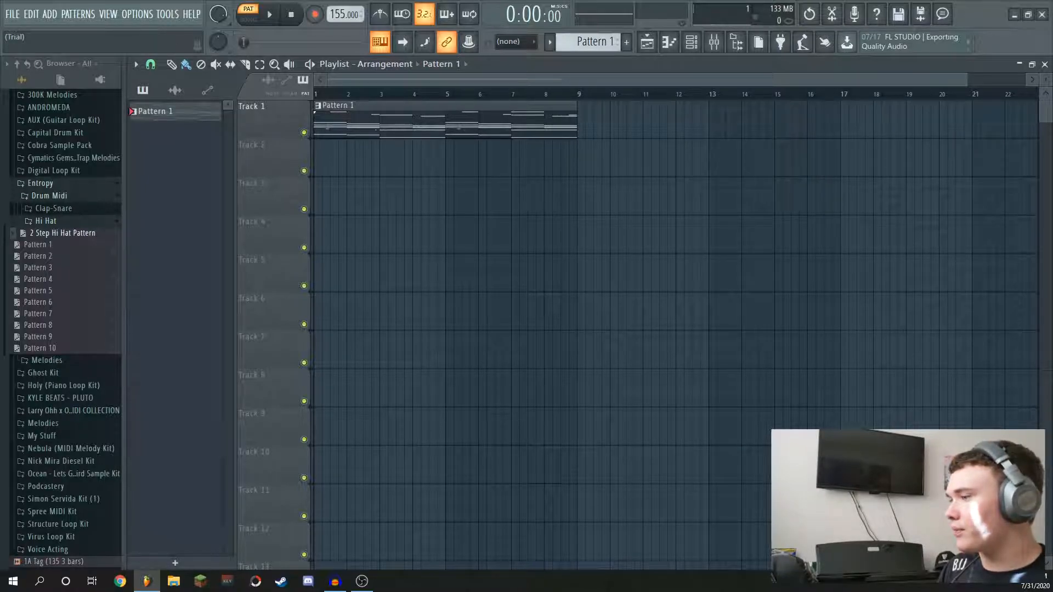
# - Add the KYLE BEATS ANDROMEDA - CLAP 1 sample as a new channel and place a clap on step 9
pyautogui.moveTo(363, 104)
pyautogui.mouseDown()
pyautogui.moveTo(72, 244)
pyautogui.moveTo(84, 217)
pyautogui.moveTo(73, 214)
pyautogui.moveTo(91, 322)
pyautogui.moveTo(73, 189)
pyautogui.moveTo(71, 224)
pyautogui.moveTo(96, 242)
pyautogui.moveTo(71, 292)
pyautogui.moveTo(72, 275)
pyautogui.moveTo(336, 312)
pyautogui.moveTo(528, 274)
pyautogui.mouseUp()
pyautogui.scroll(5, 73, 188)
pyautogui.click(692, 44)
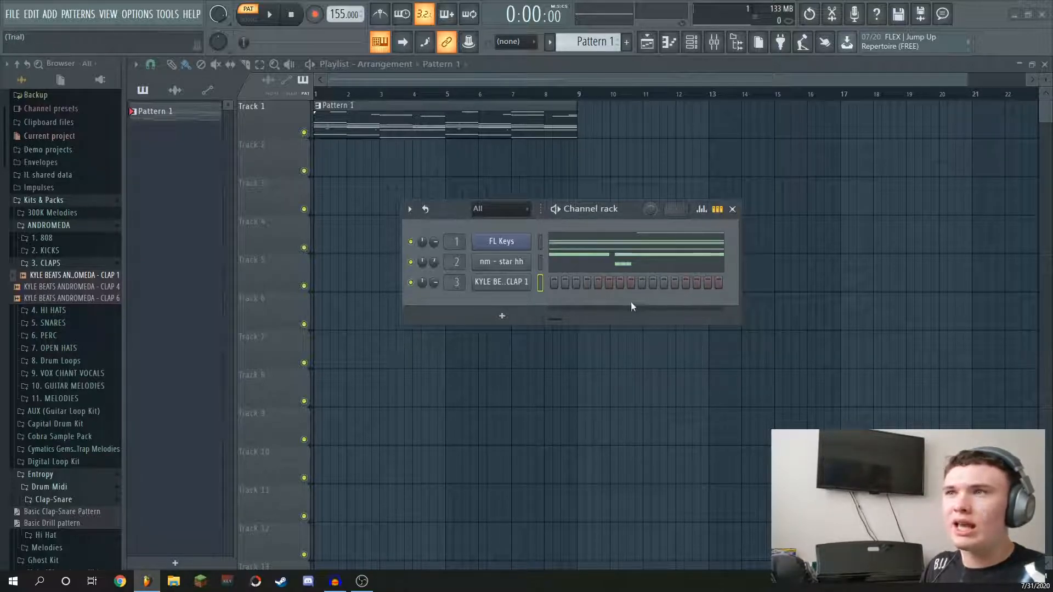
pyautogui.click(641, 284)
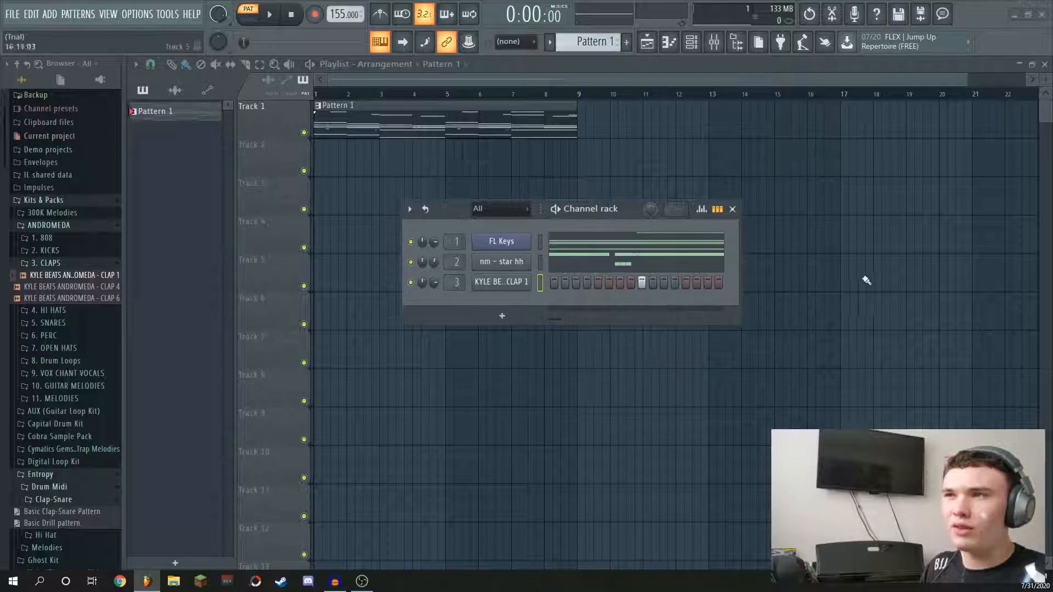
# - Open the KYLE BEATS ANDROMEDA - CLAP 1 channel in the piano roll and close the channel rack
pyautogui.rightClick(515, 288)
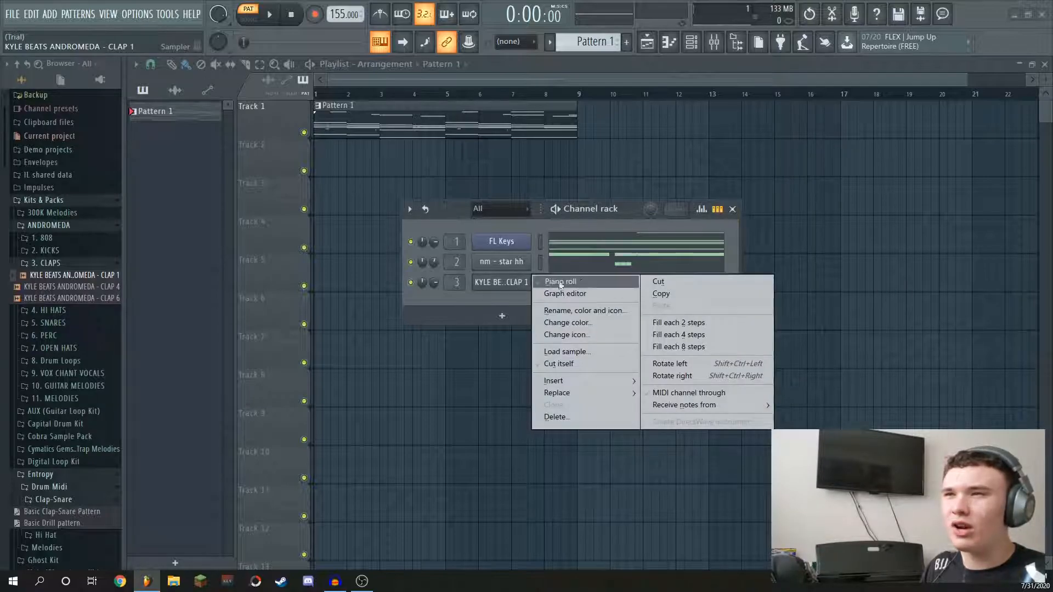
pyautogui.click(497, 285)
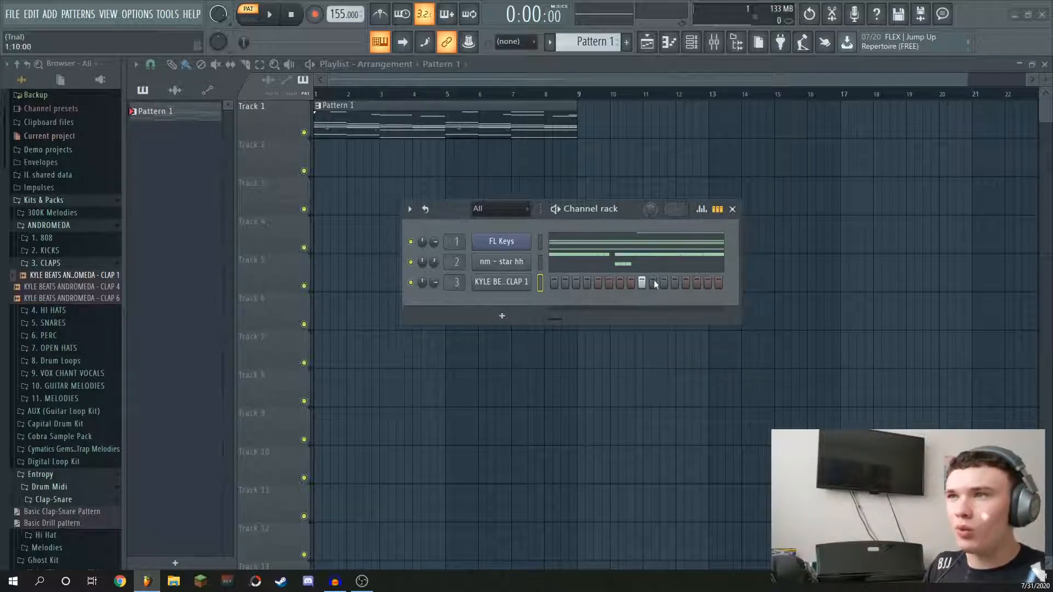
pyautogui.rightClick(503, 289)
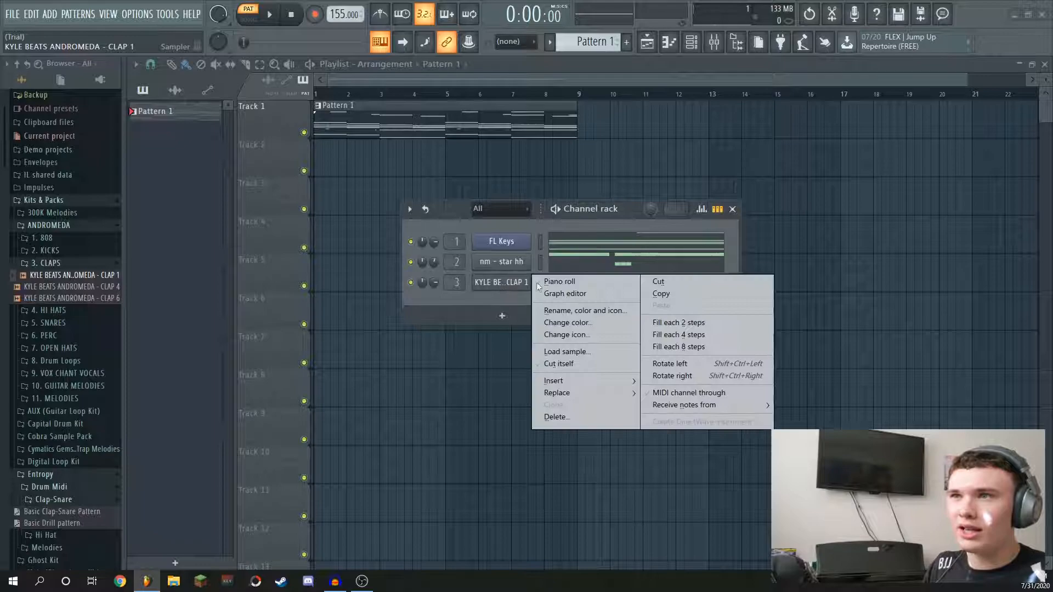
pyautogui.click(548, 281)
pyautogui.click(732, 209)
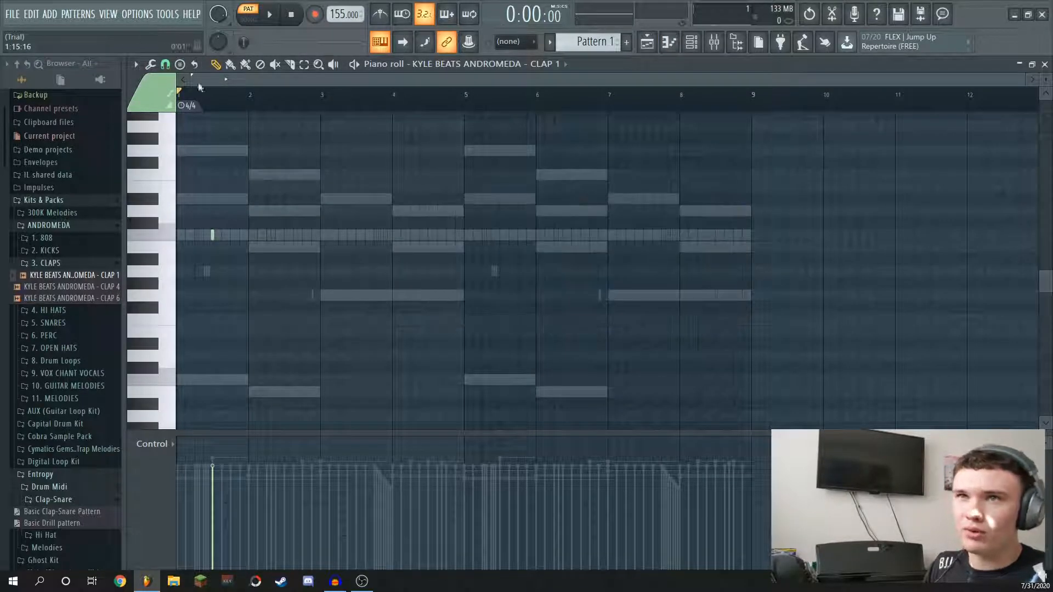
pyautogui.scroll(3, 201, 80)
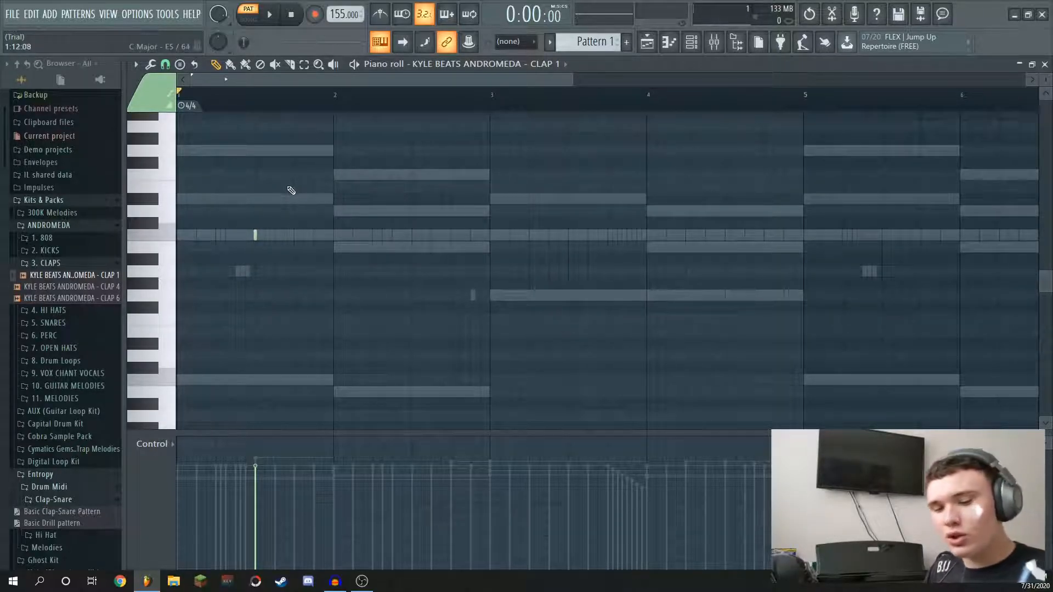
# - Repeat the clap note from bar 1 in every bar through bar 8, without the extra clap beside the first one
pyautogui.click(266, 234)
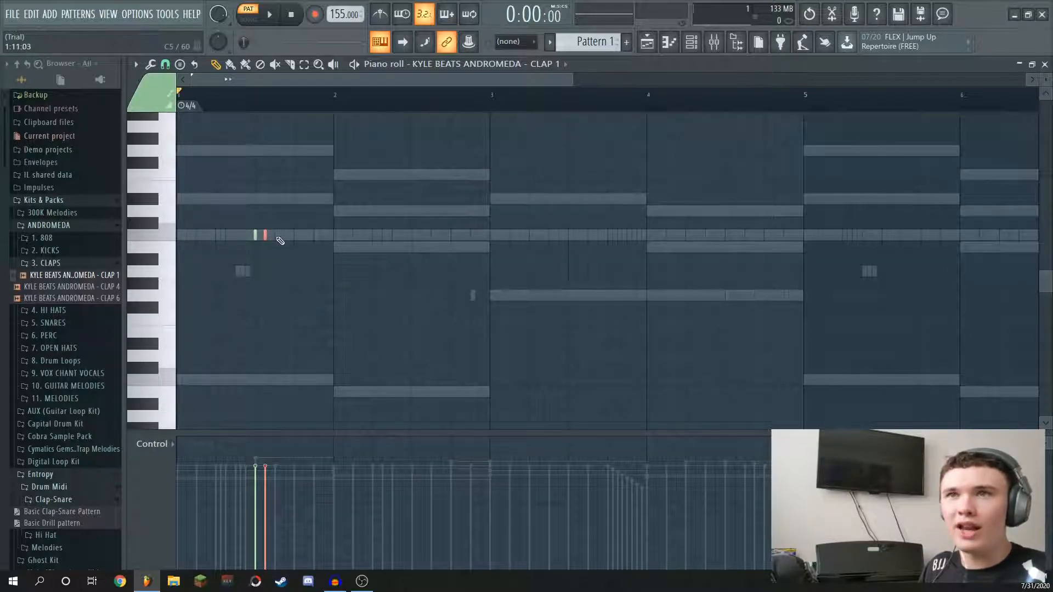
pyautogui.rightClick(265, 236)
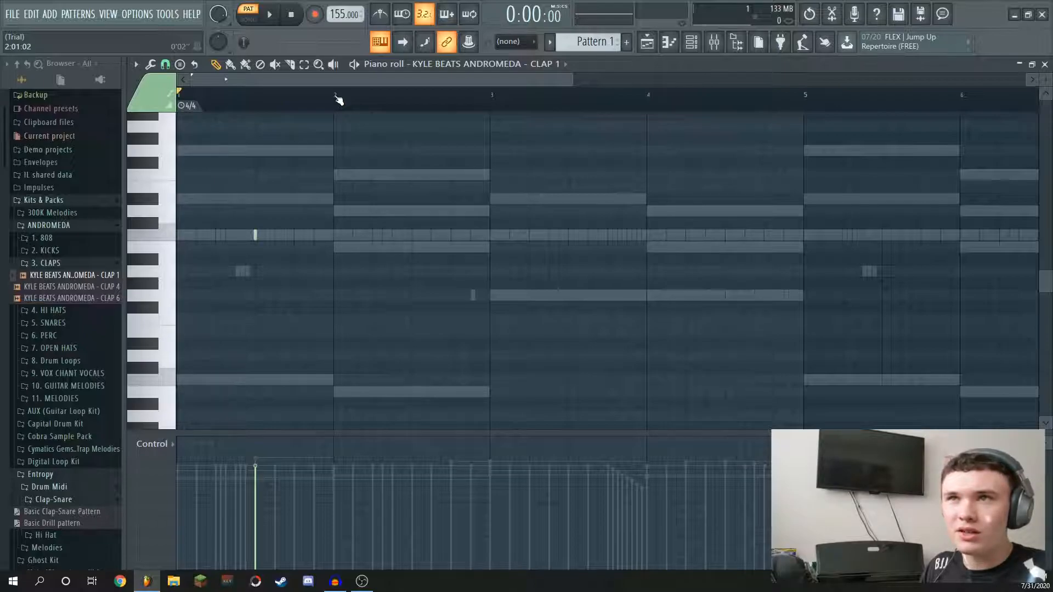
pyautogui.moveTo(335, 98); pyautogui.dragTo(103, 106)
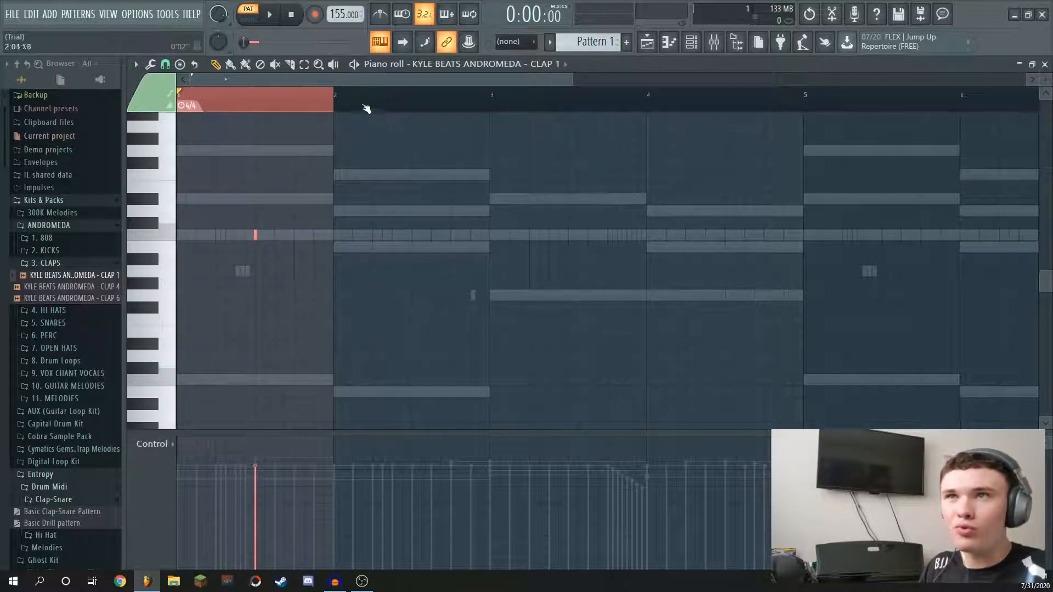
pyautogui.click(412, 235)
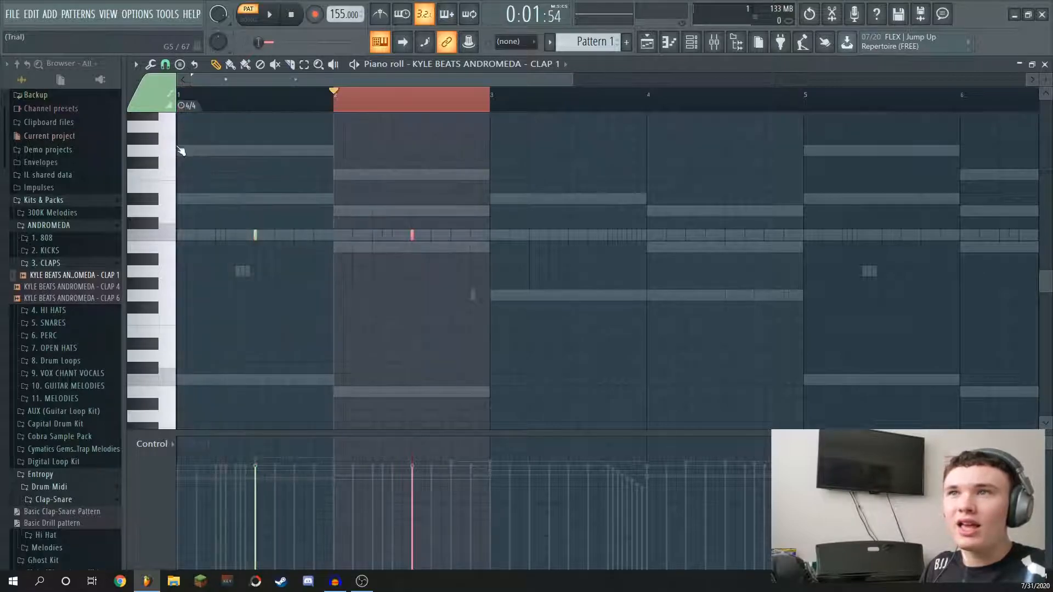
pyautogui.click(568, 234)
pyautogui.hotkey('ctrl', 'b')
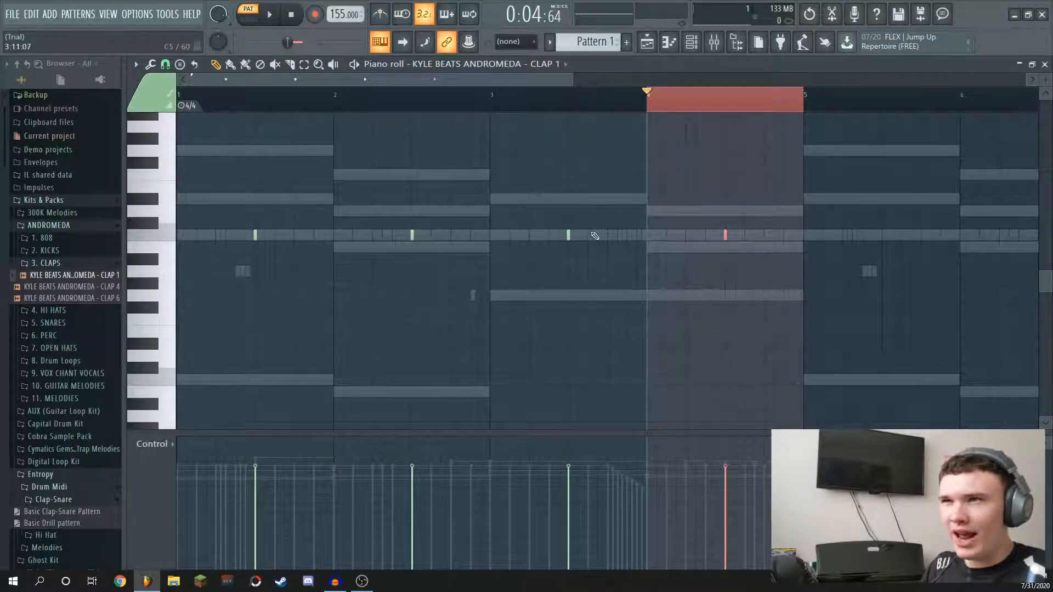
pyautogui.hotkey('ctrl', 'b')
pyautogui.hotkey('ctrl', 'b')
pyautogui.hotkey('ctrl', 'b')
pyautogui.hotkey('ctrl', 'b')
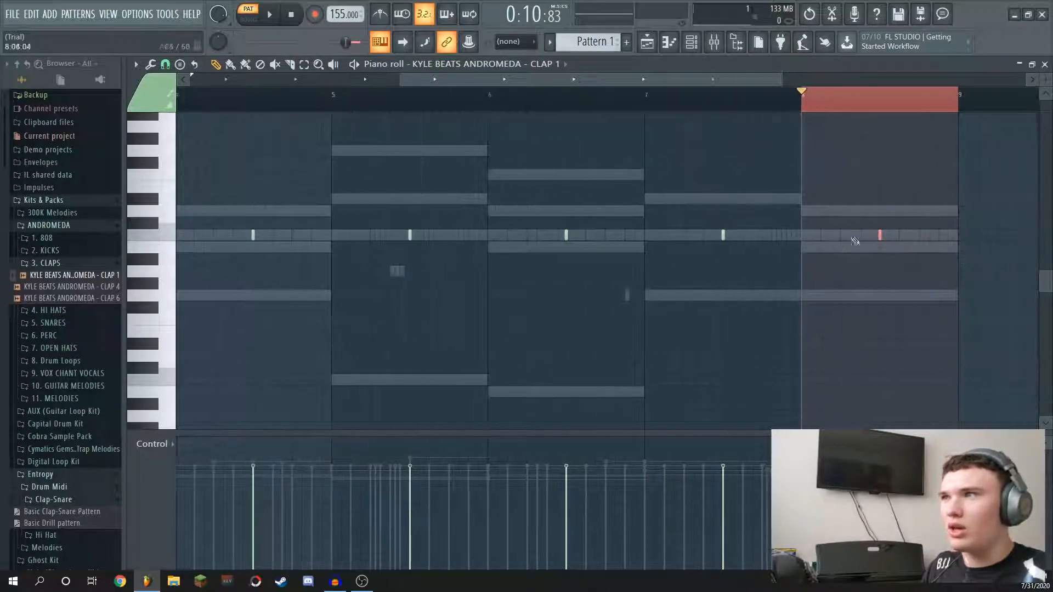
pyautogui.click(1044, 64)
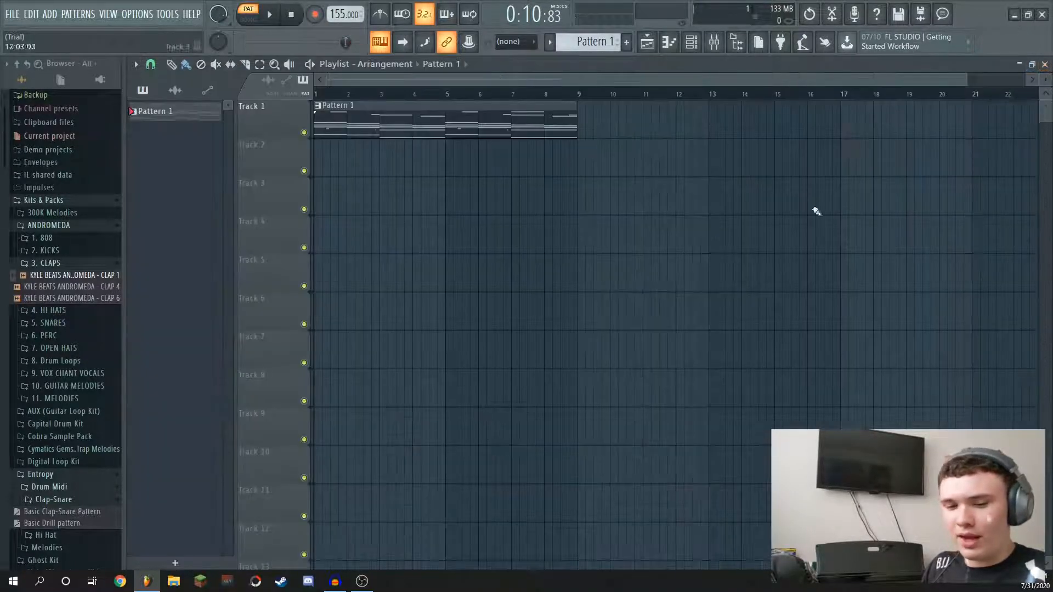
# - Play the pattern from the start to hear the clap together with the keys and hi-hats
pyautogui.click(691, 42)
pyautogui.press('space')
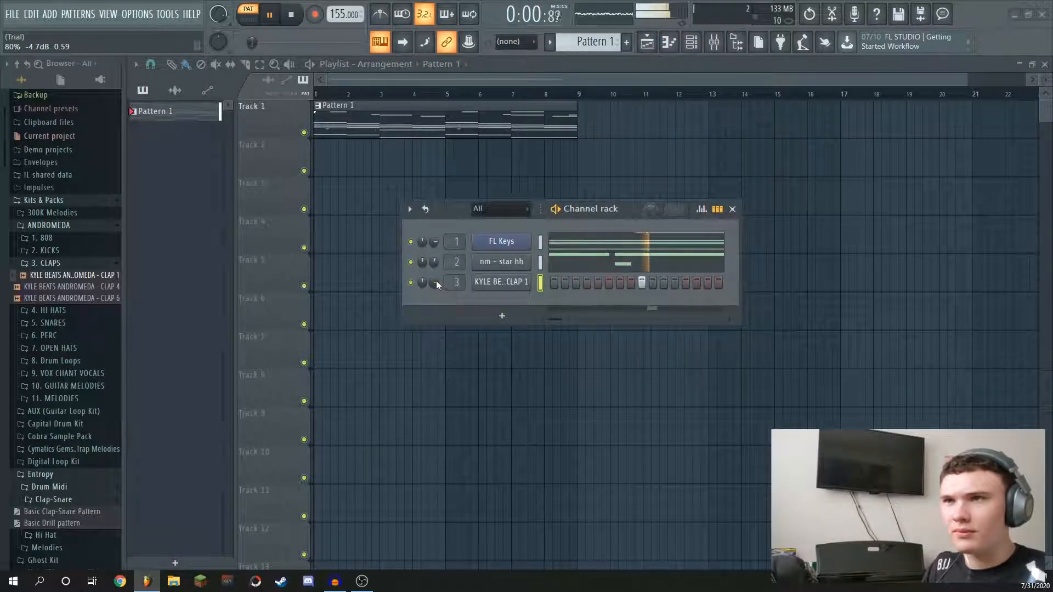
pyautogui.click(732, 209)
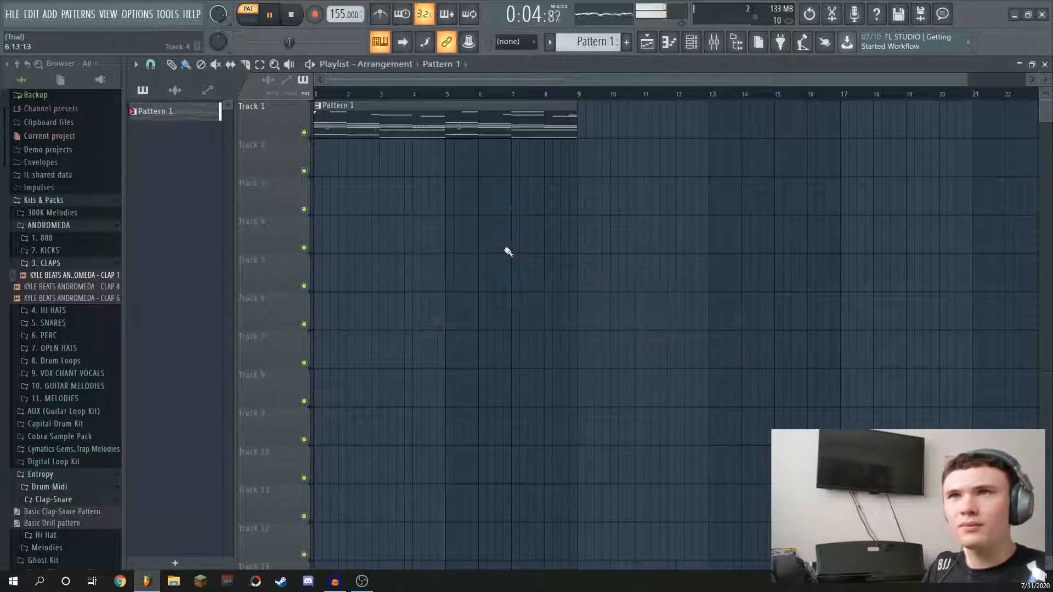
pyautogui.press('space')
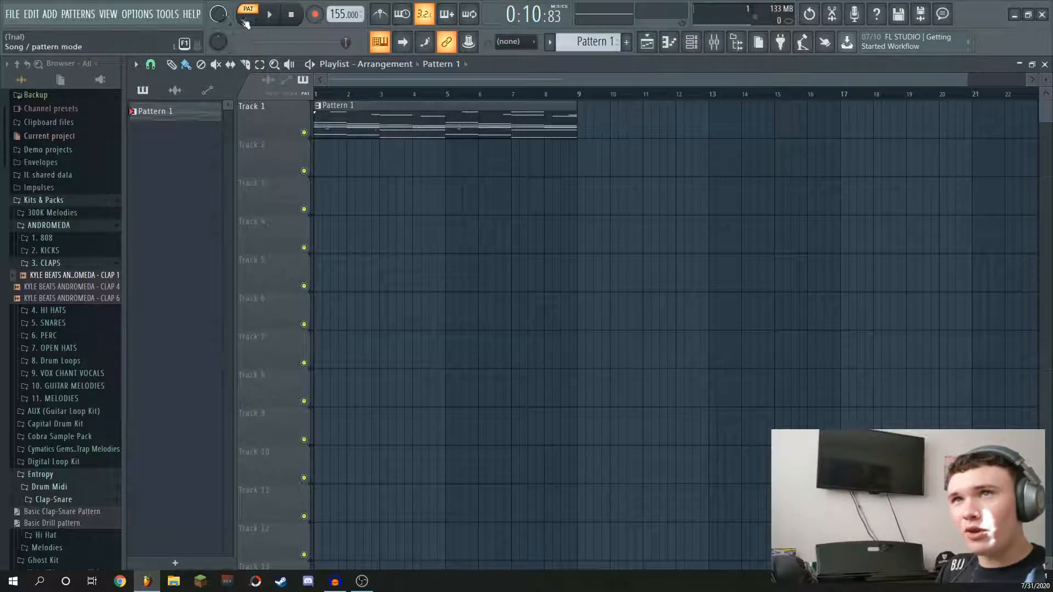
# - Switch playback from pattern mode to song mode and place the playhead at the start of bar 1
pyautogui.click(691, 43)
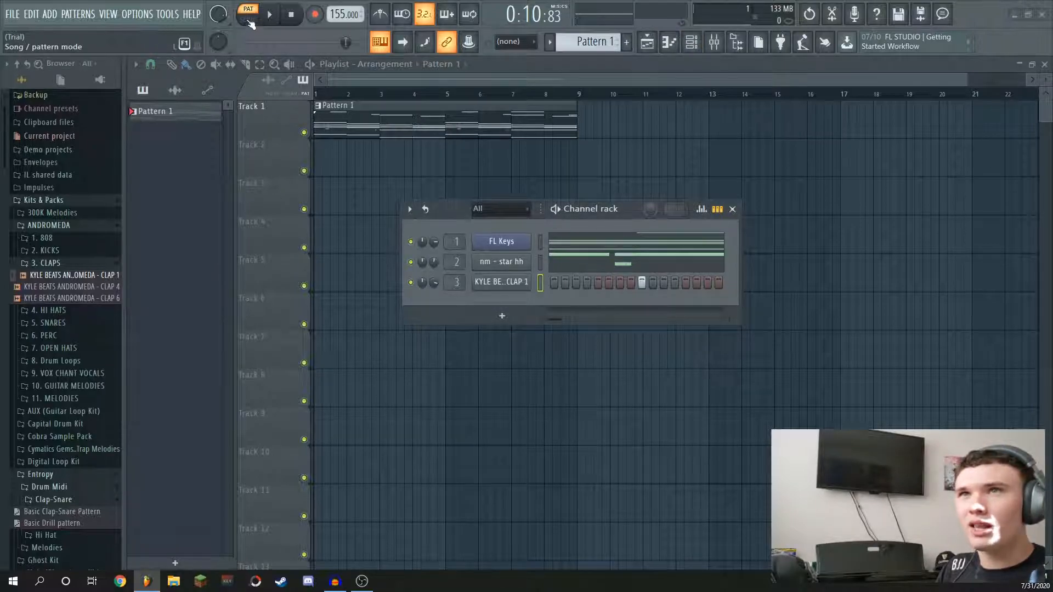
pyautogui.click(249, 20)
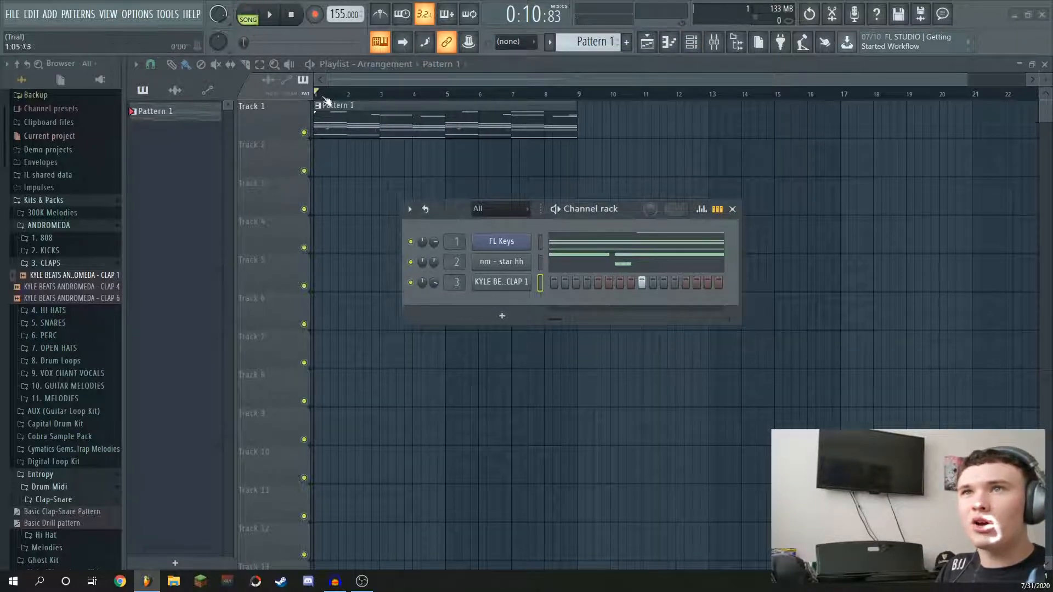
pyautogui.click(366, 94)
pyautogui.moveTo(372, 97)
pyautogui.mouseDown()
pyautogui.moveTo(441, 95)
pyautogui.moveTo(314, 92)
pyautogui.mouseUp()
pyautogui.click(249, 19)
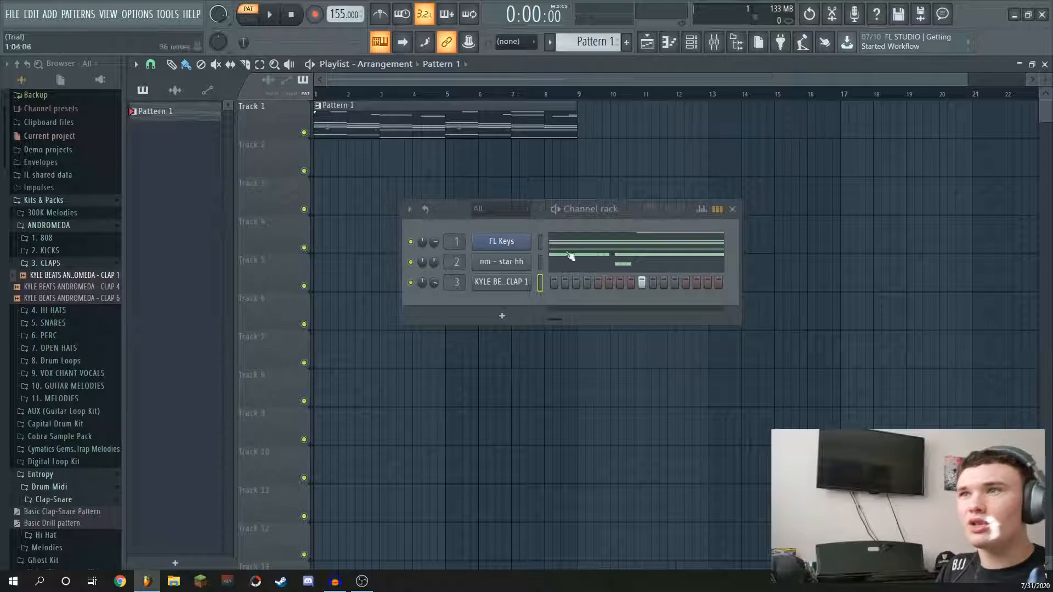
pyautogui.click(249, 20)
pyautogui.moveTo(327, 95)
pyautogui.mouseDown()
pyautogui.moveTo(540, 105)
pyautogui.moveTo(320, 104)
pyautogui.moveTo(541, 112)
pyautogui.moveTo(318, 105)
pyautogui.mouseUp()
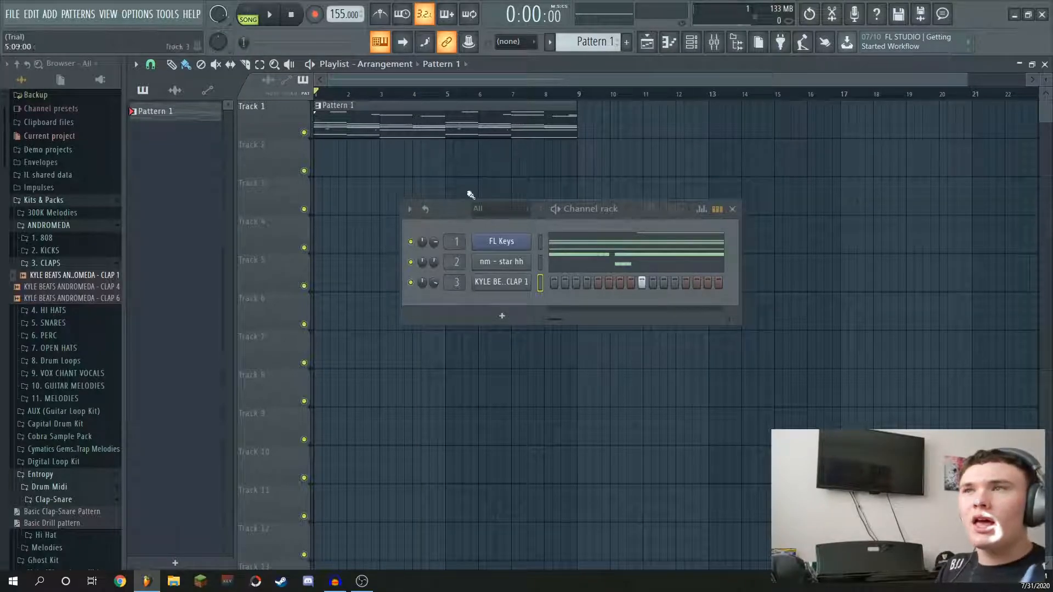
# - Add the Capital DK - Mercy sample from the Capital Drum Kit's Kick folder as a new channel
pyautogui.click(80, 264)
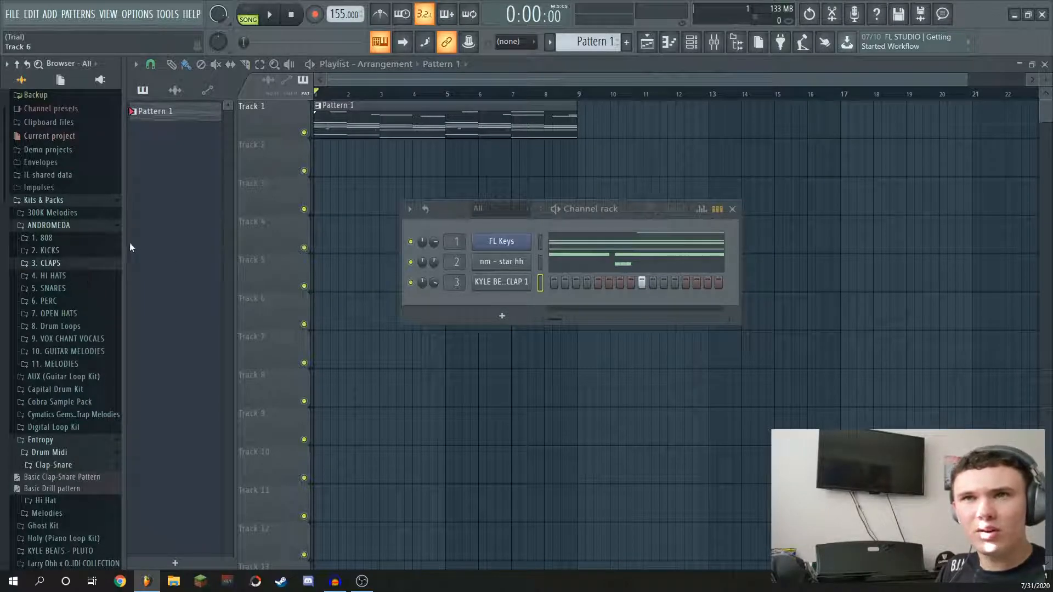
pyautogui.click(114, 240)
pyautogui.click(100, 240)
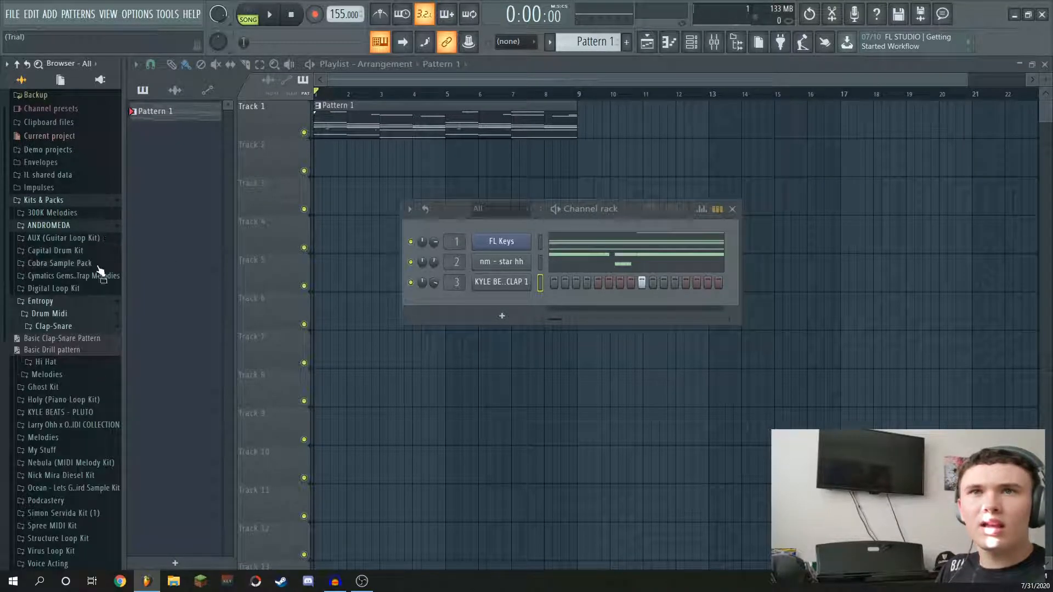
pyautogui.click(94, 300)
pyautogui.click(58, 251)
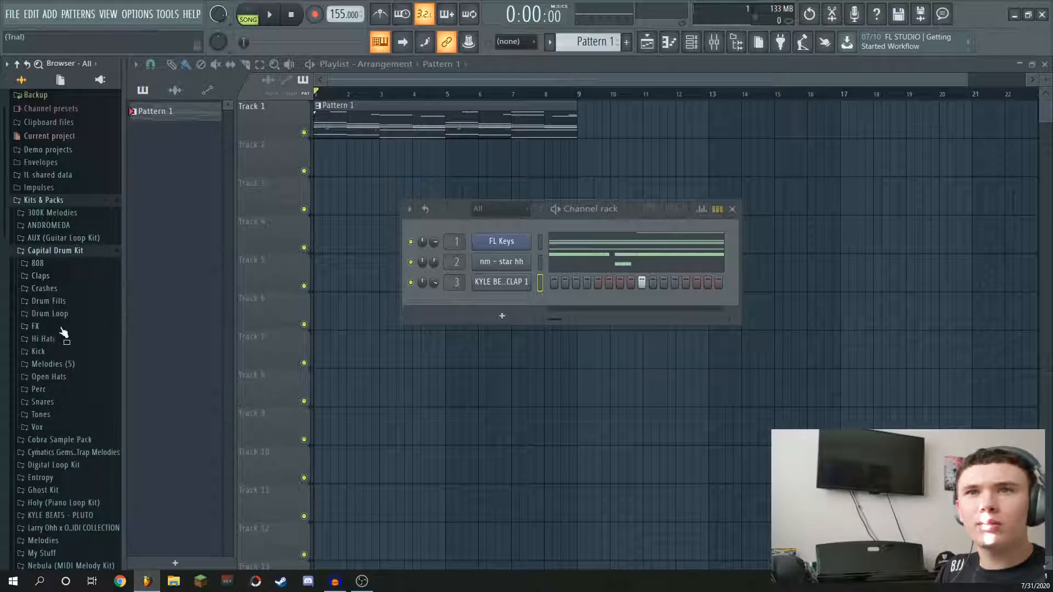
pyautogui.click(52, 352)
pyautogui.moveTo(77, 433); pyautogui.dragTo(447, 302)
pyautogui.scroll(1, 448, 302)
# - Reposition the channel rack and widen it to show four bars of steps
pyautogui.moveTo(590, 209); pyautogui.dragTo(298, 250)
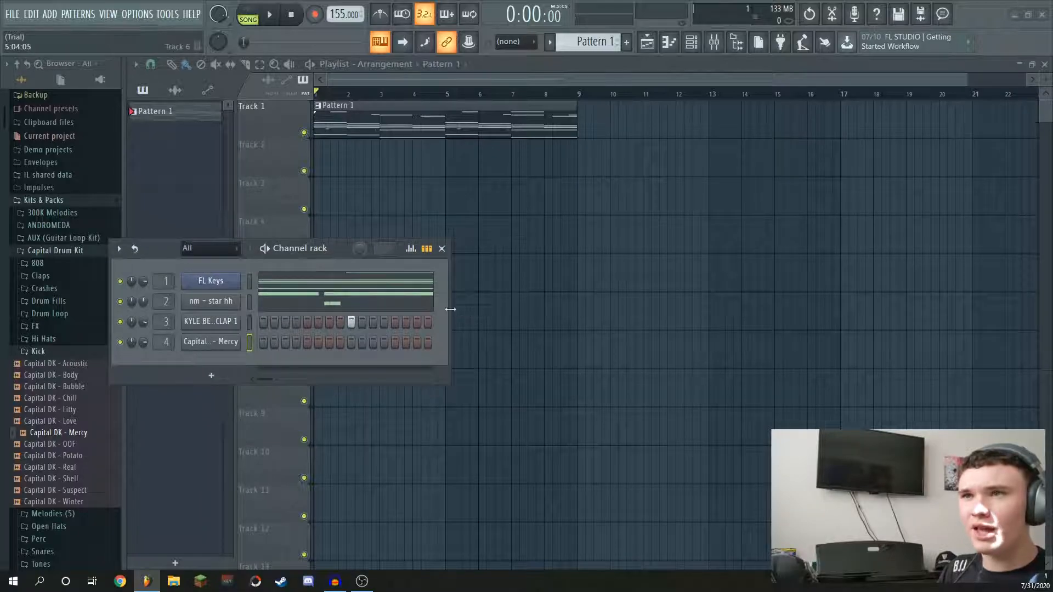
pyautogui.moveTo(450, 310); pyautogui.dragTo(968, 304)
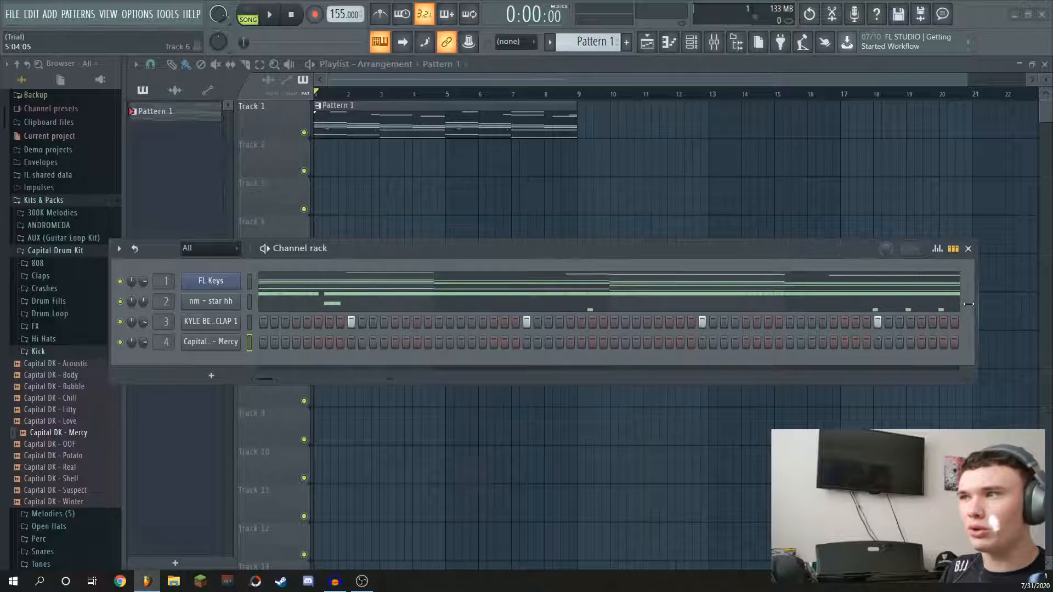
pyautogui.moveTo(755, 249); pyautogui.dragTo(775, 228)
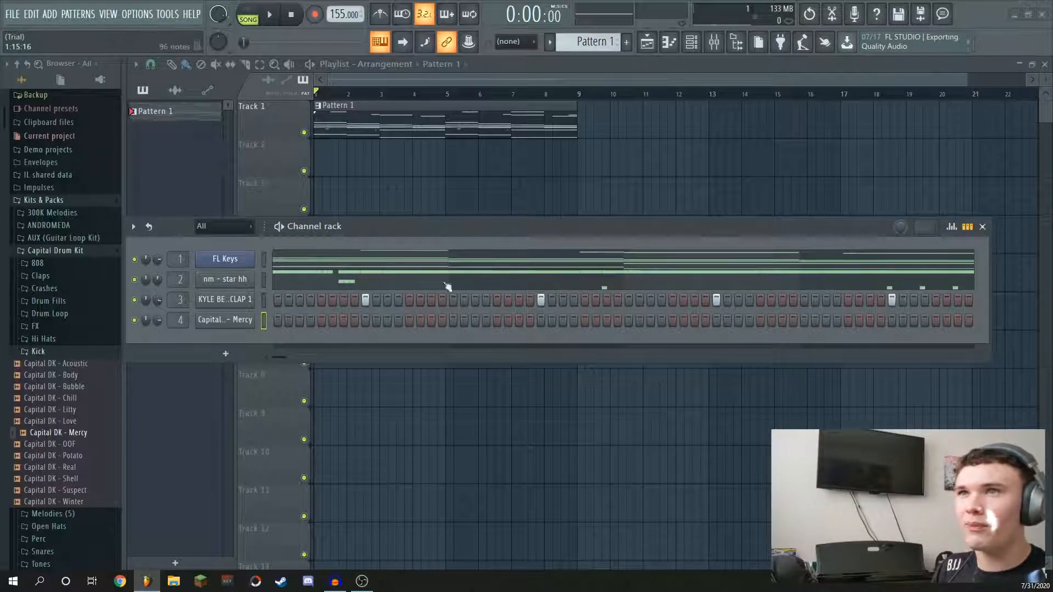
# - Program the Mercy kick on steps 1, 7, 21, 33, 39, 45 and 53 while listening to the song
pyautogui.click(277, 321)
pyautogui.press('space')
pyautogui.click(343, 321)
pyautogui.click(497, 321)
pyautogui.click(629, 320)
pyautogui.click(694, 321)
pyautogui.click(760, 321)
pyautogui.click(848, 321)
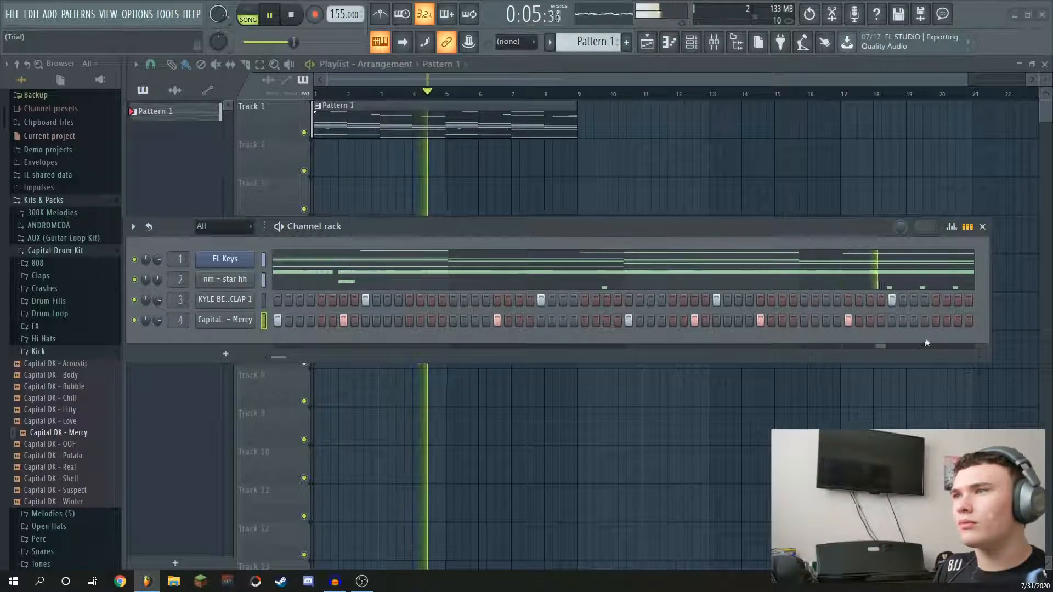
pyautogui.press('space')
# - Duplicate the Mercy kick's notes from bars 1–4 into bars 5–8 and play the song to check them
pyautogui.rightClick(254, 318)
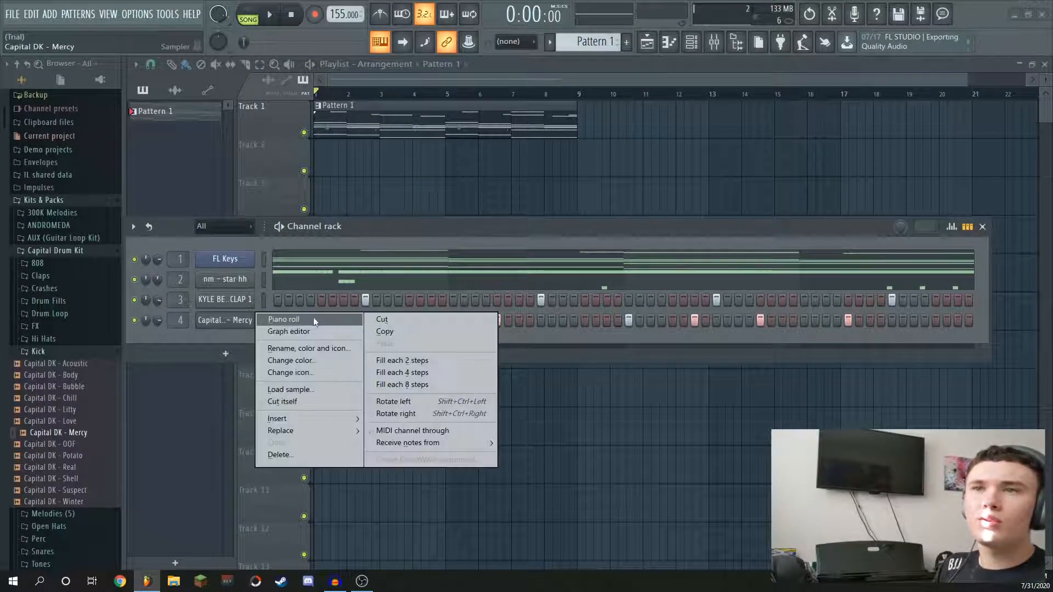
pyautogui.click(314, 319)
pyautogui.click(982, 227)
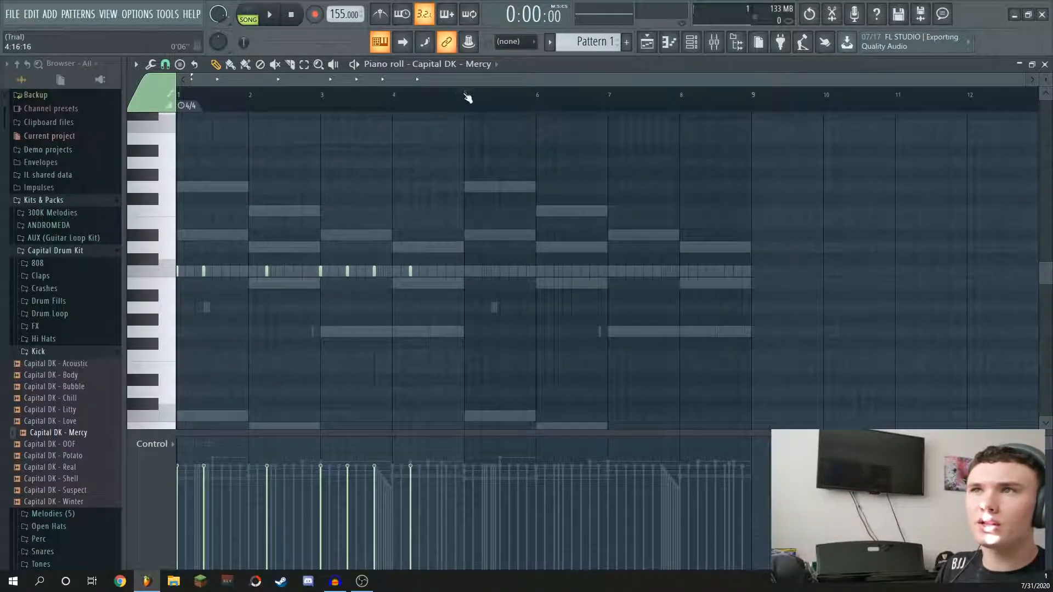
pyautogui.moveTo(465, 97); pyautogui.dragTo(178, 97)
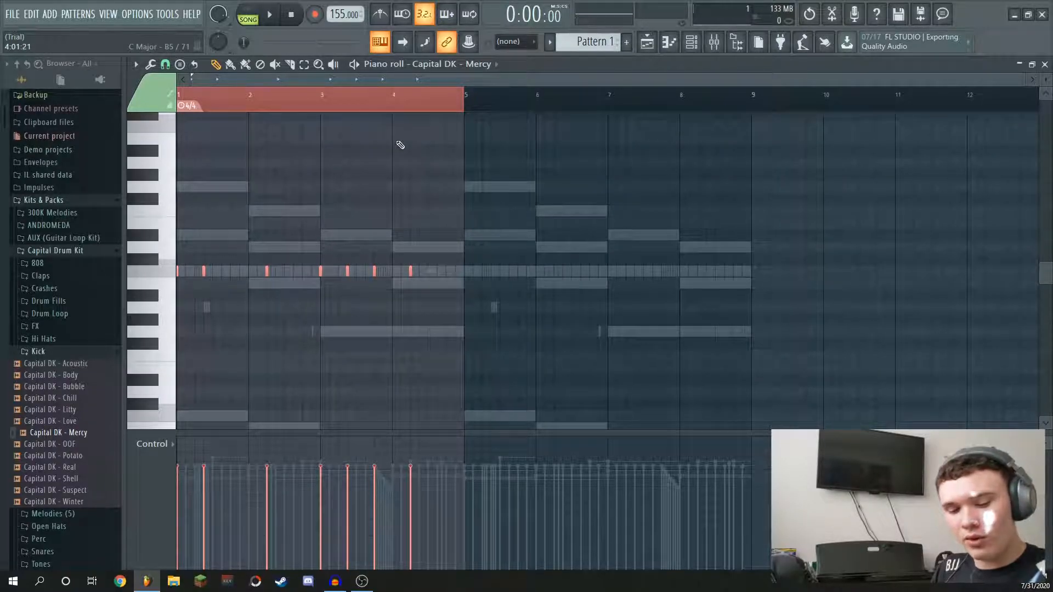
pyautogui.hotkey('ctrl', 'b')
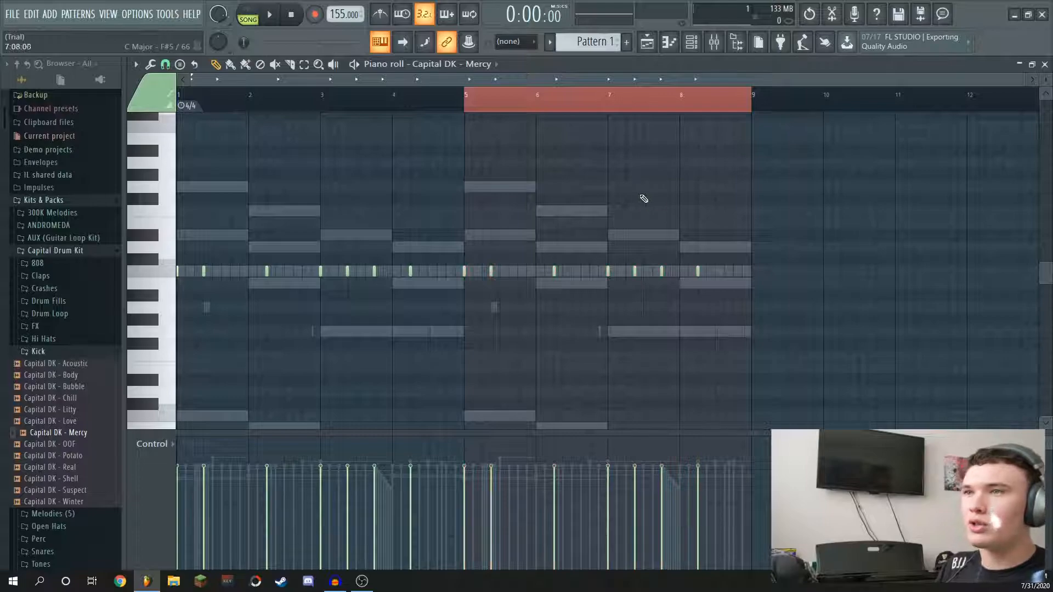
pyautogui.press('F5')
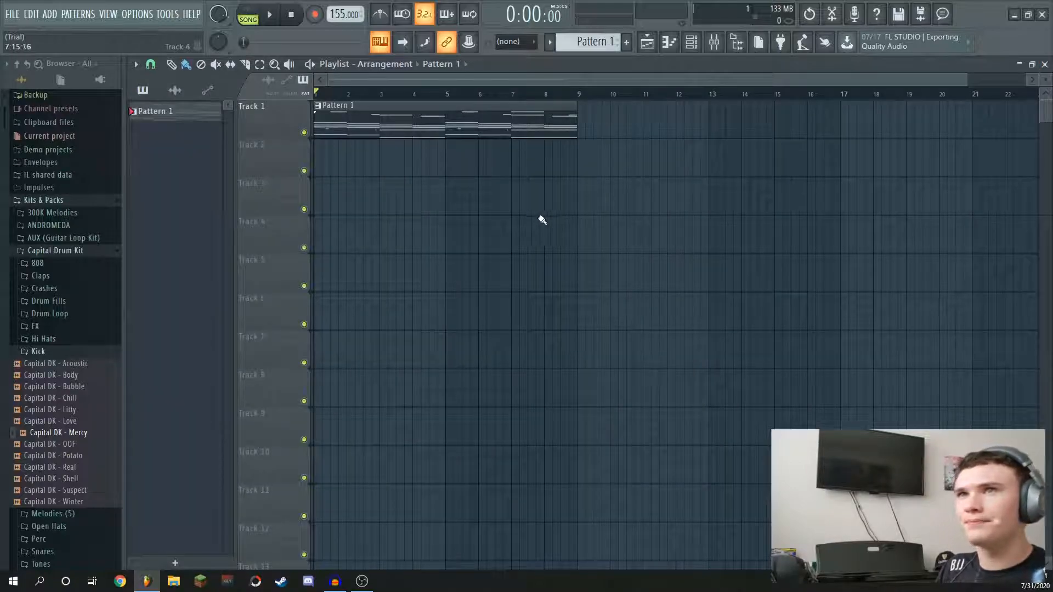
pyautogui.press('space')
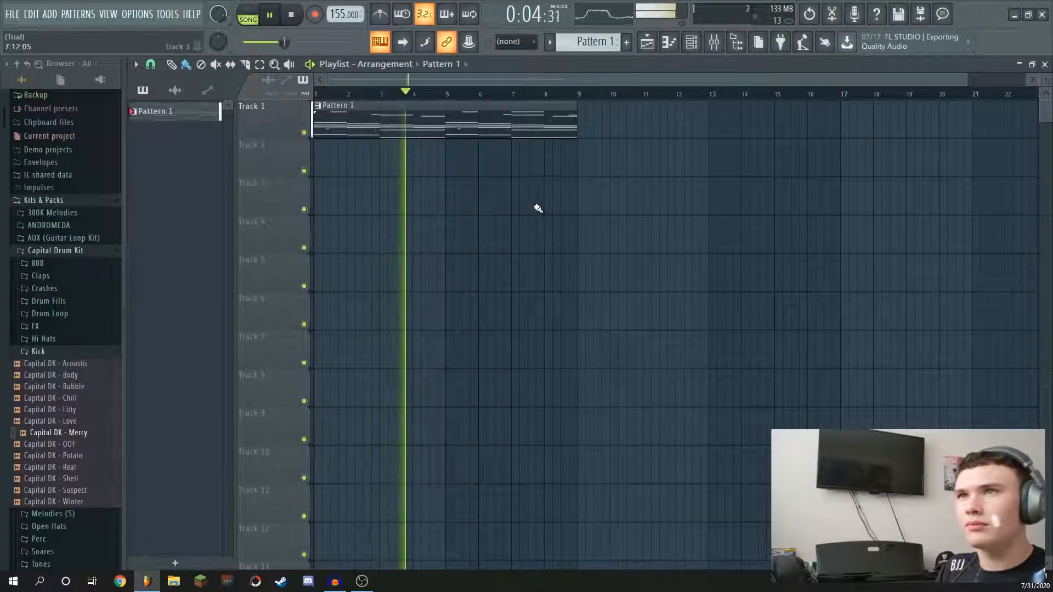
pyautogui.press('space')
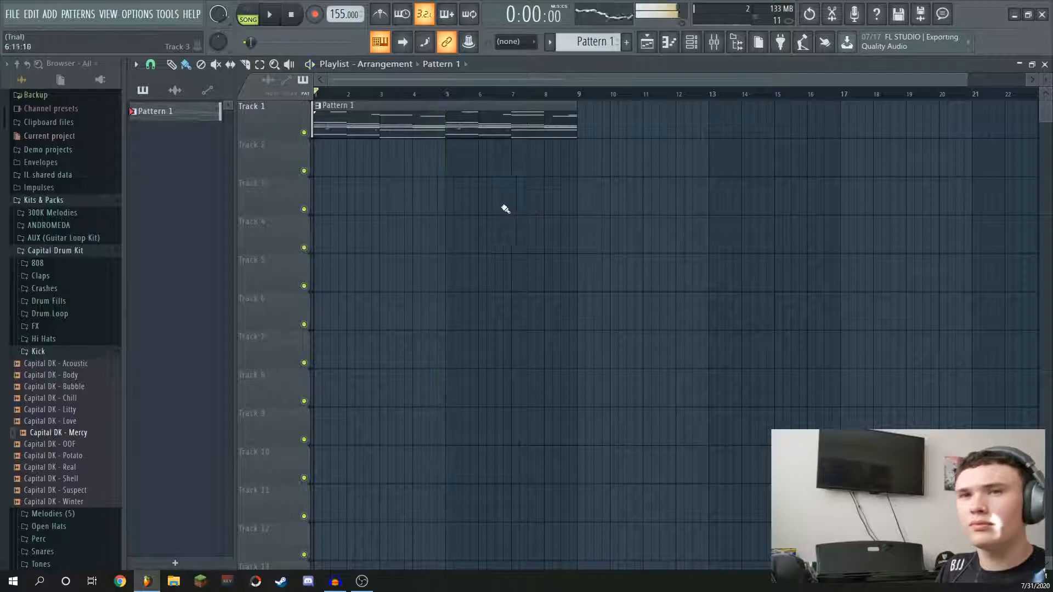
# - Preview nm - audi 808 from the Nick Mira Diesel Kit's 808s folder and add it as a new channel
pyautogui.click(80, 353)
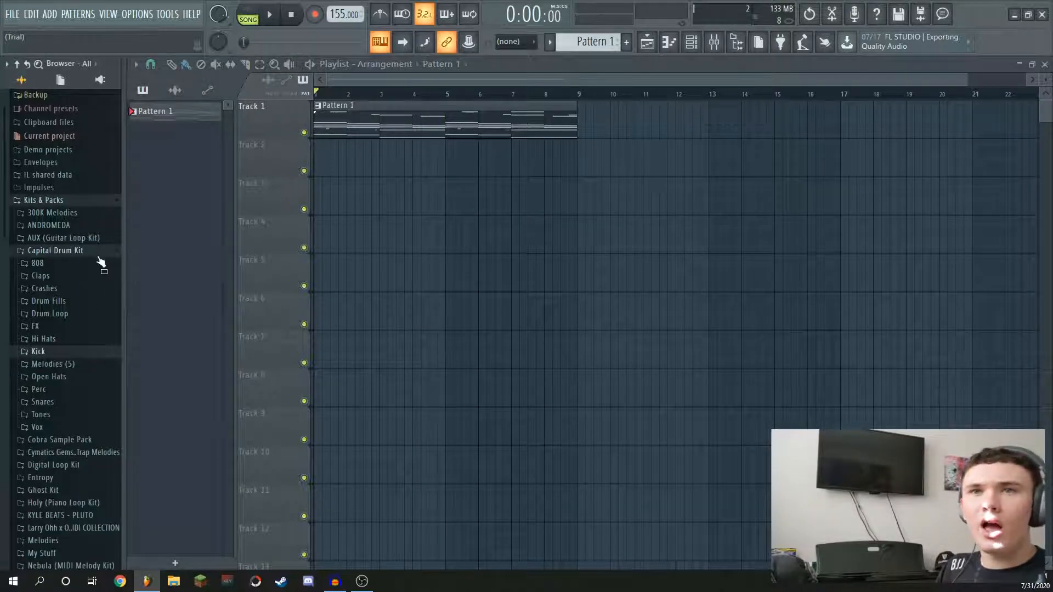
pyautogui.scroll(-8, 101, 263)
pyautogui.scroll(2, 101, 285)
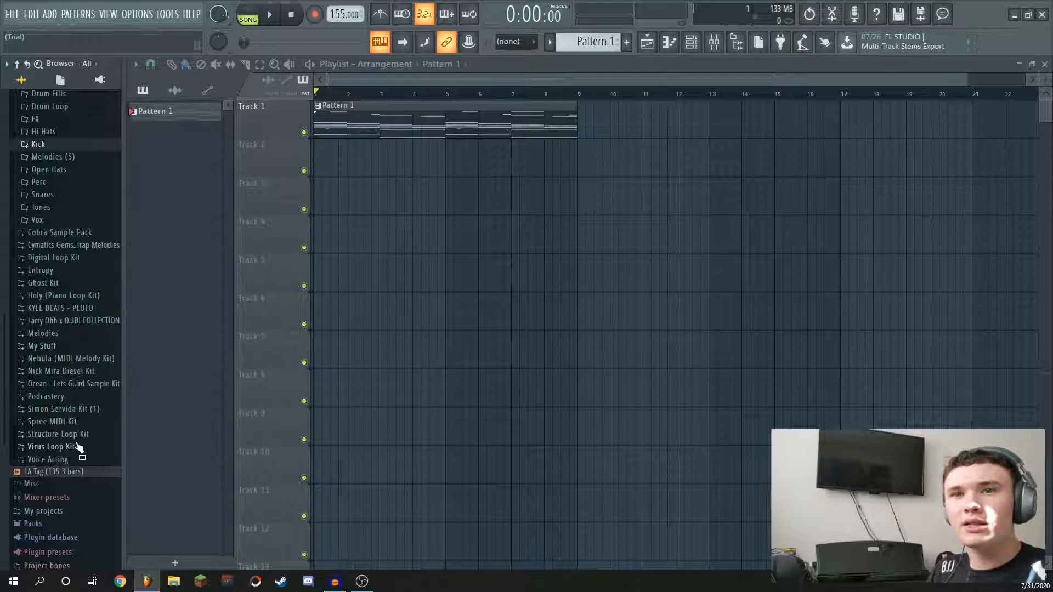
pyautogui.click(61, 375)
pyautogui.click(49, 385)
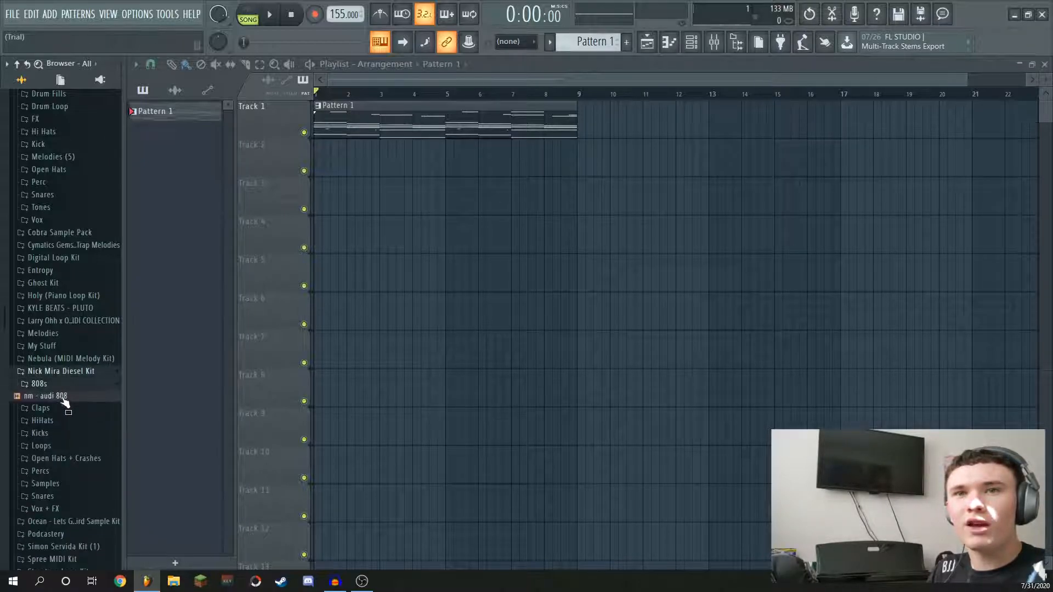
pyautogui.click(58, 400)
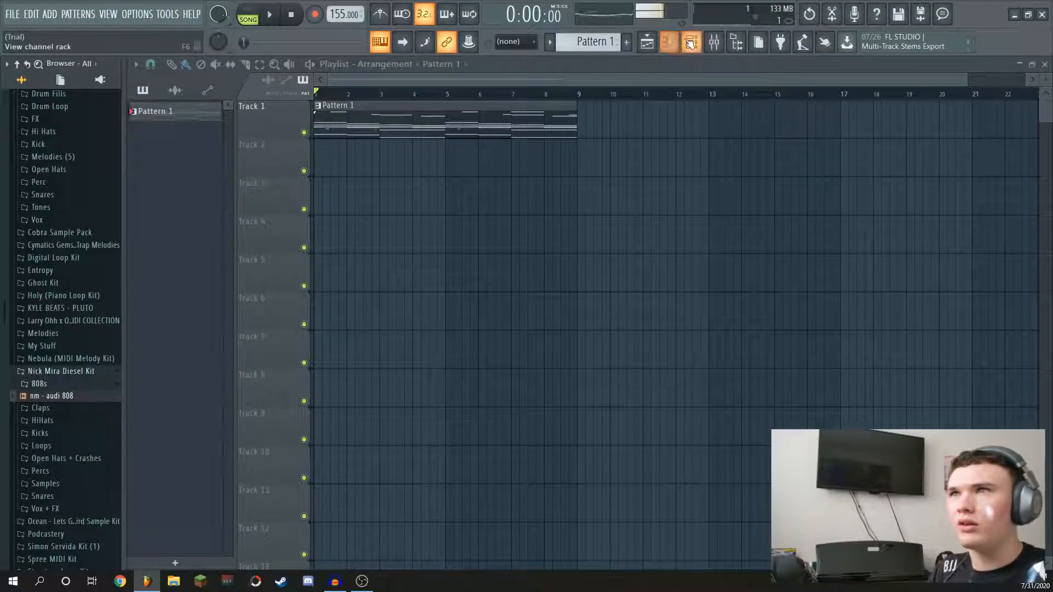
pyautogui.press('F6')
pyautogui.moveTo(70, 393); pyautogui.dragTo(218, 345)
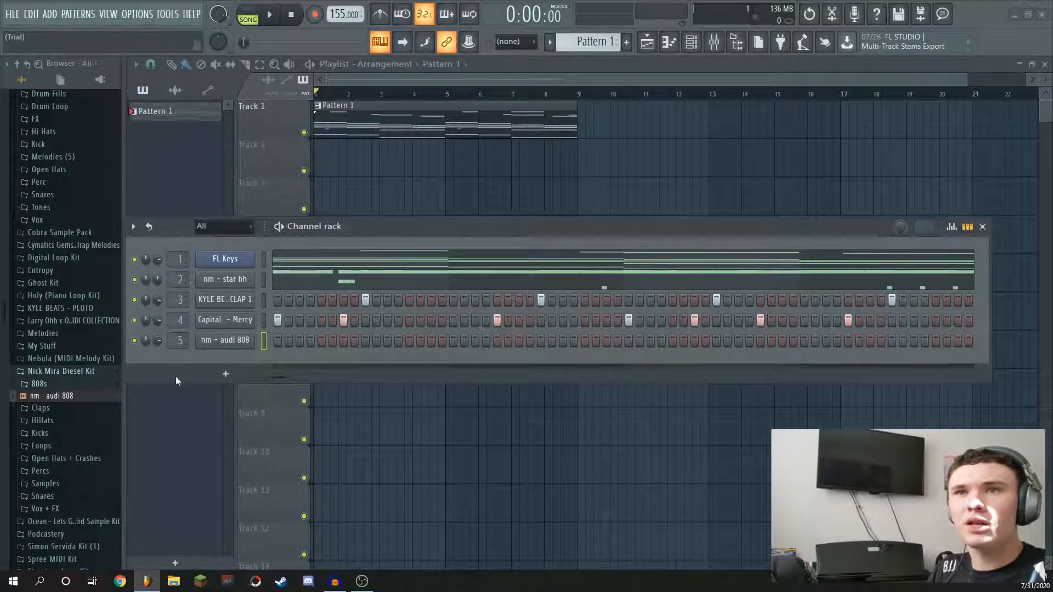
# - Copy the Mercy kick's step pattern into the nm - audi 808 channel
pyautogui.rightClick(230, 323)
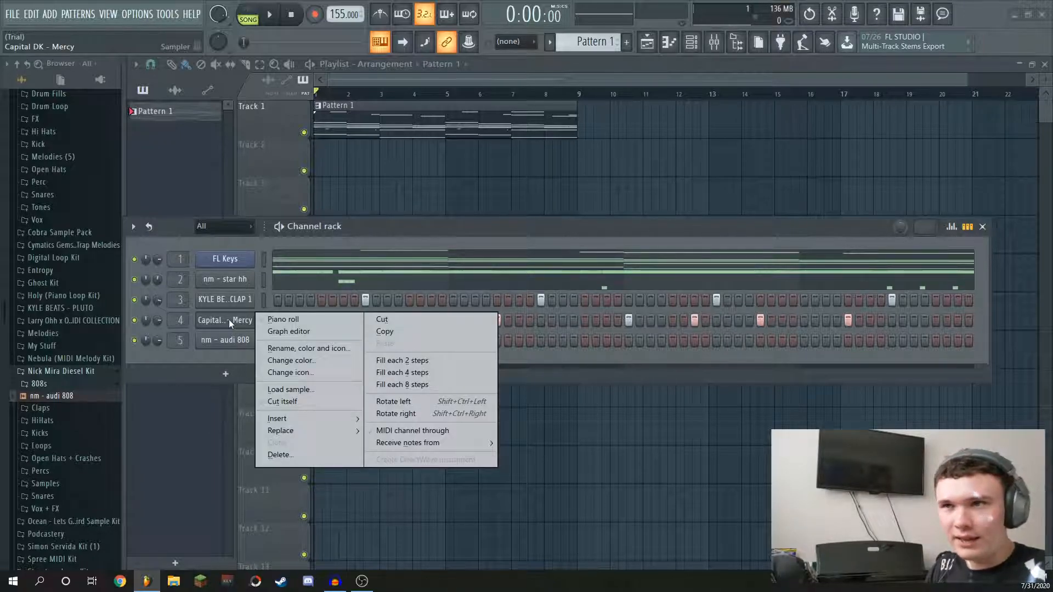
pyautogui.click(386, 331)
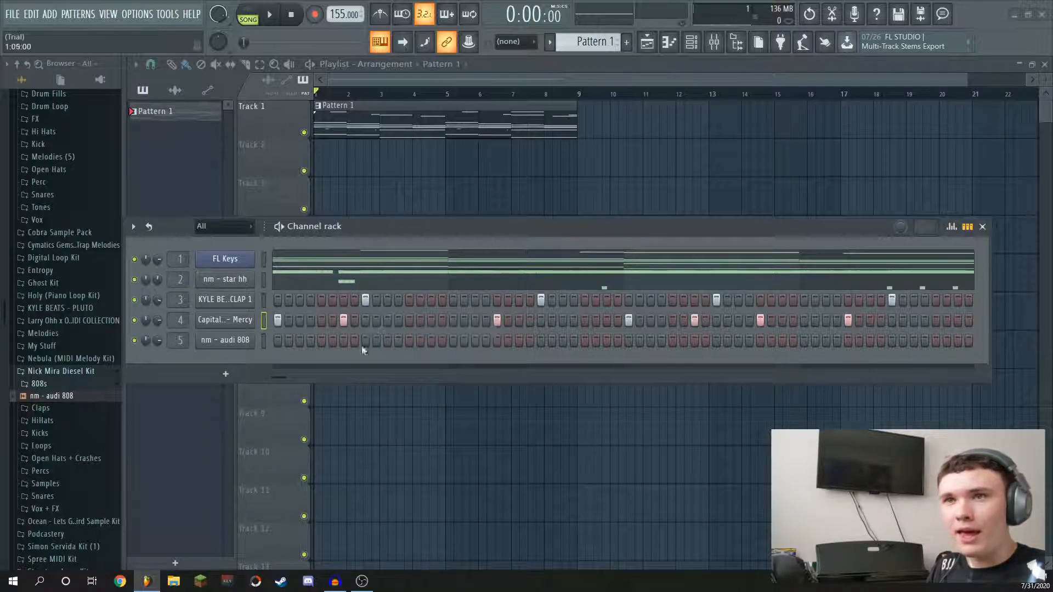
pyautogui.rightClick(227, 341)
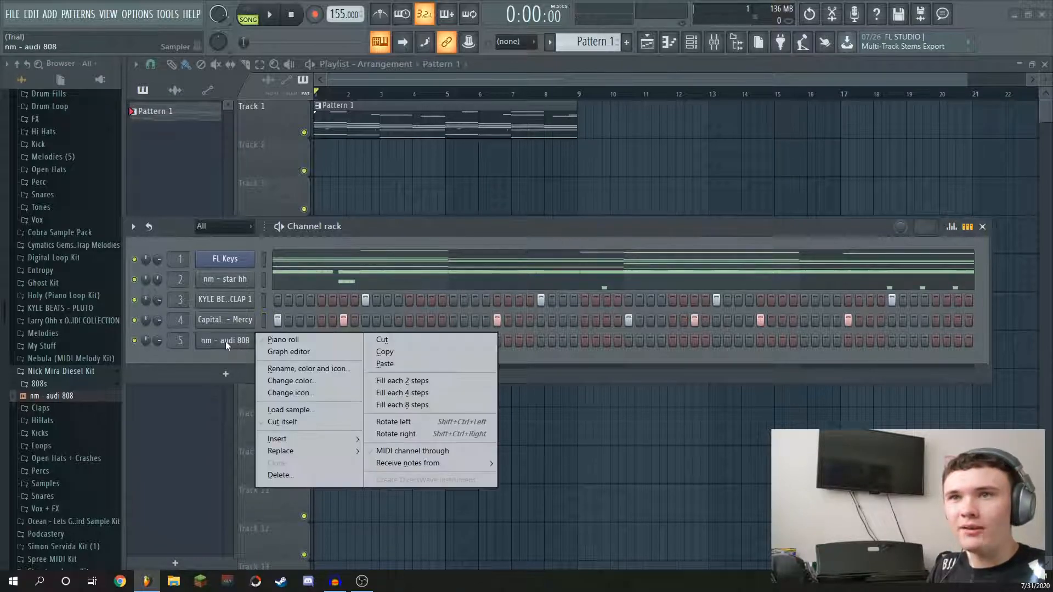
pyautogui.click(407, 363)
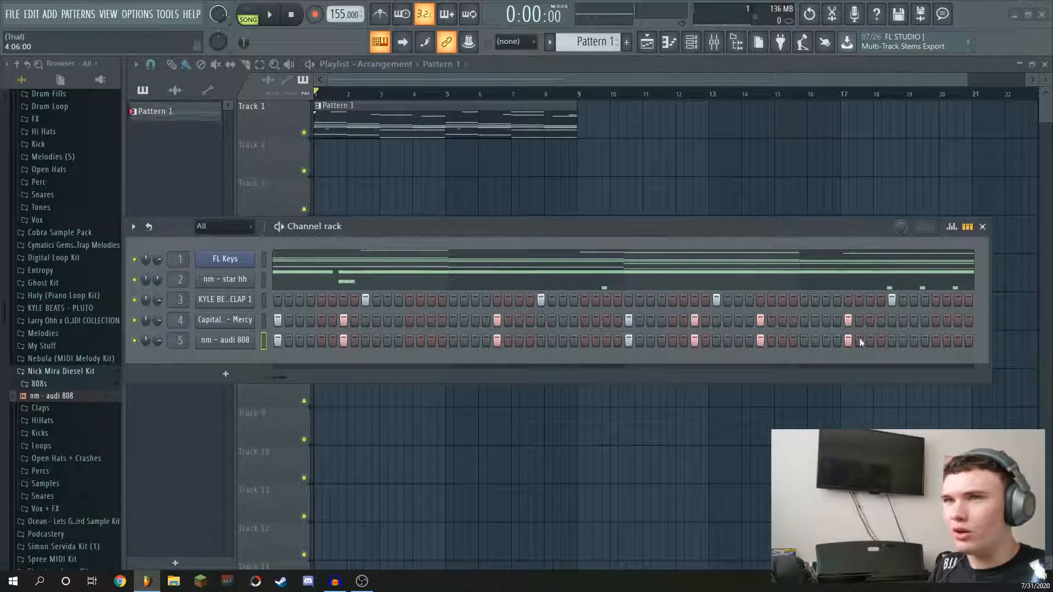
# - In the nm - audi 808 piano roll, extend the notes to legato and delete those in bars 5–8, ending the last at bar 5
pyautogui.rightClick(250, 340)
pyautogui.click(280, 341)
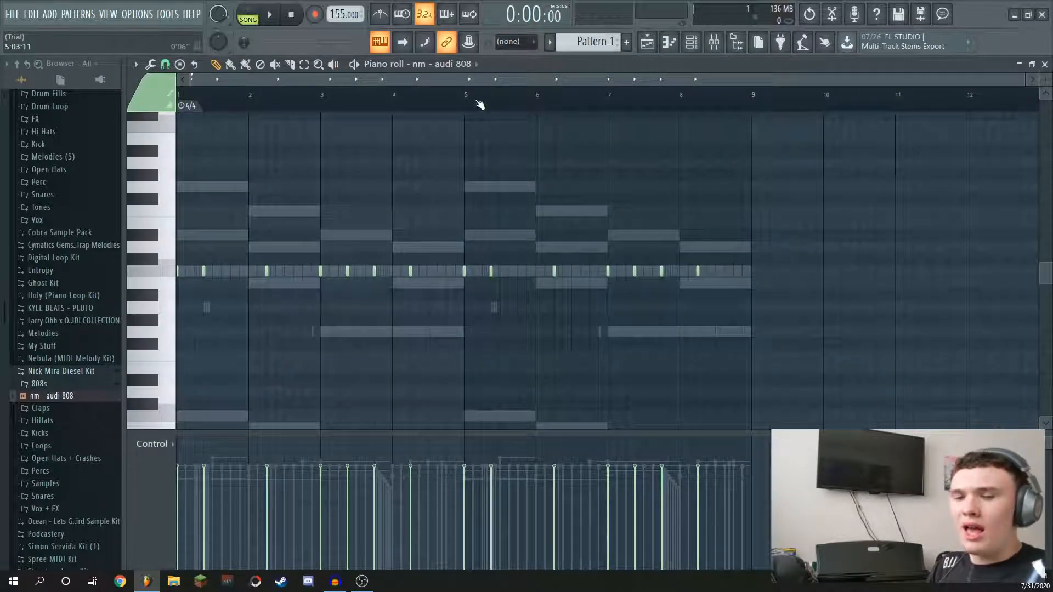
pyautogui.hotkey('ctrl', 'l')
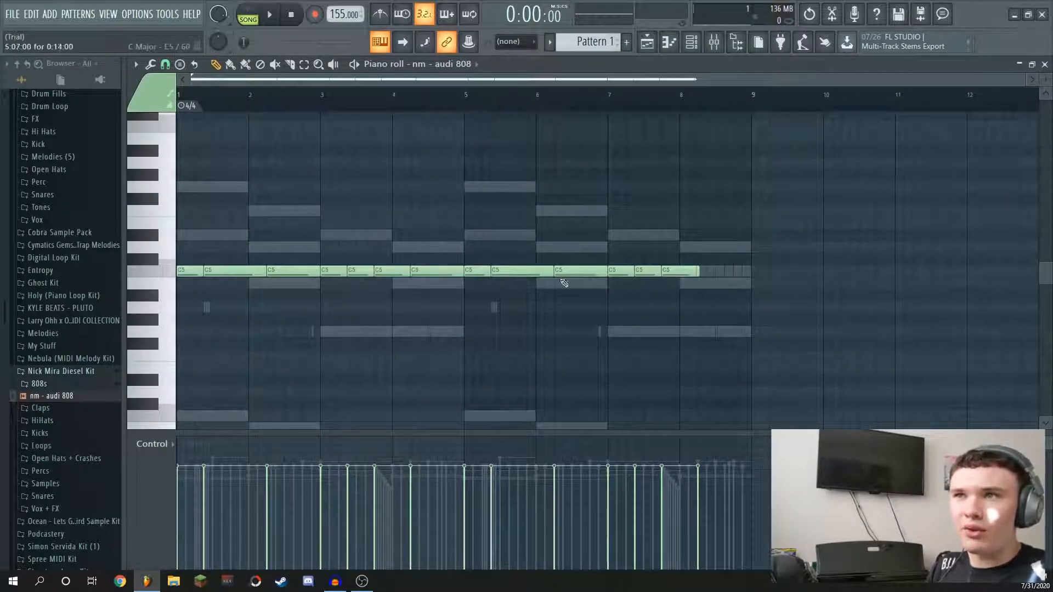
pyautogui.moveTo(707, 273)
pyautogui.mouseDown()
pyautogui.moveTo(499, 283)
pyautogui.moveTo(476, 272)
pyautogui.mouseUp()
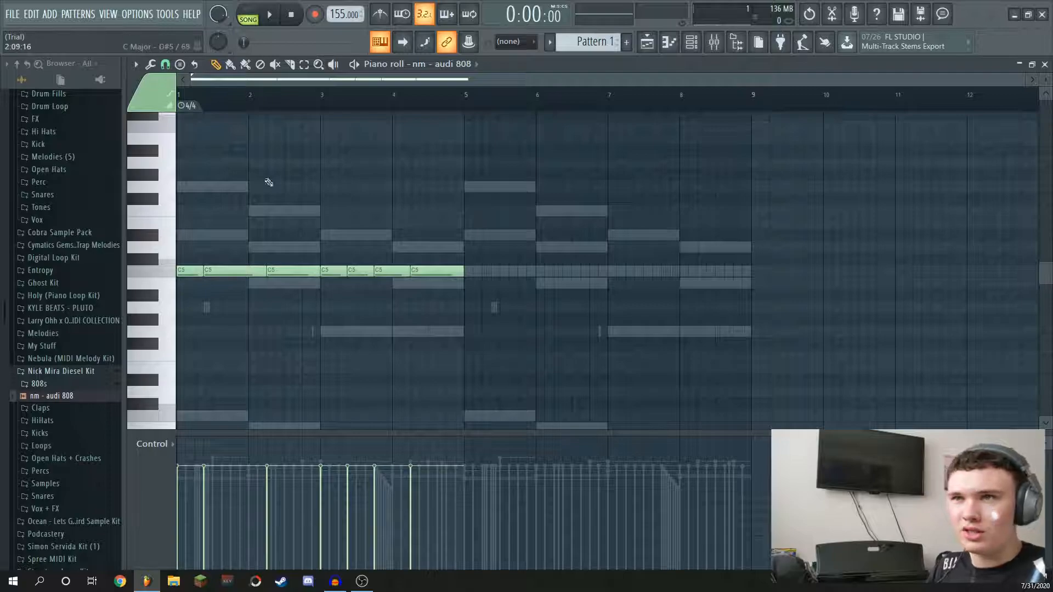
# - Transpose all 808 notes in bars 1–4 to C4, and lower the bar 2 note to B3
pyautogui.scroll(-5, 349, 222)
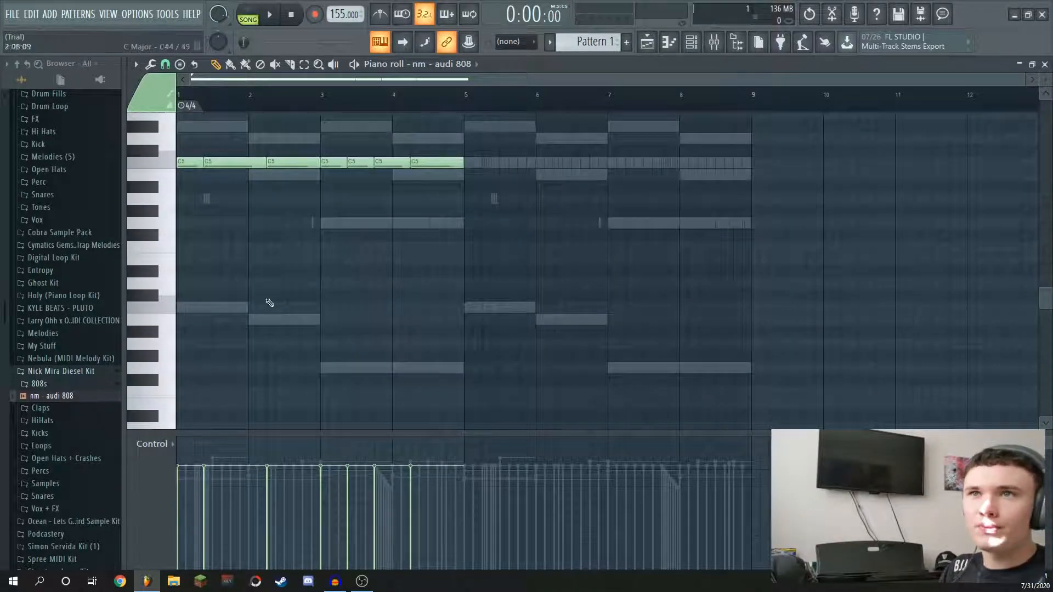
pyautogui.moveTo(506, 239); pyautogui.dragTo(181, 155)
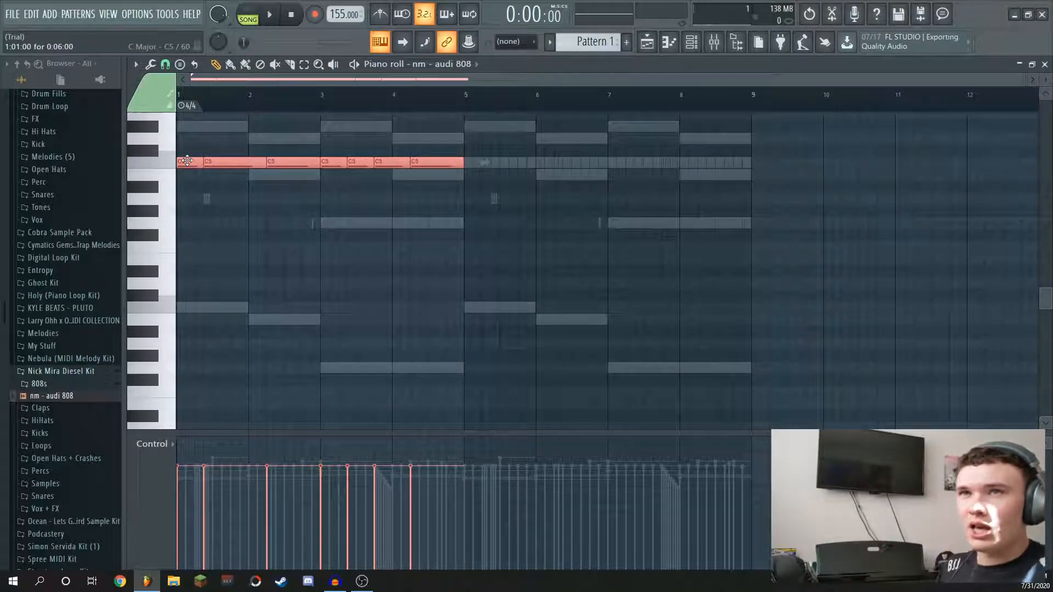
pyautogui.press('Down')
pyautogui.press('Down')
pyautogui.press('Down')
pyautogui.press('Down')
pyautogui.press('Down')
pyautogui.press('Down')
pyautogui.press('Down')
pyautogui.press('Down')
pyautogui.press('Down')
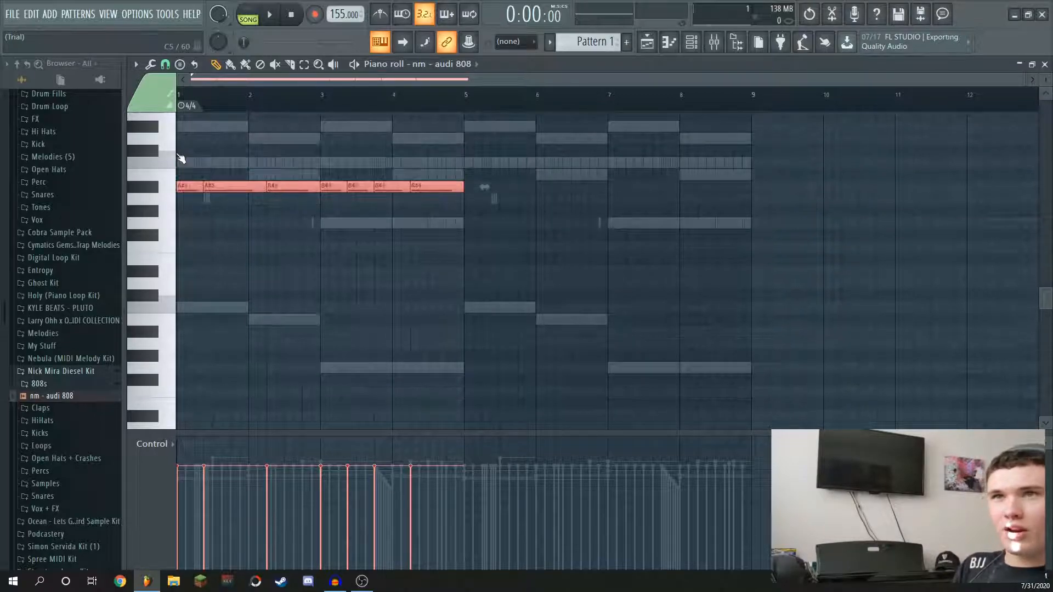
pyautogui.press('Down')
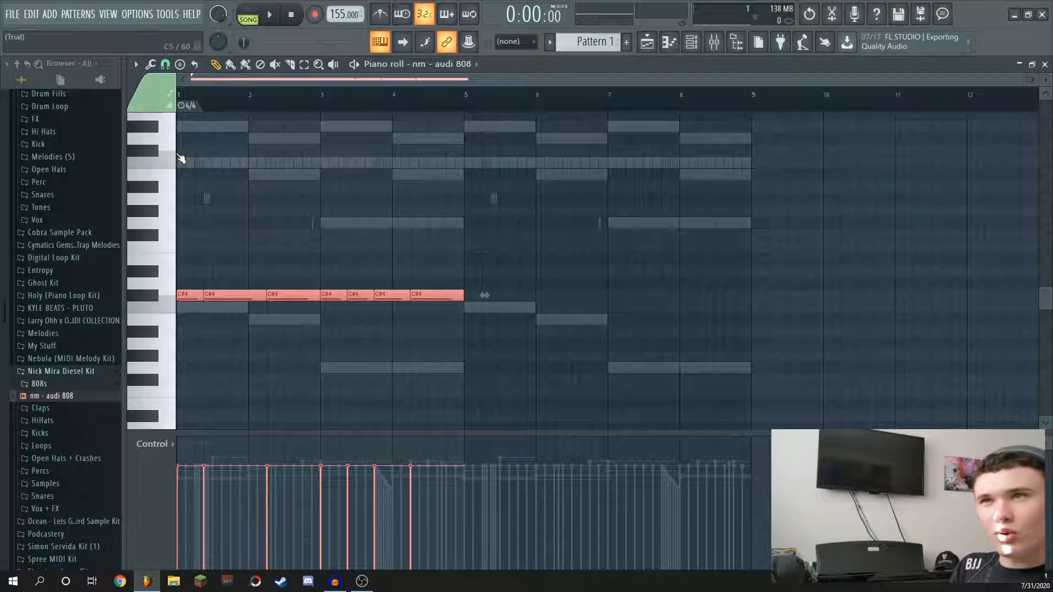
pyautogui.scroll(3, 296, 247)
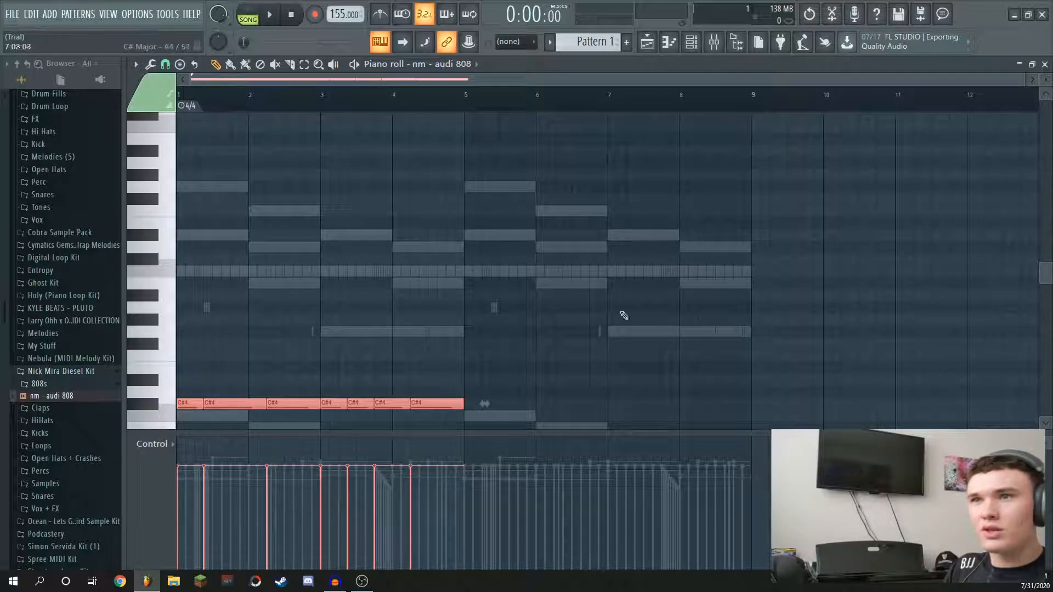
pyautogui.scroll(-5, 462, 281)
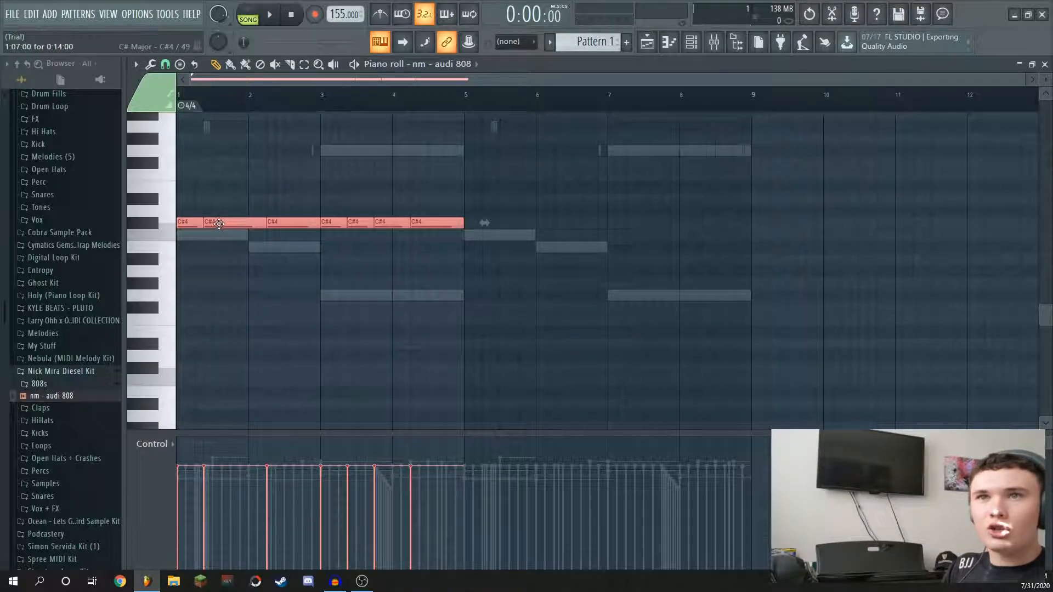
pyautogui.moveTo(218, 222); pyautogui.dragTo(217, 235)
pyautogui.click(323, 271)
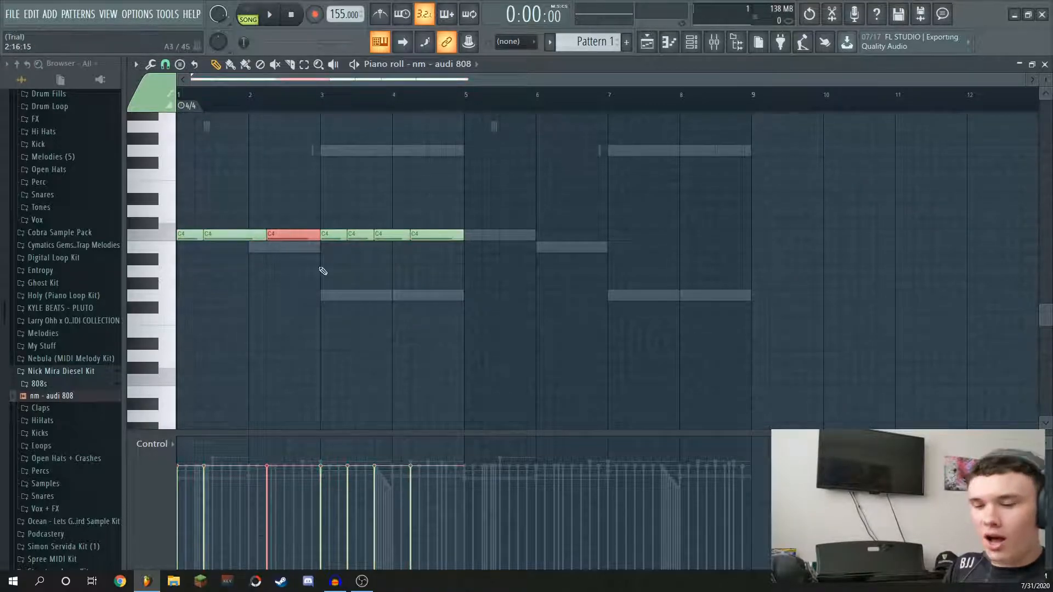
pyautogui.hotkey('shift', 'Down')
# - Lower the four 808 notes in bars 3–4 to G3 and shorten the second C4 note so it ends at bar 2
pyautogui.moveTo(305, 230); pyautogui.dragTo(512, 235)
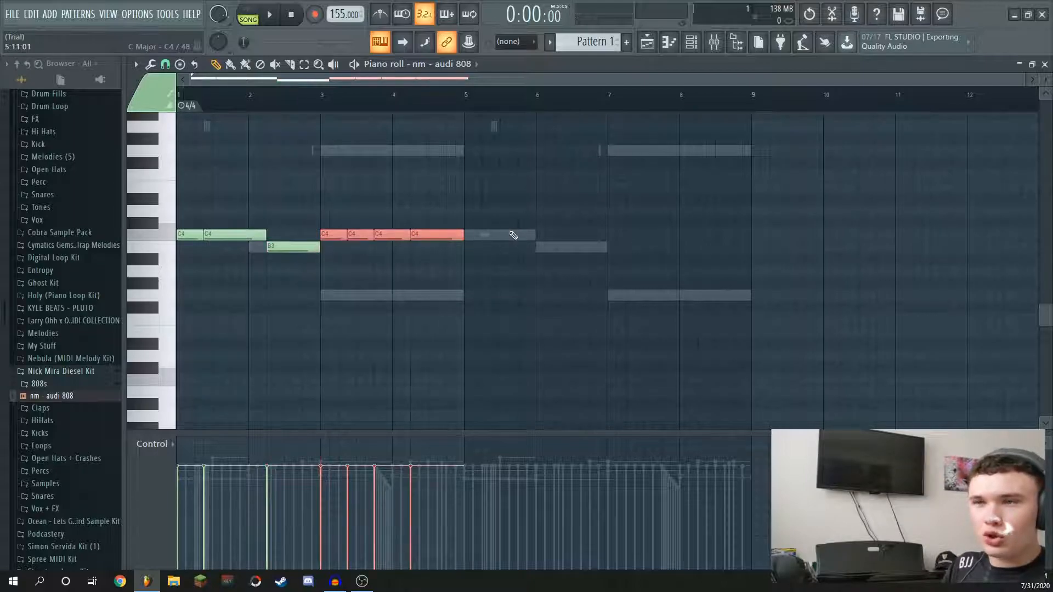
pyautogui.hotkey('shift', 'Down')
pyautogui.hotkey('shift', 'Down')
pyautogui.hotkey('shift', 'Down')
pyautogui.hotkey('shift', 'Down')
pyautogui.hotkey('shift', 'Down')
pyautogui.hotkey('ctrl', 'd')
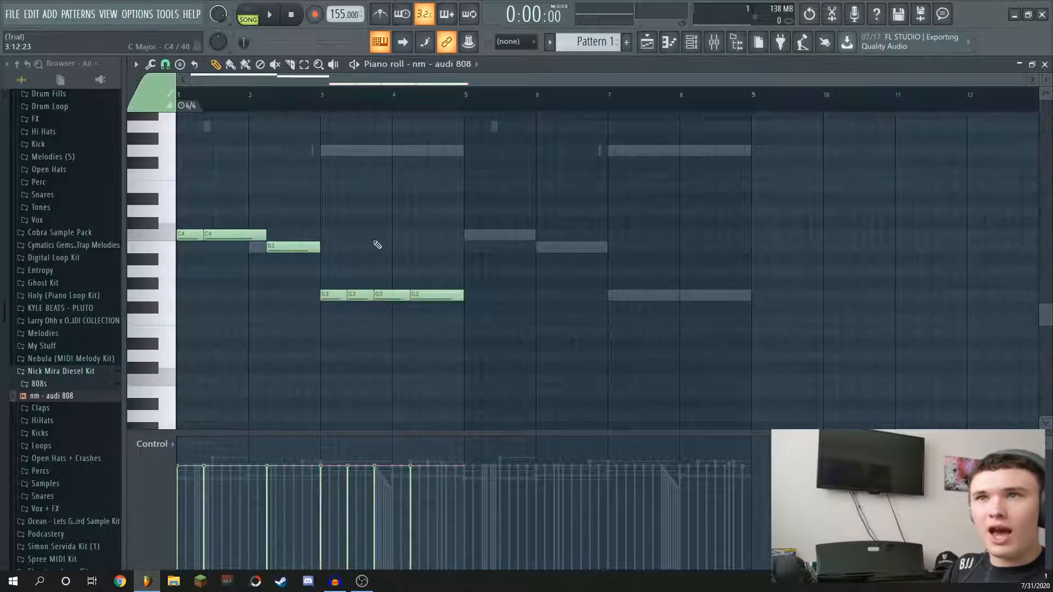
pyautogui.moveTo(252, 237); pyautogui.dragTo(248, 237)
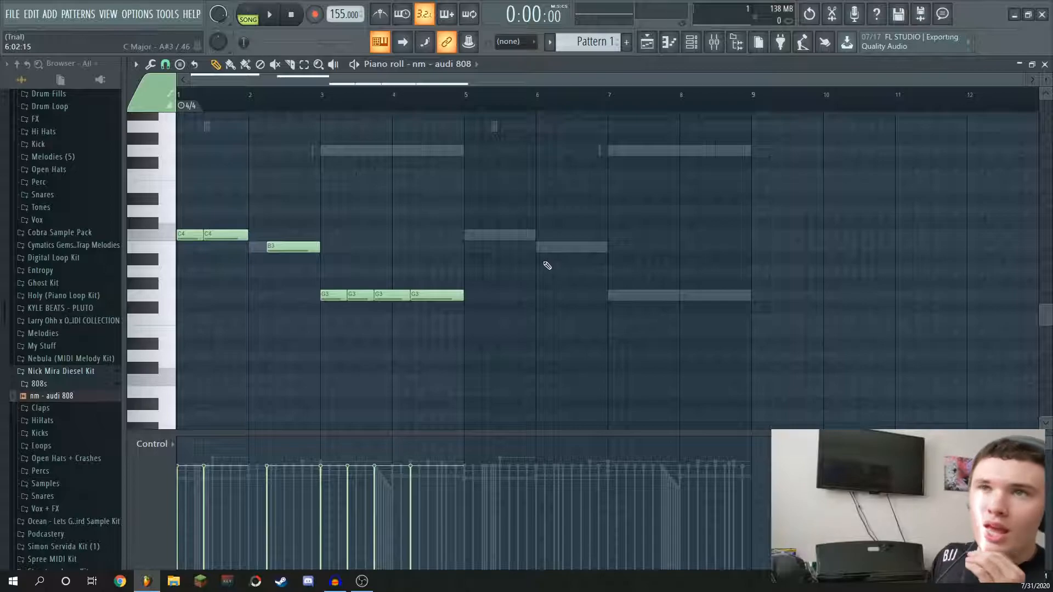
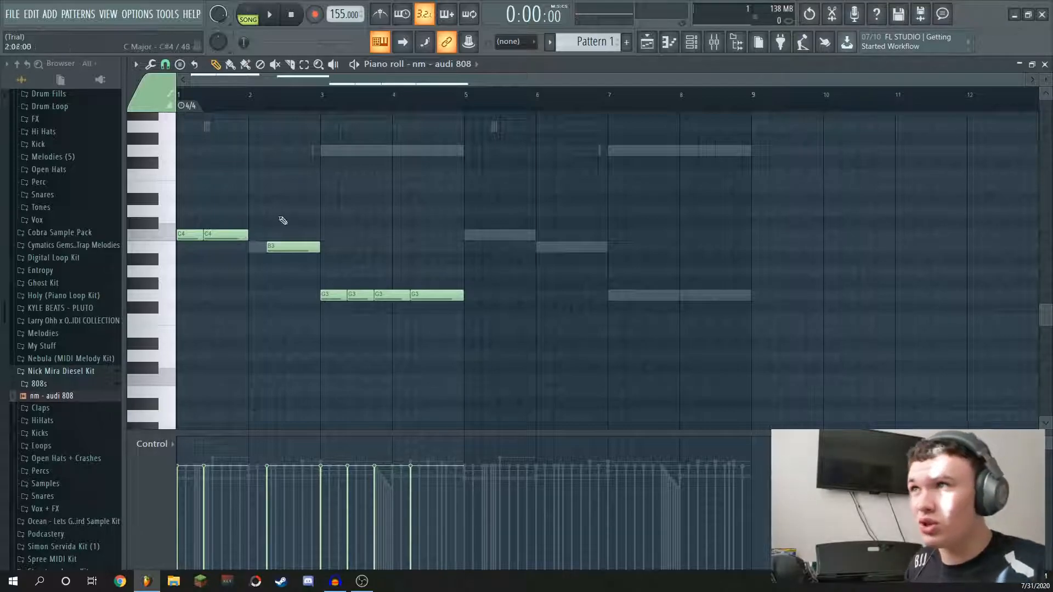
# - Open the nm - audi 808 channel settings and turn off the use of loop points
pyautogui.click(691, 48)
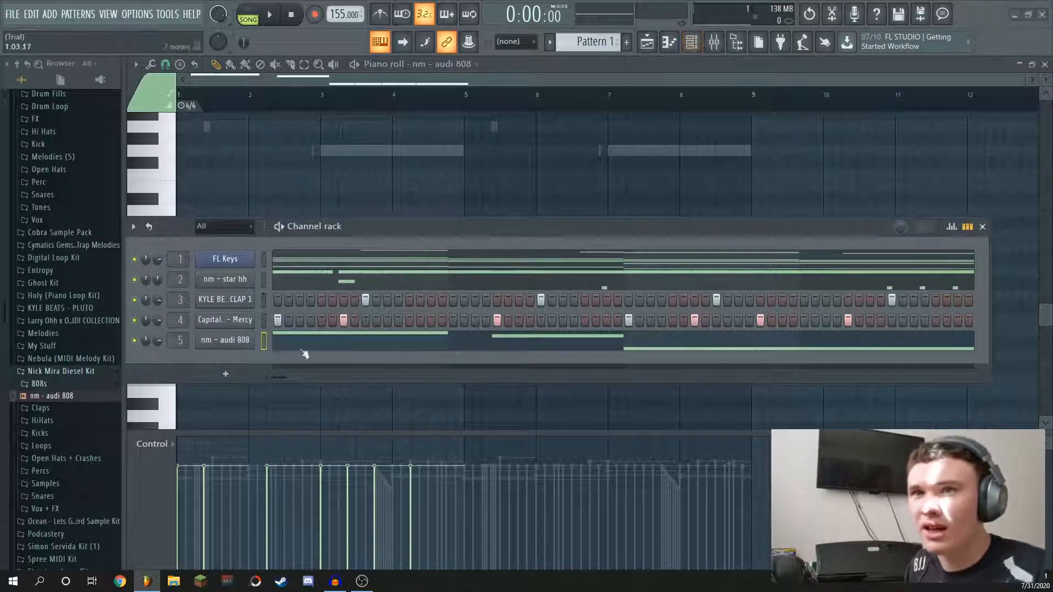
pyautogui.click(225, 340)
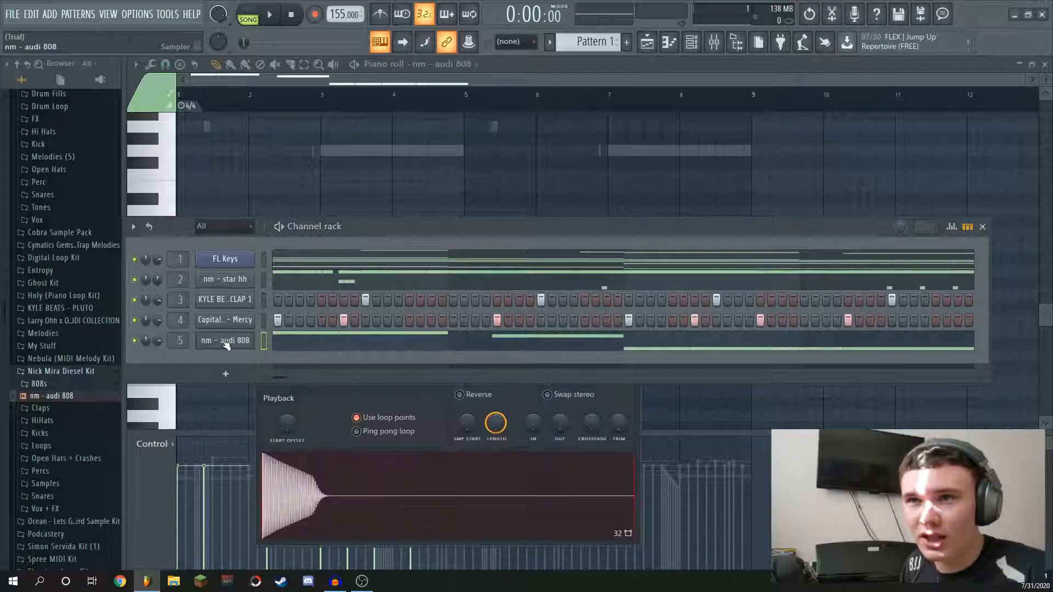
pyautogui.click(982, 226)
pyautogui.moveTo(529, 241); pyautogui.dragTo(580, 136)
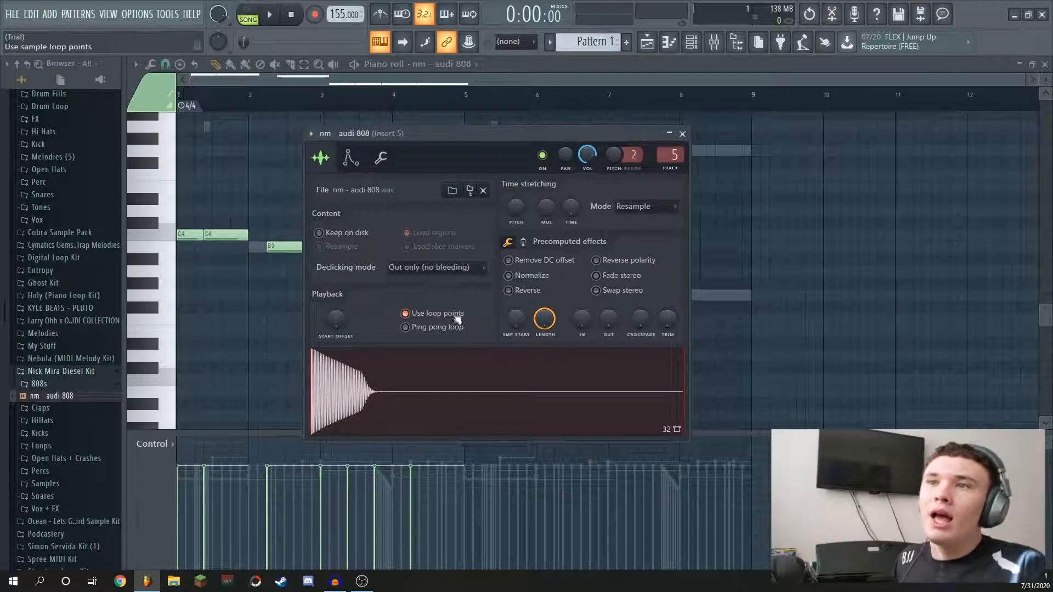
pyautogui.click(406, 314)
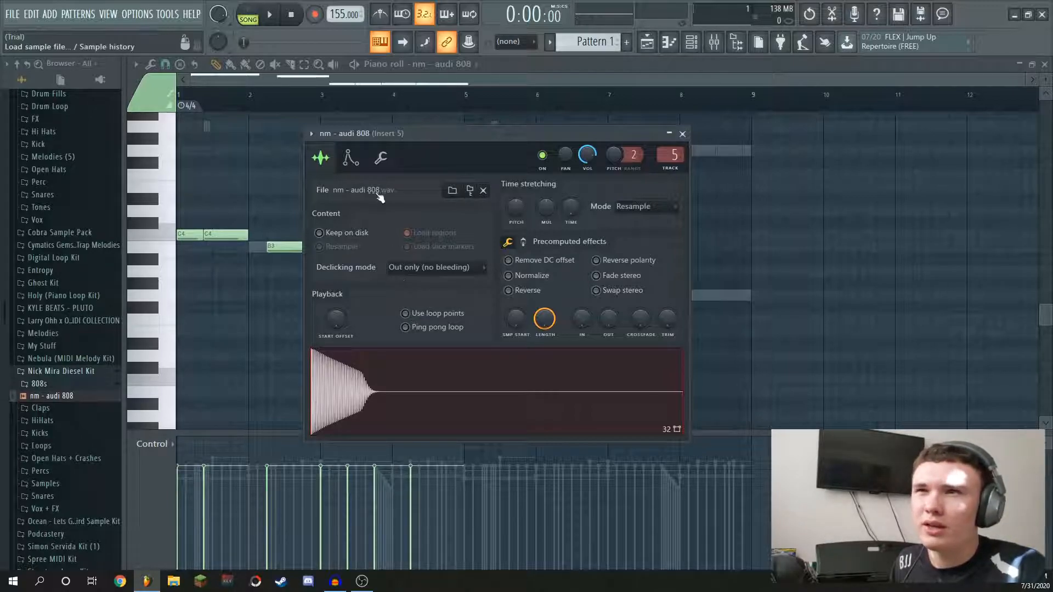
# - Shape the 808's volume envelope with maximum hold and with attack, decay, sustain and release at zero
pyautogui.click(350, 158)
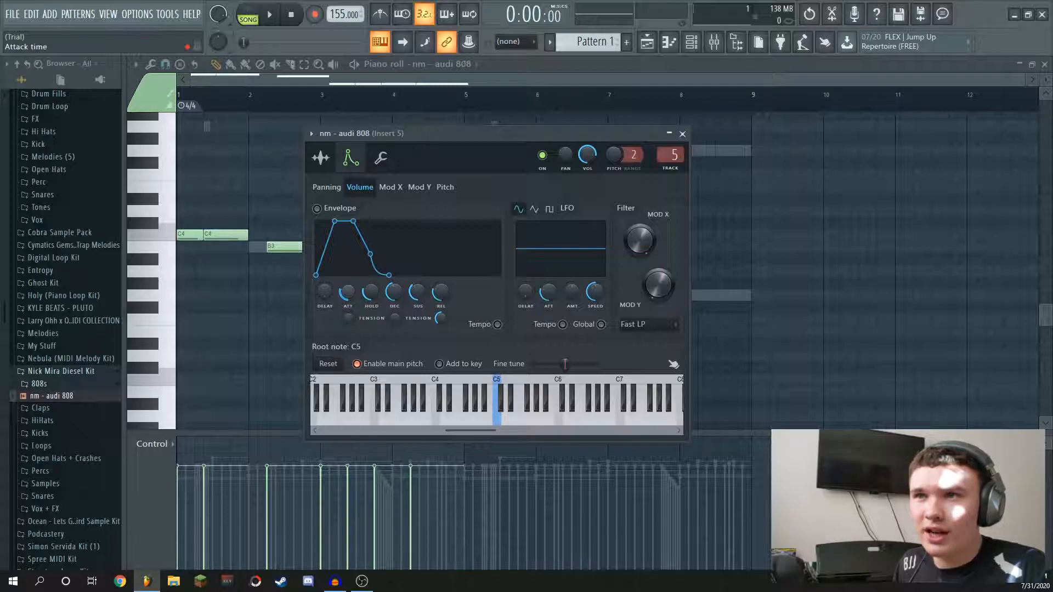
pyautogui.moveTo(348, 292); pyautogui.dragTo(347, 318)
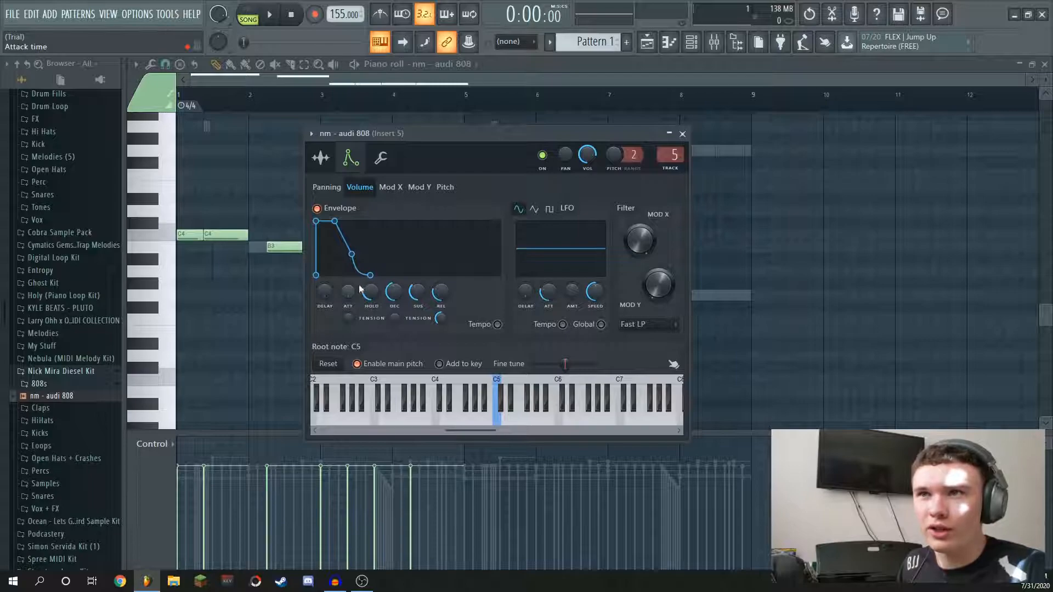
pyautogui.moveTo(371, 293); pyautogui.dragTo(371, 269)
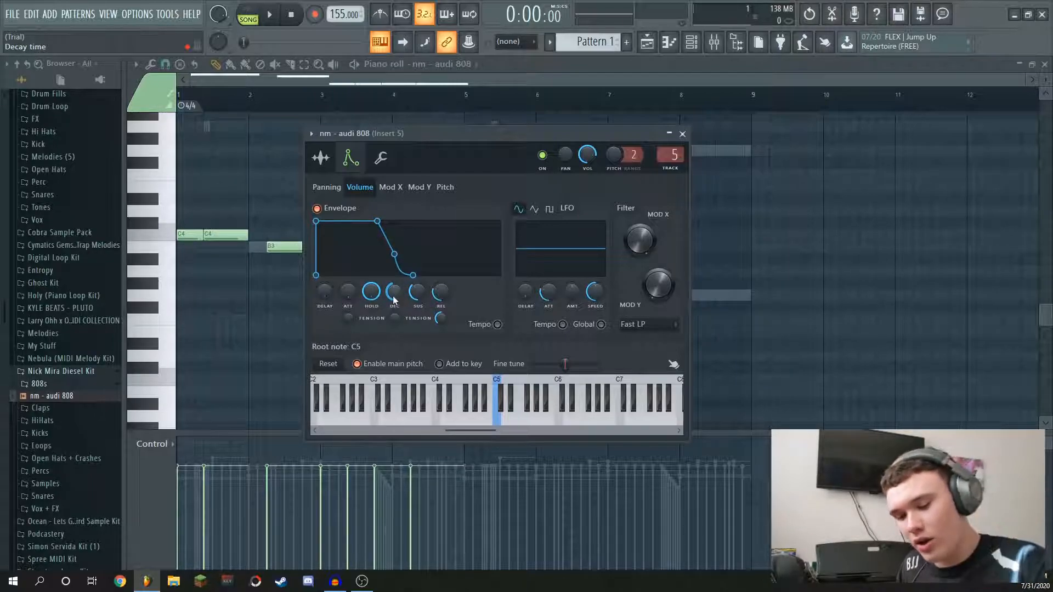
pyautogui.moveTo(394, 299); pyautogui.dragTo(441, 317)
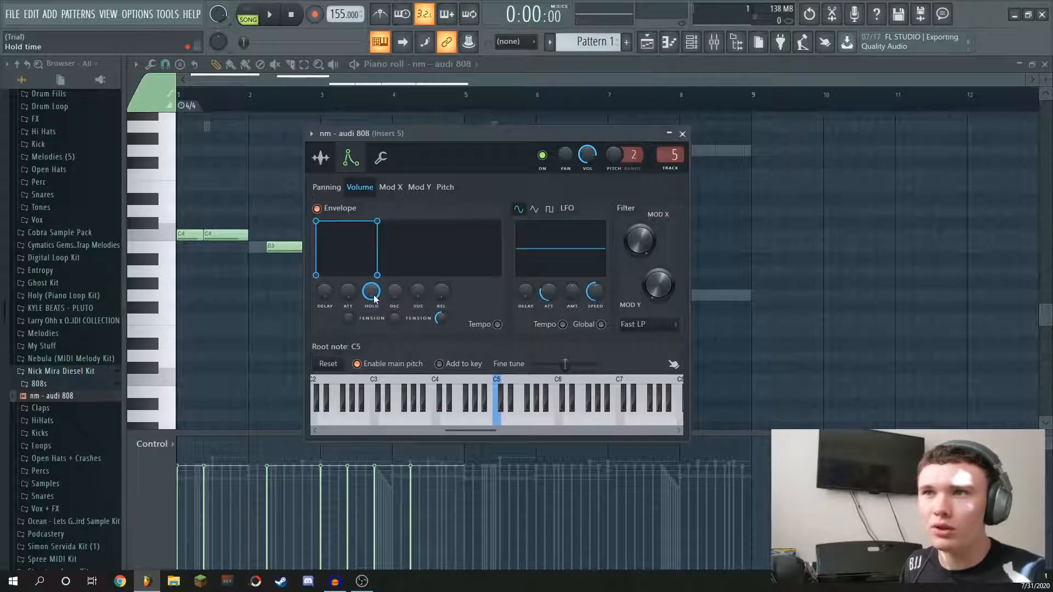
pyautogui.click(682, 134)
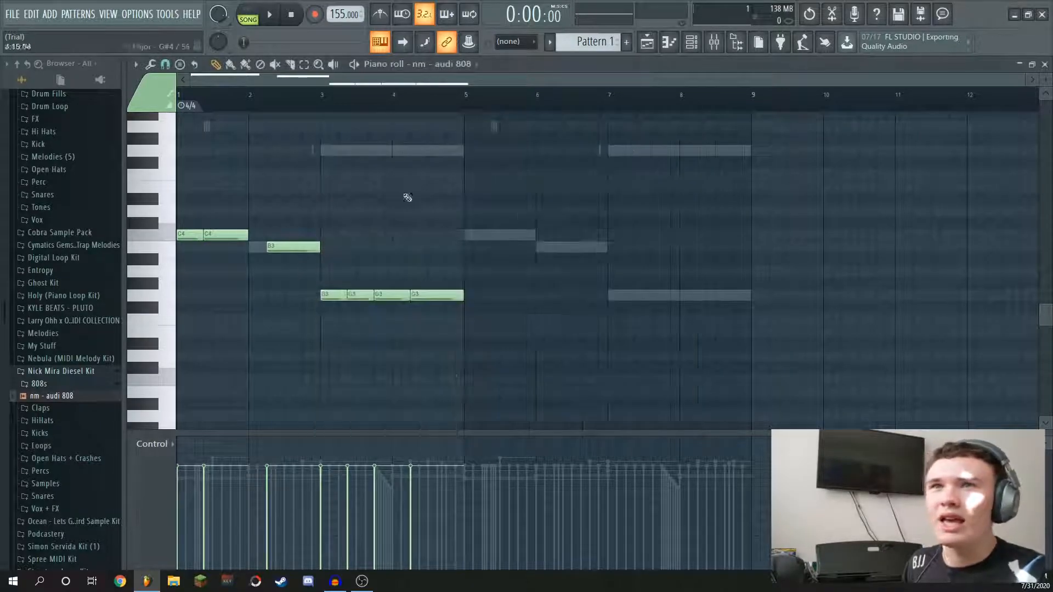
# - Examine the placement of the 808 notes in bars 1–4 against the ghost notes of the melody
pyautogui.scroll(-2, 317, 173)
pyautogui.scroll(4, 317, 173)
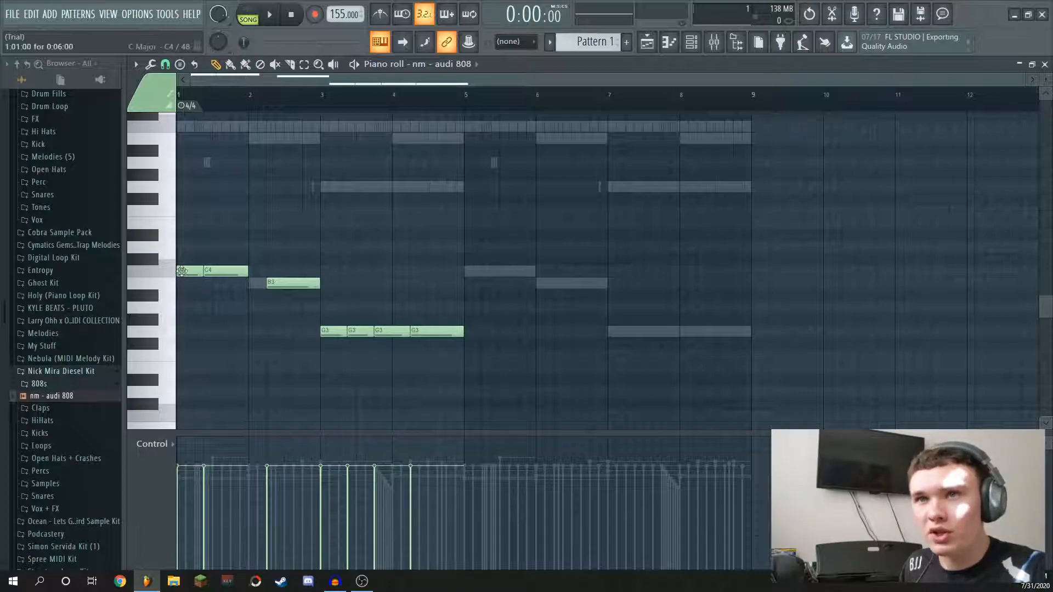
pyautogui.scroll(5, 178, 266)
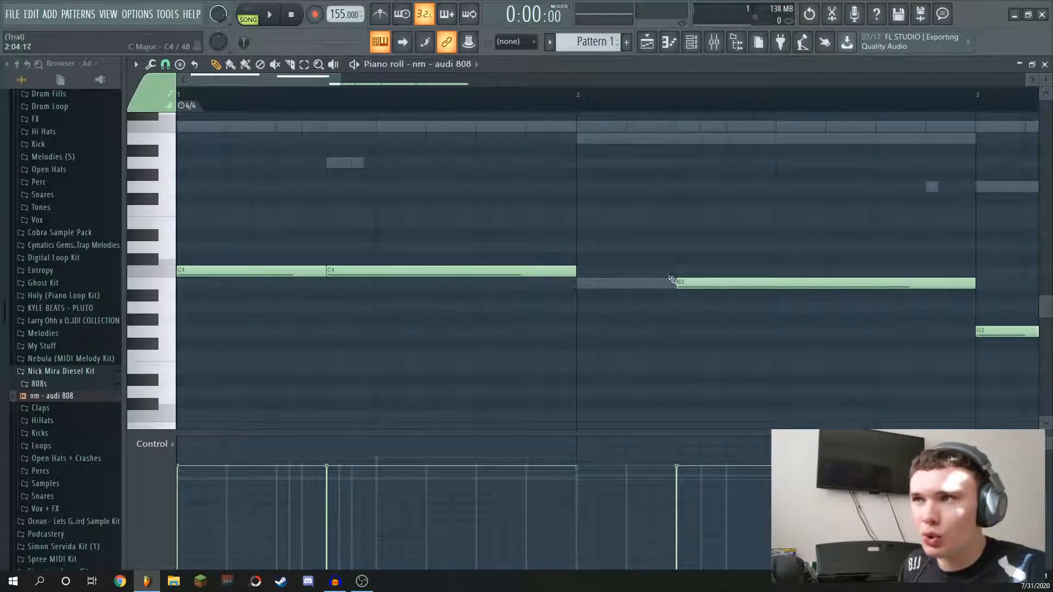
pyautogui.scroll(-4, 623, 107)
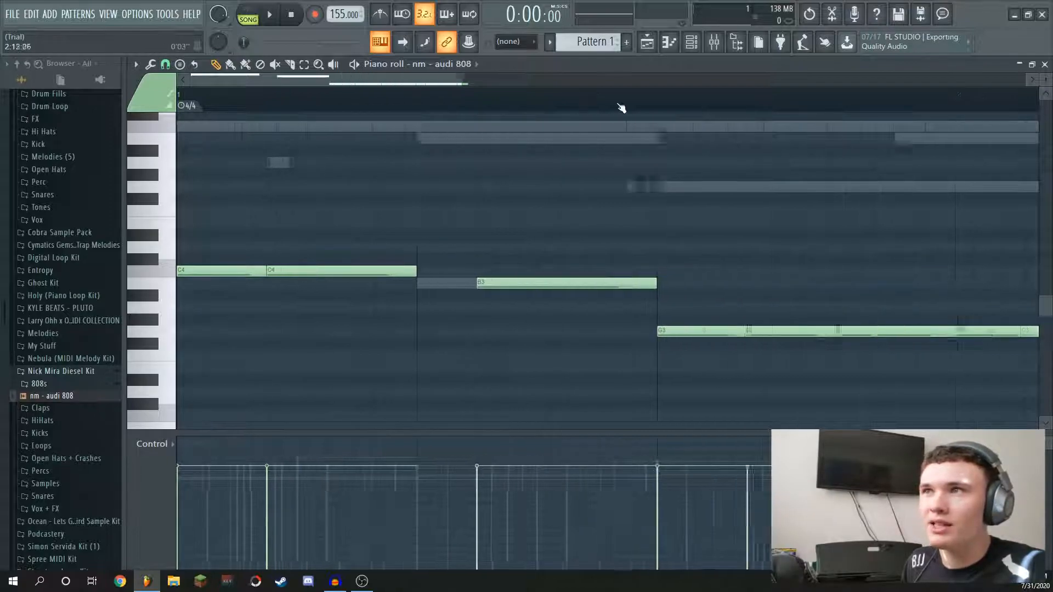
pyautogui.scroll(5, 430, 256)
pyautogui.scroll(-5, 425, 310)
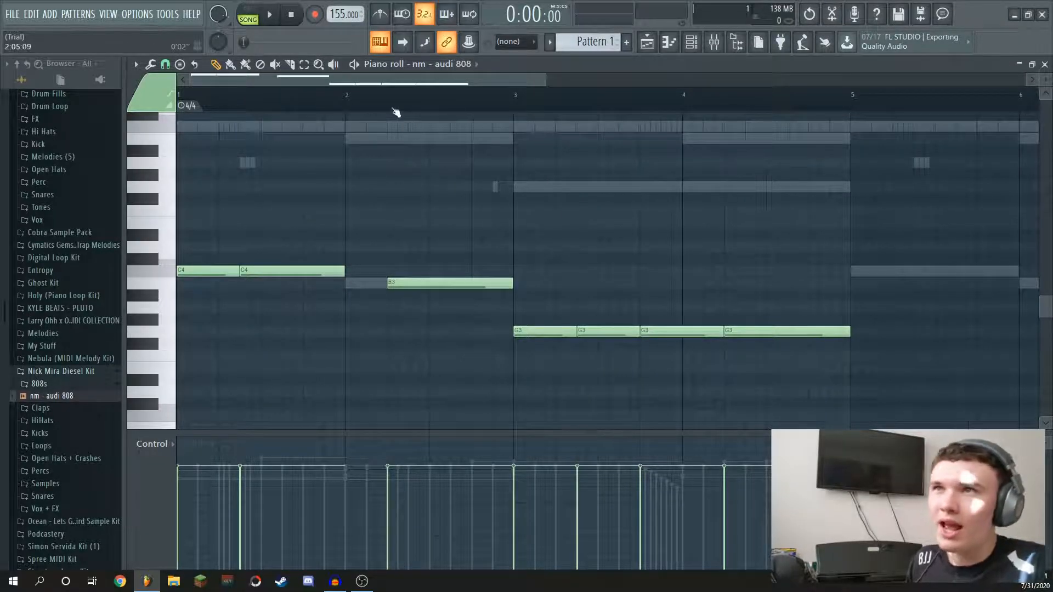
pyautogui.scroll(-4, 394, 111)
pyautogui.scroll(3, 383, 195)
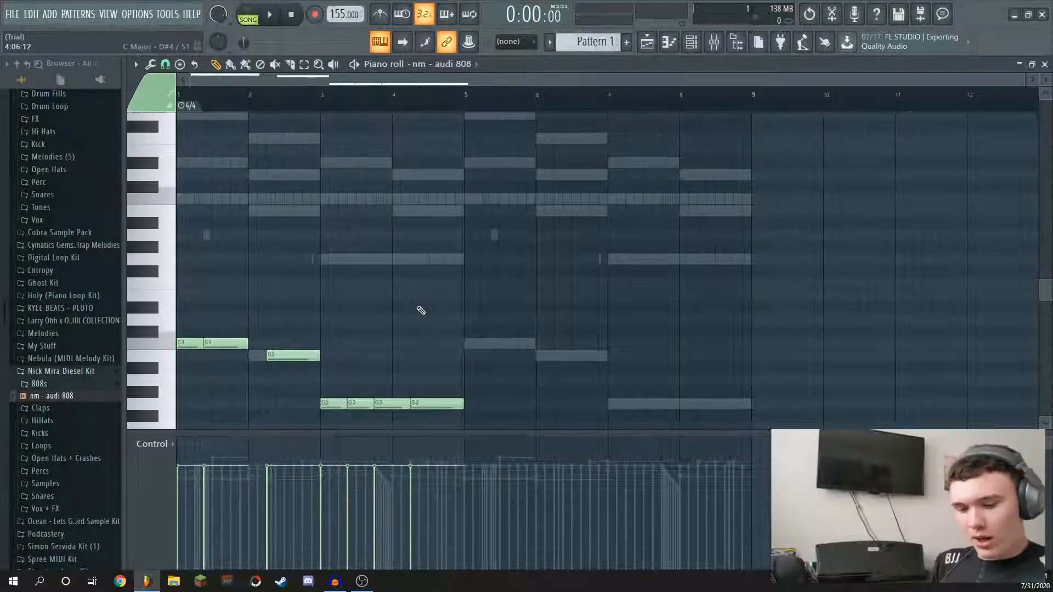
# - Transpose all the 808 notes up two octaves and play the song to check how they sound
pyautogui.hotkey('ctrl', 'Up')
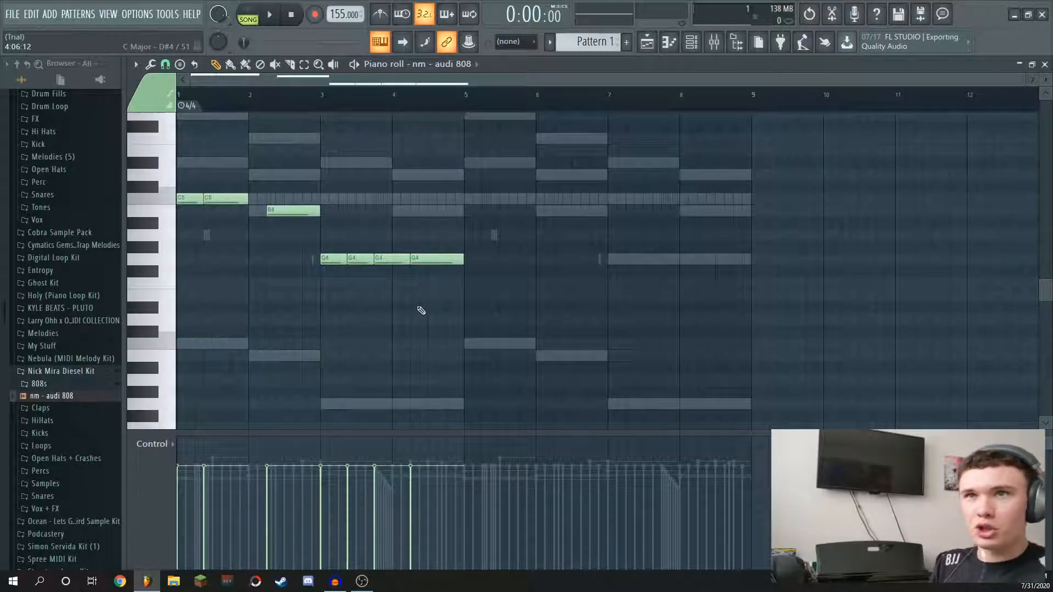
pyautogui.hotkey('ctrl', 'Up')
pyautogui.scroll(3, 442, 278)
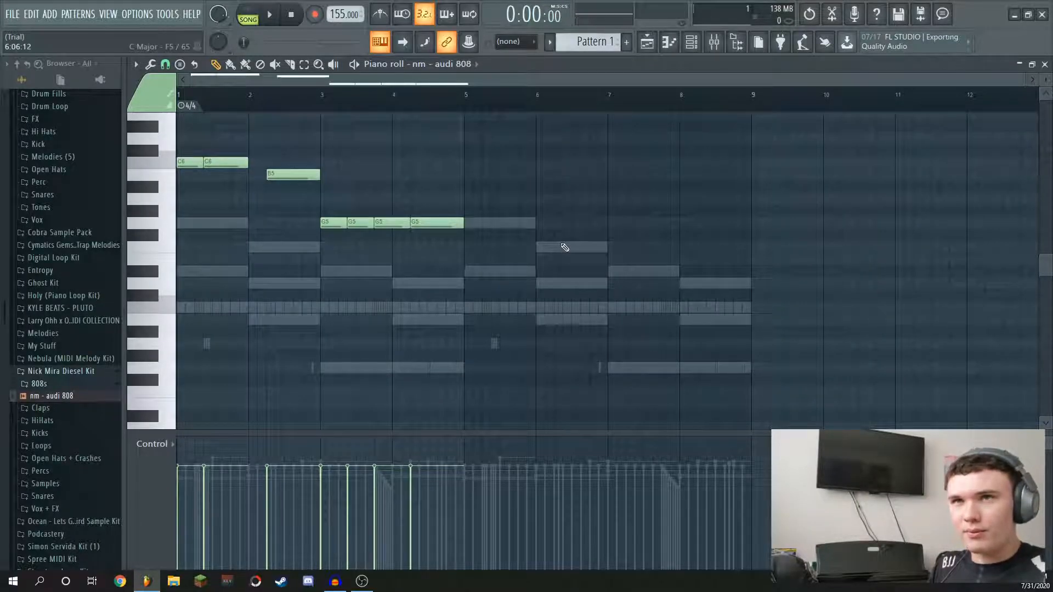
pyautogui.press('space')
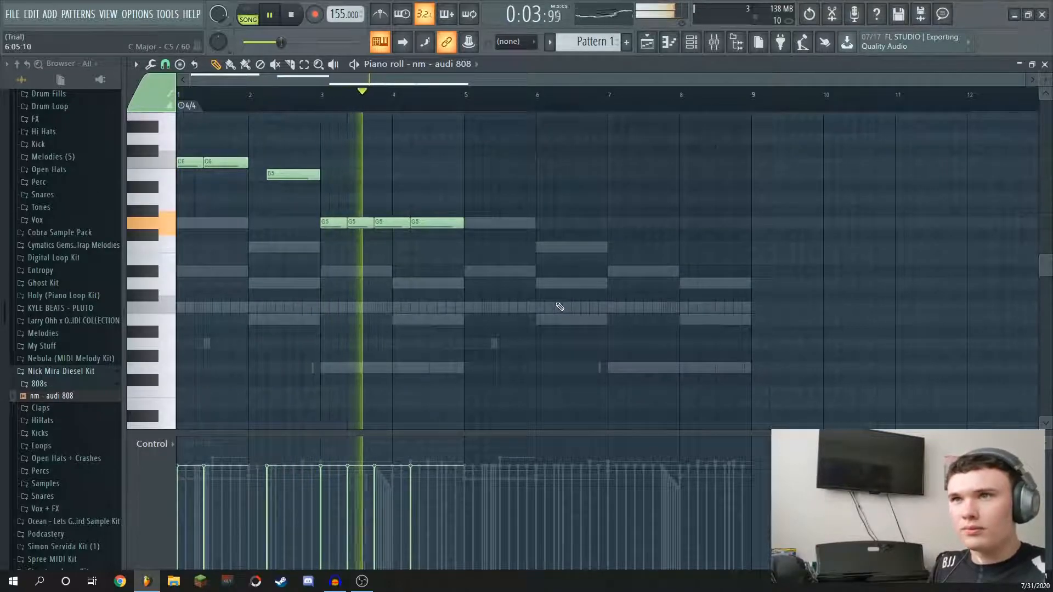
# - Stop playback and slice the final G5 note of the 808 in bar 4 into two equal halves
pyautogui.press('space')
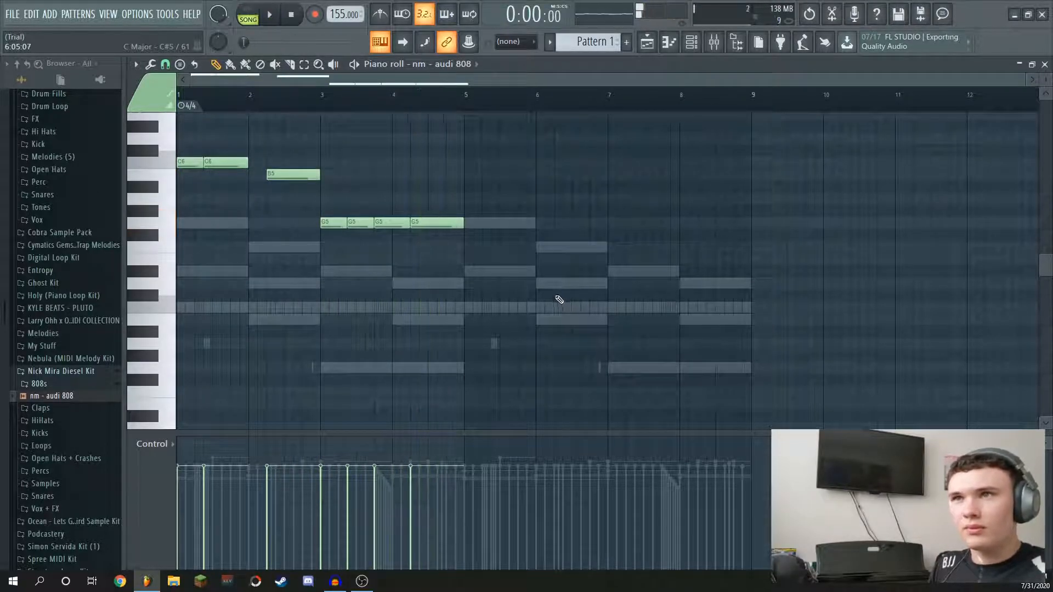
pyautogui.scroll(3, 444, 148)
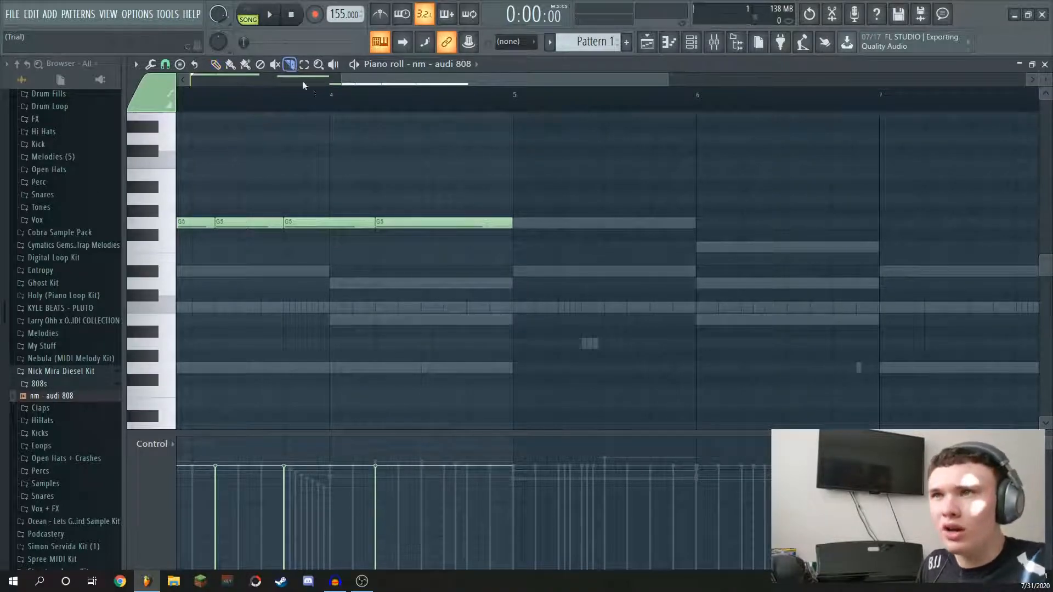
pyautogui.moveTo(451, 228); pyautogui.dragTo(460, 233)
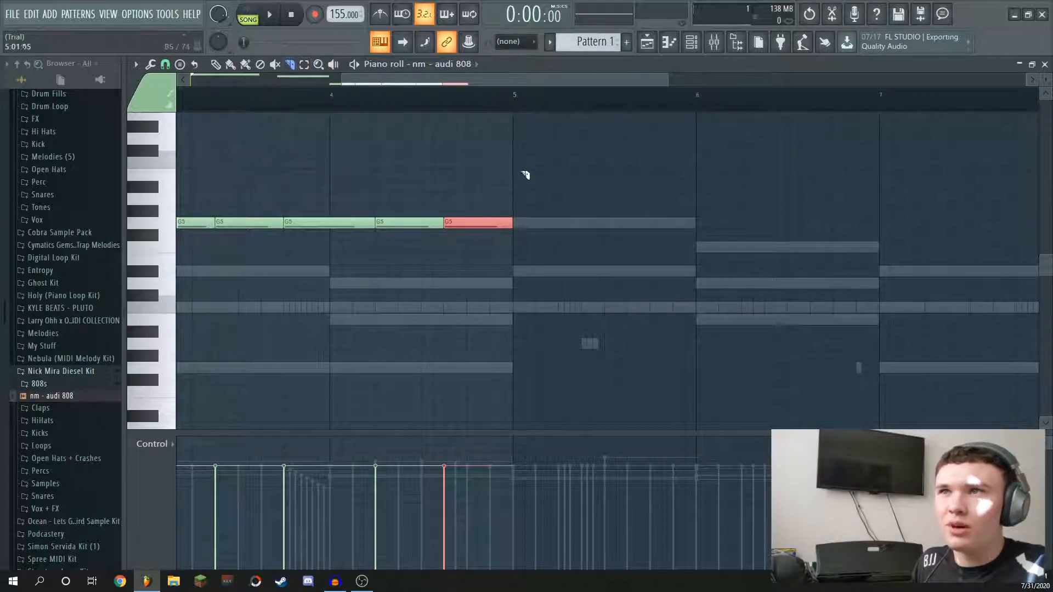
pyautogui.moveTo(479, 178); pyautogui.dragTo(479, 119)
pyautogui.moveTo(499, 181); pyautogui.dragTo(651, 201)
pyautogui.moveTo(741, 226); pyautogui.dragTo(807, 260)
pyautogui.moveTo(742, 230); pyautogui.dragTo(638, 159)
pyautogui.moveTo(717, 268); pyautogui.dragTo(825, 313)
pyautogui.moveTo(780, 240); pyautogui.dragTo(716, 201)
pyautogui.moveTo(601, 329); pyautogui.dragTo(724, 332)
pyautogui.moveTo(723, 198); pyautogui.dragTo(658, 184)
pyautogui.moveTo(661, 353); pyautogui.dragTo(782, 364)
pyautogui.moveTo(752, 294); pyautogui.dragTo(776, 228)
pyautogui.moveTo(696, 162); pyautogui.dragTo(705, 184)
pyautogui.moveTo(579, 151); pyautogui.dragTo(762, 163)
pyautogui.moveTo(695, 176); pyautogui.dragTo(694, 205)
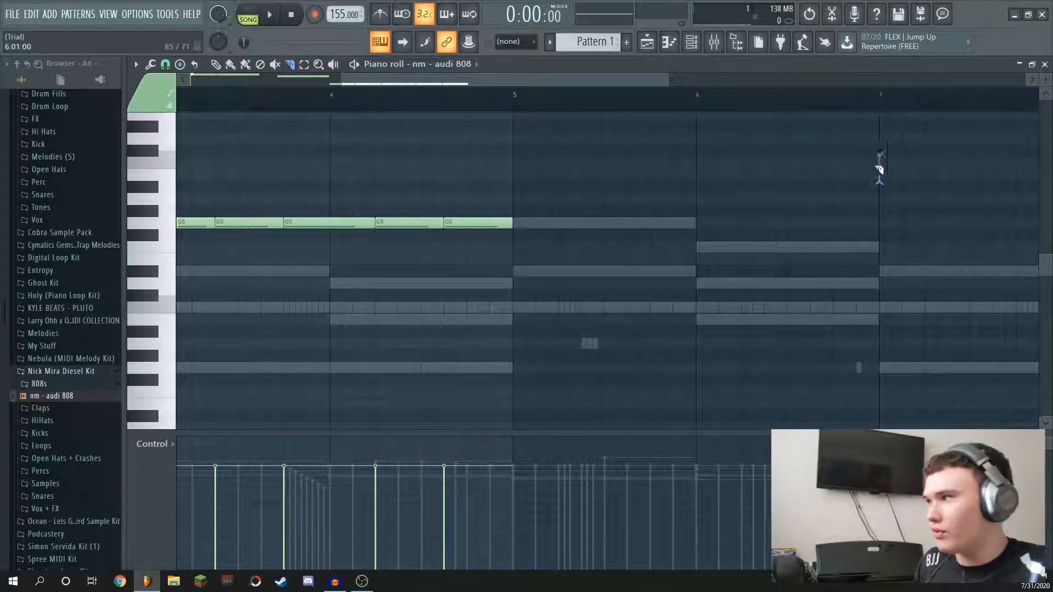
pyautogui.moveTo(627, 167); pyautogui.dragTo(478, 261)
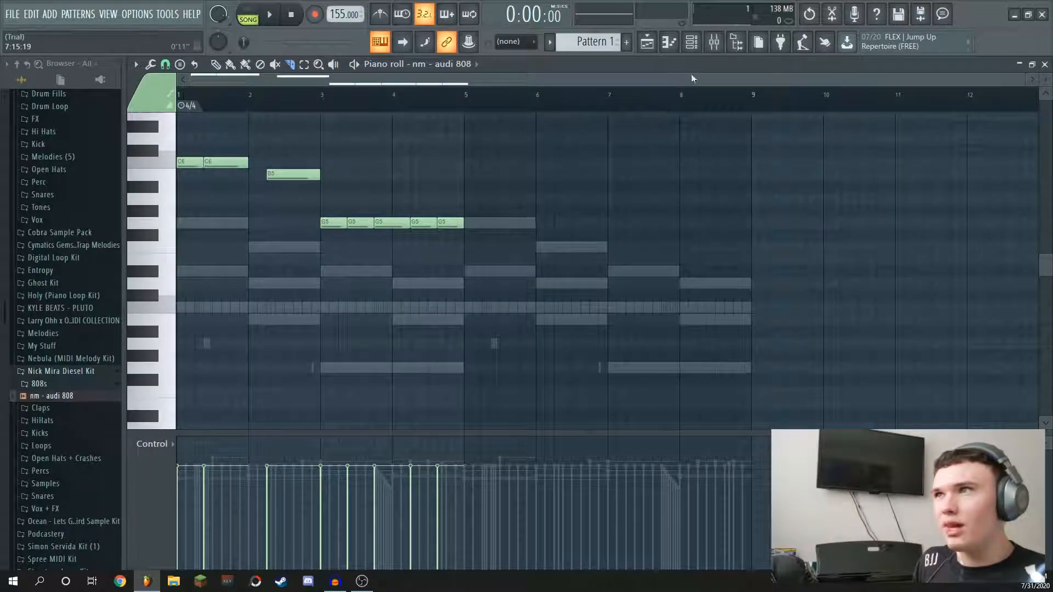
# - Open the kick's notes and add a kick in bar 4 at the start of the newly cut 808 note
pyautogui.click(692, 42)
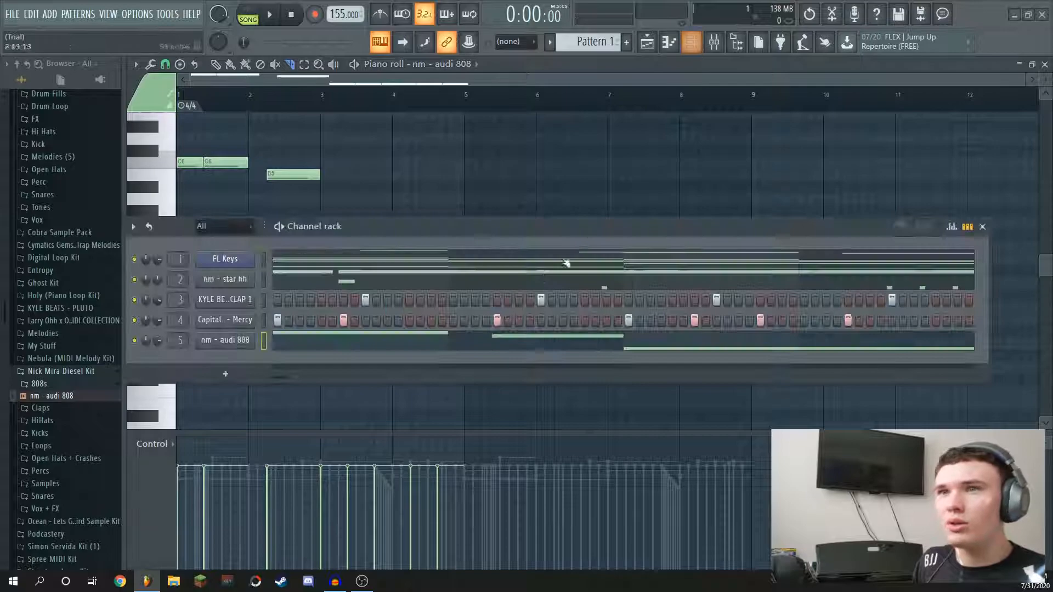
pyautogui.rightClick(253, 317)
pyautogui.click(274, 319)
pyautogui.click(982, 227)
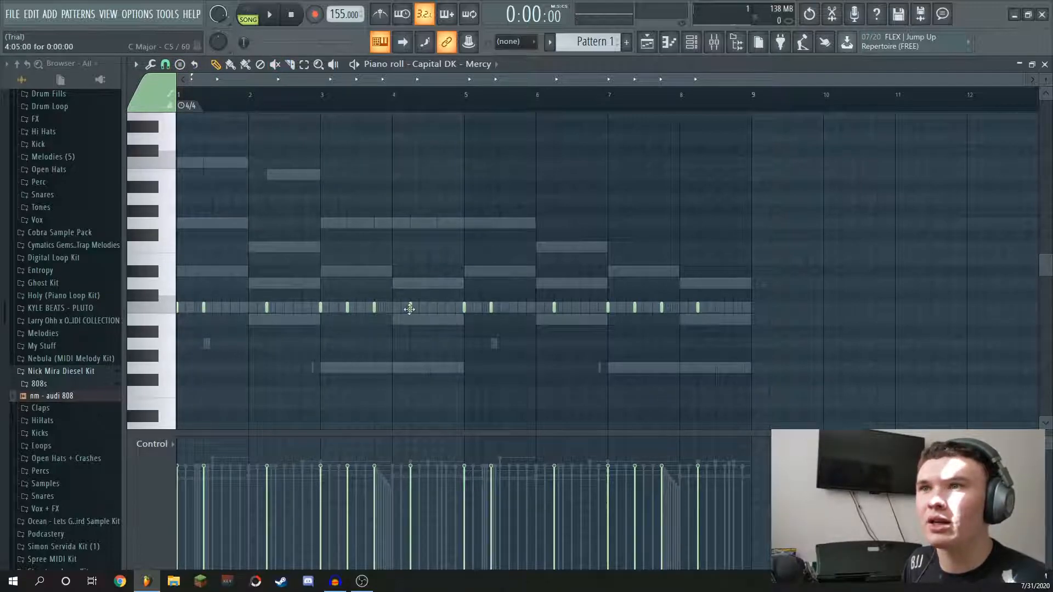
pyautogui.click(437, 308)
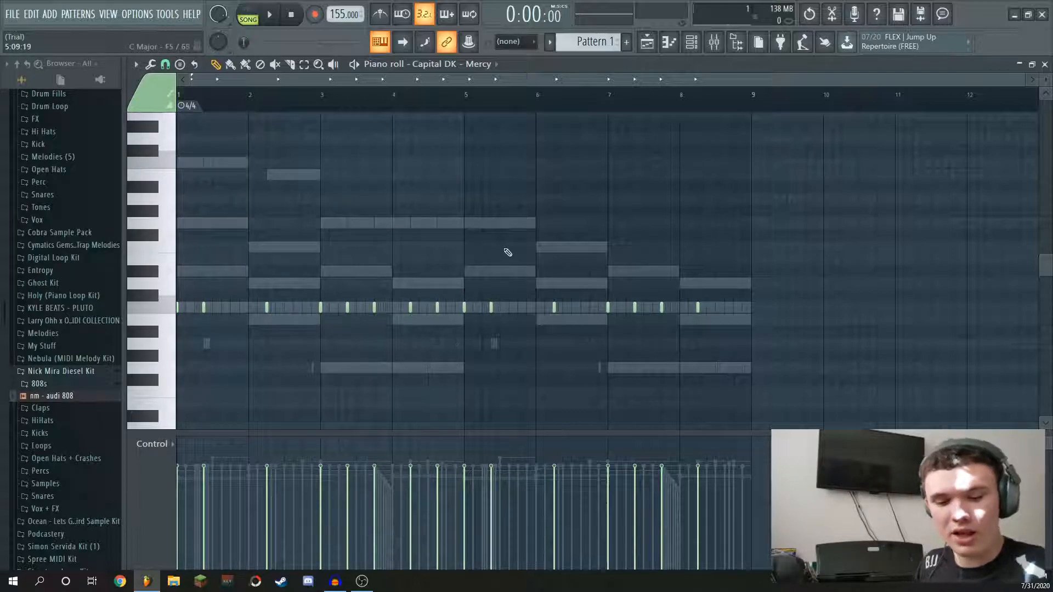
# - Return to the playlist and play the song to hear the added kick with the 808
pyautogui.click(1045, 65)
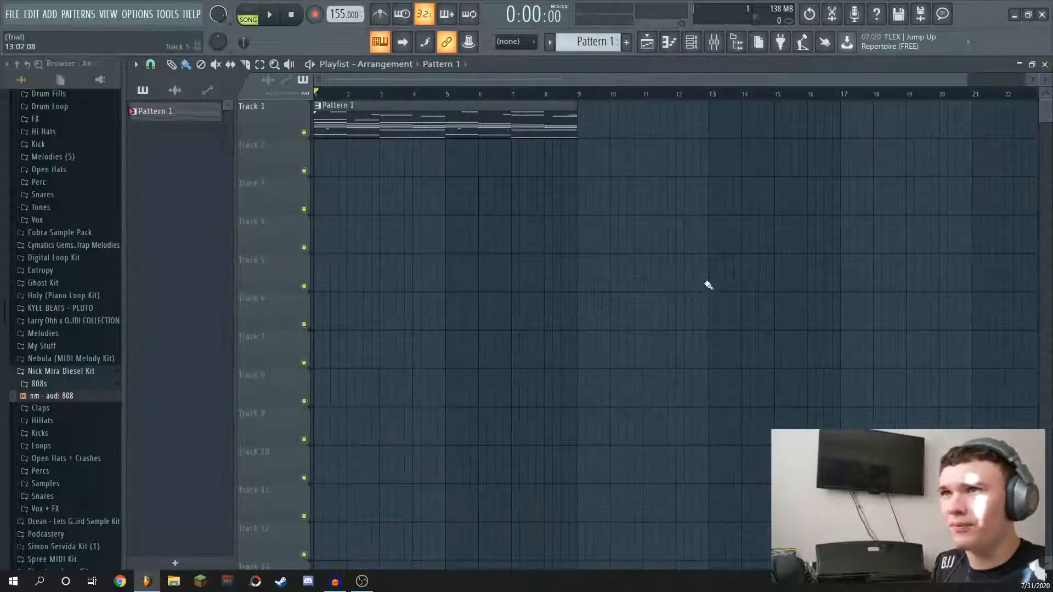
pyautogui.press('space')
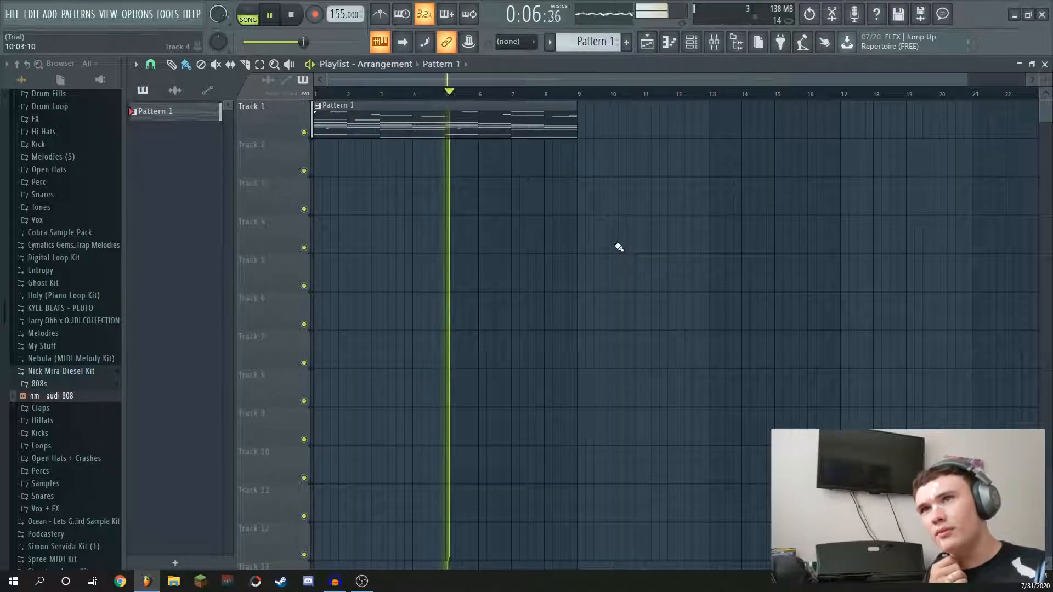
pyautogui.press('space')
# - Duplicate the four-bar 808 note pattern into bars 5–8 and close the note editor
pyautogui.click(691, 42)
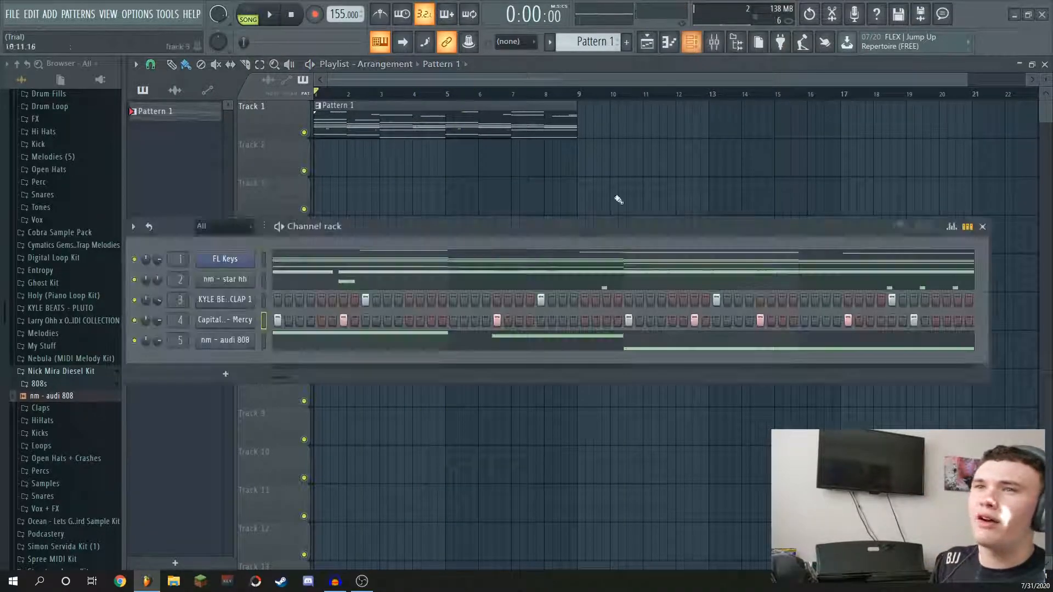
pyautogui.rightClick(239, 345)
pyautogui.click(259, 354)
pyautogui.click(981, 228)
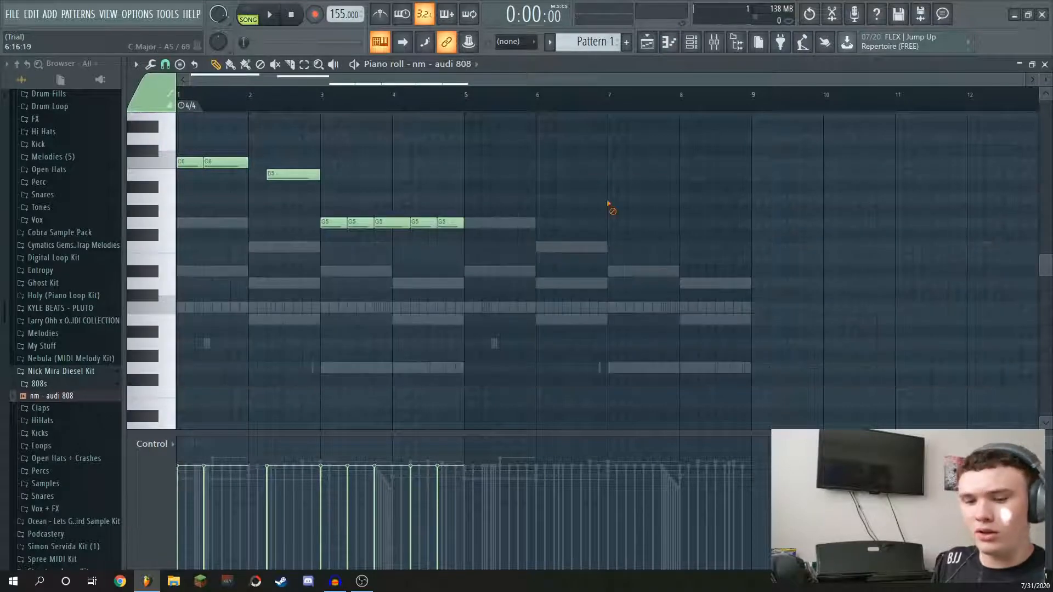
pyautogui.hotkey('ctrl', 'b')
pyautogui.hotkey('ctrl', 'd')
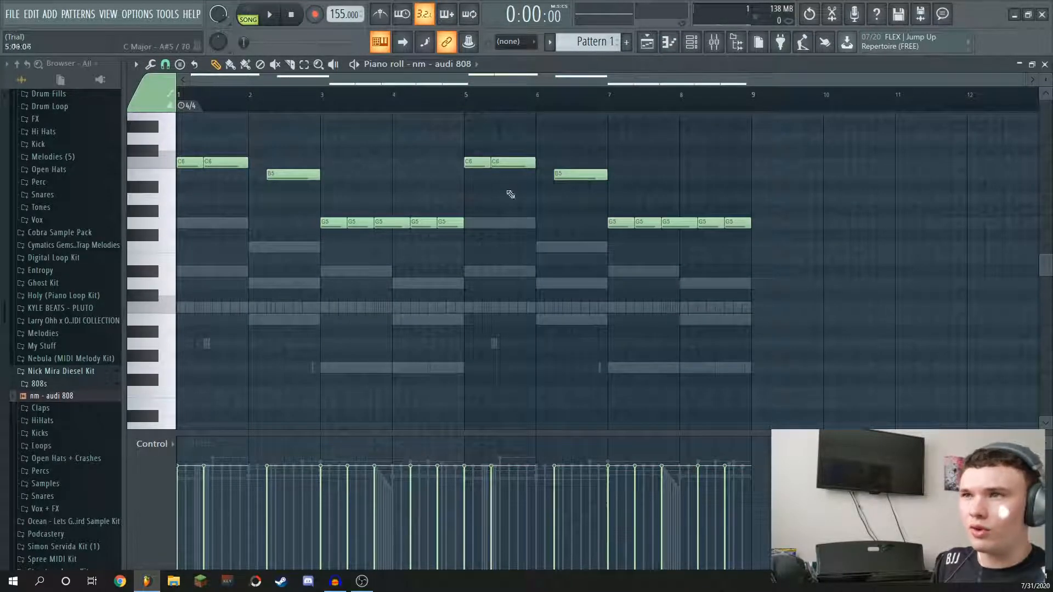
pyautogui.click(1044, 64)
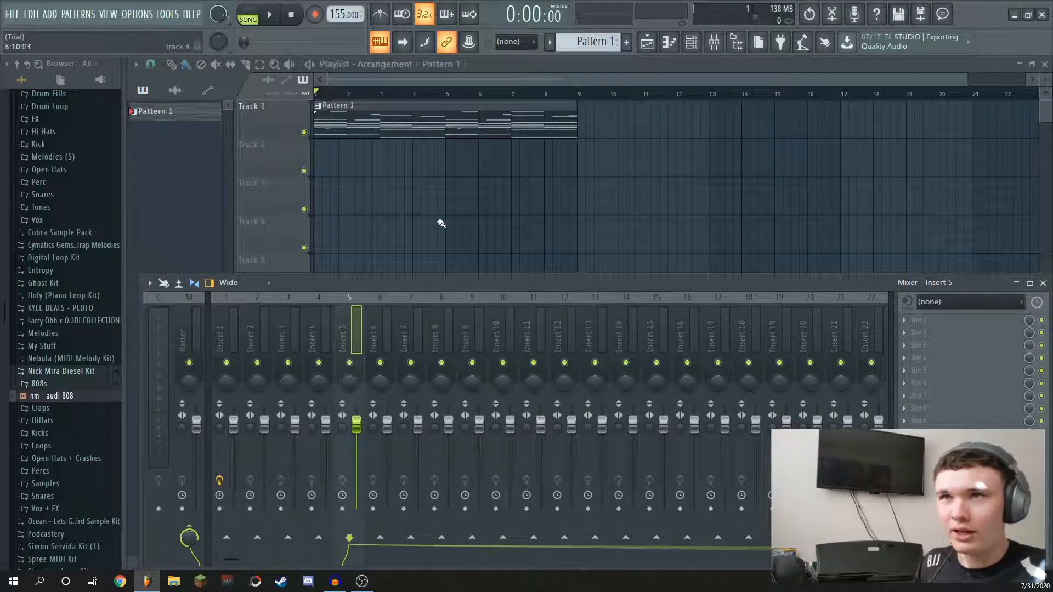
# - Show the mixer with the channel rack above it and play the song to compare the levels of the channels
pyautogui.press('F9')
pyautogui.click(692, 43)
pyautogui.click(692, 43)
pyautogui.click(713, 43)
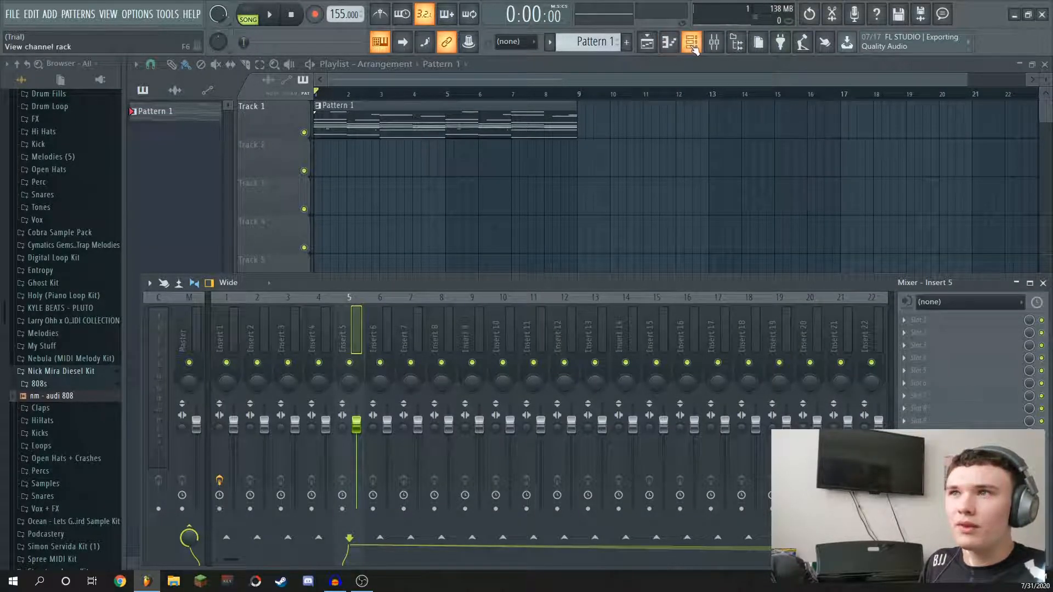
pyautogui.click(693, 43)
pyautogui.moveTo(518, 219); pyautogui.dragTo(526, 196)
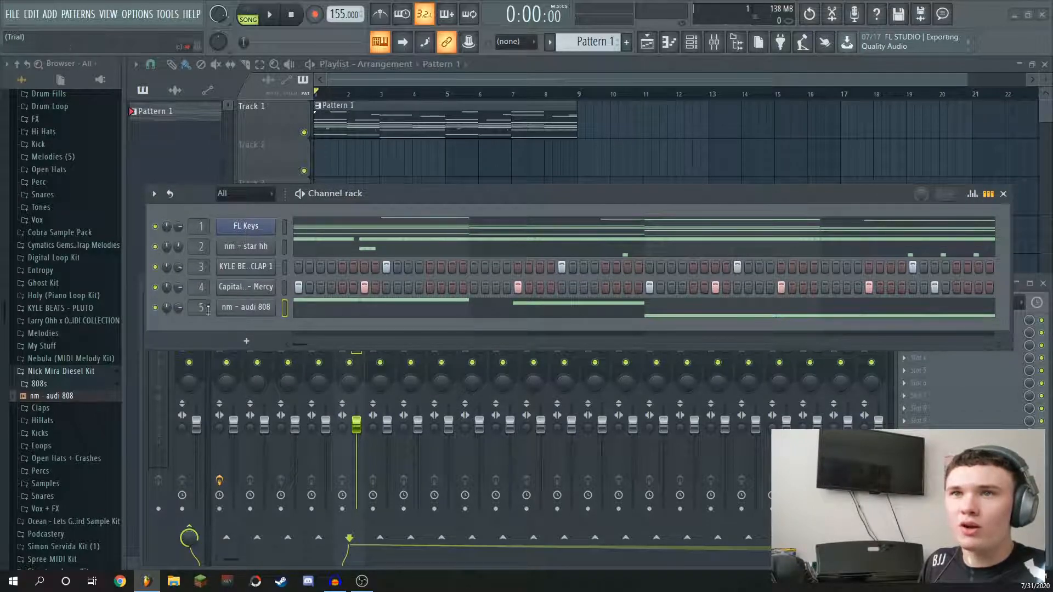
pyautogui.click(1002, 193)
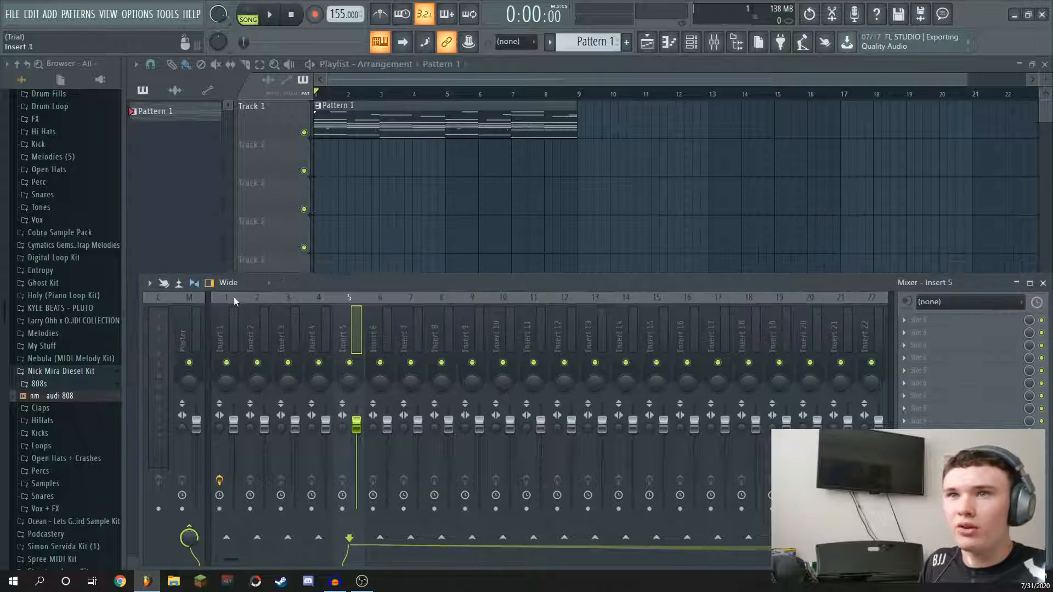
pyautogui.press('F6')
pyautogui.moveTo(457, 196); pyautogui.dragTo(396, 127)
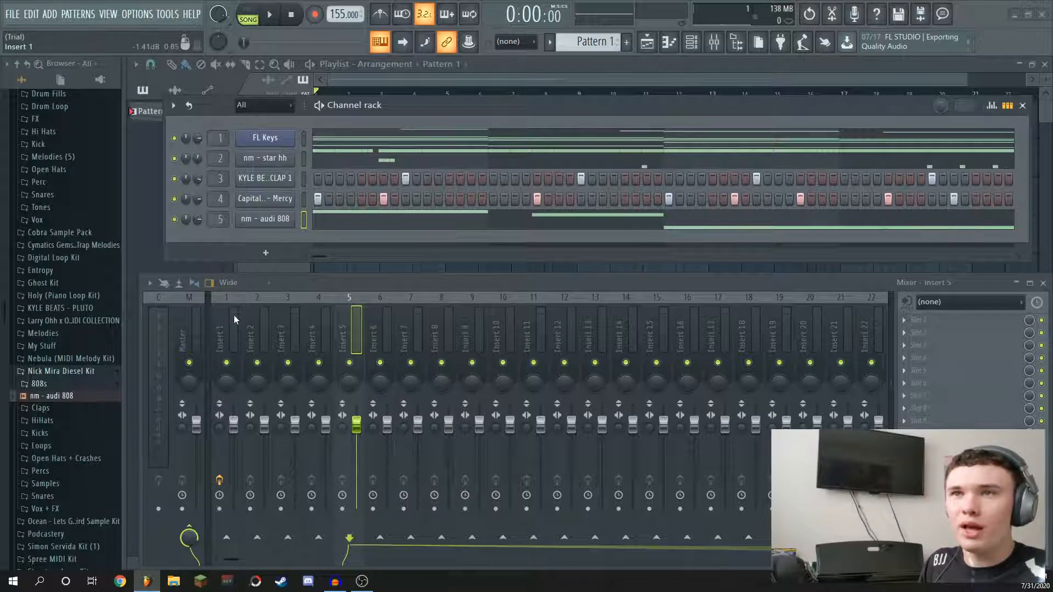
pyautogui.press('space')
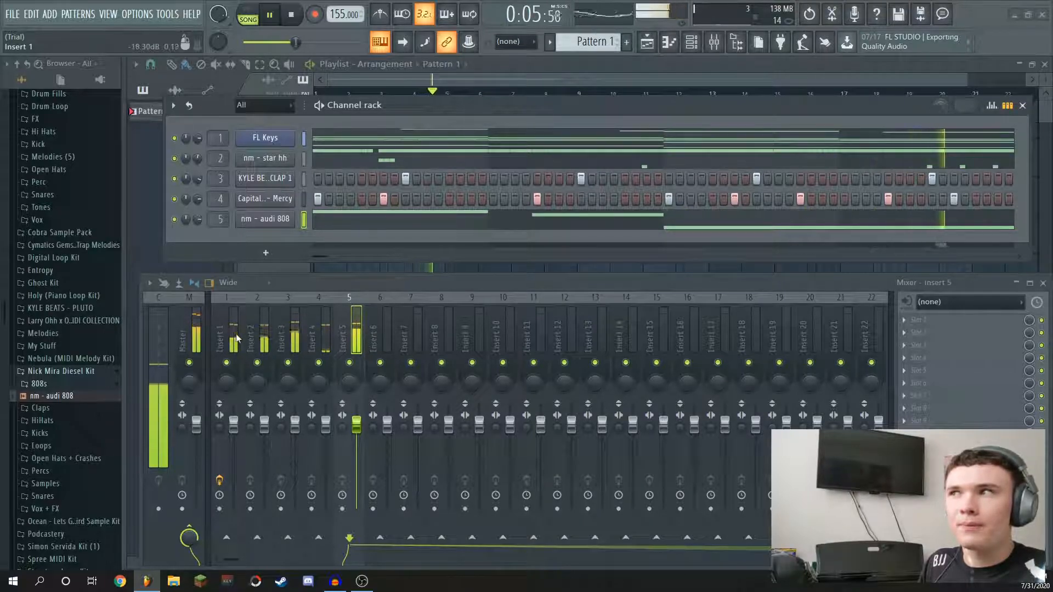
pyautogui.press('space')
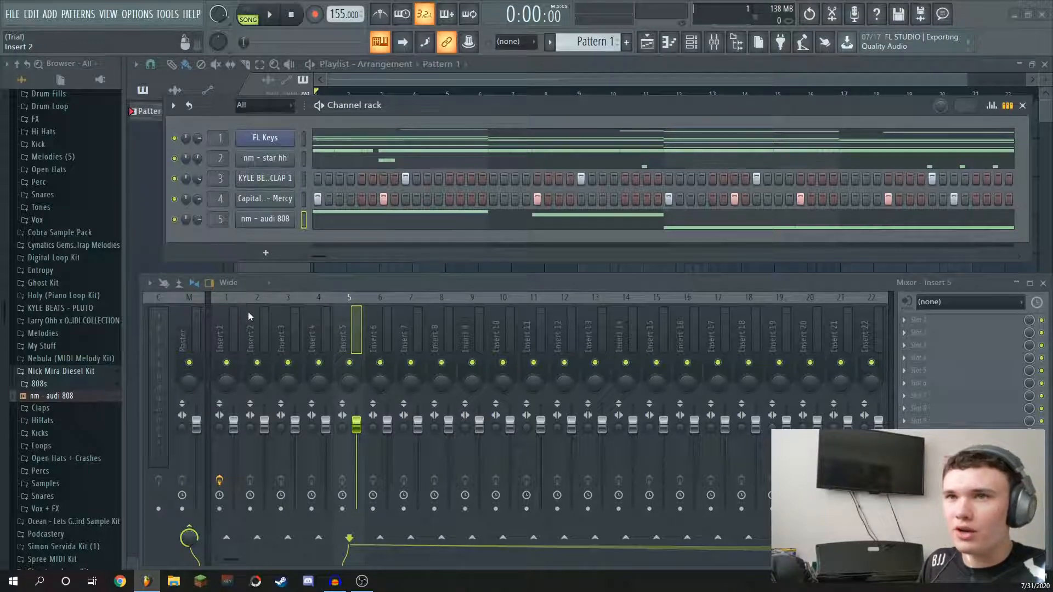
# - Add Fruity Limiter to the first effect slot of the Master track and close its window and the channel rack
pyautogui.click(189, 296)
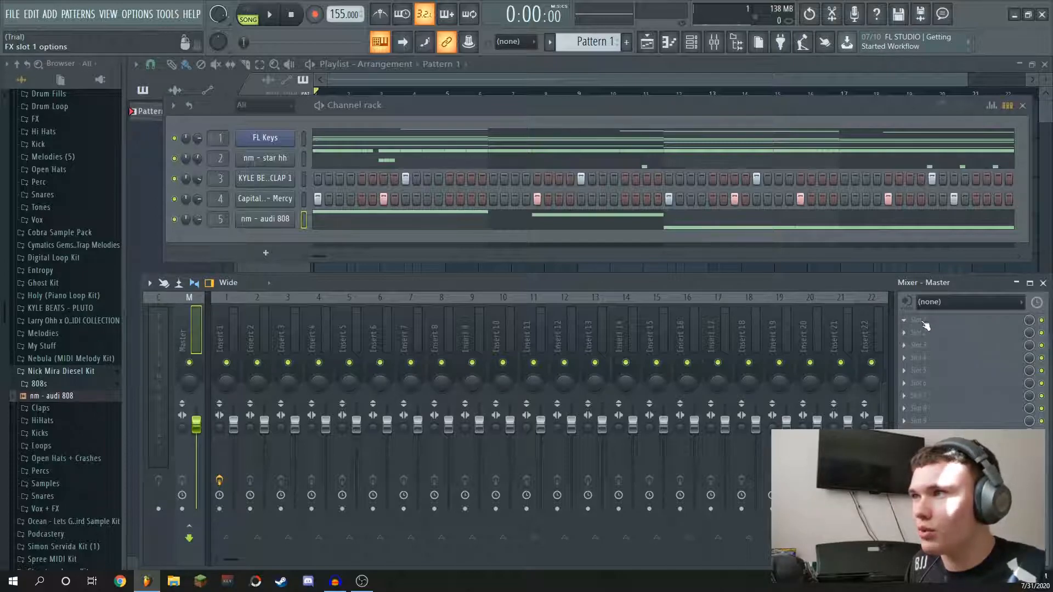
pyautogui.click(922, 321)
pyautogui.moveTo(919, 289)
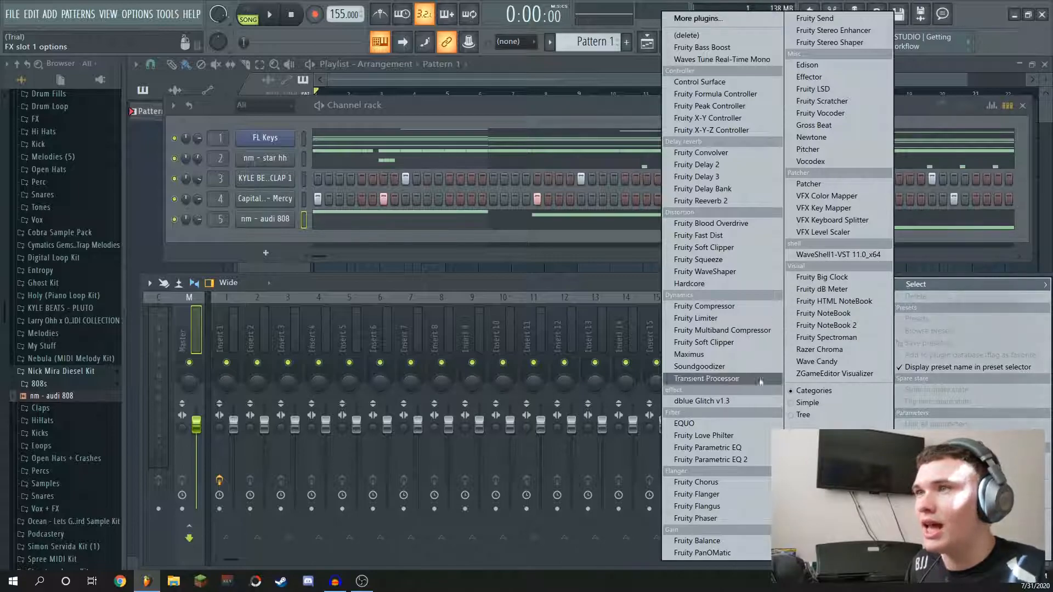
pyautogui.click(729, 317)
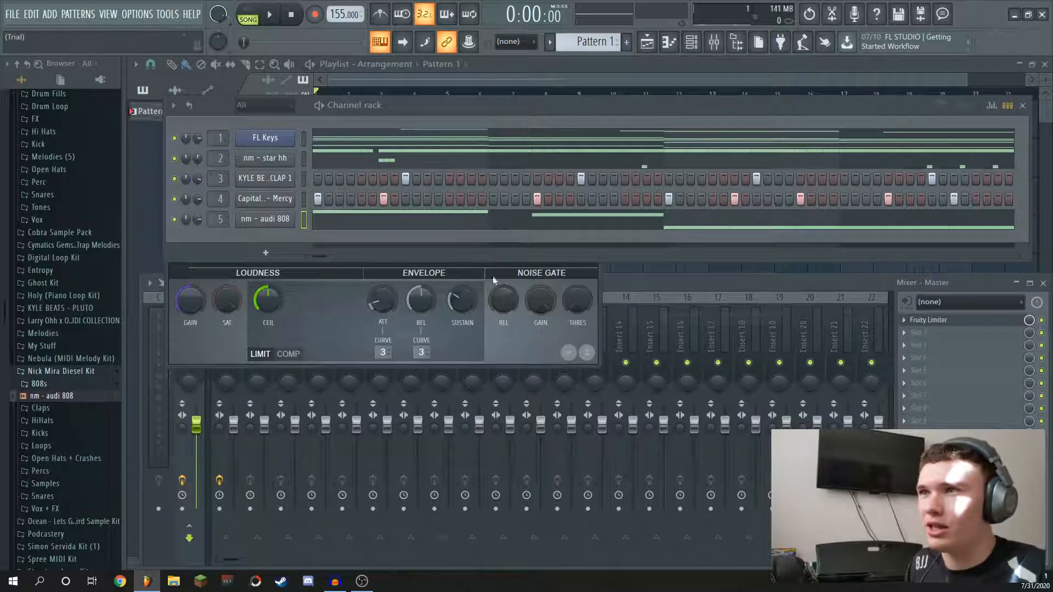
pyautogui.click(1022, 105)
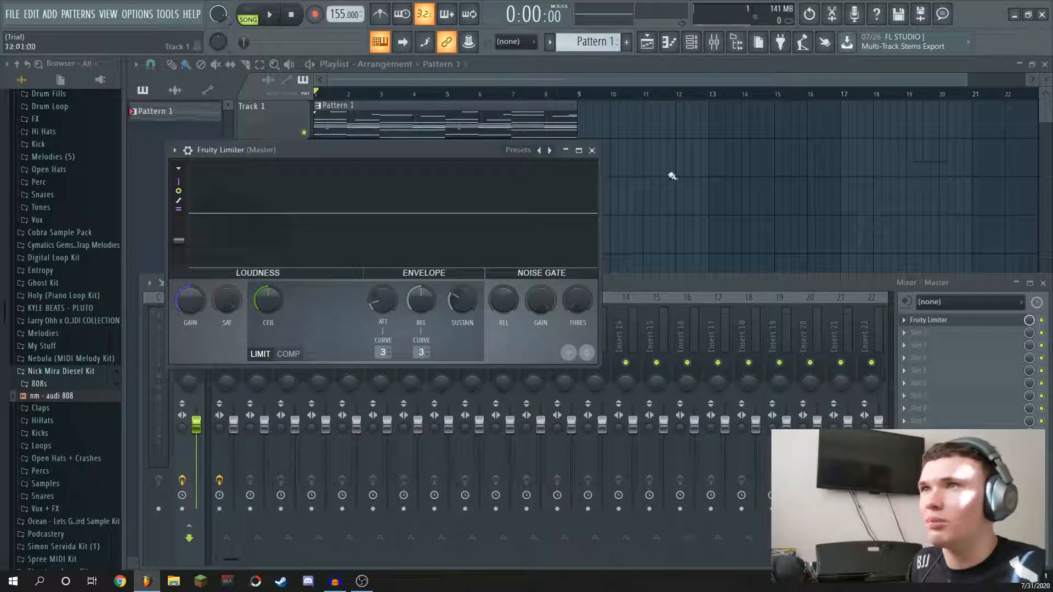
pyautogui.click(592, 150)
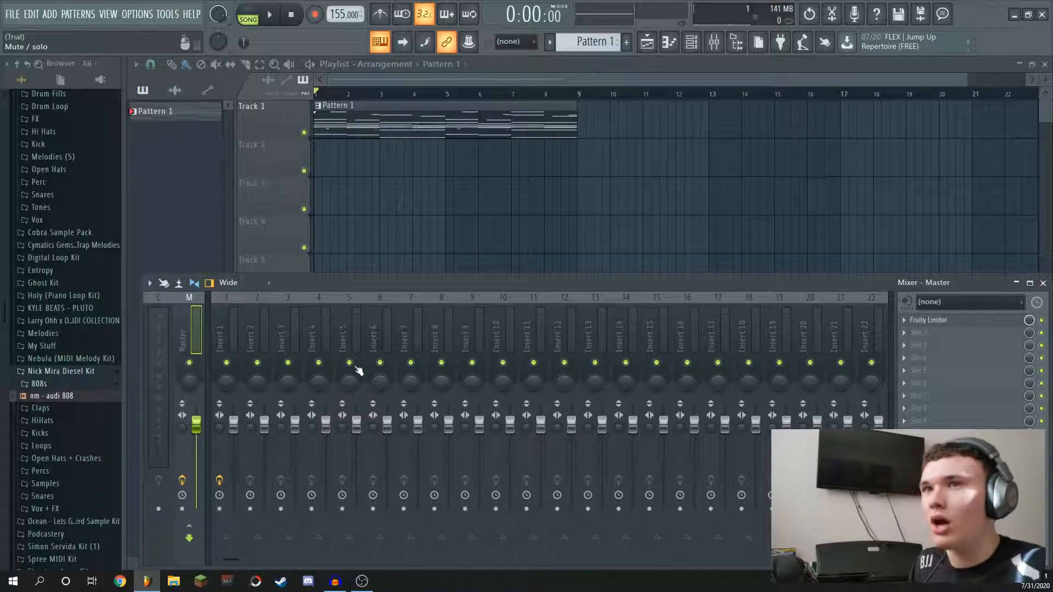
# - Delete Fruity Parametric EQ 2 from Insert 1 and play the song to check the melody
pyautogui.click(232, 297)
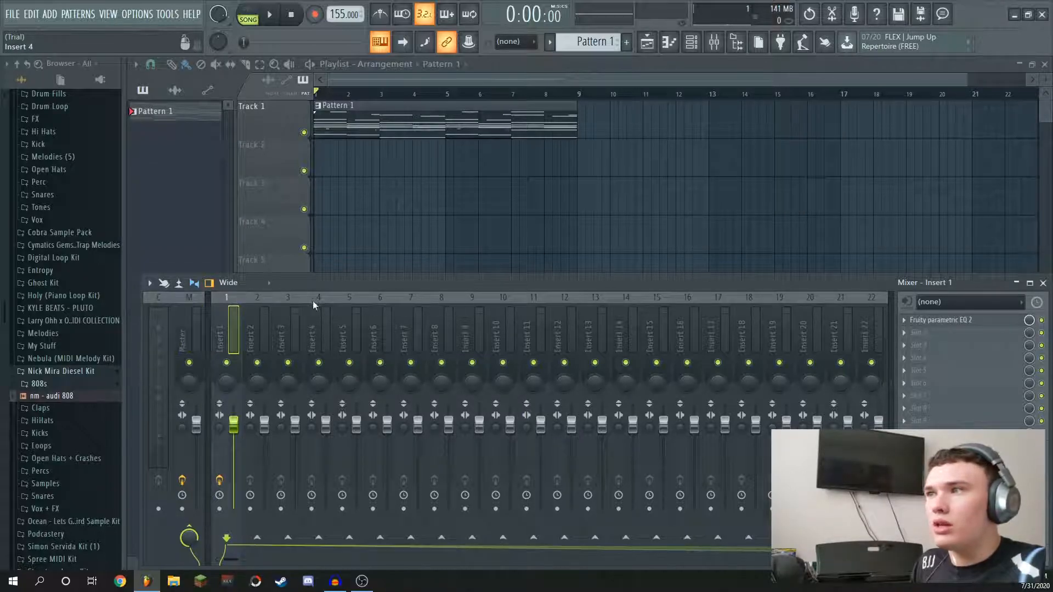
pyautogui.click(904, 320)
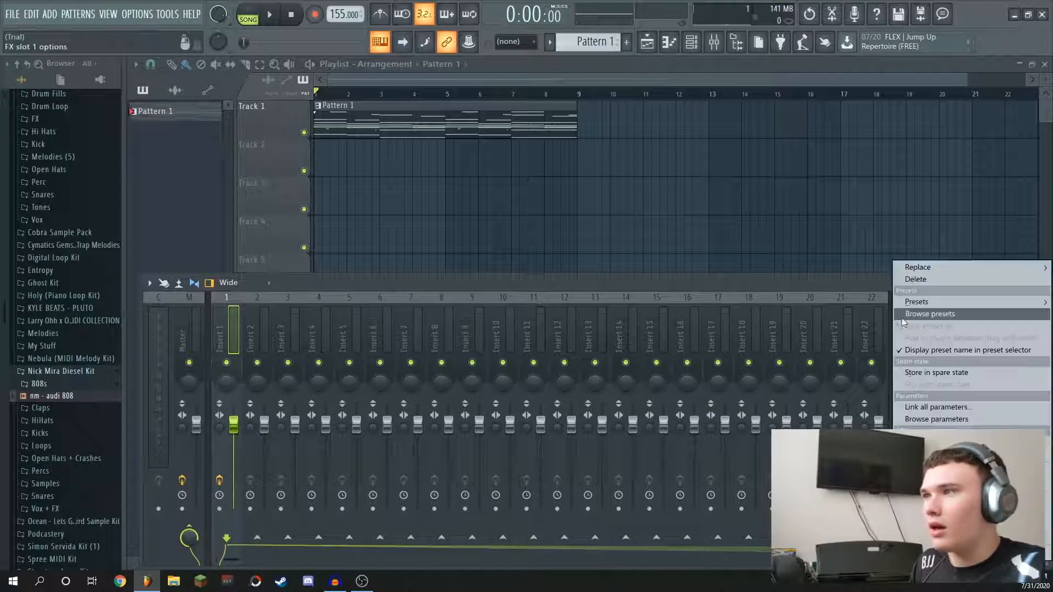
pyautogui.click(909, 282)
pyautogui.press('space')
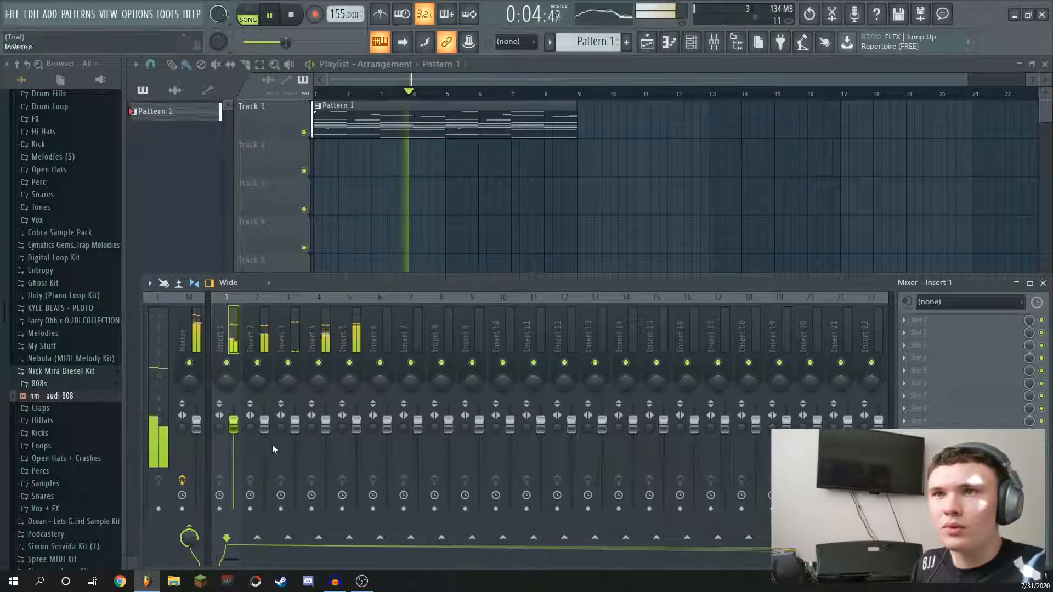
pyautogui.press('space')
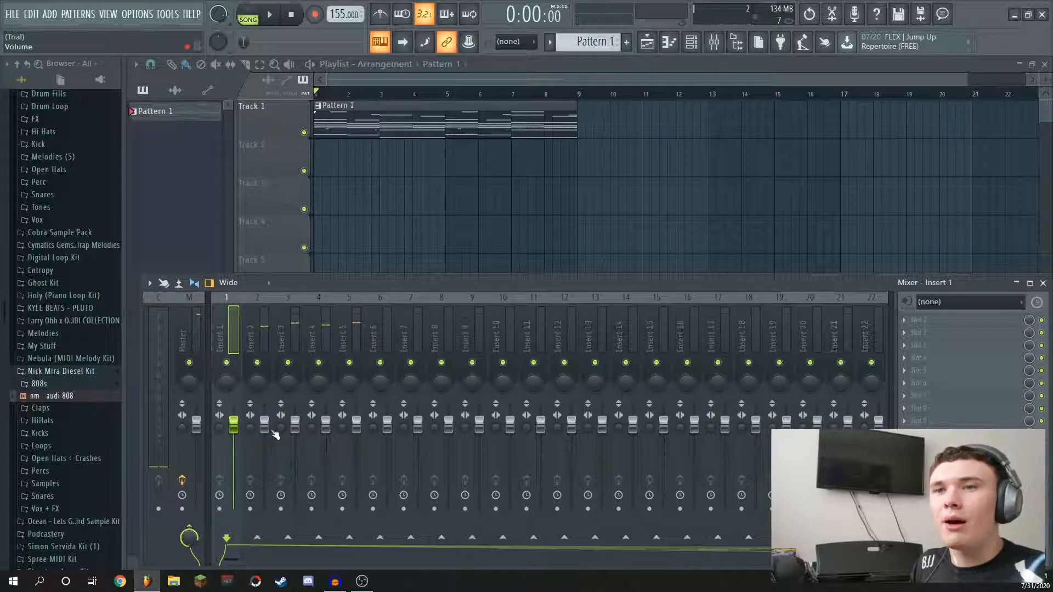
# - Raise the volume of Insert 1 to about 111% (2.5 dB) while listening to the song
pyautogui.click(235, 427)
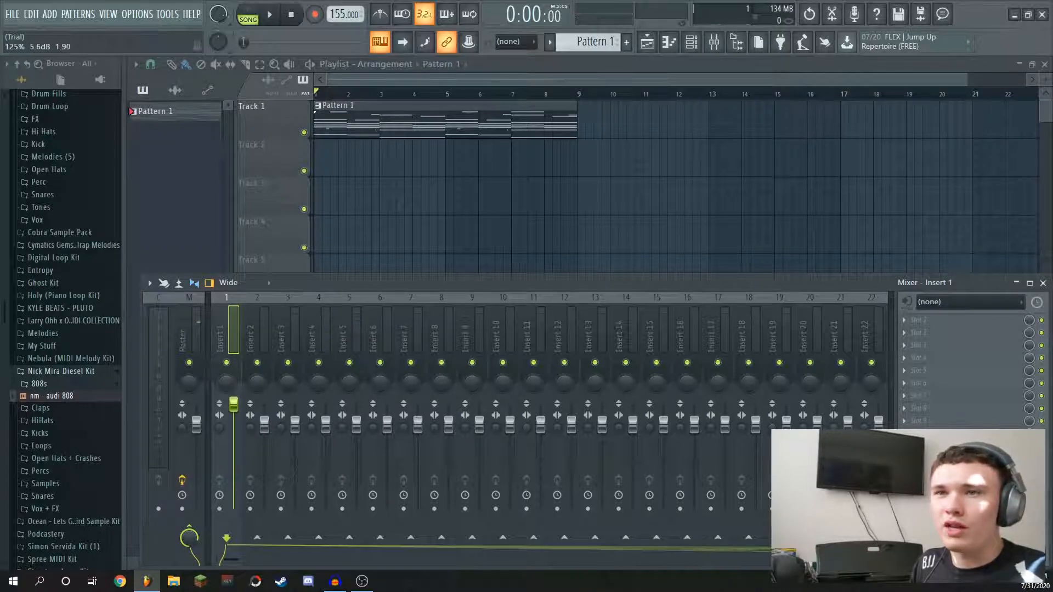
pyautogui.moveTo(234, 456); pyautogui.dragTo(234, 403)
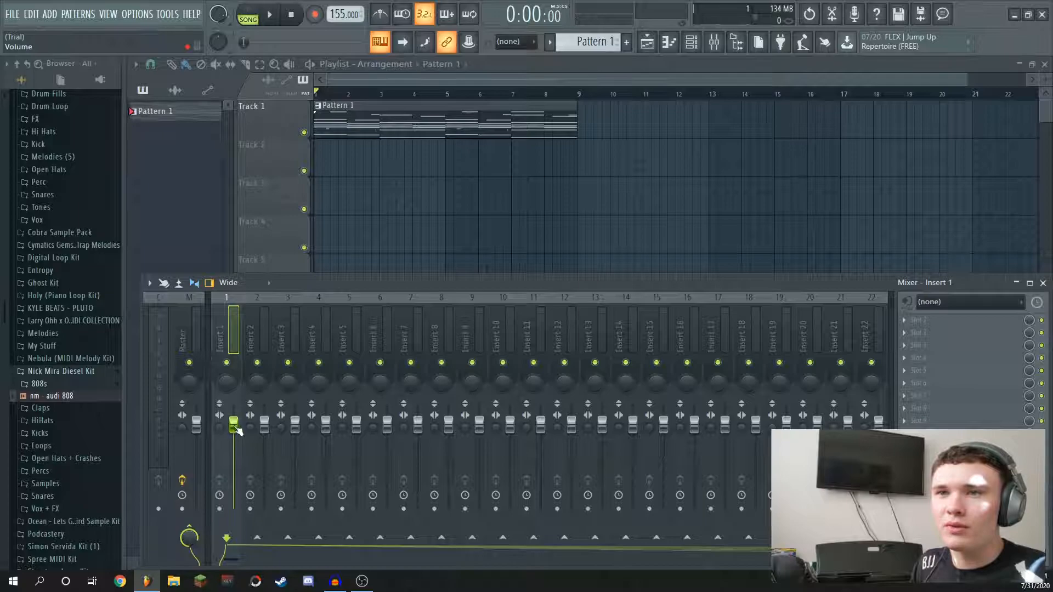
pyautogui.press('space')
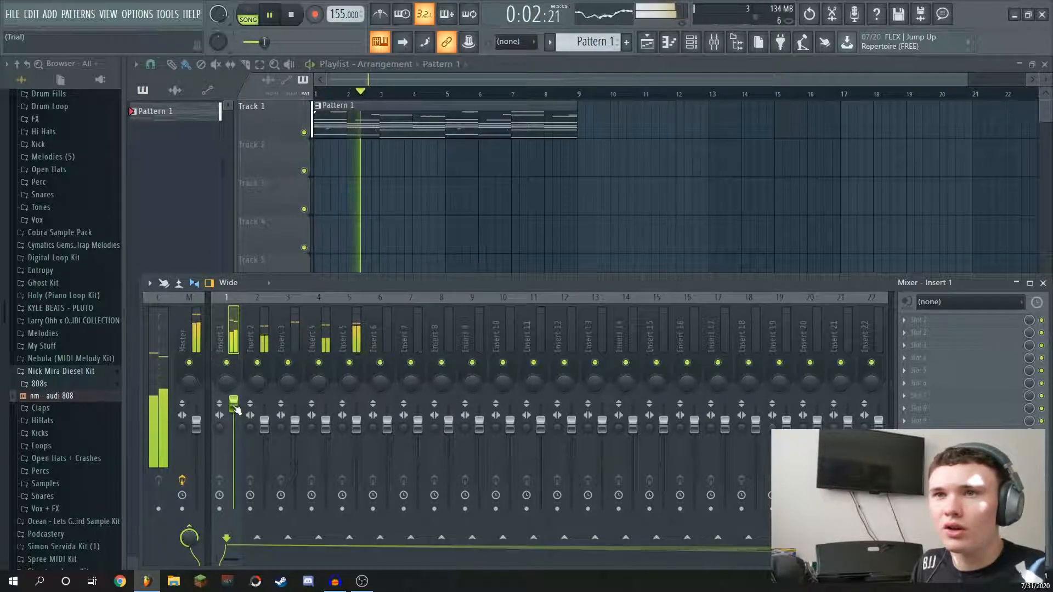
pyautogui.moveTo(234, 406); pyautogui.dragTo(235, 416)
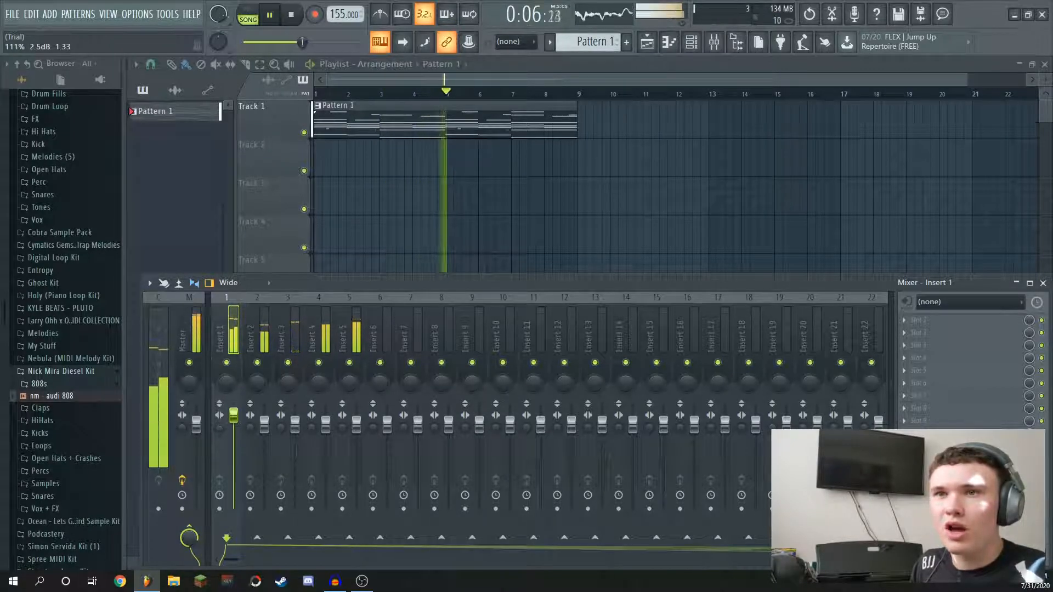
pyautogui.press('space')
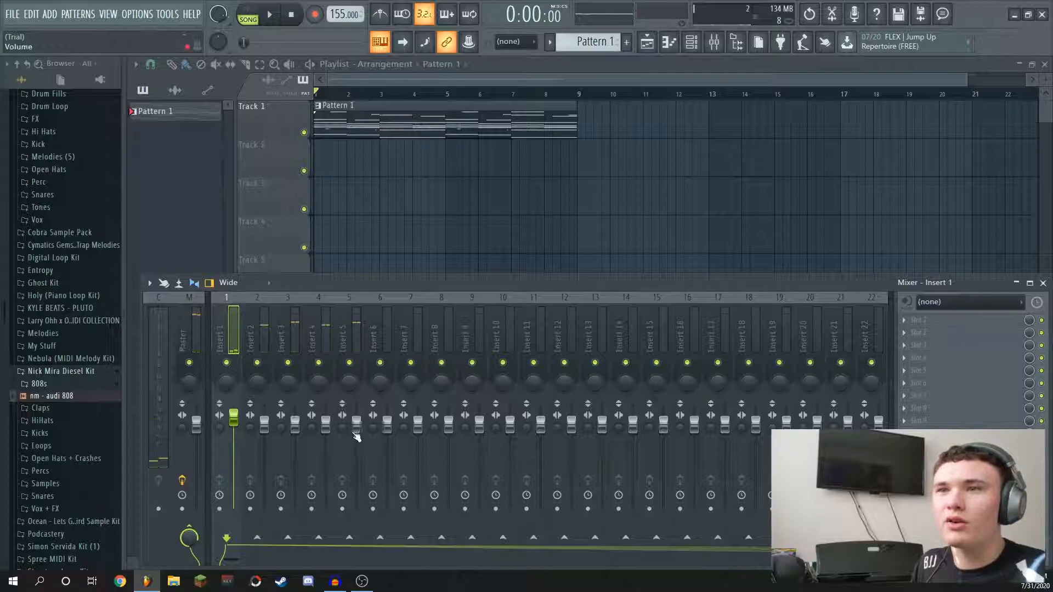
# - Lower Insert 5 to about 94% (-1.4 dB), reduce Inserts 3 and 2, and fine-tune Insert 1's volume while listening to the song
pyautogui.moveTo(356, 423); pyautogui.dragTo(357, 427)
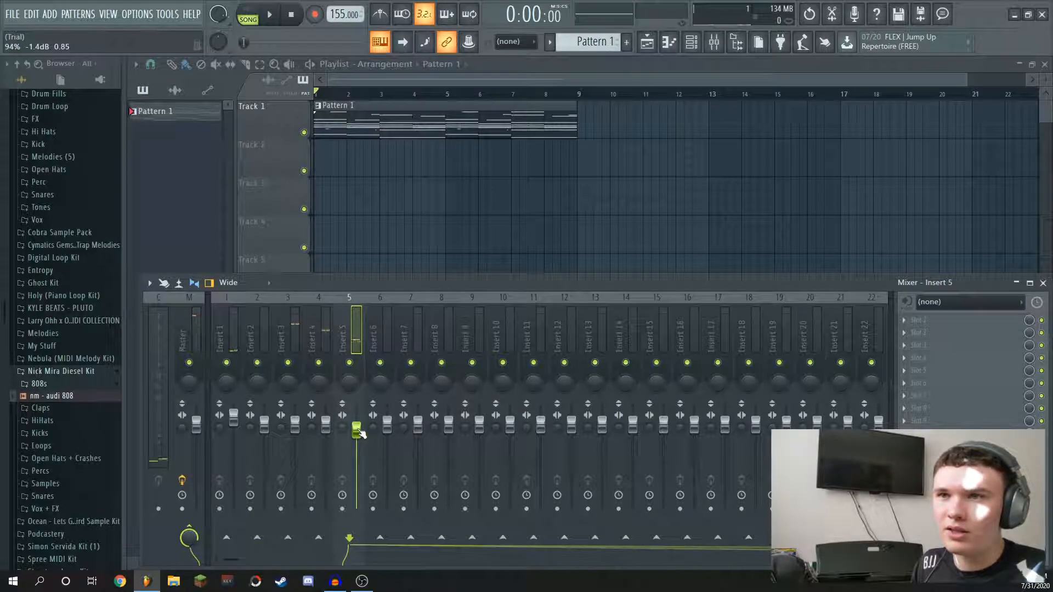
pyautogui.press('space')
pyautogui.click(297, 428)
pyautogui.moveTo(264, 422); pyautogui.dragTo(265, 433)
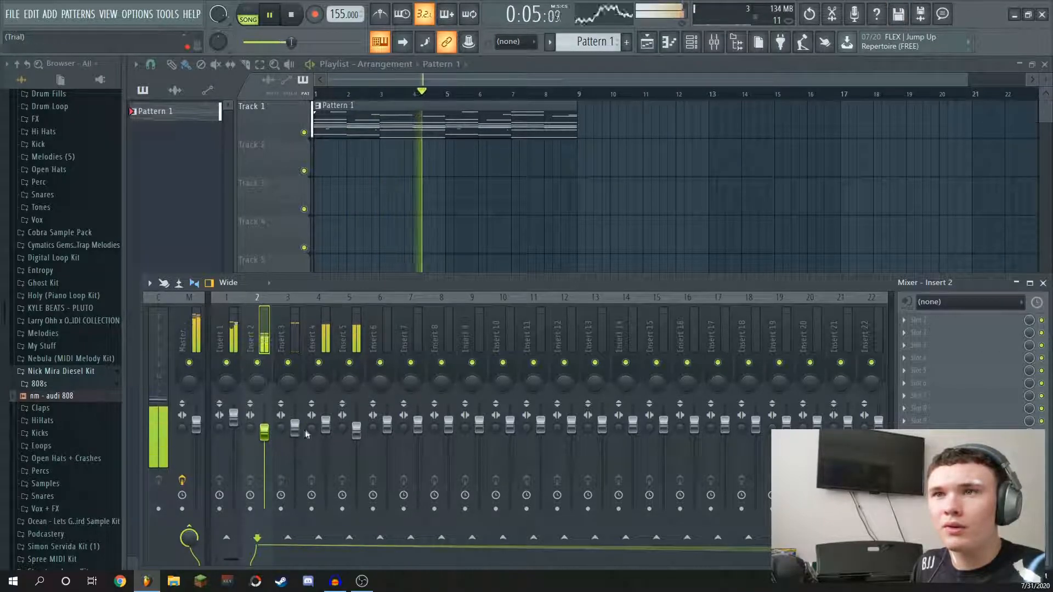
pyautogui.moveTo(238, 419); pyautogui.dragTo(239, 419)
pyautogui.press('space')
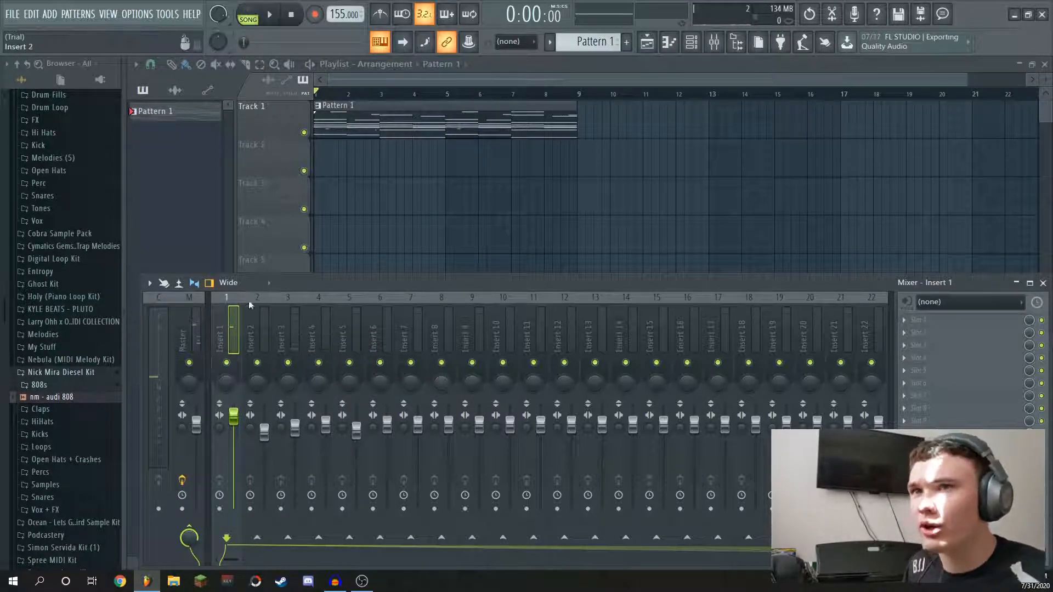
pyautogui.press('Right')
pyautogui.press('Right')
pyautogui.press('Right')
pyautogui.press('Right')
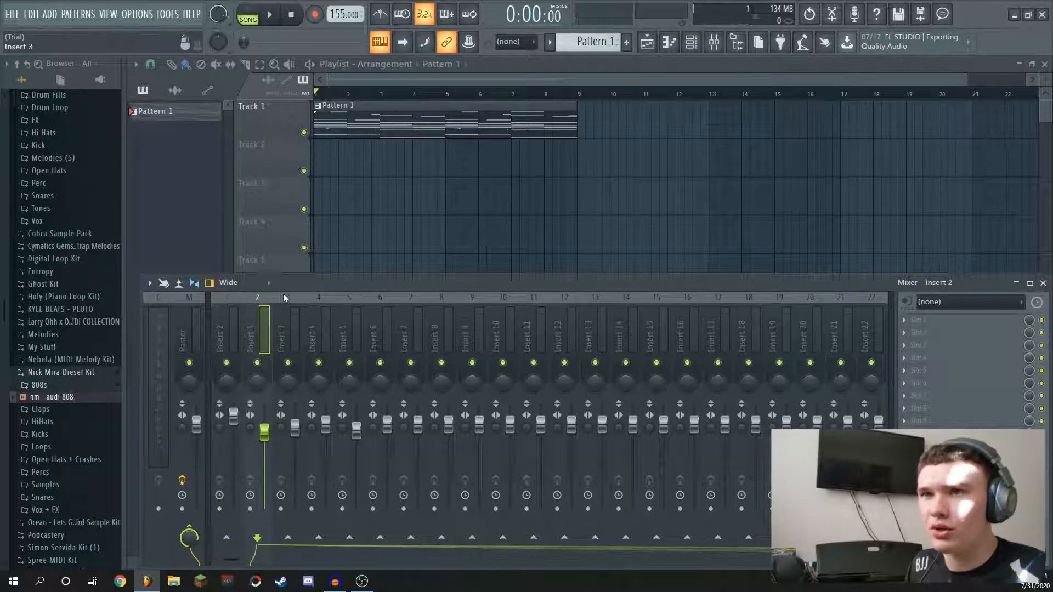
# - Add Fruity Parametric EQ 2 to the first effect slot of Insert 1 and move its window clear of the track meters
pyautogui.click(216, 302)
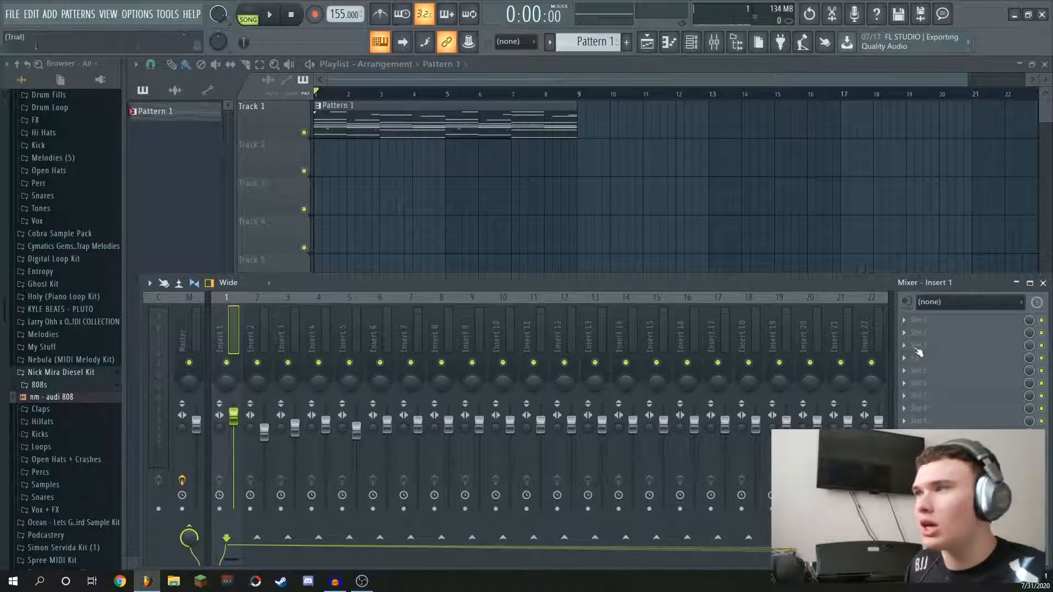
pyautogui.click(915, 322)
pyautogui.moveTo(925, 288)
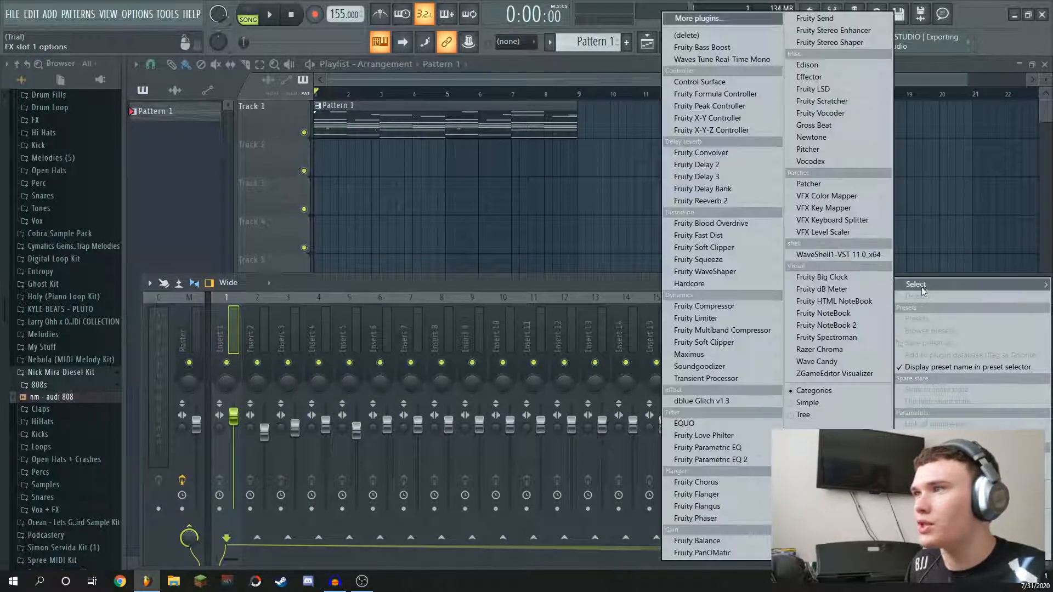
pyautogui.click(721, 459)
pyautogui.moveTo(325, 293); pyautogui.dragTo(694, 162)
# - Play the song and examine the melody's frequency spectrum around the lowest band of the equalizer
pyautogui.press('space')
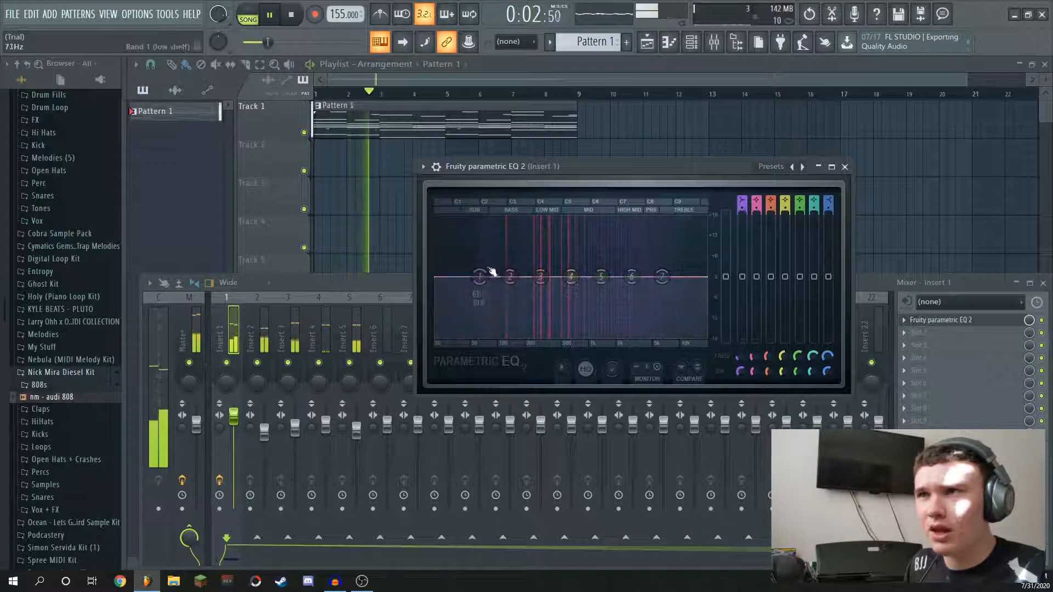
pyautogui.moveTo(480, 275); pyautogui.dragTo(481, 275)
pyautogui.press('space')
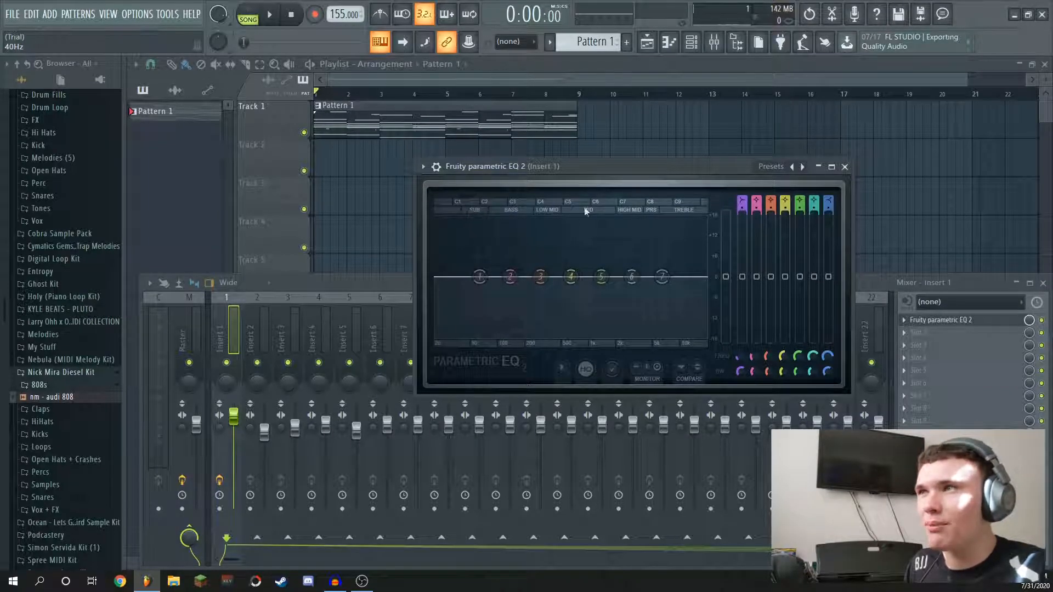
# - Browse the equalizer presets and apply the 20Hz + 18kHz cut preset to Insert 1
pyautogui.click(802, 167)
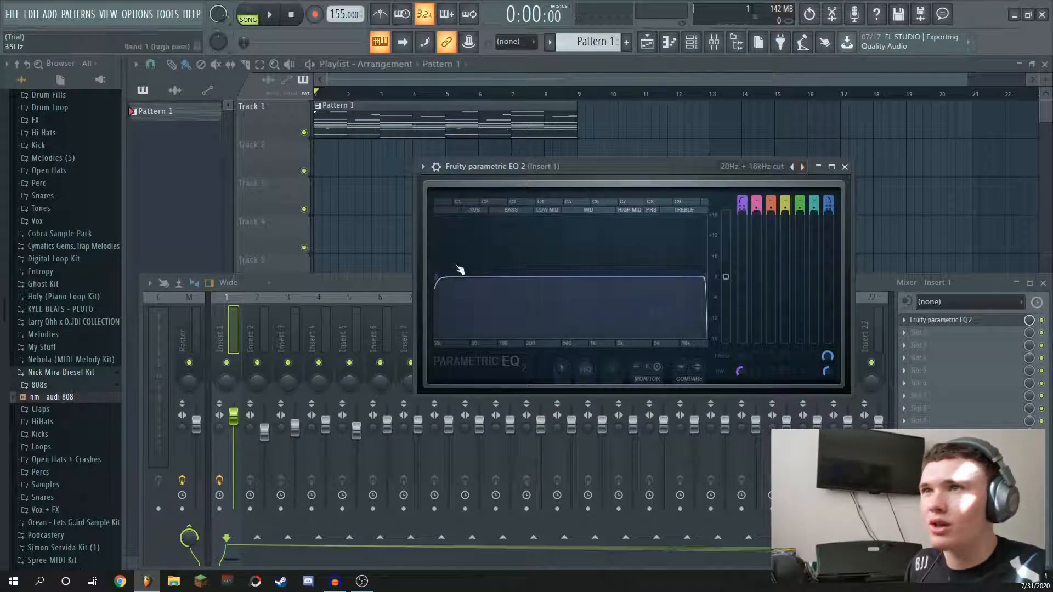
pyautogui.click(803, 167)
pyautogui.click(802, 167)
pyautogui.click(767, 167)
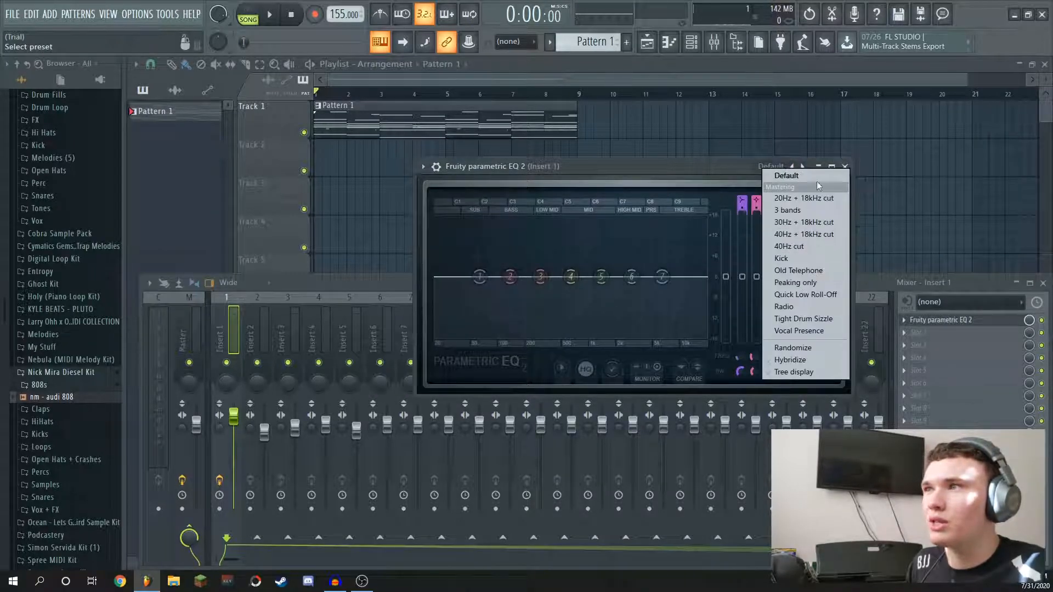
pyautogui.click(805, 198)
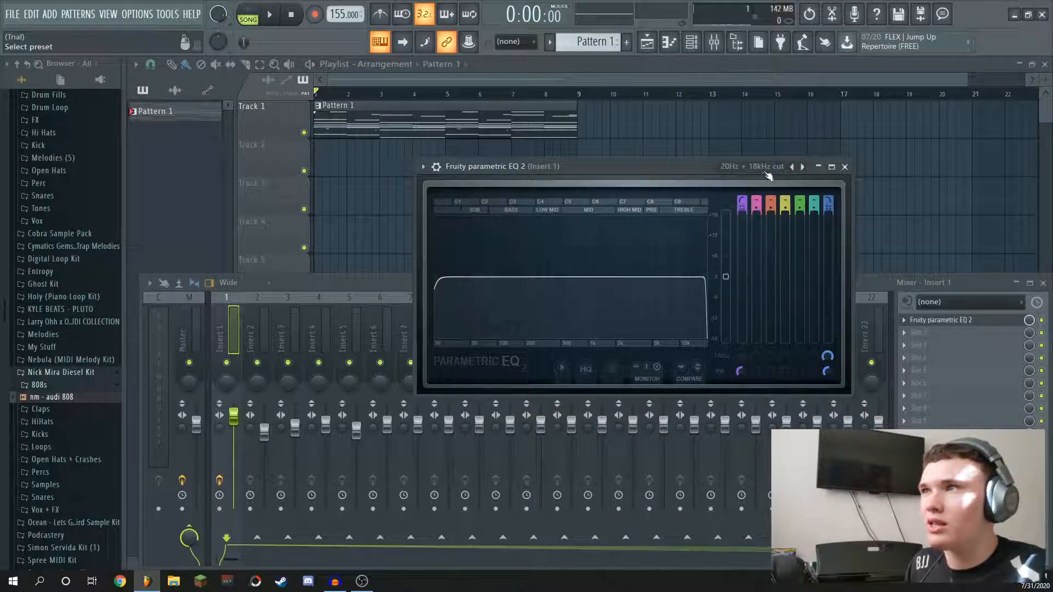
# - Raise the low-cut frequency to just below the melody's lowest notes, check it during playback and close the equalizer
pyautogui.moveTo(439, 278); pyautogui.dragTo(498, 281)
pyautogui.press('space')
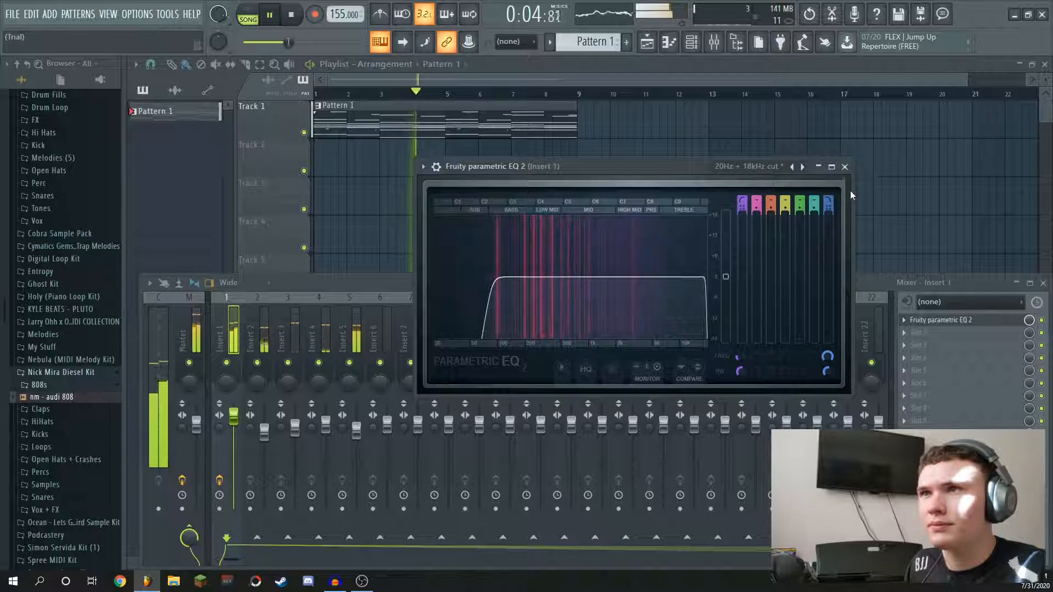
pyautogui.press('space')
pyautogui.click(844, 167)
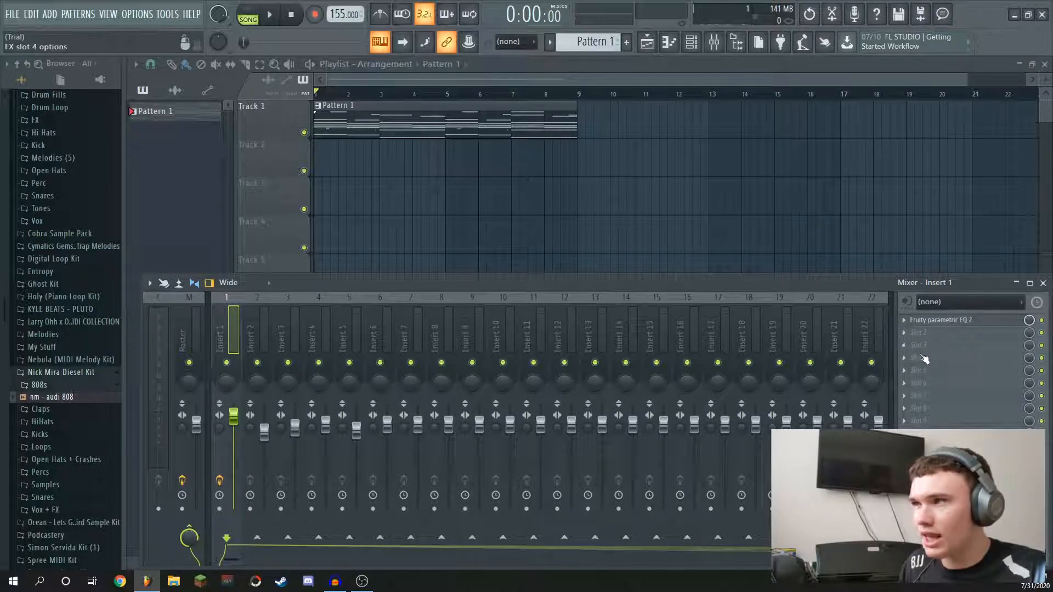
# - Add Fruity Reeverb 2 to the second effect slot of Insert 1
pyautogui.click(908, 335)
pyautogui.moveTo(916, 284)
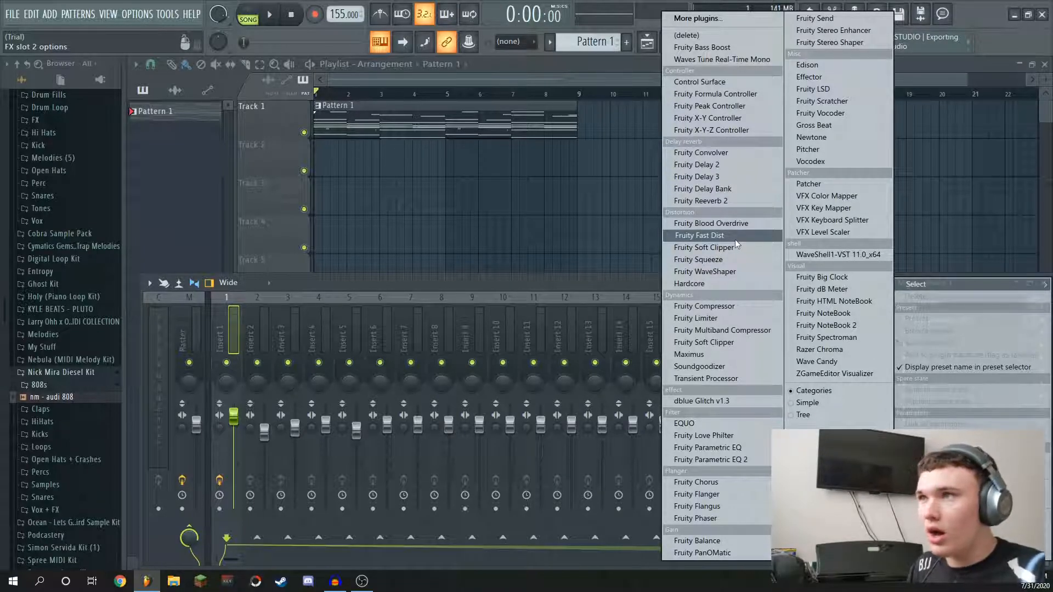
pyautogui.click(719, 204)
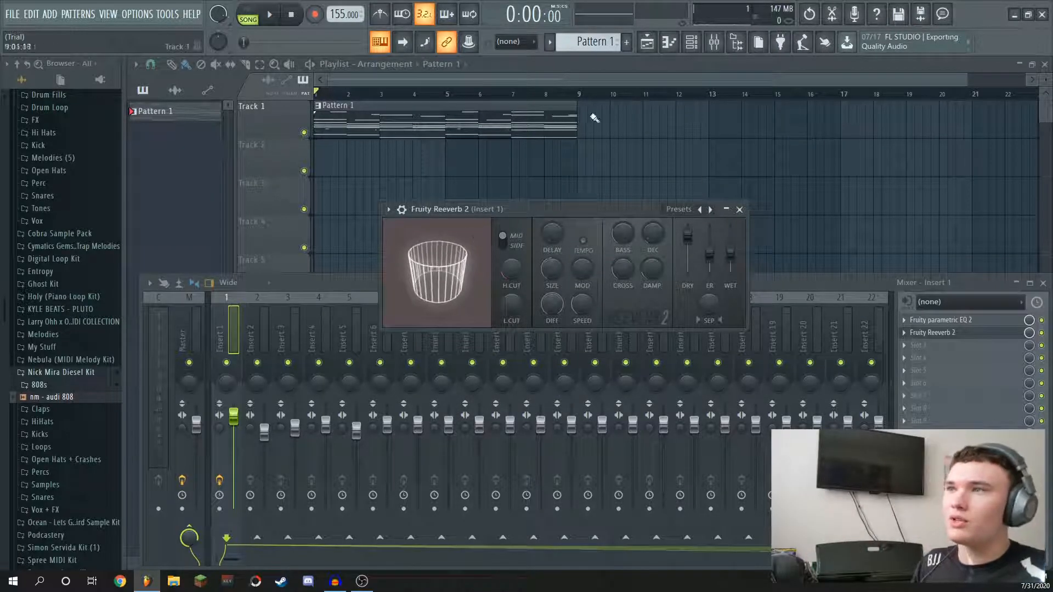
# - Solo Insert 1, play the melody and move the Fruity Reeverb 2 window clear of the mixer
pyautogui.press('space')
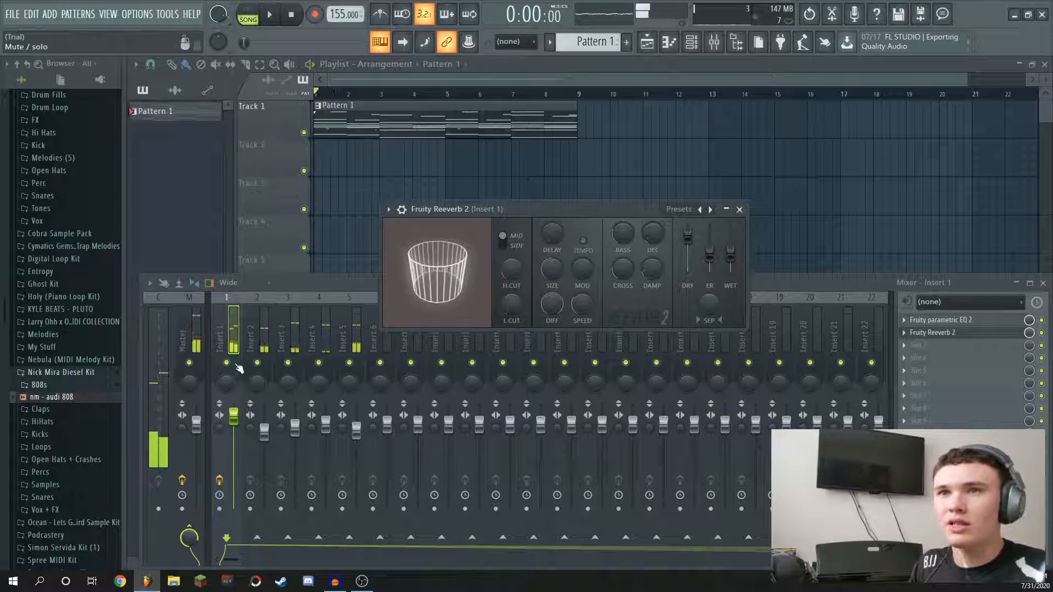
pyautogui.rightClick(235, 364)
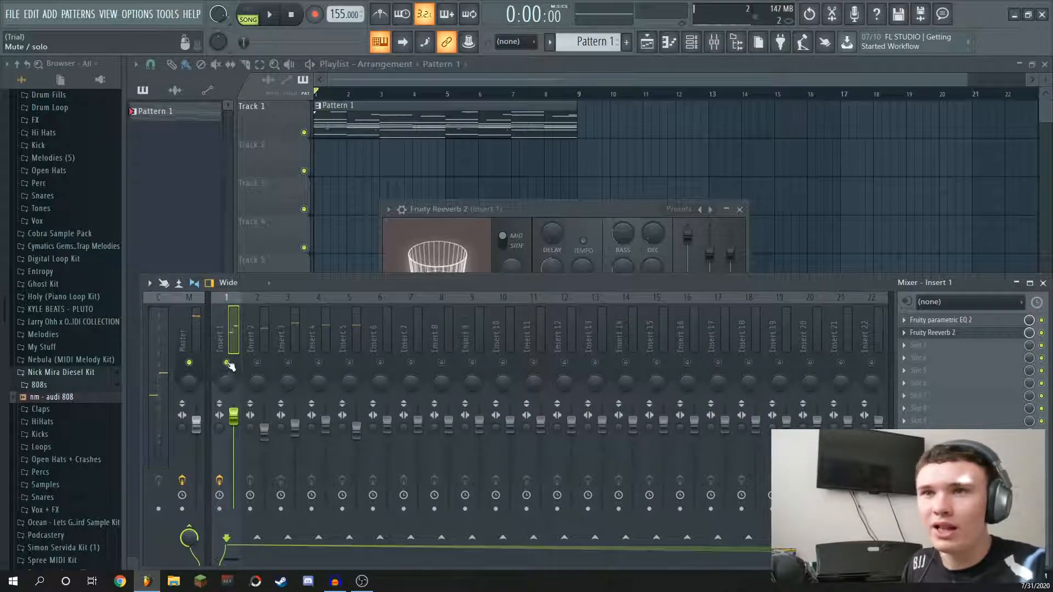
pyautogui.press('space')
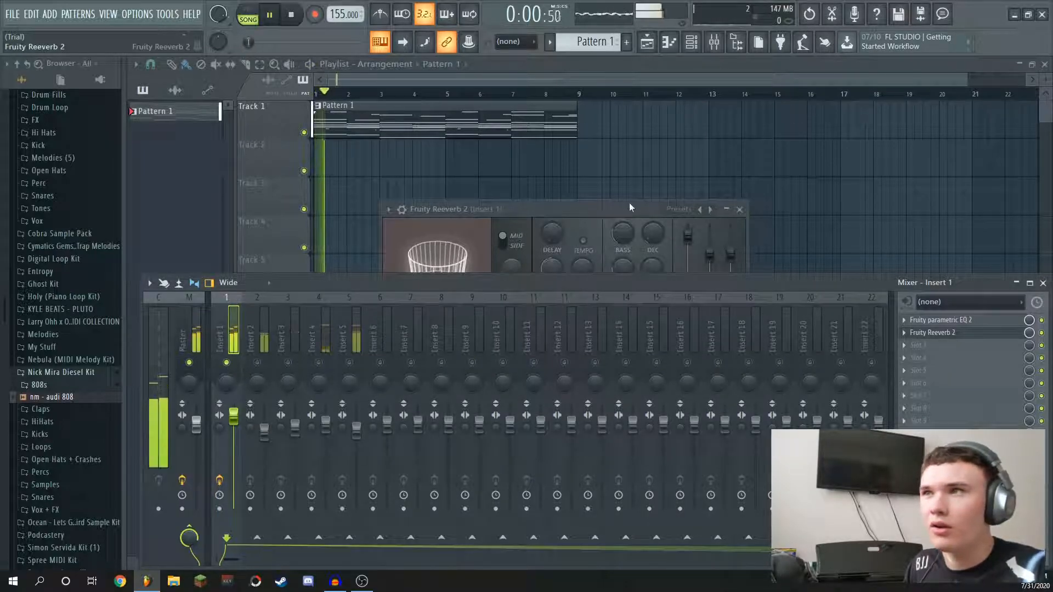
pyautogui.moveTo(629, 207); pyautogui.dragTo(676, 136)
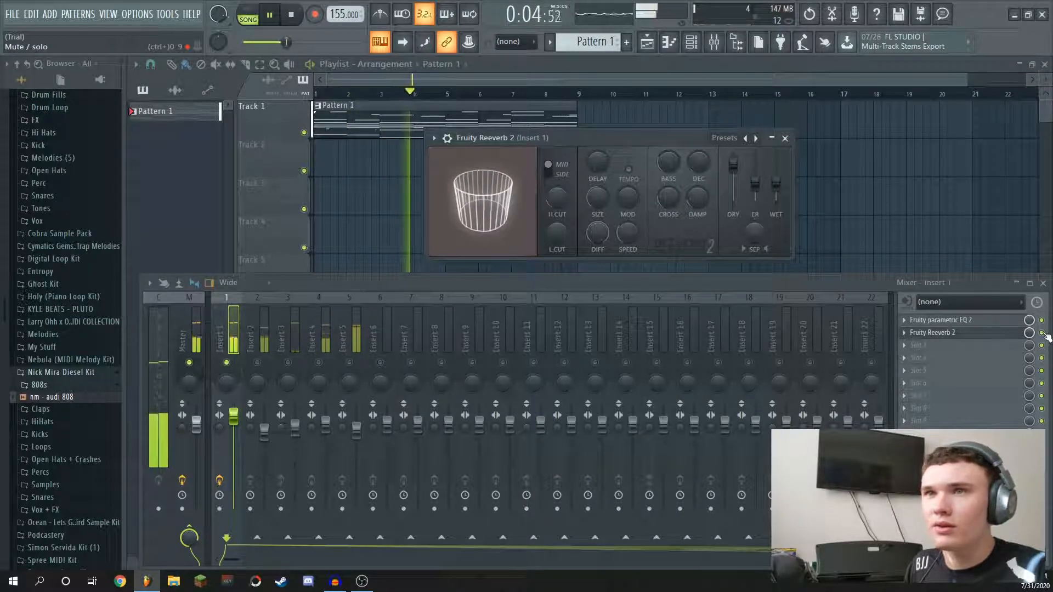
# - Compare the soloed melody with Fruity Reeverb 2 bypassed and enabled by playing short passages
pyautogui.press('space')
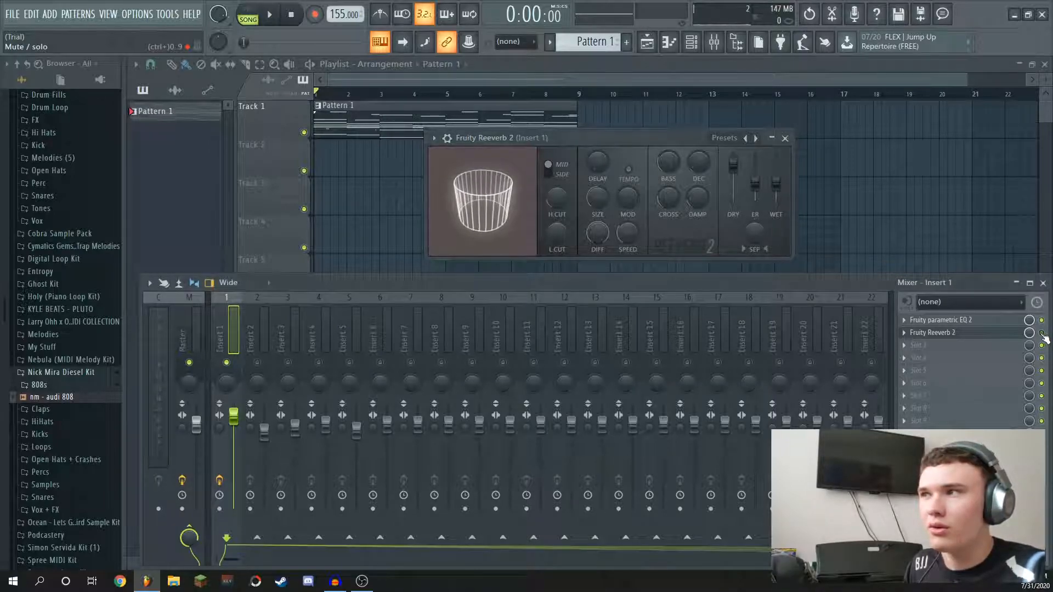
pyautogui.press('space')
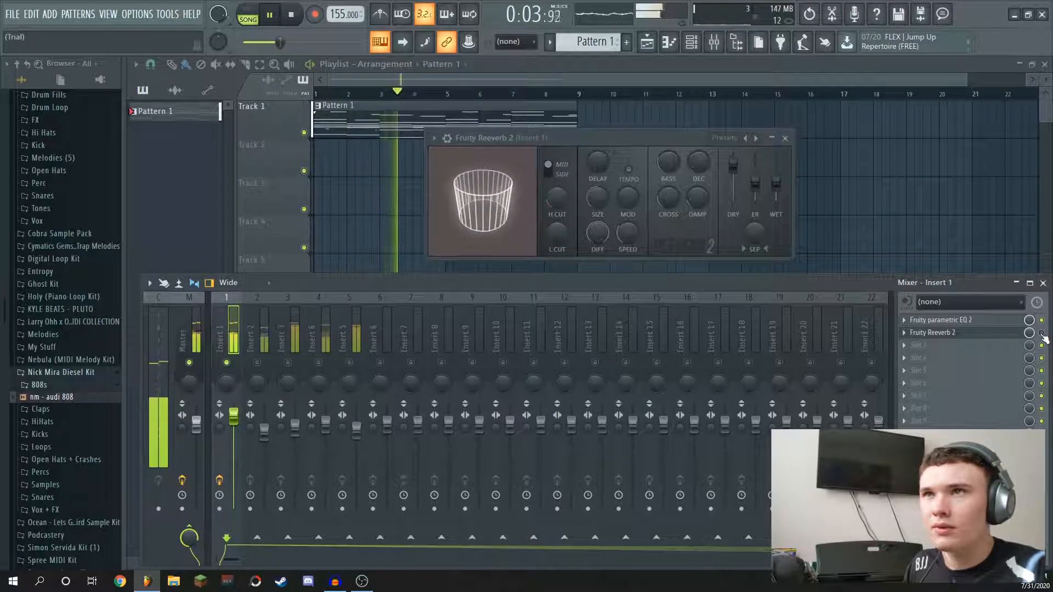
pyautogui.press('space')
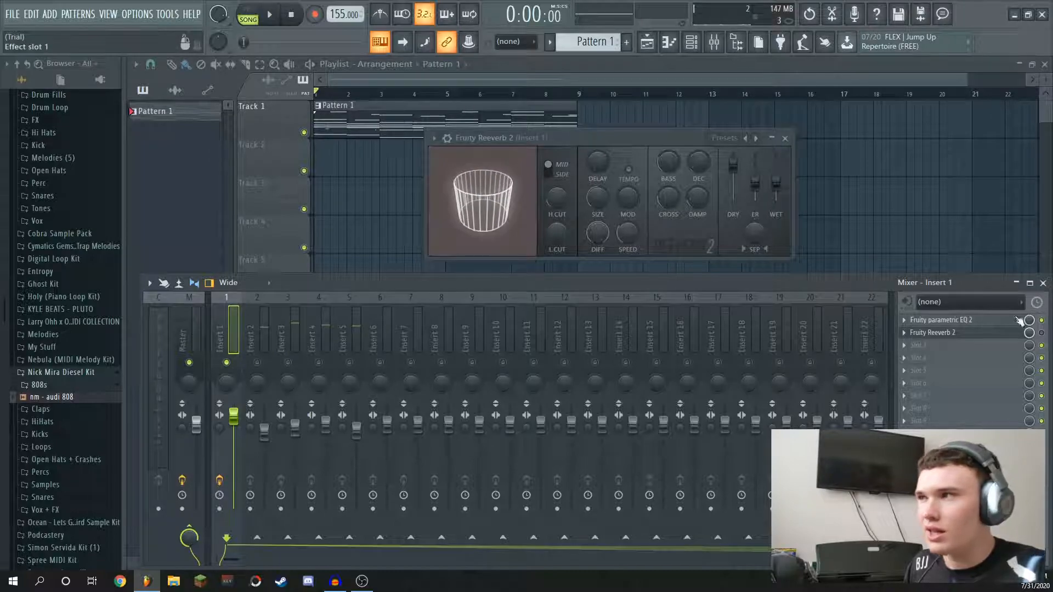
pyautogui.click(932, 332)
pyautogui.click(932, 332)
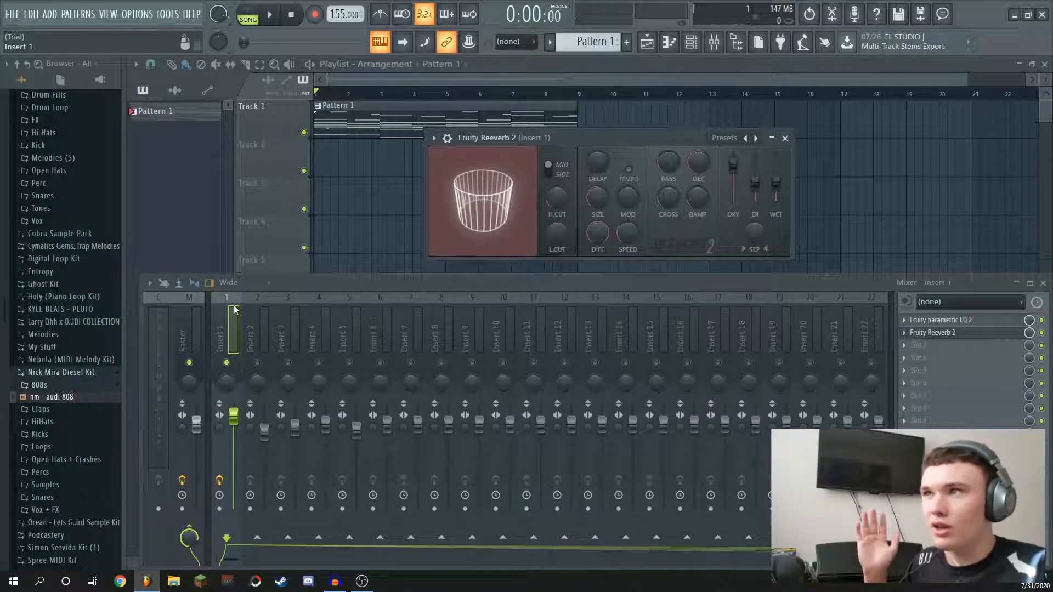
pyautogui.press('space')
pyautogui.press('space')
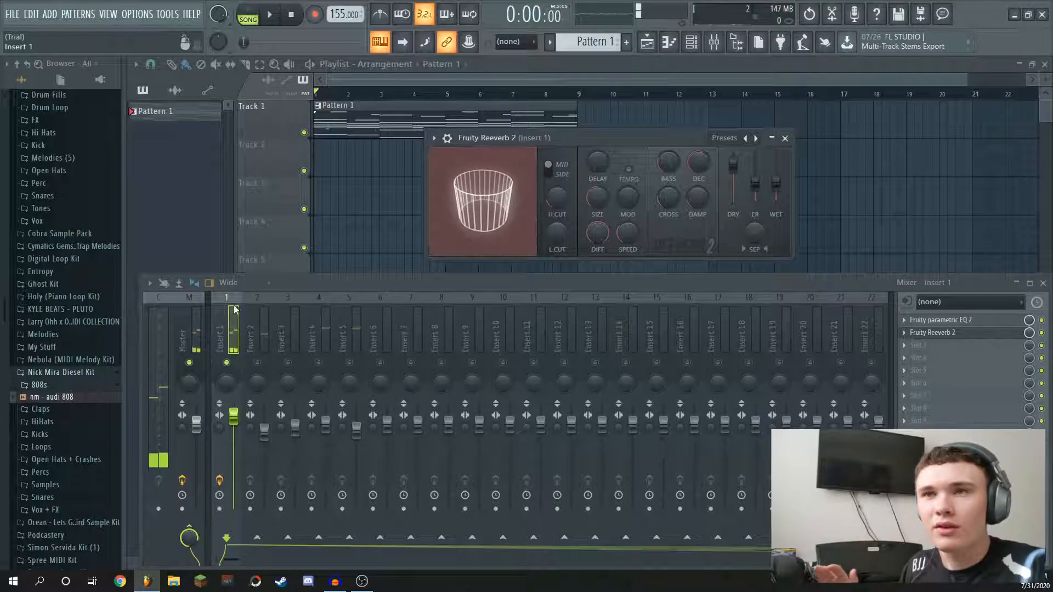
pyautogui.press('space')
pyautogui.press('space')
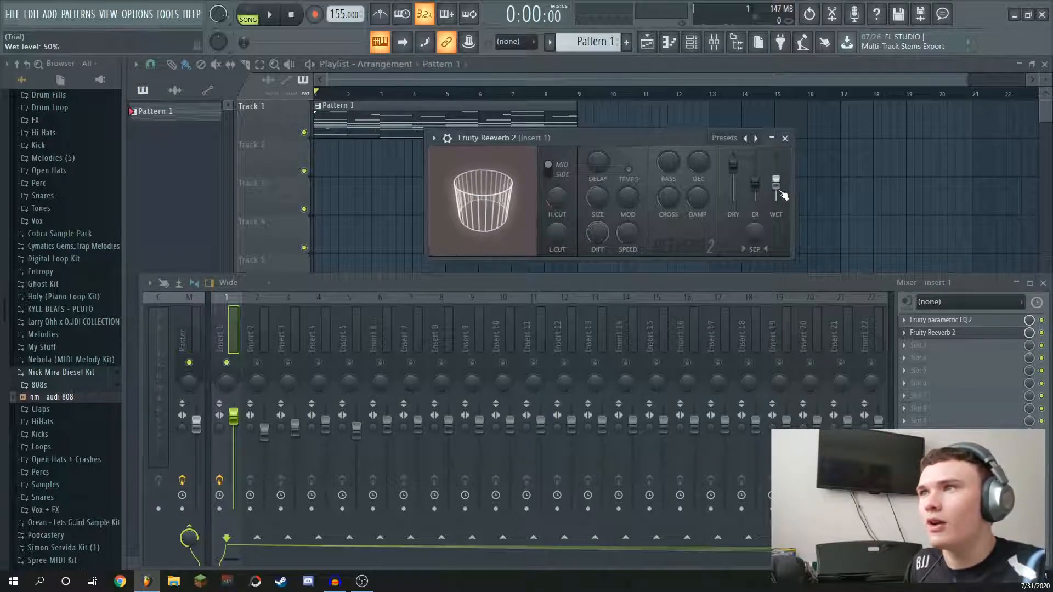
# - Try the reverb's wet level at its minimum and maximum while playing the soloed melody
pyautogui.moveTo(775, 183); pyautogui.dragTo(776, 200)
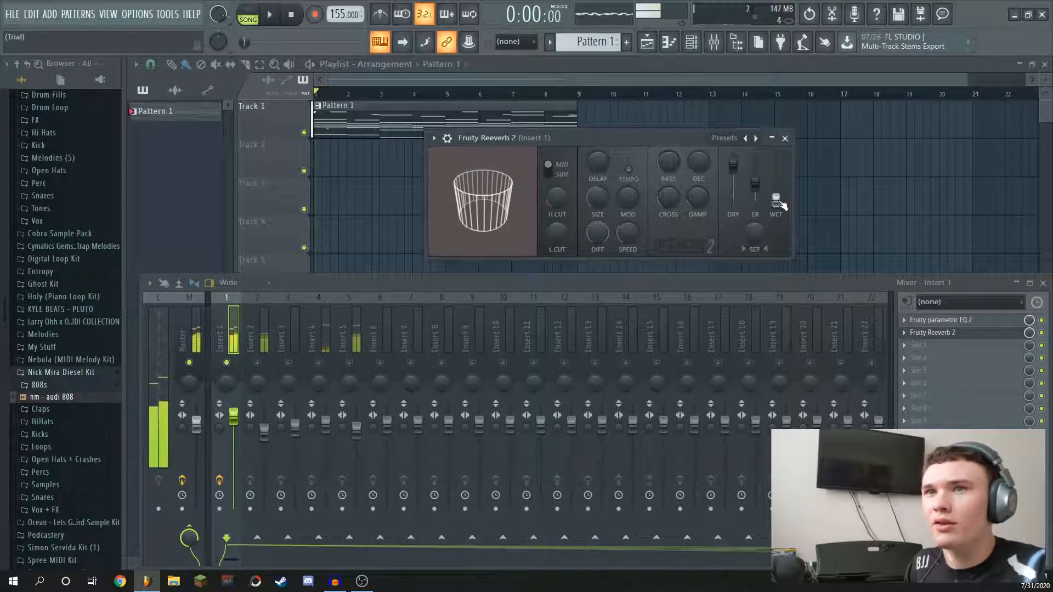
pyautogui.moveTo(777, 202); pyautogui.dragTo(778, 154)
pyautogui.press('space')
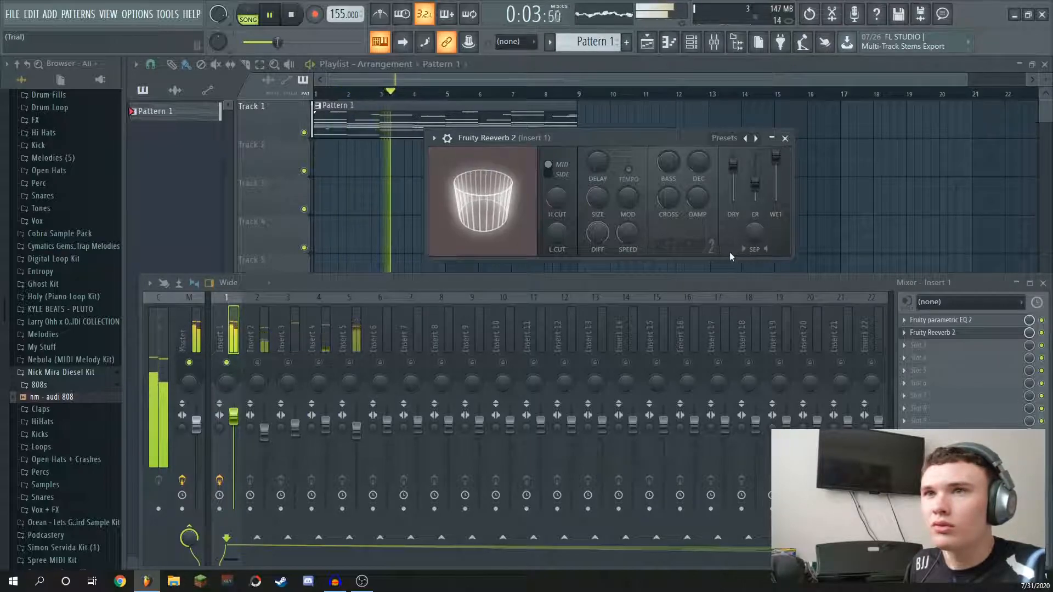
pyautogui.press('space')
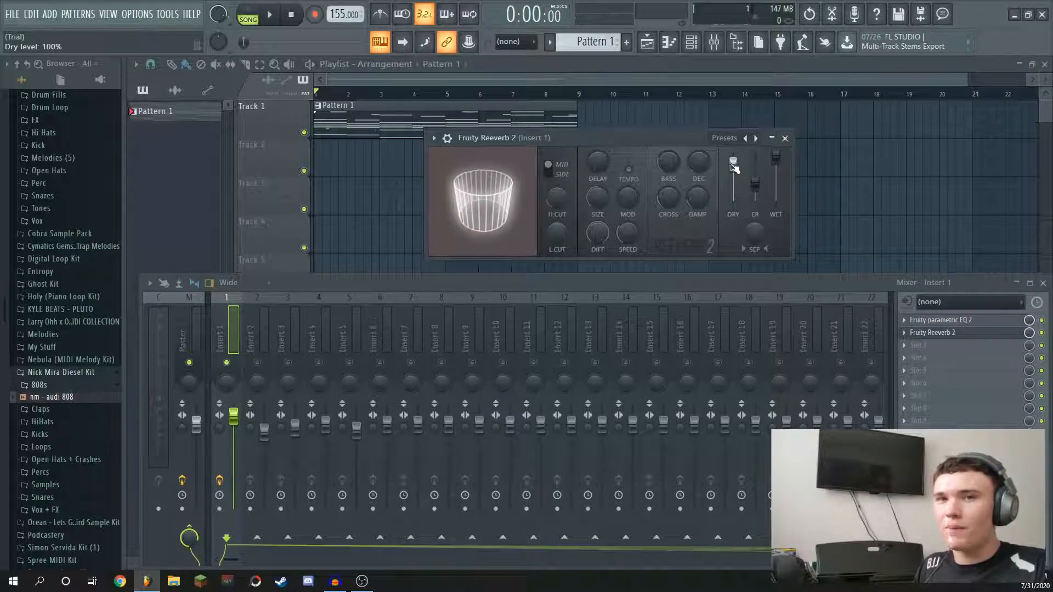
# - Try the reverb's dry level at 0% and play the soloed melody
pyautogui.moveTo(733, 163); pyautogui.dragTo(733, 199)
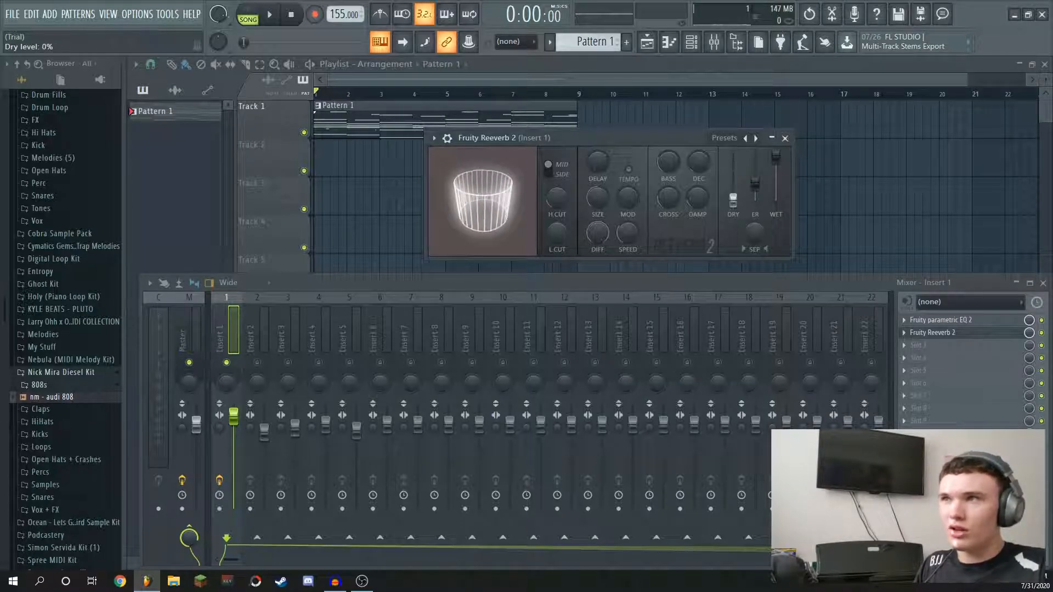
pyautogui.press('space')
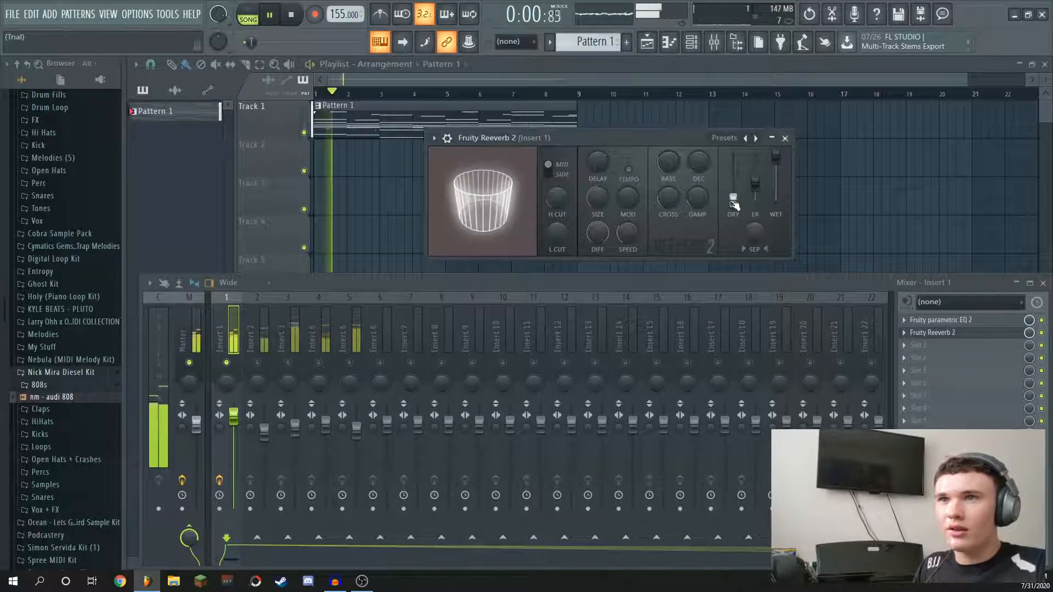
pyautogui.press('space')
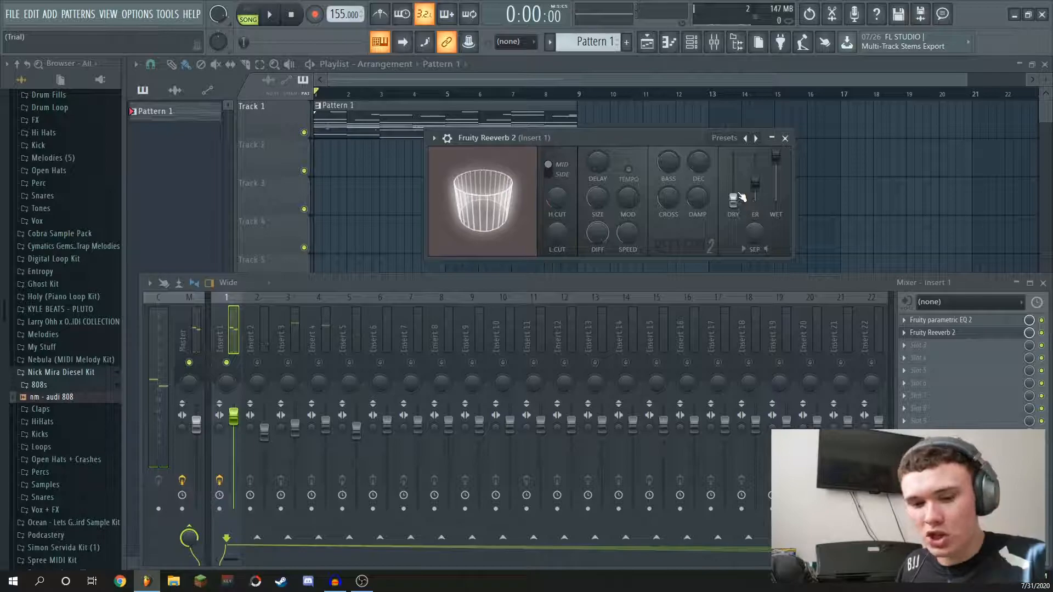
# - Reset the reverb's dry level to its default, set the wet level to 38% and close Fruity Reeverb 2
pyautogui.rightClick(737, 198)
pyautogui.click(754, 210)
pyautogui.rightClick(776, 158)
pyautogui.click(796, 169)
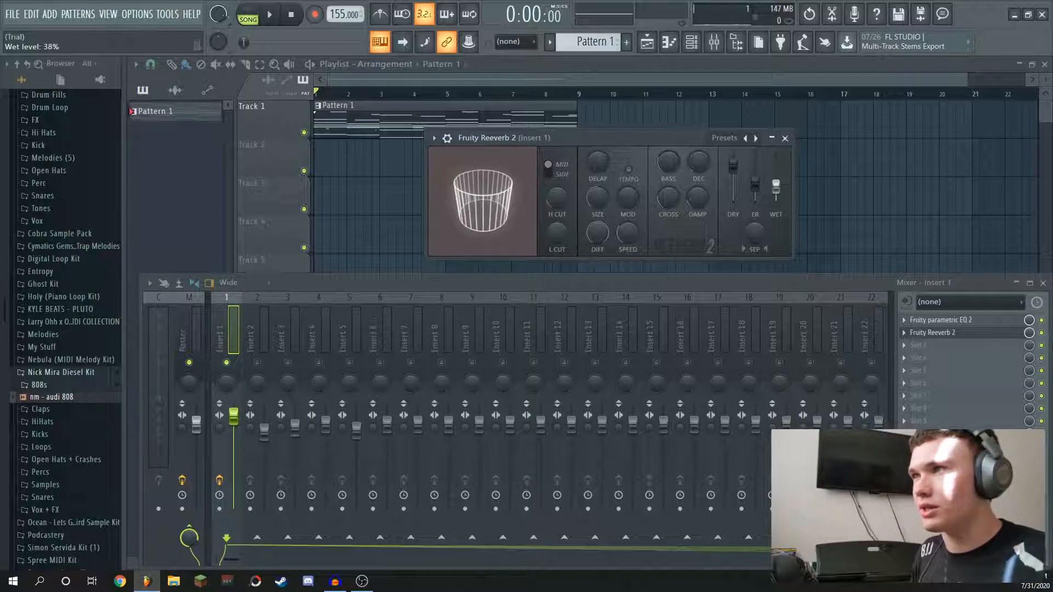
pyautogui.click(785, 138)
# - Listen to the soloed melody with its reverb and add Fruity Flanger to the third effect slot of Insert 1
pyautogui.press('space')
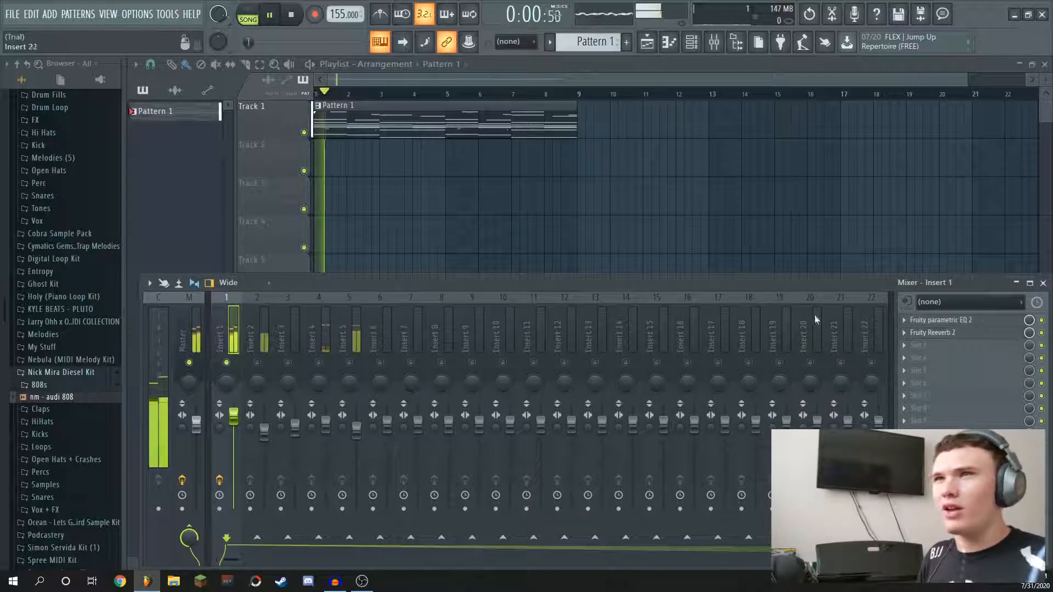
pyautogui.press('space')
pyautogui.click(927, 344)
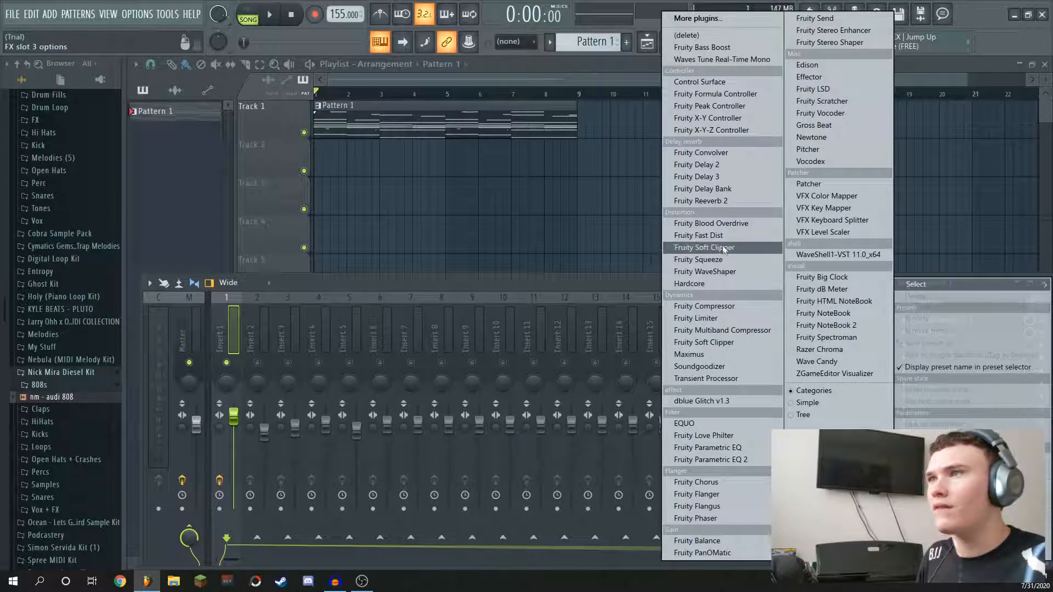
pyautogui.click(719, 495)
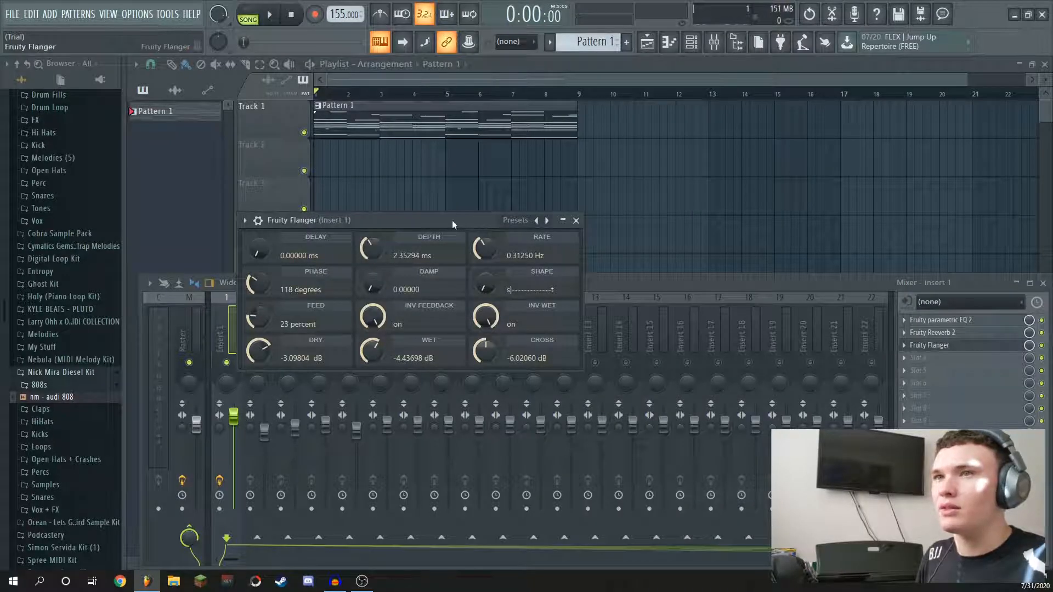
# - Move the Fruity Flanger window aside and listen to the soloed melody with the flanger applied
pyautogui.moveTo(452, 219); pyautogui.dragTo(678, 215)
pyautogui.press('space')
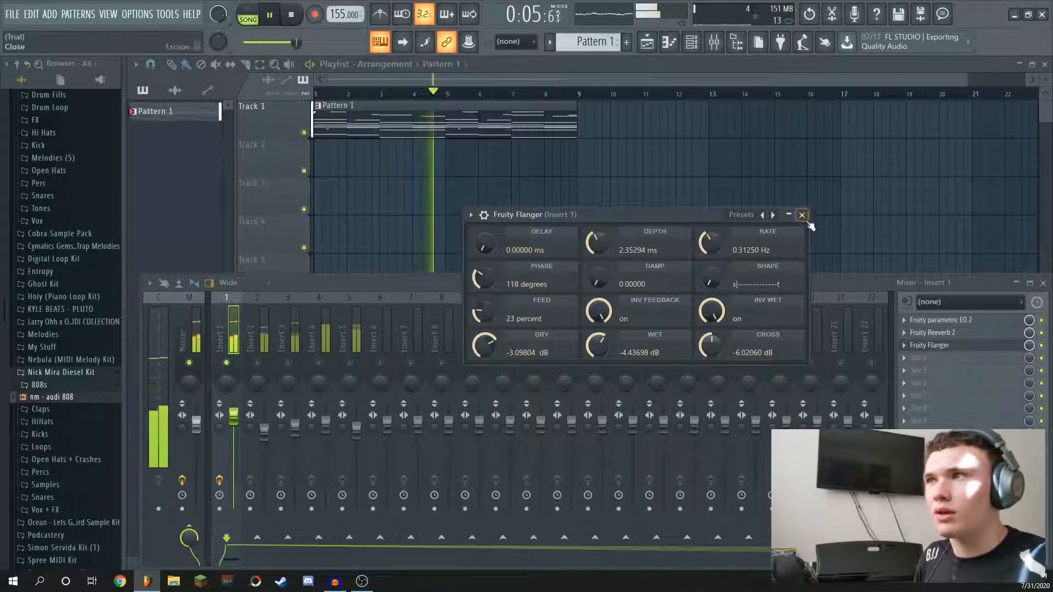
pyautogui.press('space')
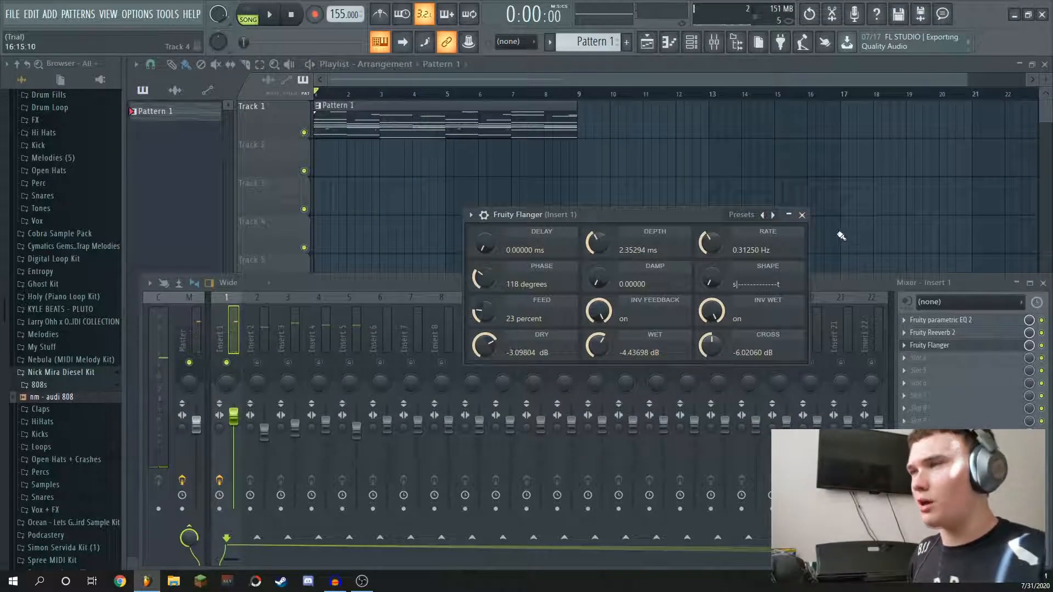
# - Close Fruity Flanger, lower its slot's mix level on Insert 1 to about 56% and play the soloed melody
pyautogui.click(802, 215)
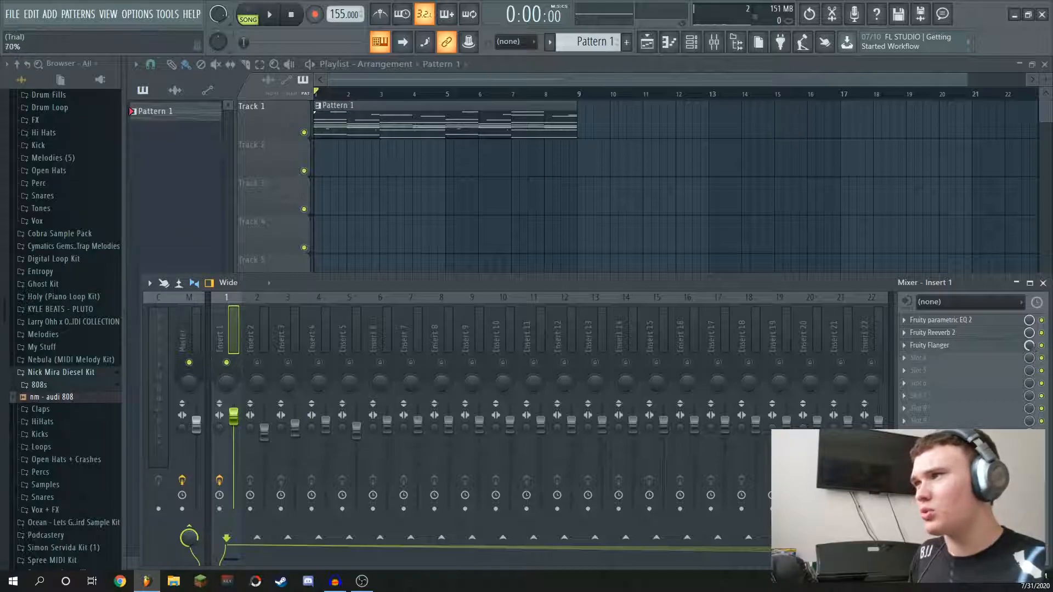
pyautogui.press('space')
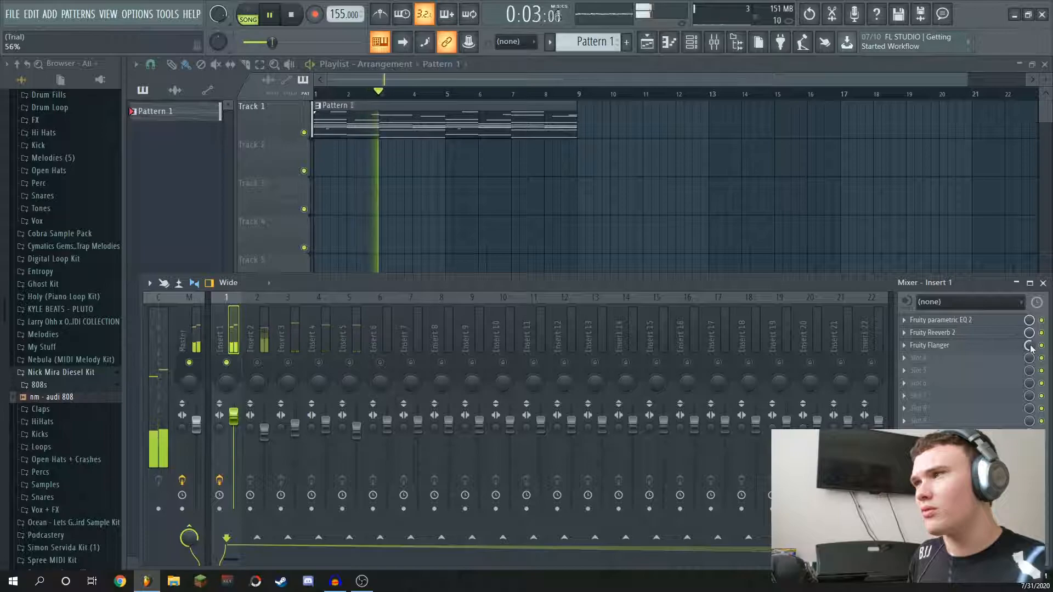
pyautogui.press('space')
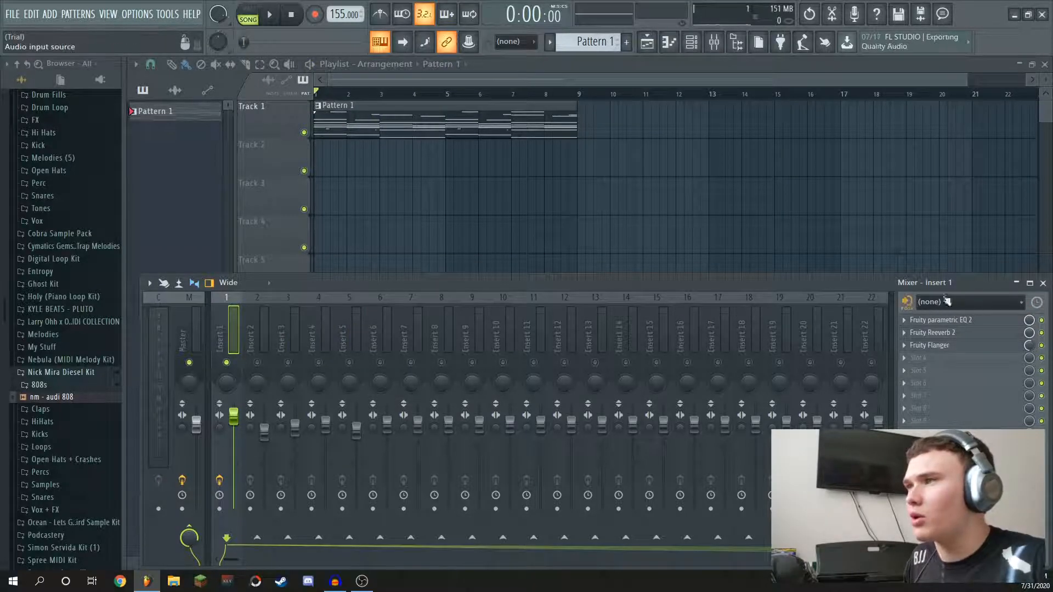
# - Unsolo Insert 1, close the mixer and play the full beat with all tracks
pyautogui.rightClick(227, 362)
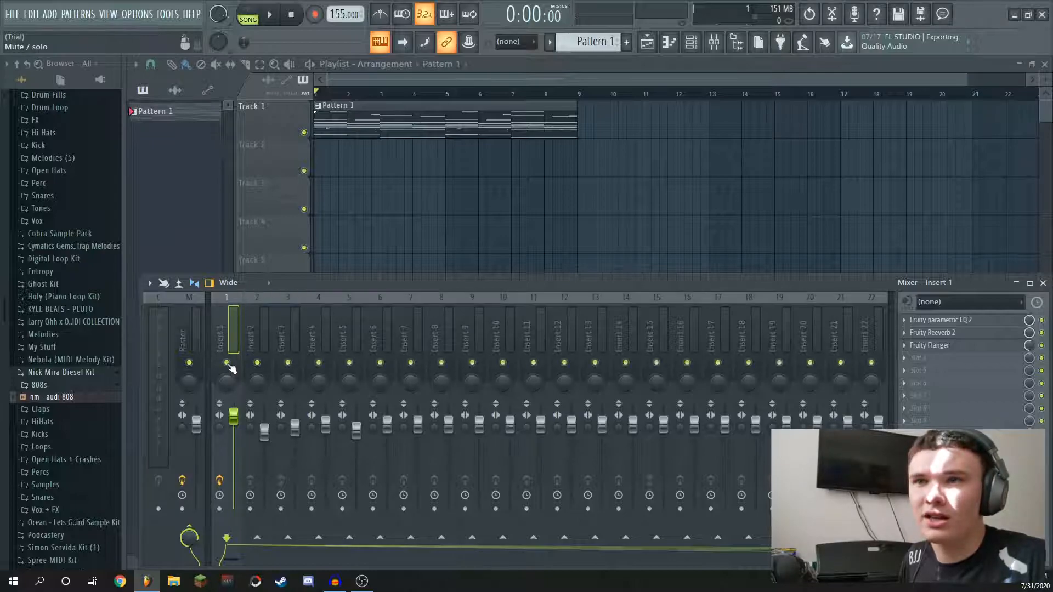
pyautogui.click(1043, 283)
pyautogui.press('space')
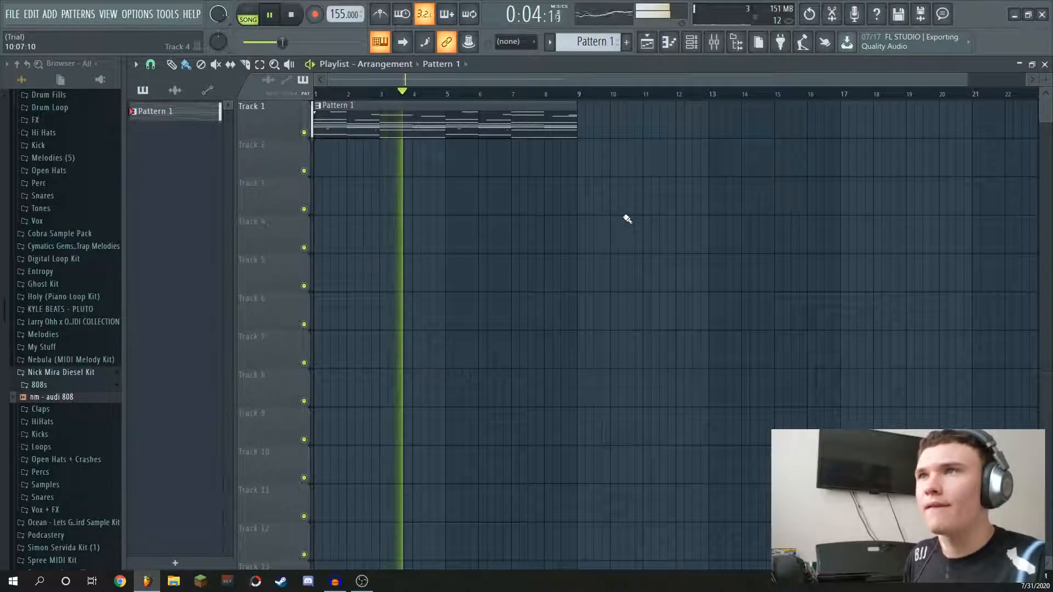
pyautogui.press('space')
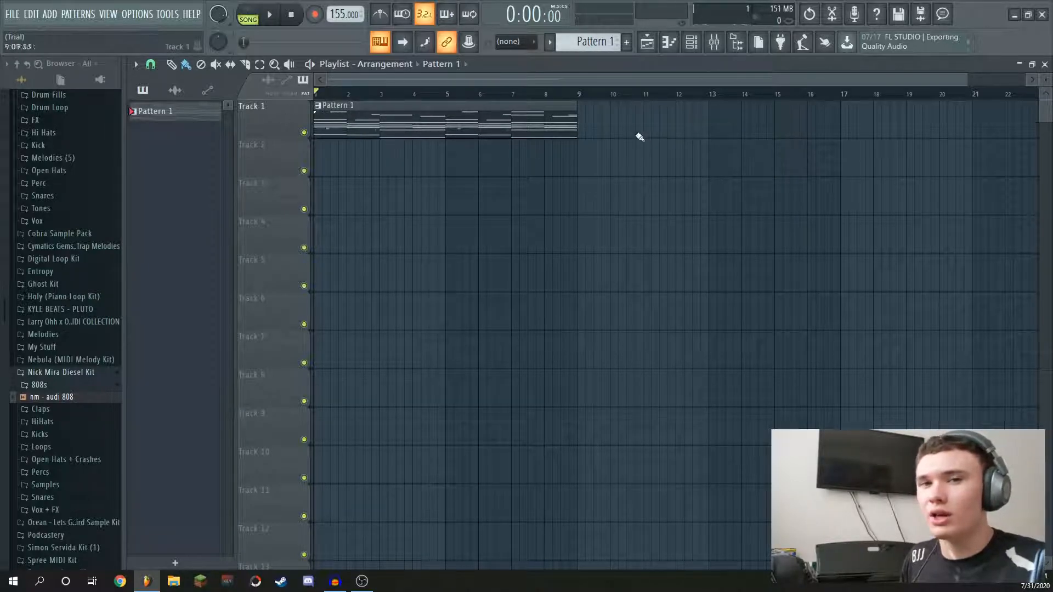
# - Split Pattern 1 by channel and clear the existing clip from the playlist
pyautogui.click(585, 42)
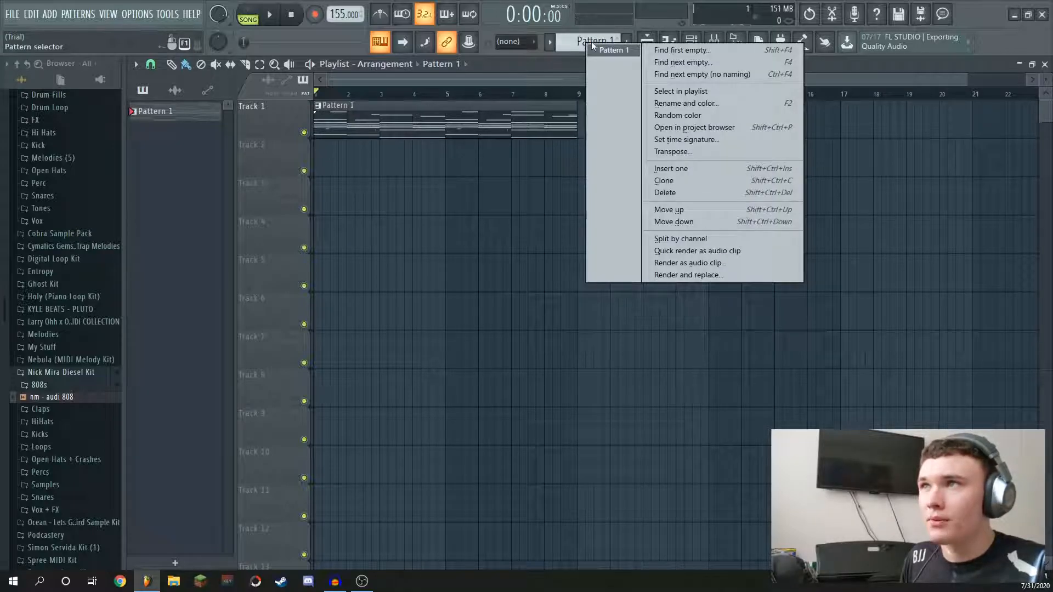
pyautogui.click(705, 238)
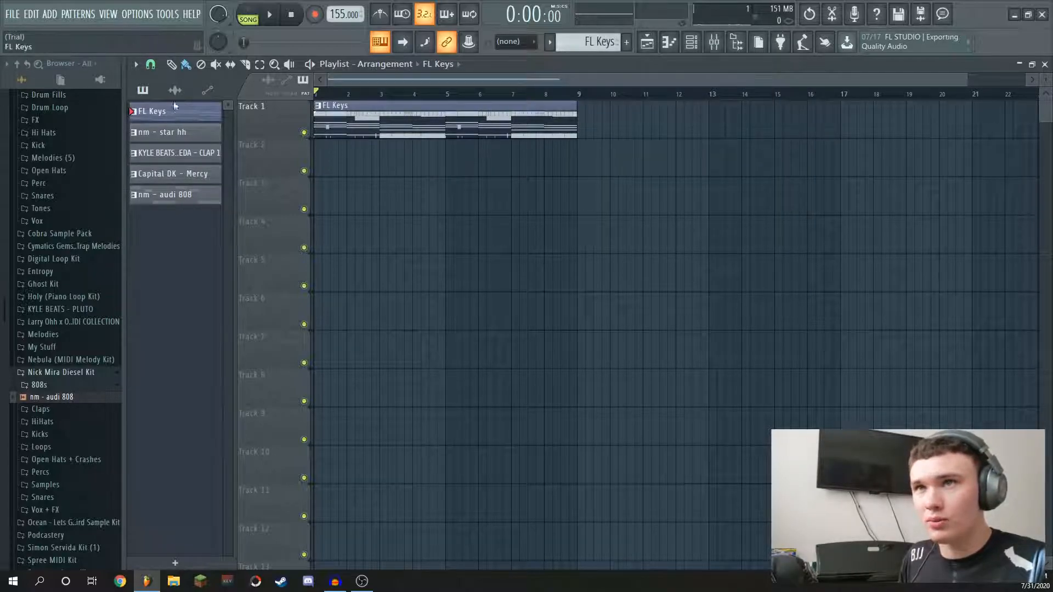
pyautogui.press('Delete')
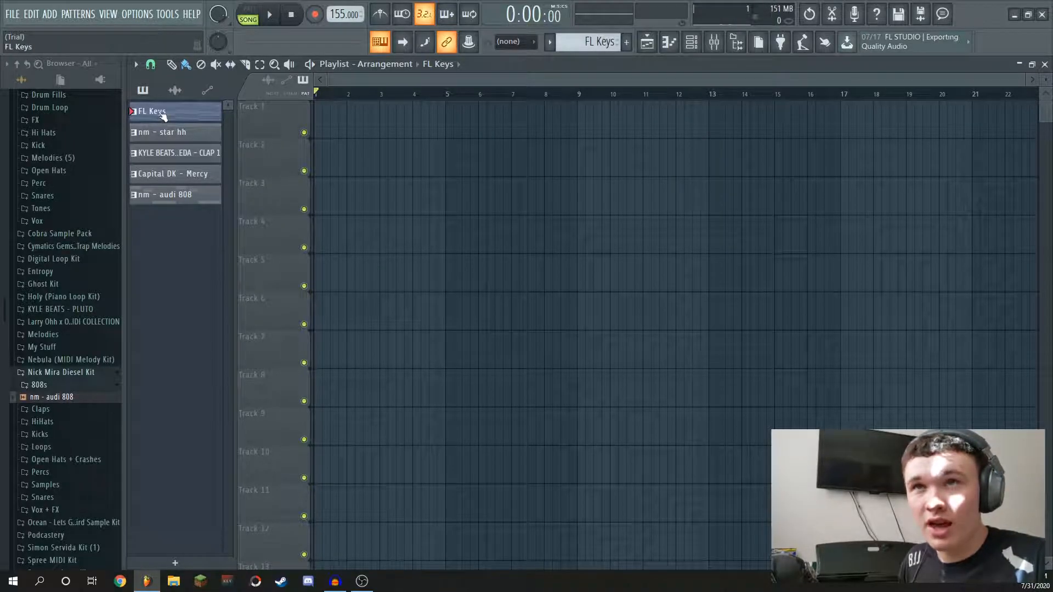
# - Place all five split patterns at bar 1 on separate tracks, with the hi-hat, clap, Mercy and 808 clips moved to Tracks 3–6
pyautogui.click(167, 133)
pyautogui.click(165, 154)
pyautogui.click(191, 176)
pyautogui.click(203, 197)
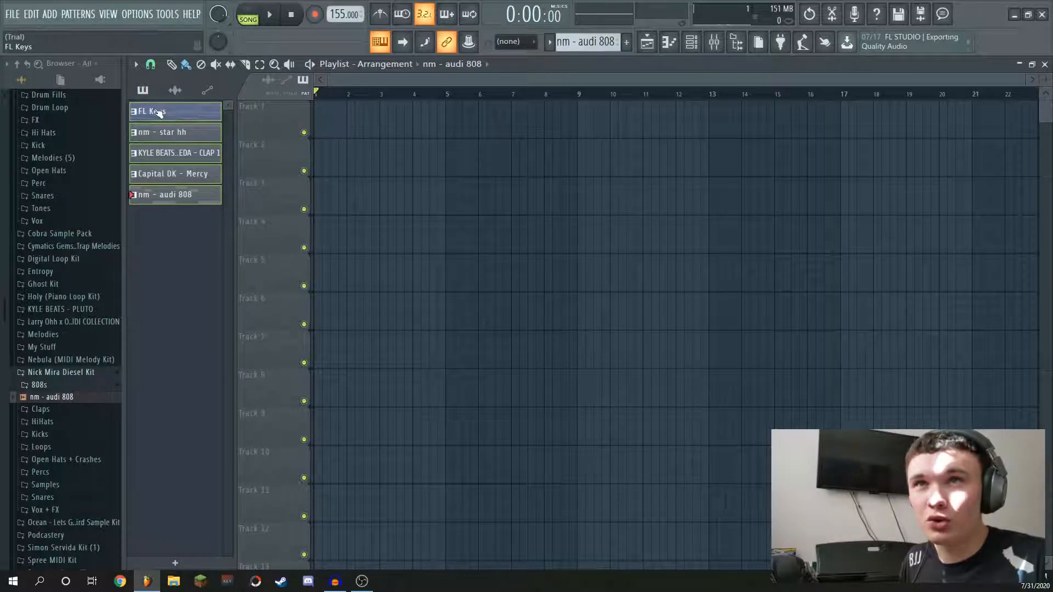
pyautogui.moveTo(158, 112); pyautogui.dragTo(320, 119)
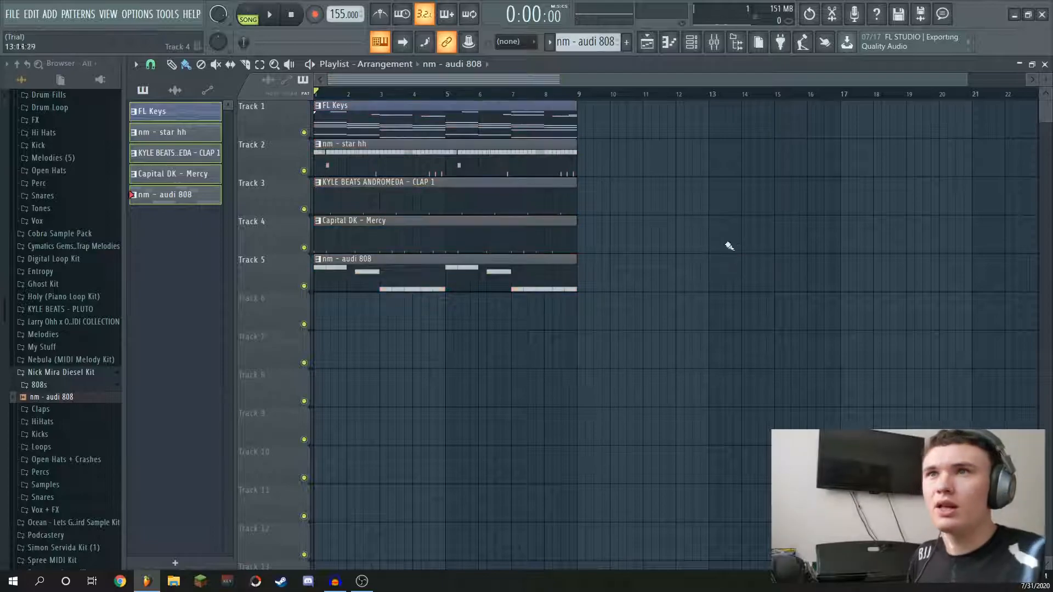
pyautogui.moveTo(660, 408); pyautogui.dragTo(400, 164)
pyautogui.keyDown('ctrl'); pyautogui.click(709, 251); pyautogui.keyUp('ctrl')
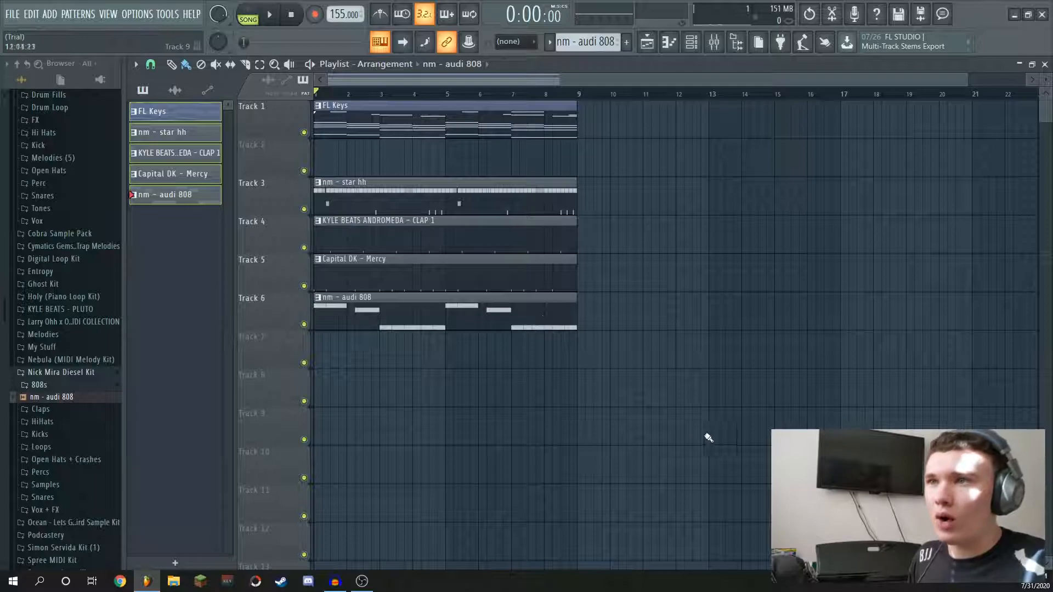
# - Select all five clips and duplicate them seven times in sequence to fill 64 bars, leaving nothing selected
pyautogui.moveTo(897, 472); pyautogui.dragTo(383, 121)
pyautogui.scroll(-1, 450, 84)
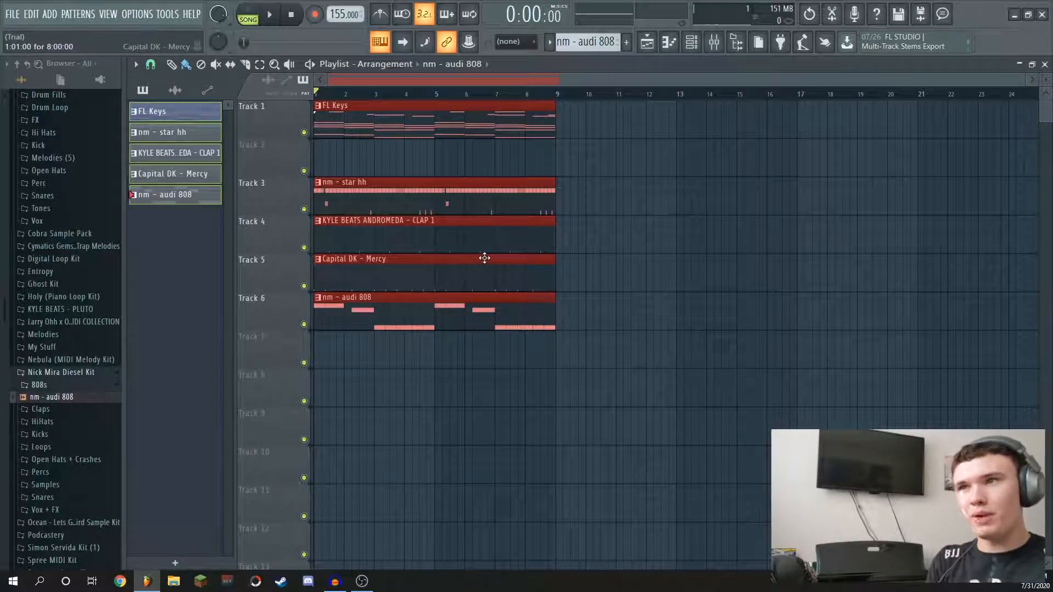
pyautogui.hotkey('ctrl', 'b')
pyautogui.hotkey('ctrl', 'b')
pyautogui.hotkey('ctrl', 'b')
pyautogui.hotkey('ctrl', 'b')
pyautogui.hotkey('ctrl', 'b')
pyautogui.hotkey('ctrl', 'b')
pyautogui.hotkey('ctrl', 'b')
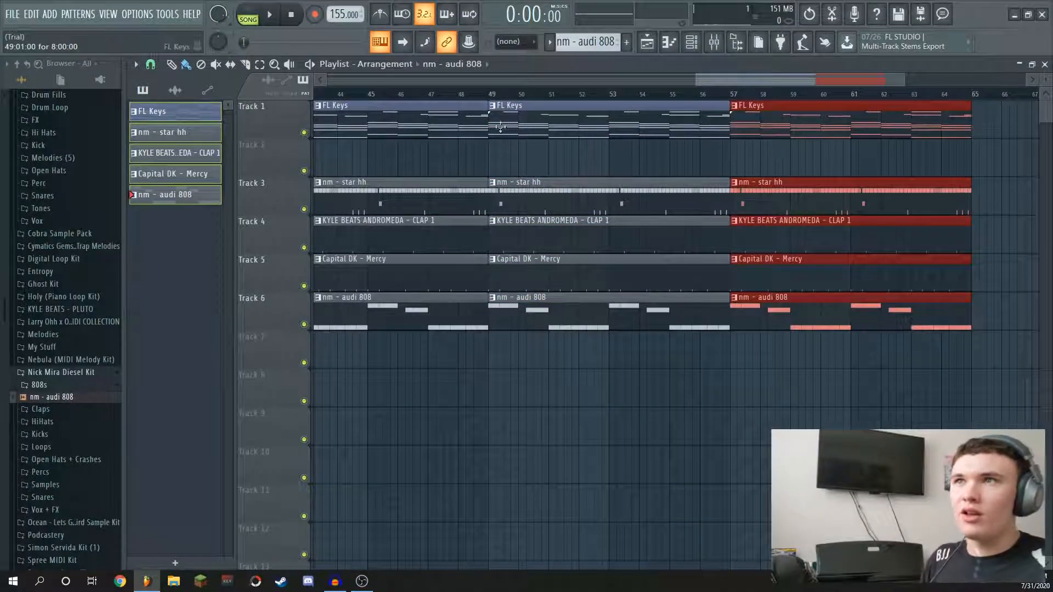
pyautogui.scroll(-5, 500, 129)
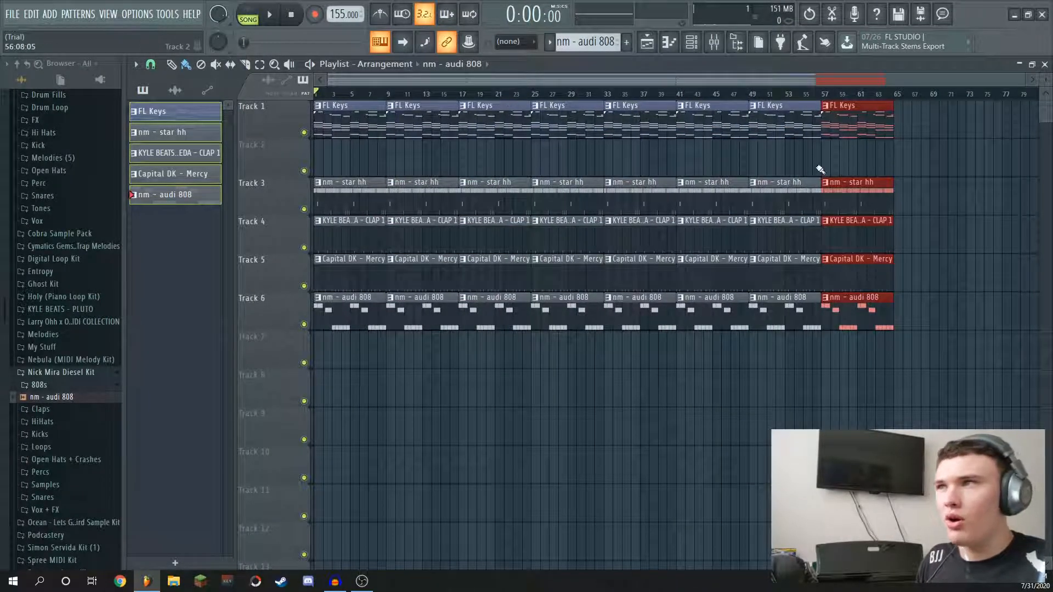
pyautogui.keyDown('ctrl'); pyautogui.click(817, 167); pyautogui.keyUp('ctrl')
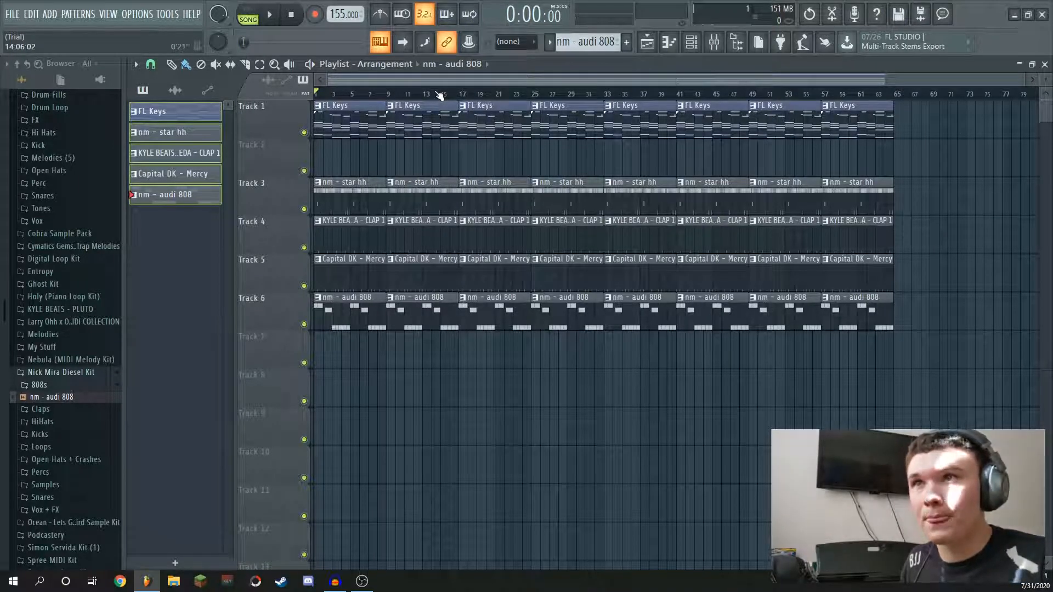
# - Delete the hi-hat, clap, Mercy and 808 clips from the first eight bars and play the arrangement from the start
pyautogui.rightClick(351, 197)
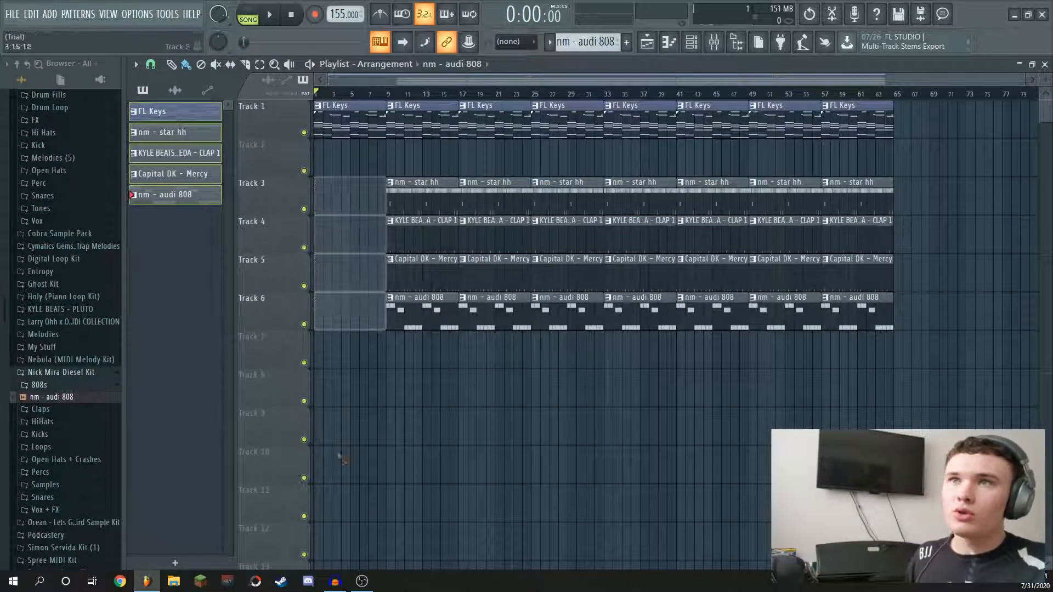
pyautogui.press('space')
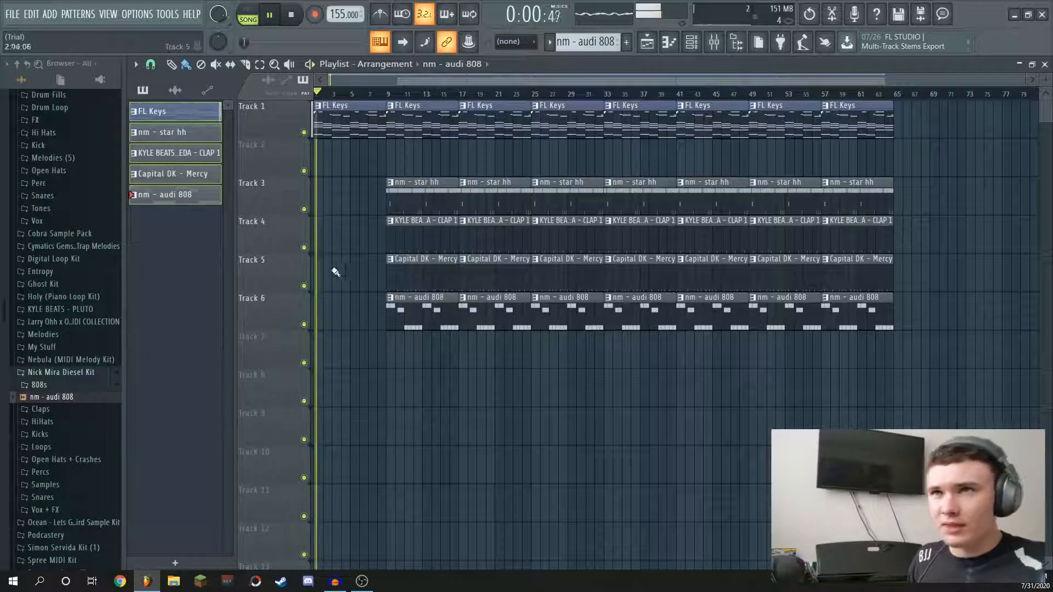
pyautogui.press('space')
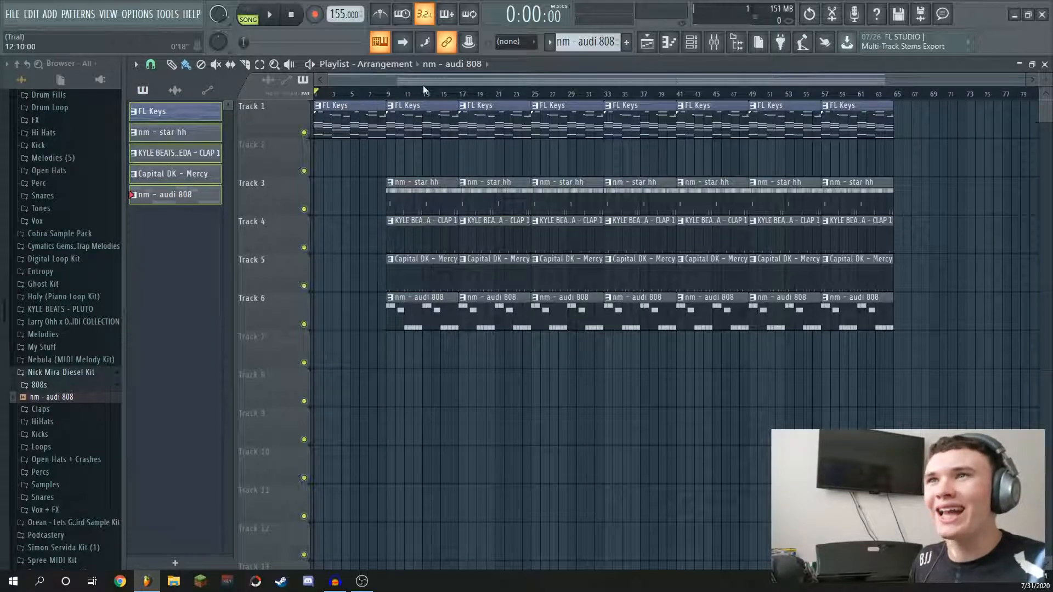
# - Delete the Capital DK - Mercy and nm - audi 808 clips at bars 9–16 and 33–40
pyautogui.rightClick(433, 270)
pyautogui.rightClick(427, 315)
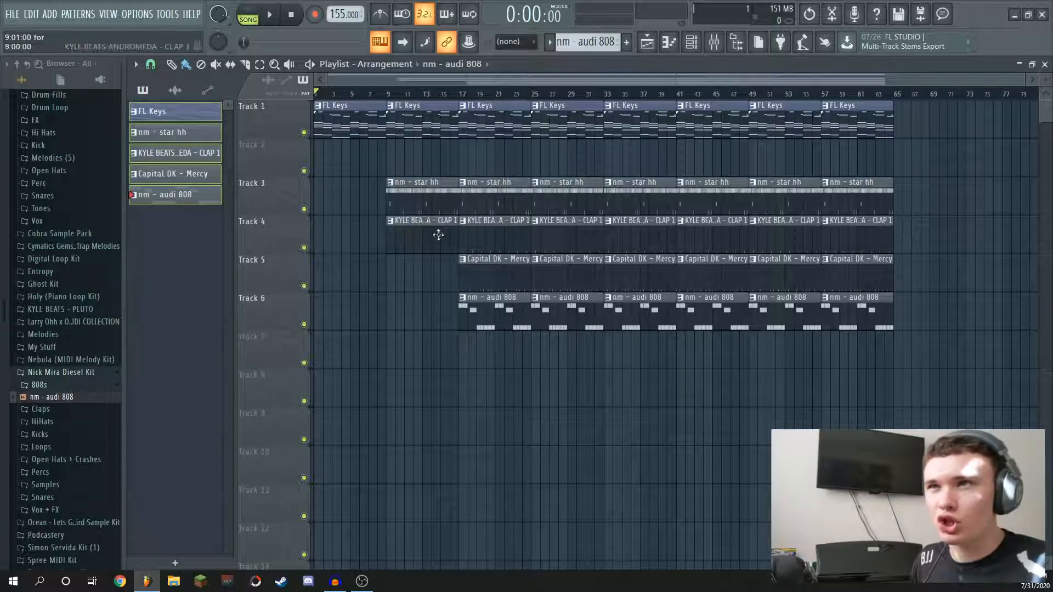
pyautogui.scroll(3, 450, 105)
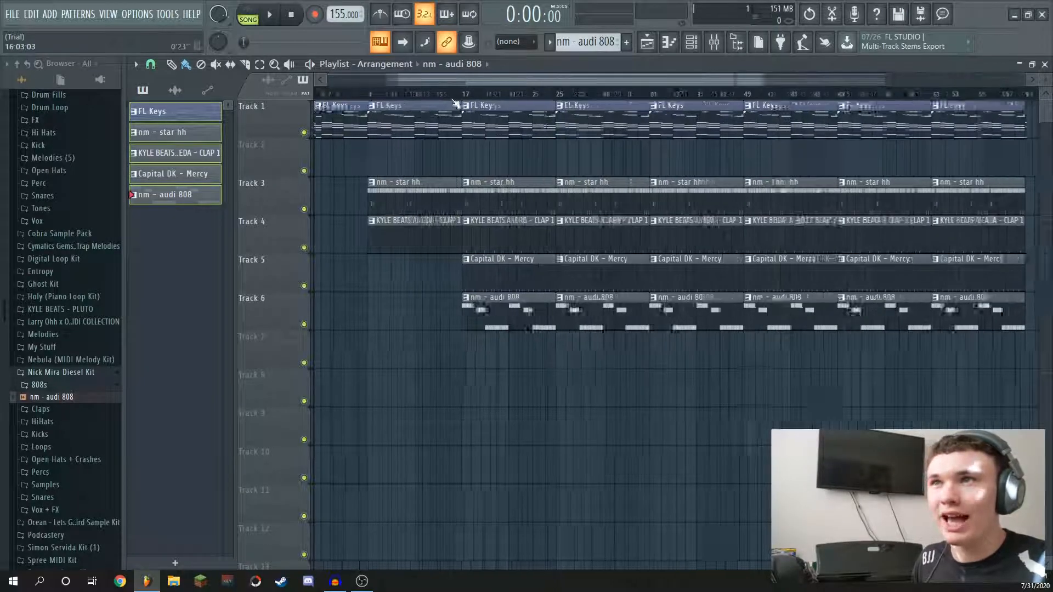
pyautogui.scroll(3, 472, 103)
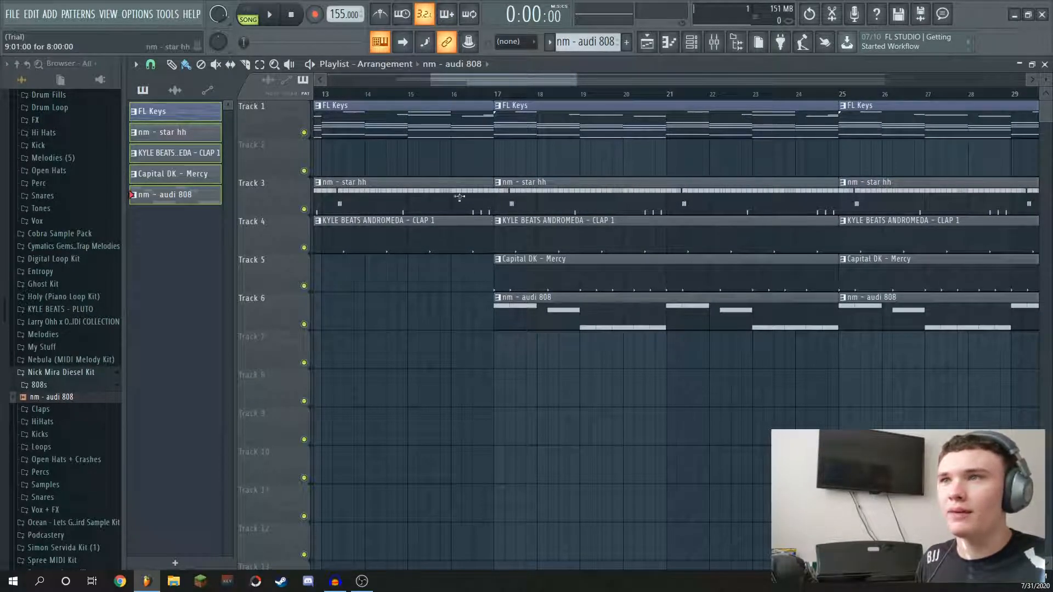
pyautogui.scroll(-6, 423, 102)
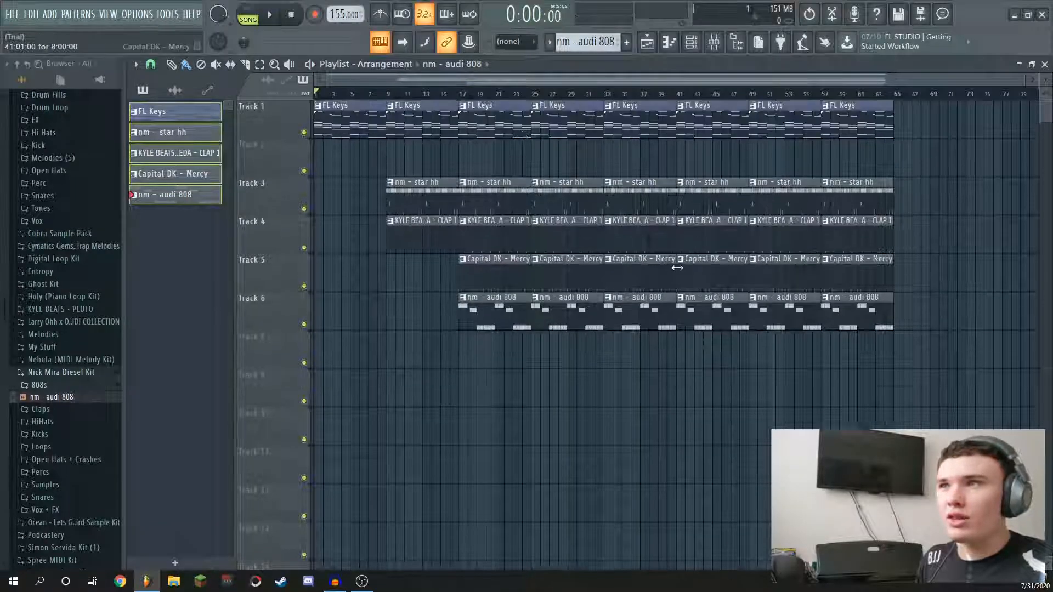
pyautogui.rightClick(632, 317)
pyautogui.rightClick(634, 277)
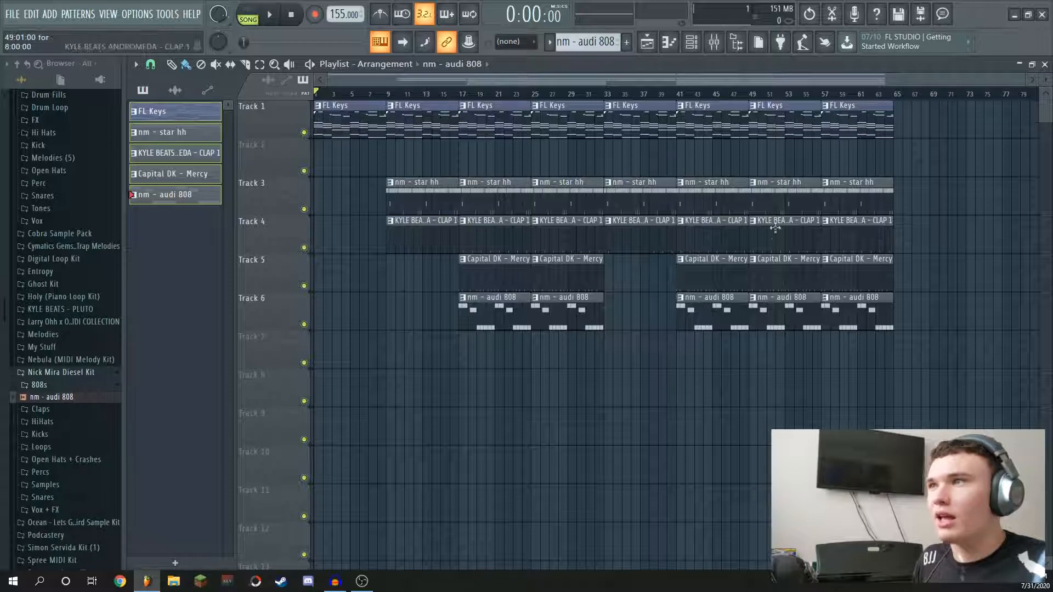
# - Delete all clips on Tracks 3–6 from bar 49 onward and the last FL Keys clip at bar 57
pyautogui.rightClick(791, 192)
pyautogui.rightClick(853, 314)
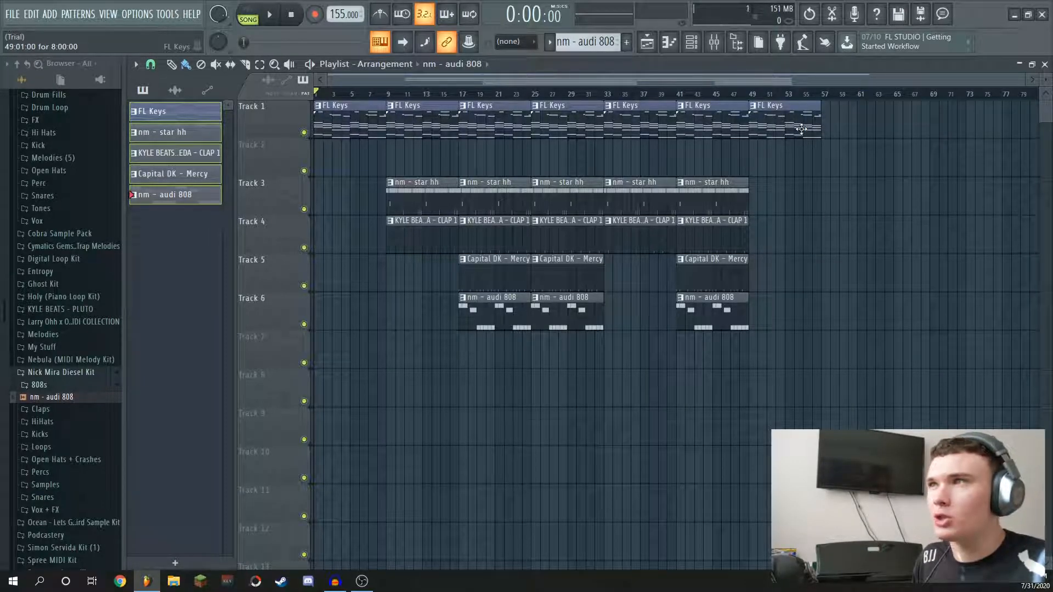
pyautogui.moveTo(853, 330); pyautogui.dragTo(502, 122)
pyautogui.click(813, 255)
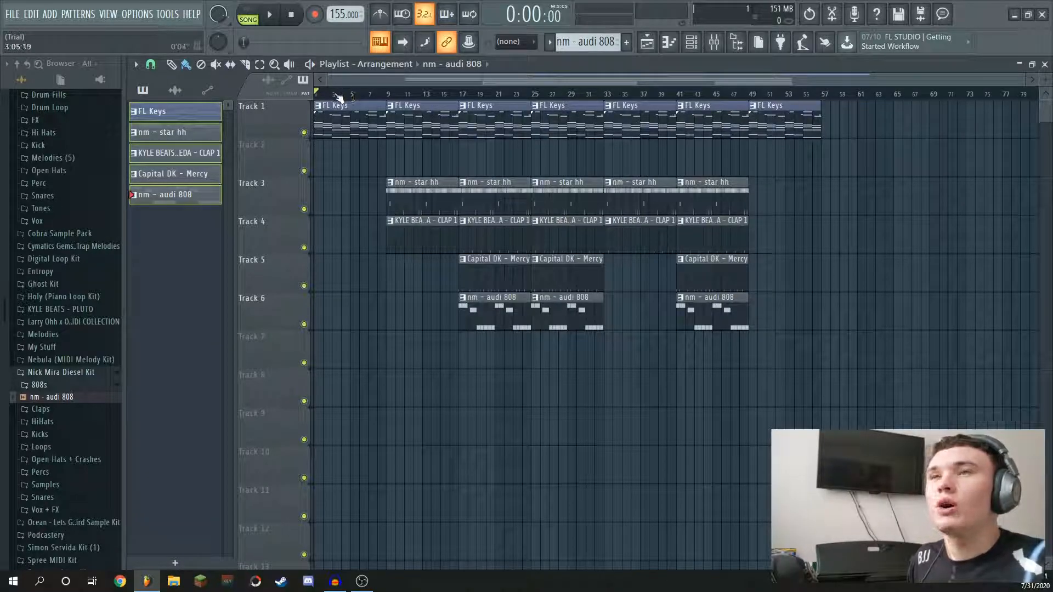
# - Play the arrangement from the start and again from just before bar 9 to hear the drums enter
pyautogui.scroll(3, 342, 99)
pyautogui.scroll(-1, 356, 100)
pyautogui.press('space')
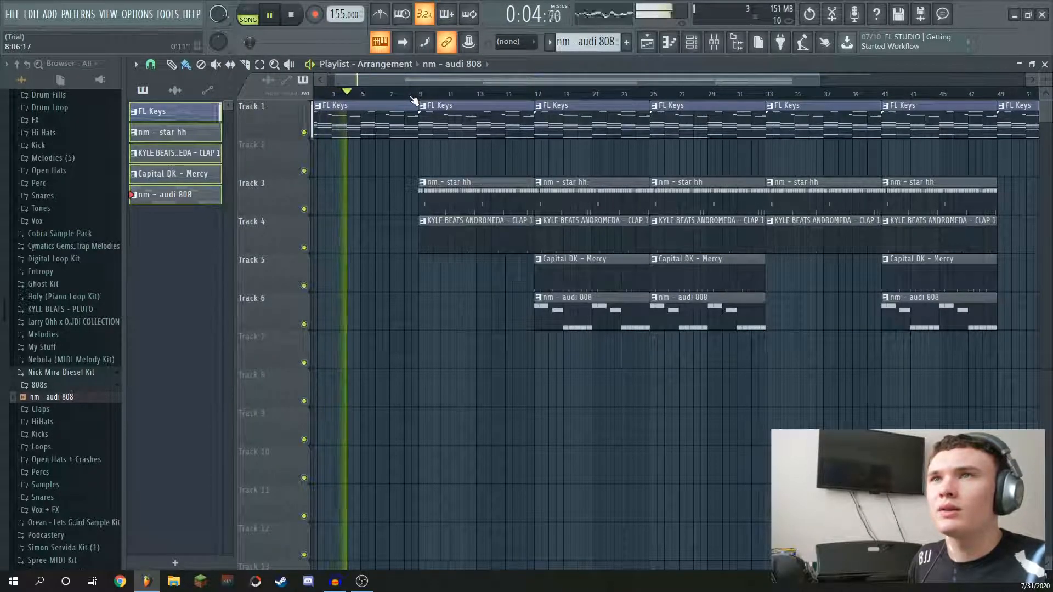
pyautogui.click(412, 94)
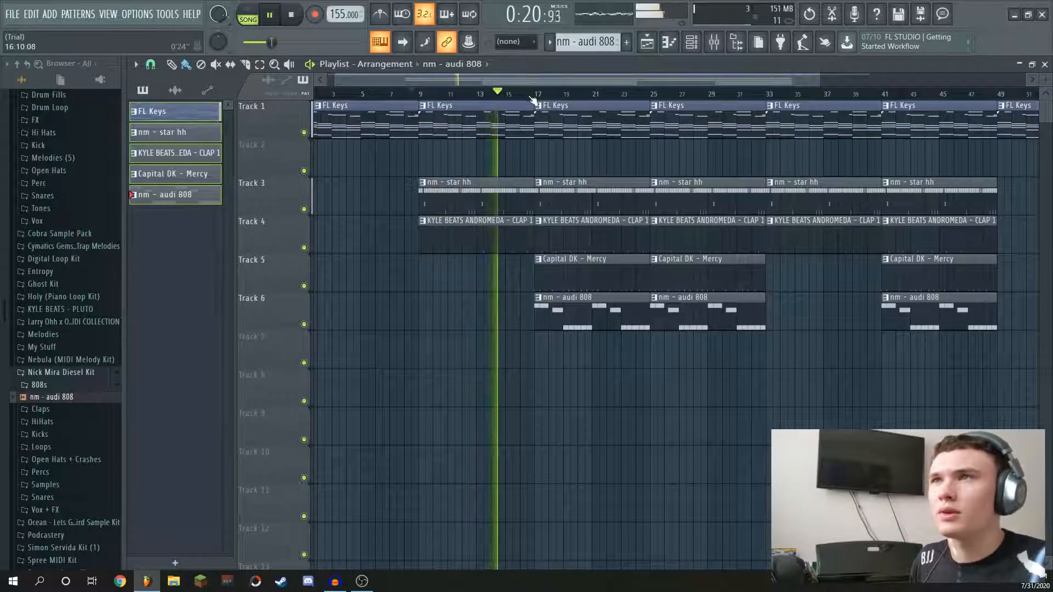
pyautogui.keyDown('ctrl'); pyautogui.scroll(4, 532, 99); pyautogui.keyUp('ctrl')
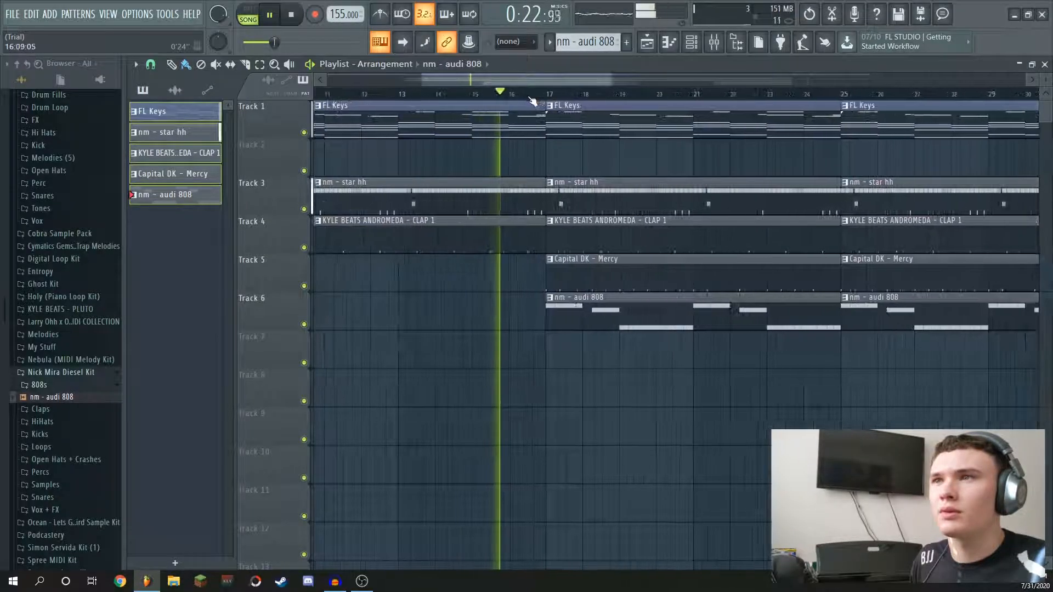
pyautogui.keyDown('ctrl'); pyautogui.scroll(2, 532, 100); pyautogui.keyUp('ctrl')
pyautogui.press('space')
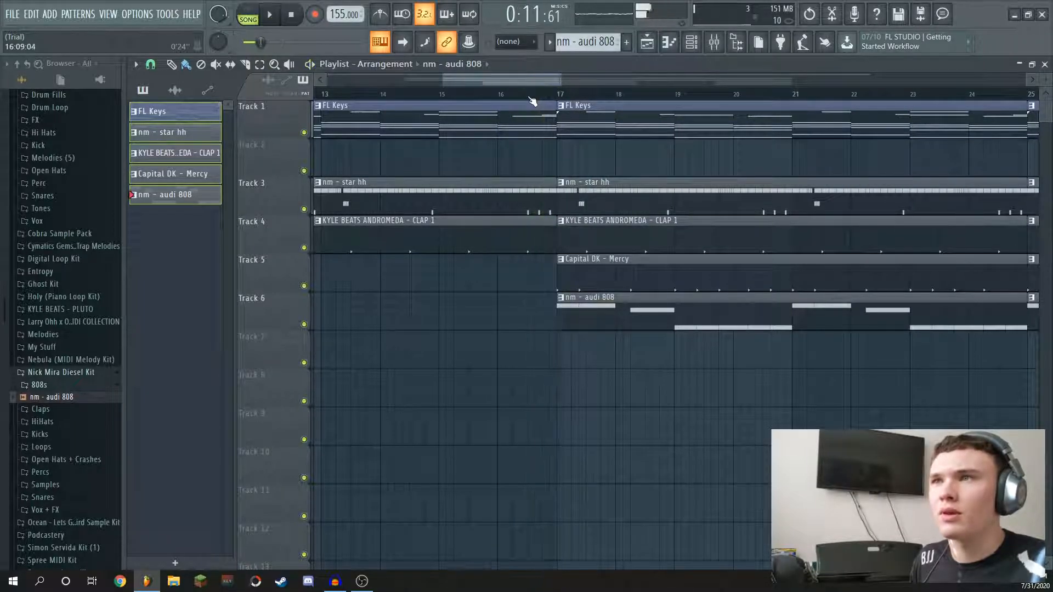
# - Shorten the nm - star hh clip before bar 17 so it ends halfway through bar 16
pyautogui.keyDown('ctrl'); pyautogui.scroll(-2, 505, 103); pyautogui.keyUp('ctrl')
pyautogui.keyDown('ctrl'); pyautogui.scroll(2, 505, 103); pyautogui.keyUp('ctrl')
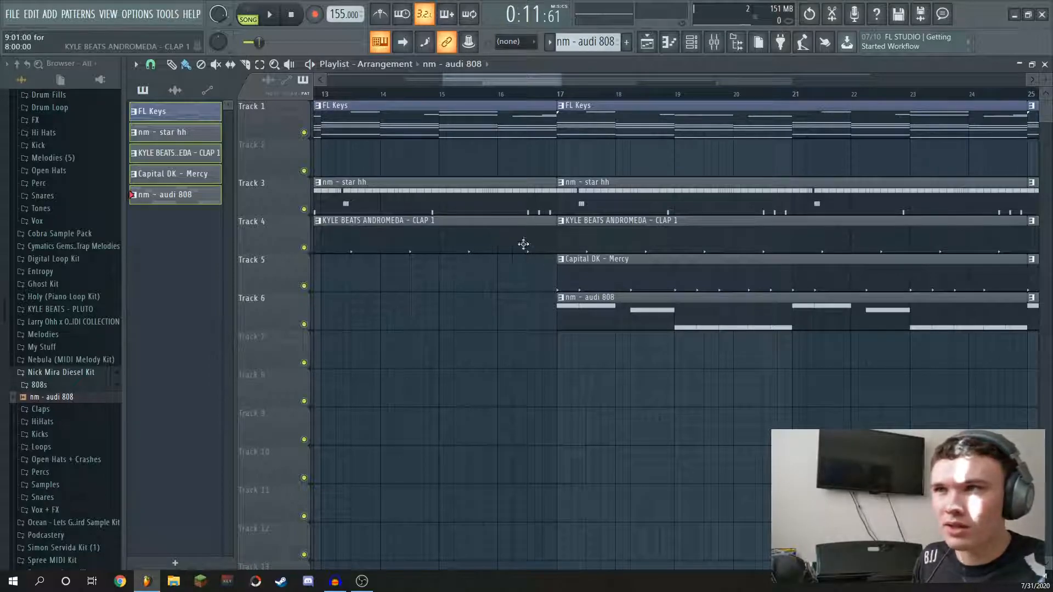
pyautogui.moveTo(553, 214); pyautogui.dragTo(536, 212)
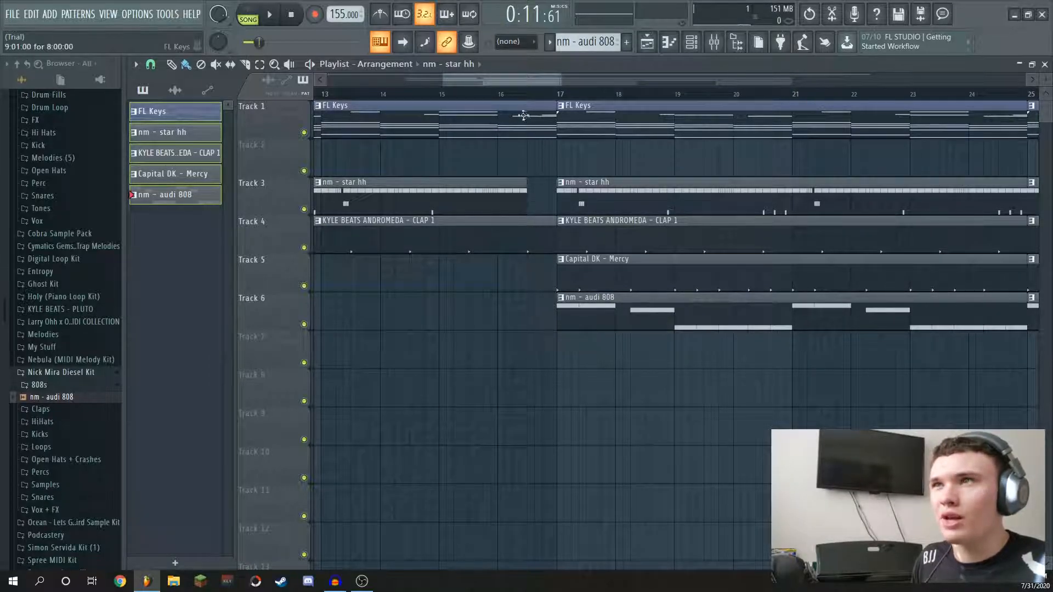
pyautogui.keyDown('ctrl'); pyautogui.scroll(-1, 505, 99); pyautogui.keyUp('ctrl')
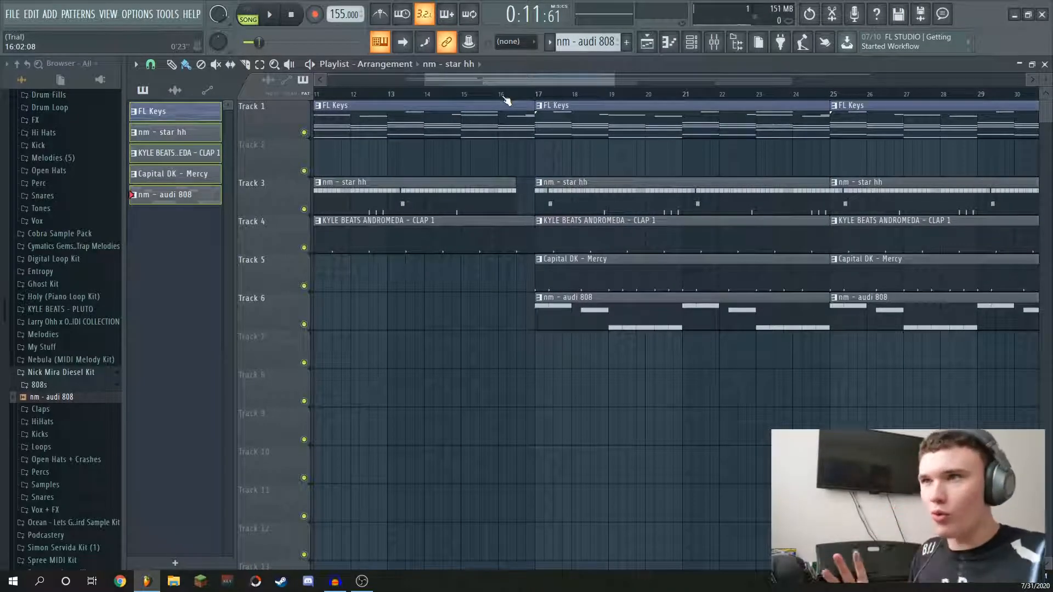
# - Play the arrangement from just before bar 17 into the first drop and check the mixer levels during playback
pyautogui.keyDown('ctrl'); pyautogui.scroll(-3, 433, 102); pyautogui.keyUp('ctrl')
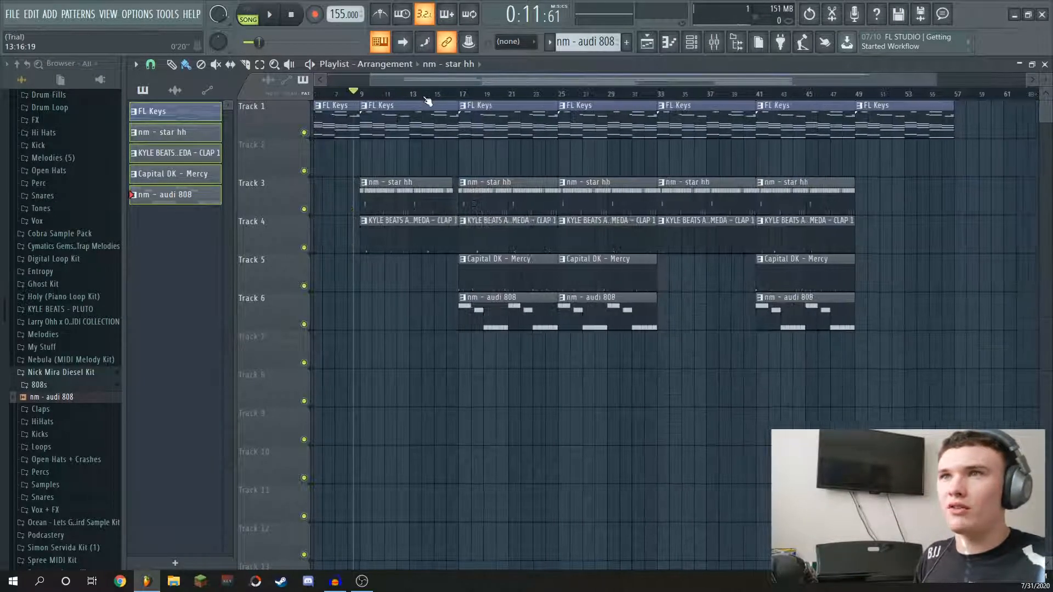
pyautogui.click(458, 94)
pyautogui.press('space')
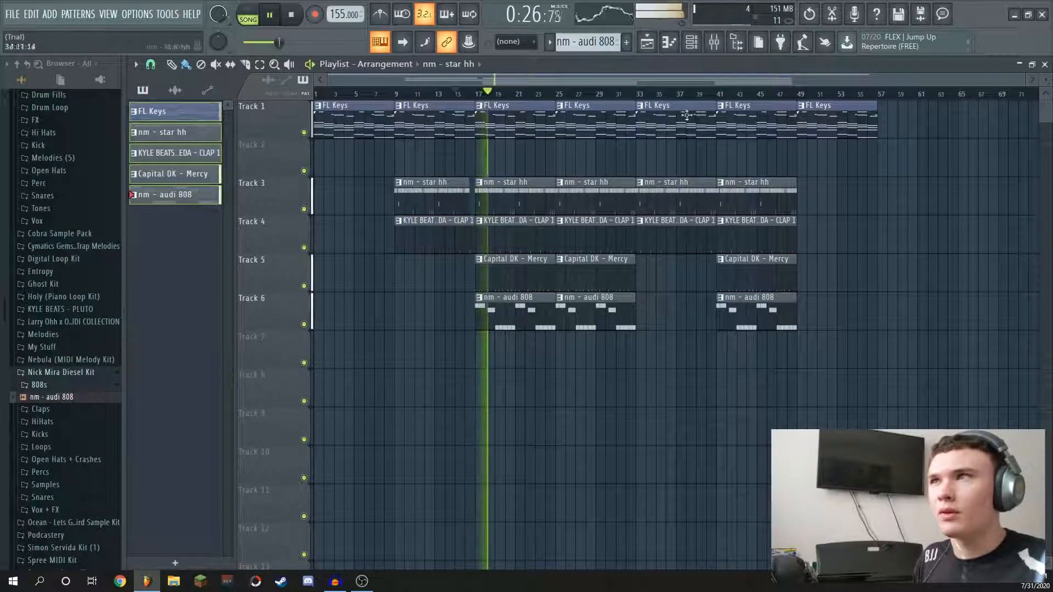
pyautogui.click(724, 45)
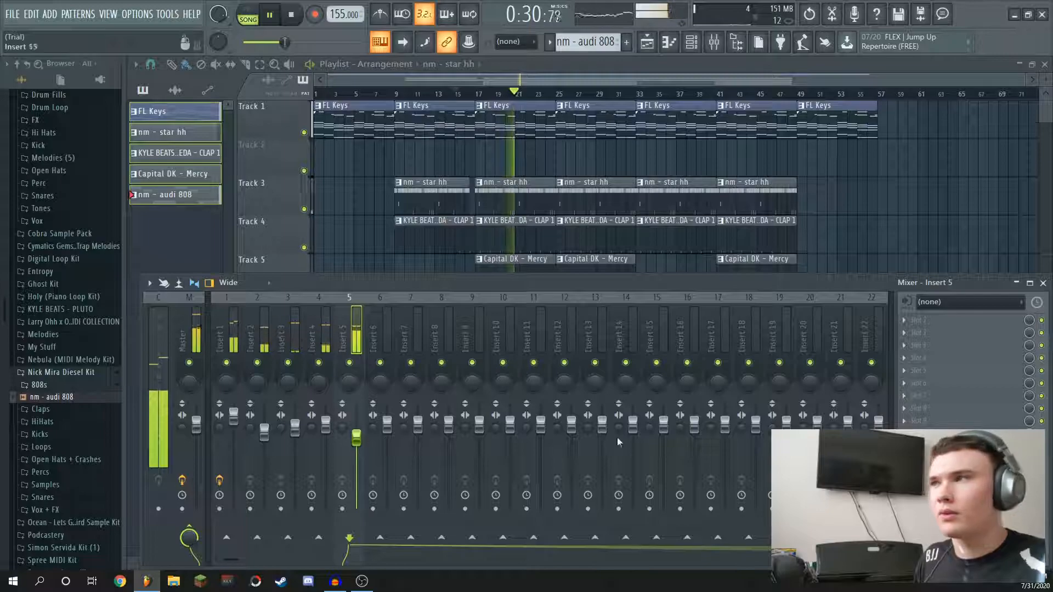
pyautogui.click(1043, 283)
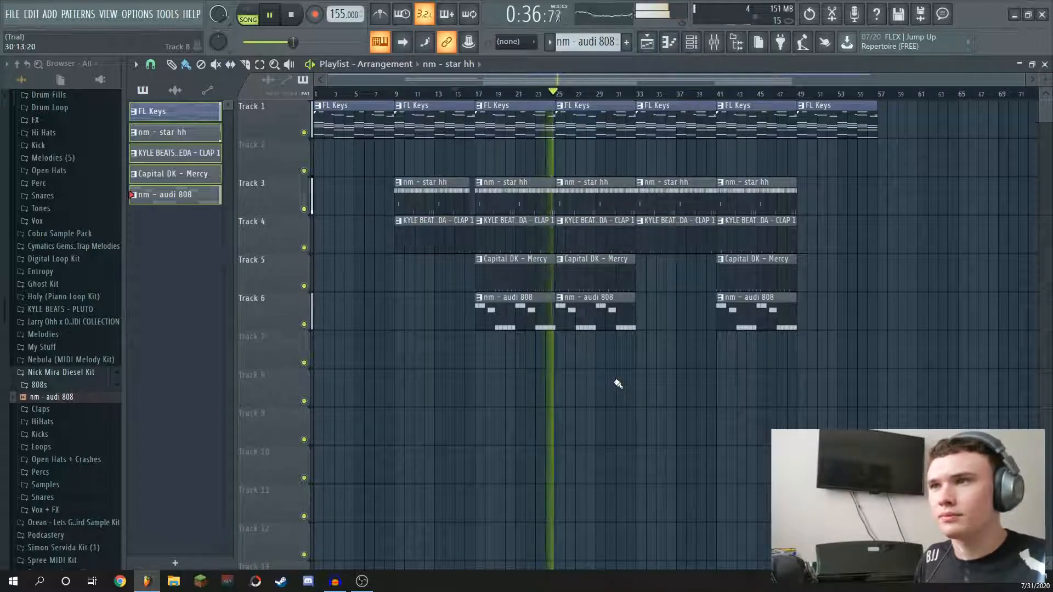
pyautogui.press('space')
# - Examine the notes of the nm - audi 808 pattern in the piano roll, starting from the Capital DK - Mercy channel
pyautogui.scroll(5, 603, 246)
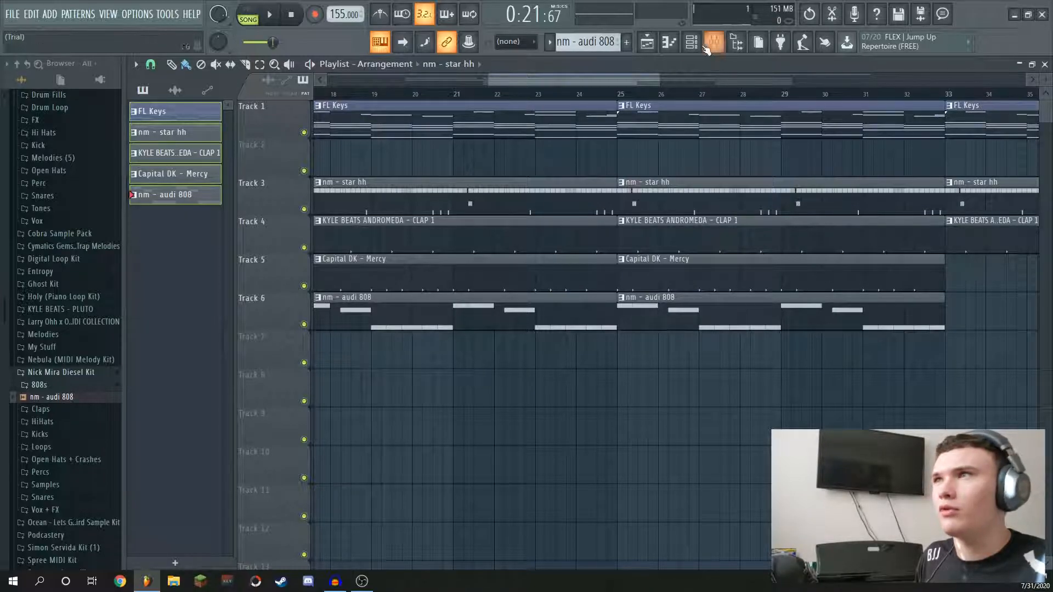
pyautogui.click(691, 41)
pyautogui.rightClick(283, 199)
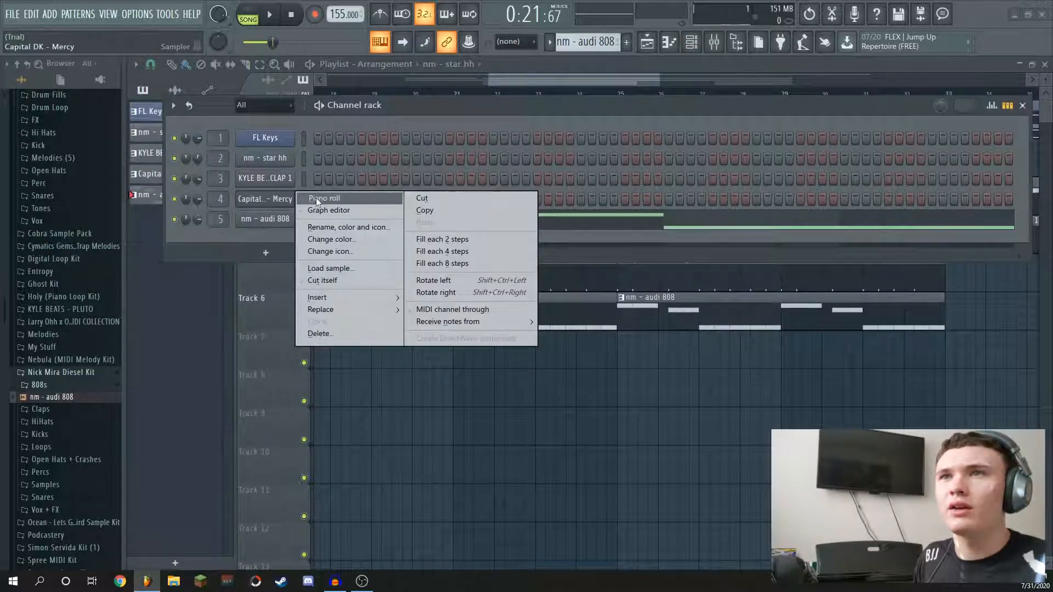
pyautogui.click(317, 199)
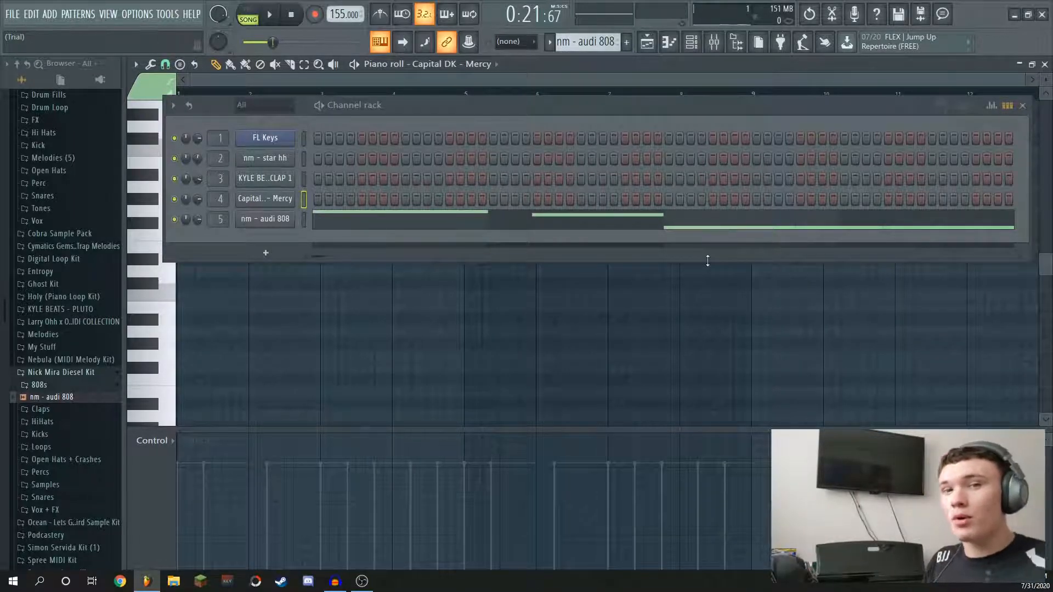
pyautogui.click(1023, 106)
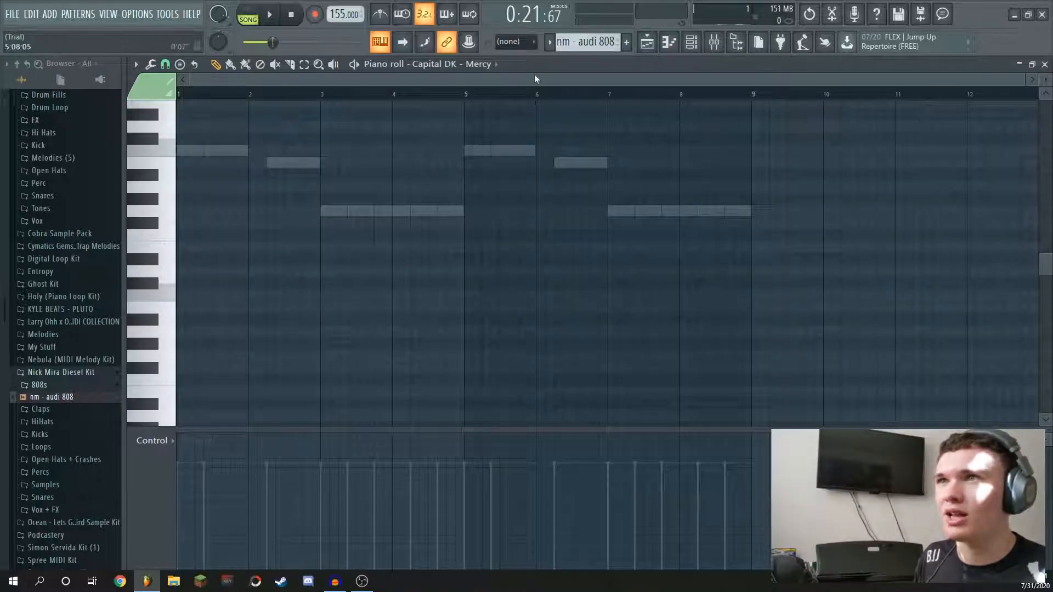
pyautogui.scroll(3, 415, 232)
pyautogui.scroll(-5, 446, 188)
pyautogui.scroll(5, 453, 242)
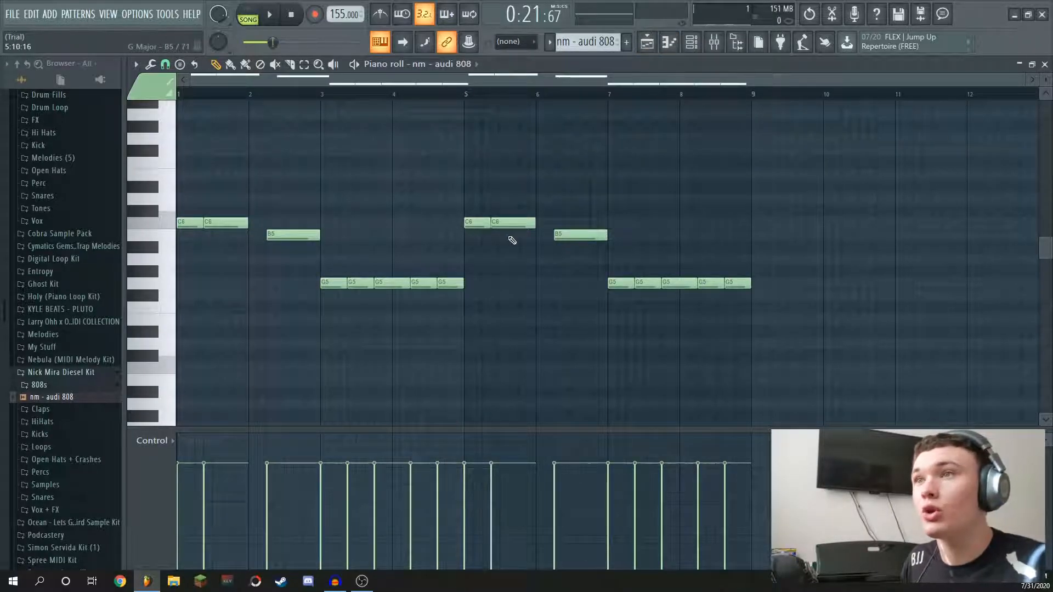
# - Return to the playlist and replay the arrangement from bar 15 through the first drop
pyautogui.press('F5')
pyautogui.press('space')
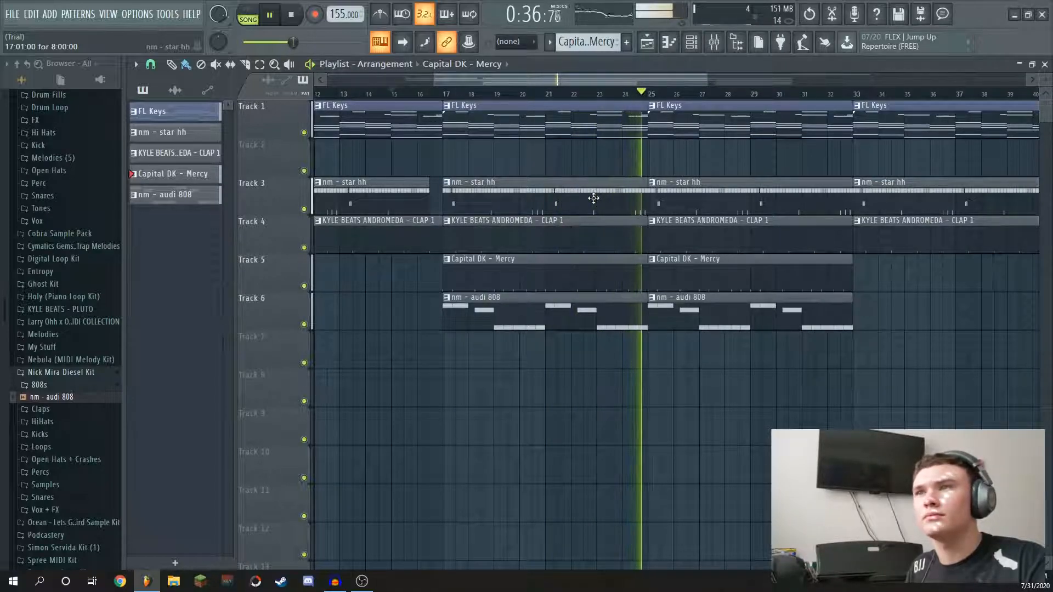
pyautogui.press('space')
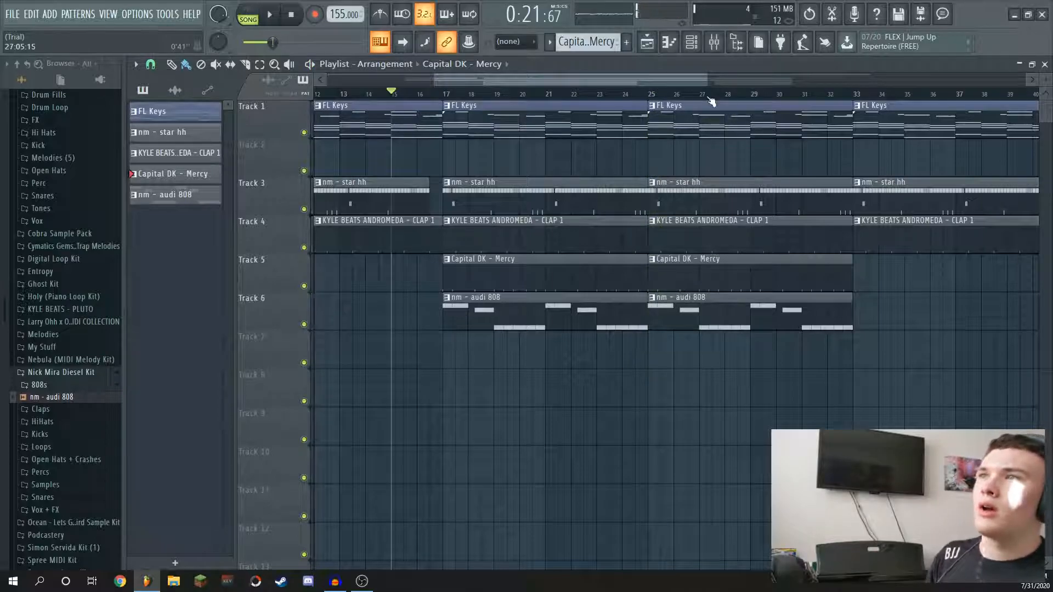
# - Shorten the nm - star hh clip before bar 41 so it ends halfway through bar 40
pyautogui.scroll(-4, 711, 101)
pyautogui.scroll(6, 660, 99)
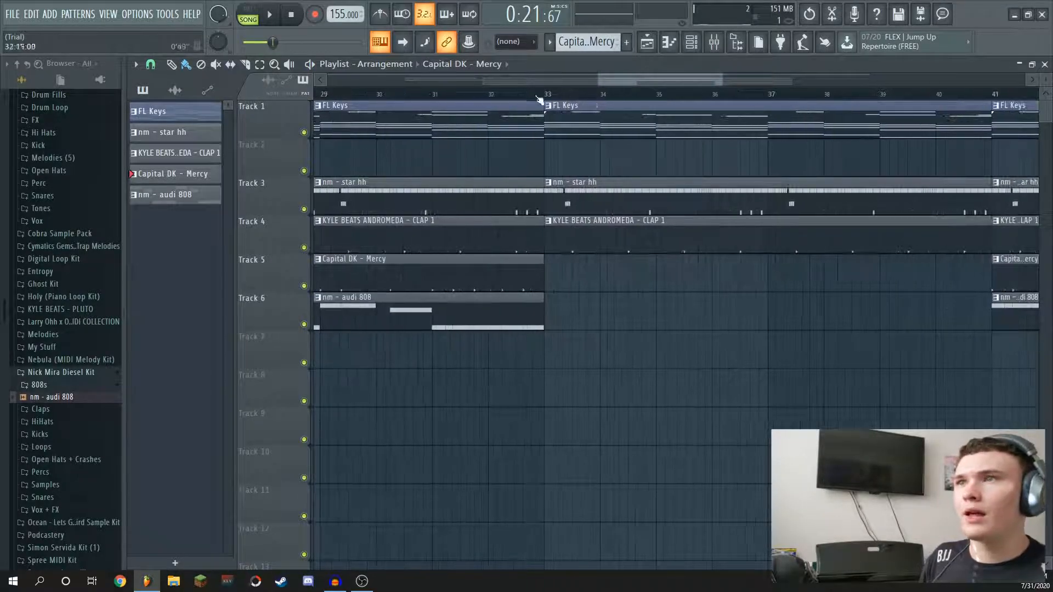
pyautogui.scroll(-2, 542, 98)
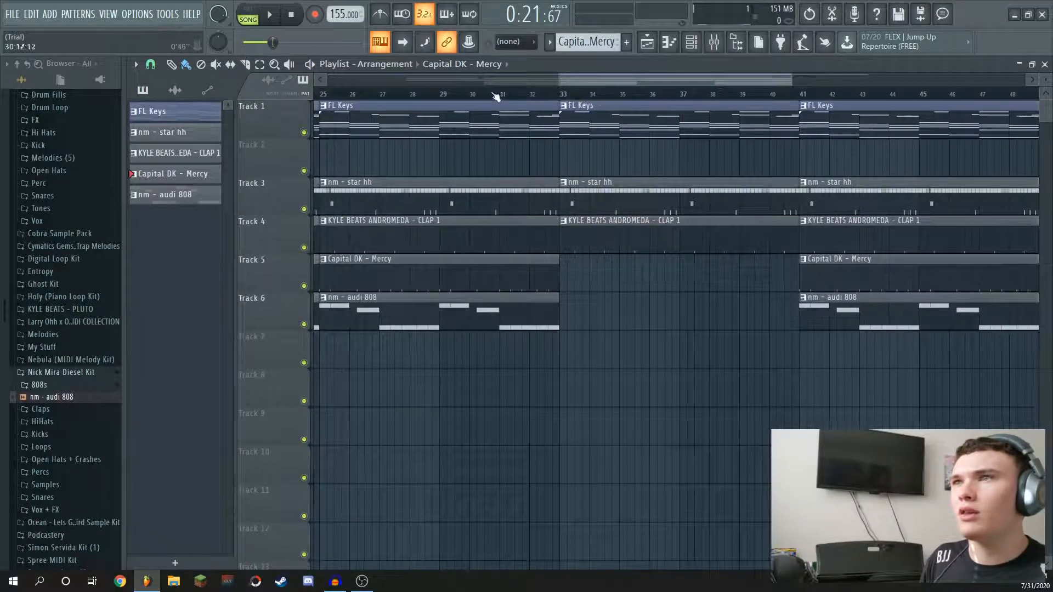
pyautogui.scroll(-3, 603, 104)
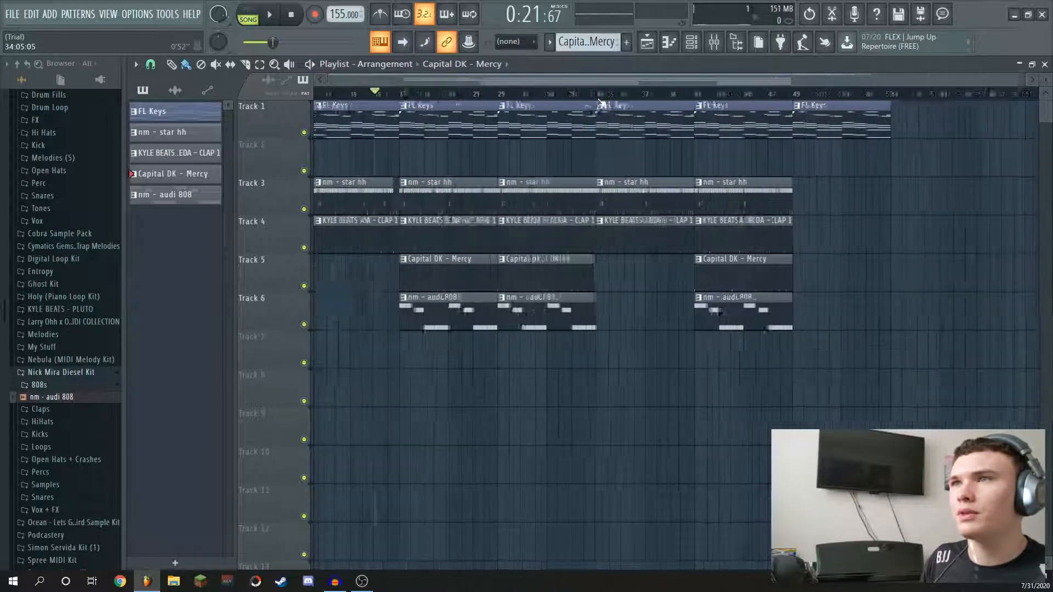
pyautogui.click(685, 97)
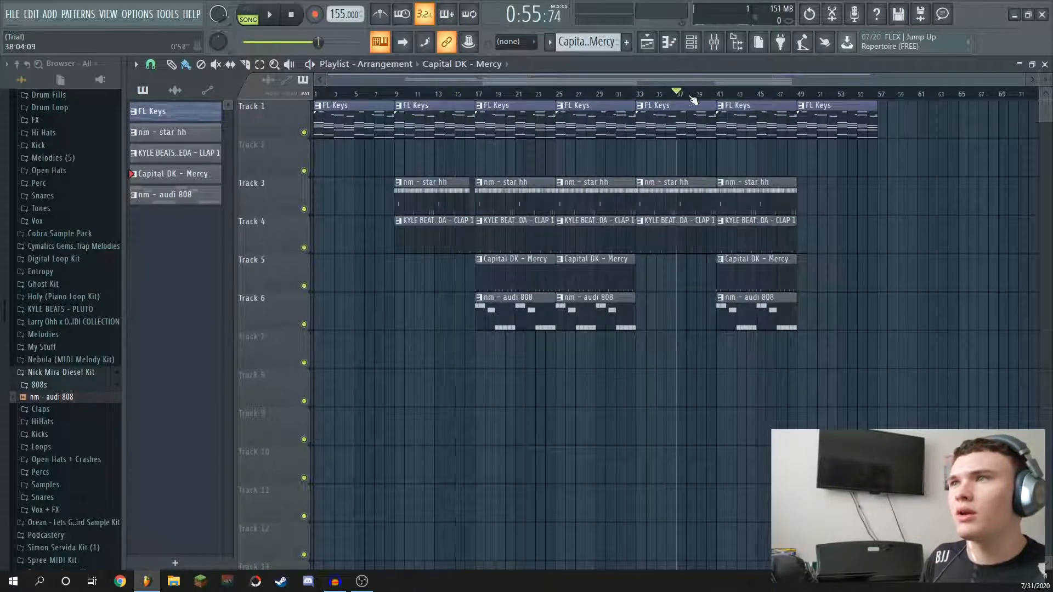
pyautogui.scroll(5, 696, 99)
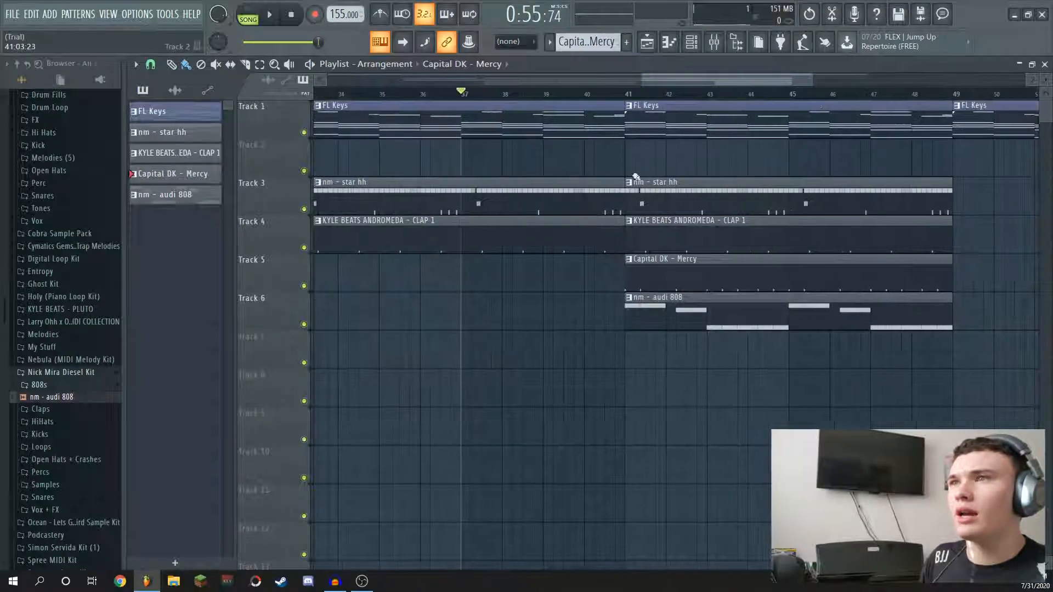
pyautogui.moveTo(623, 200); pyautogui.dragTo(603, 200)
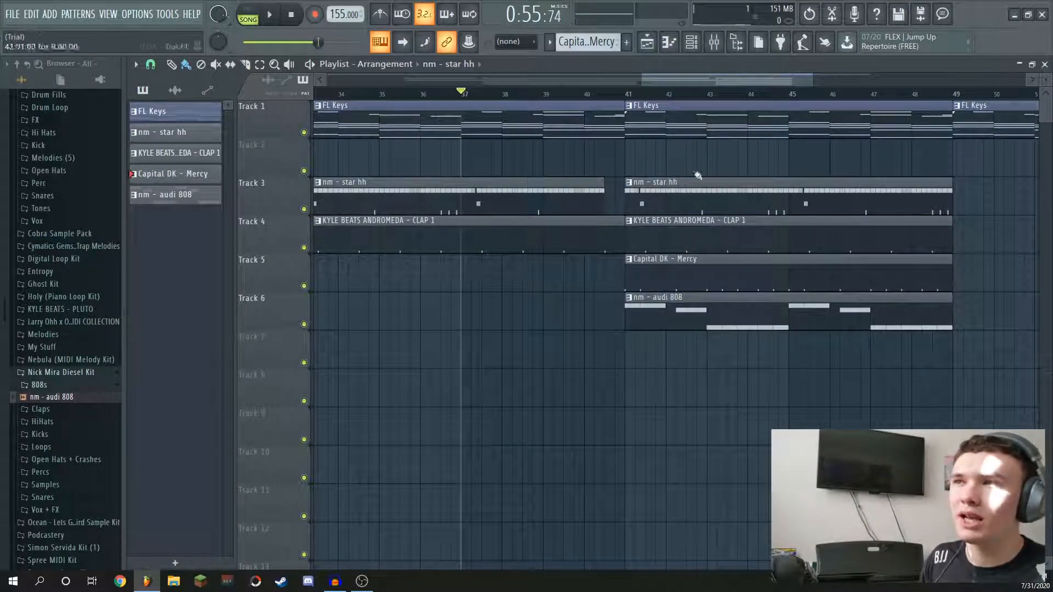
# - Trim the starts of the bar-41 Capital DK - Mercy and nm - audi 808 clips to about a quarter into bar 42, and play from bar 37
pyautogui.moveTo(665, 364); pyautogui.dragTo(674, 330)
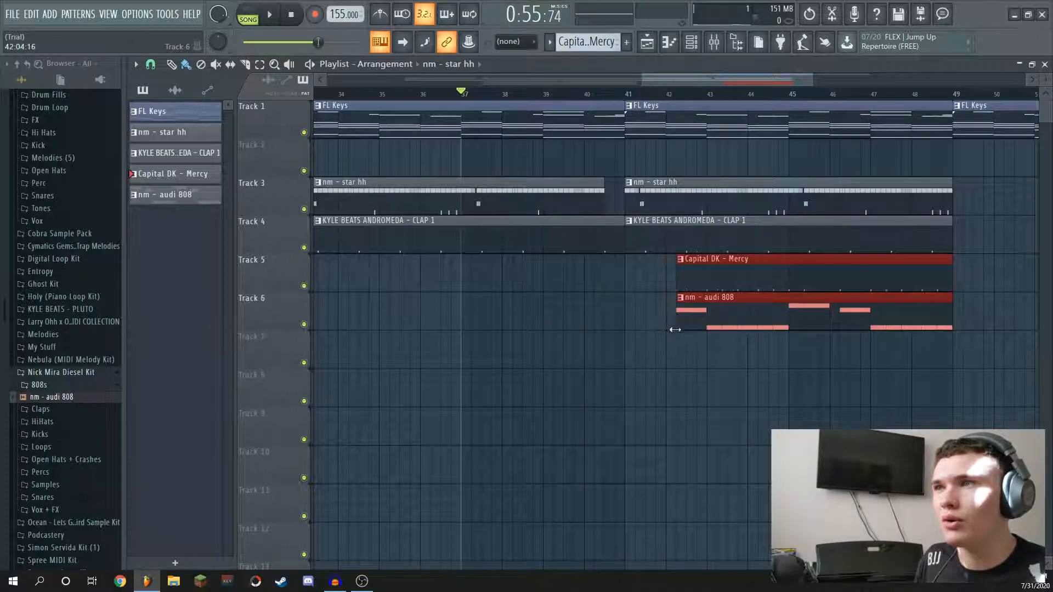
pyautogui.scroll(-3, 489, 84)
pyautogui.scroll(-3, 566, 96)
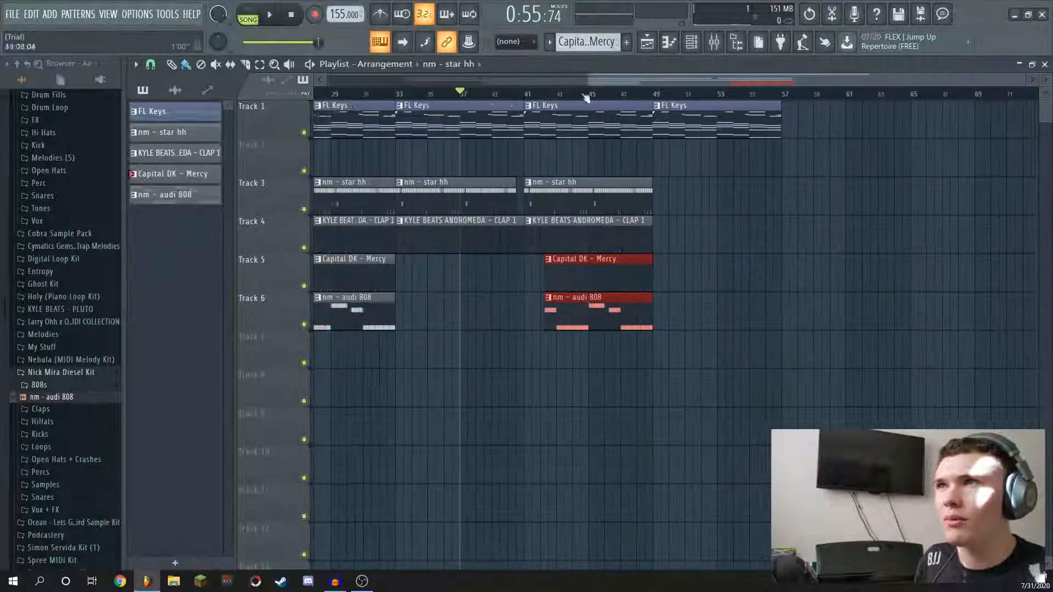
pyautogui.scroll(1, 618, 93)
pyautogui.press('space')
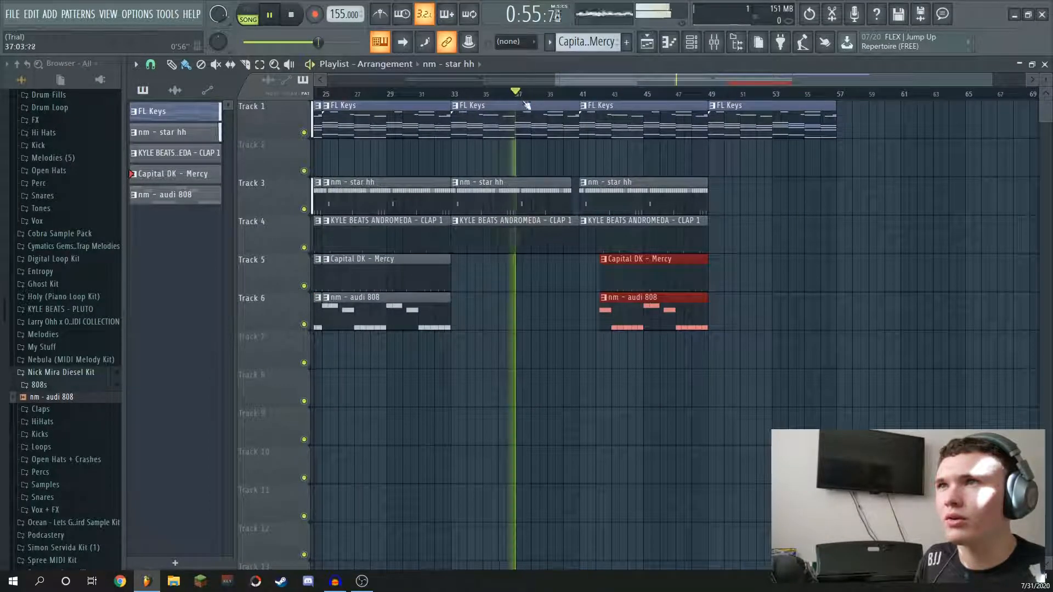
pyautogui.click(527, 356)
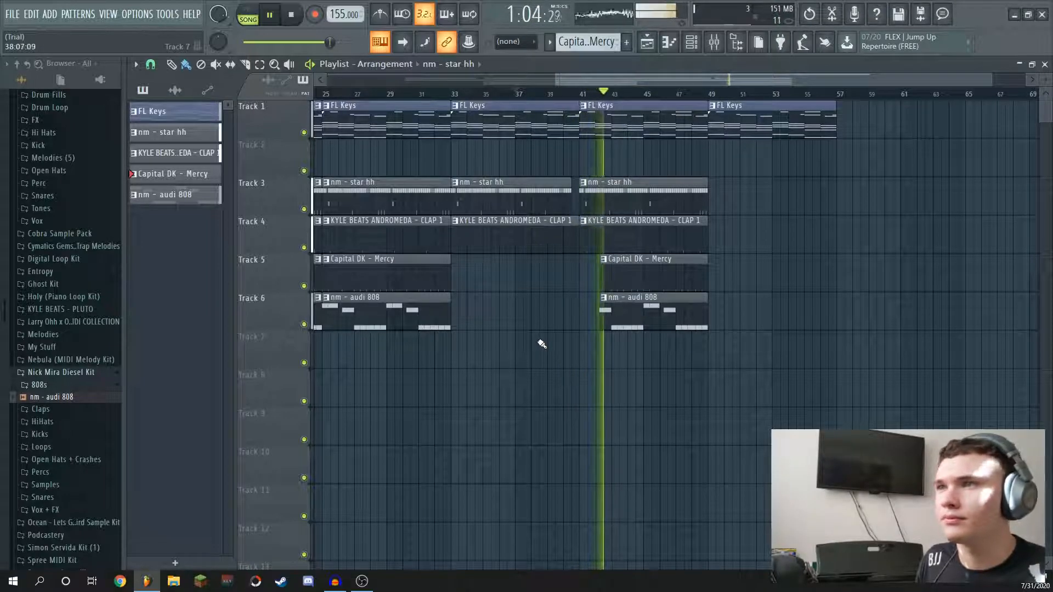
pyautogui.press('space')
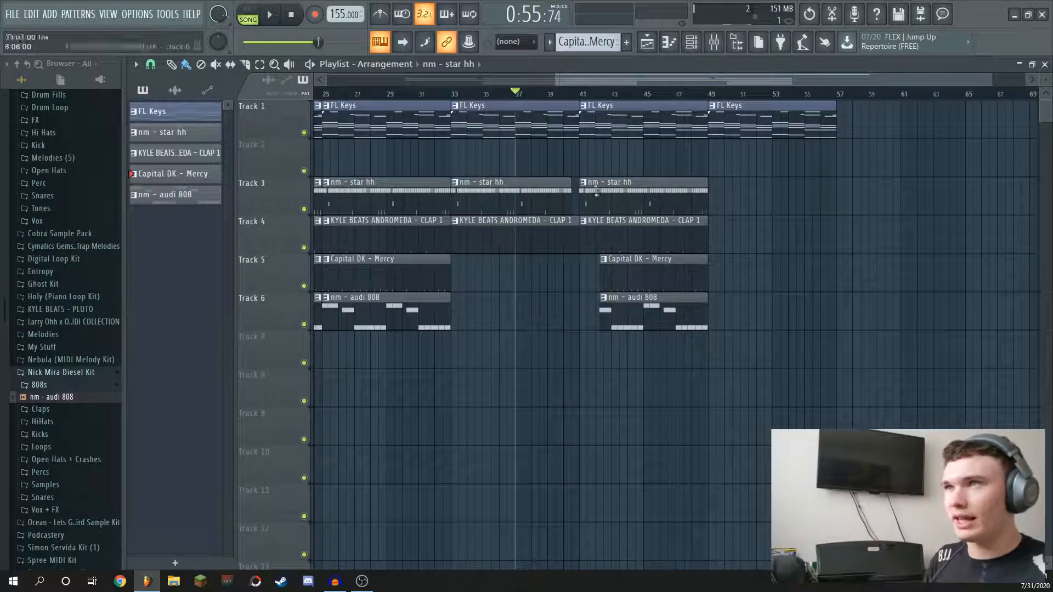
# - Duplicate all clips from bar 17 onward on Tracks 1–6 so the copies start at bar 57
pyautogui.scroll(-3, 568, 247)
pyautogui.moveTo(1034, 444); pyautogui.dragTo(515, 118)
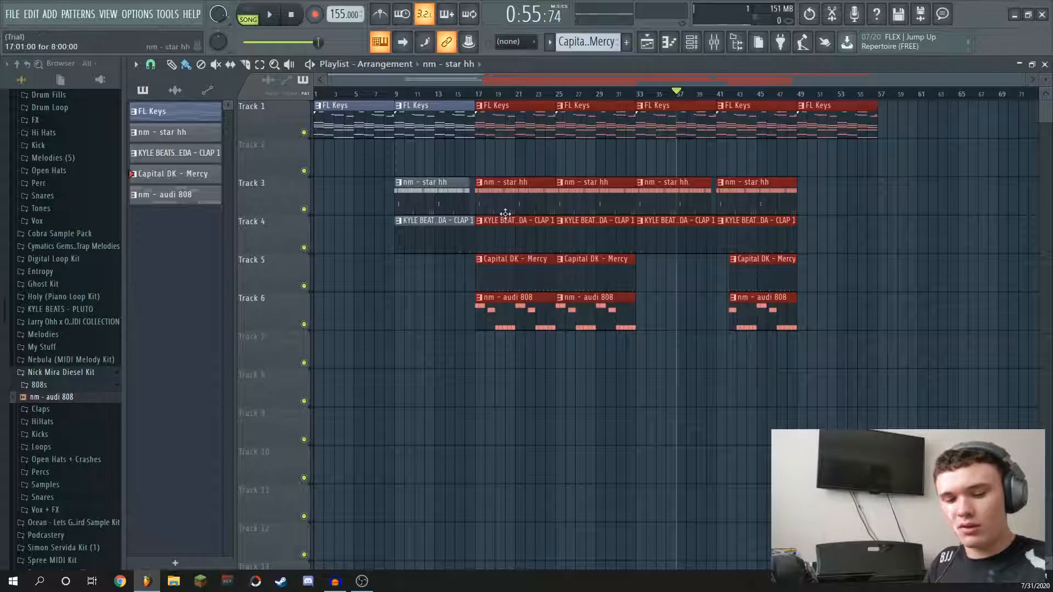
pyautogui.hotkey('ctrl', 'b')
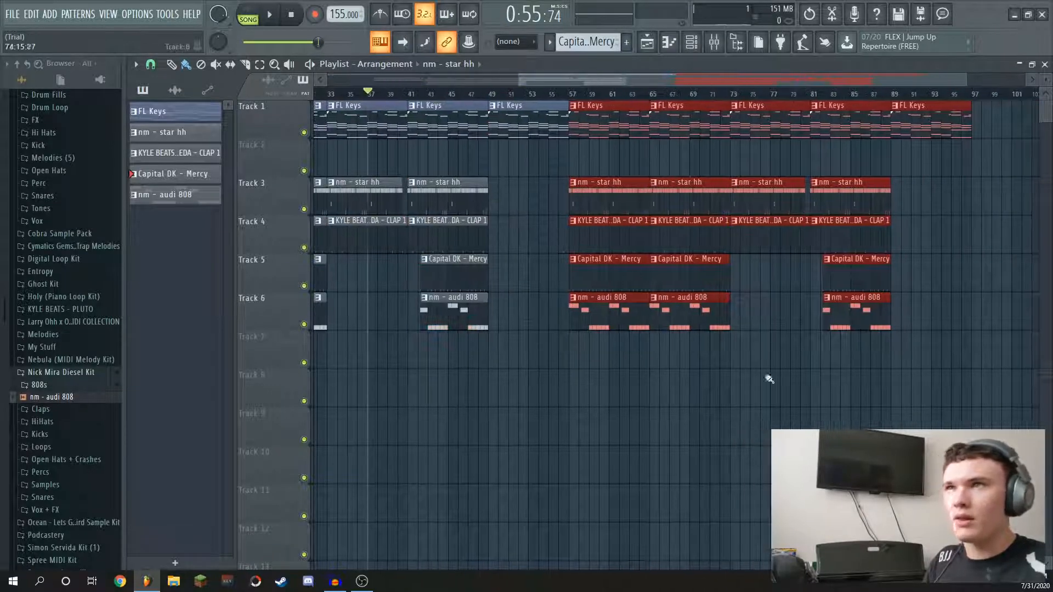
pyautogui.keyDown('ctrl'); pyautogui.click(749, 355); pyautogui.keyUp('ctrl')
pyautogui.scroll(-3, 599, 103)
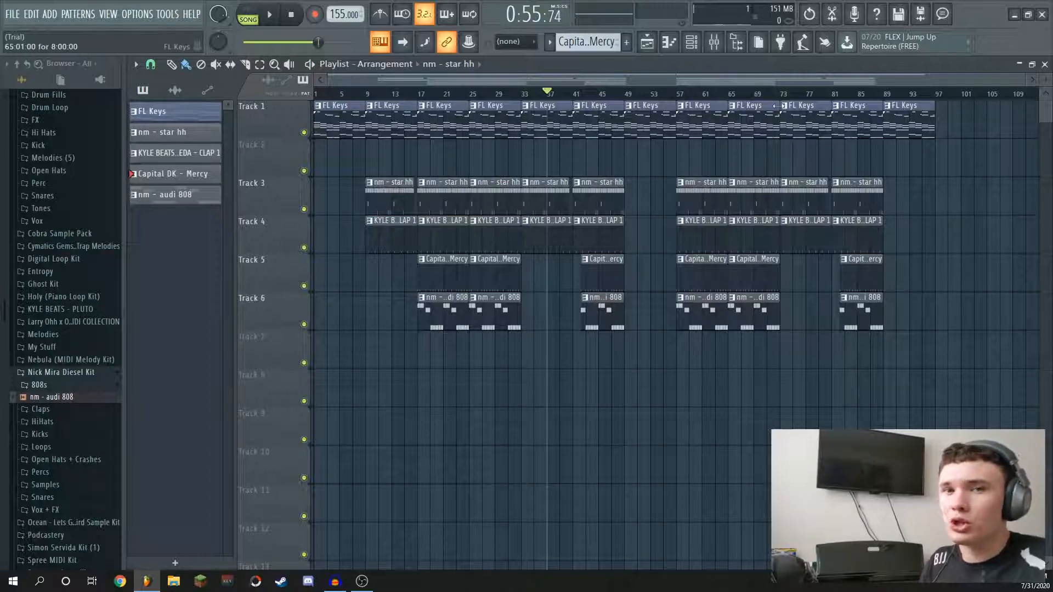
pyautogui.click(694, 45)
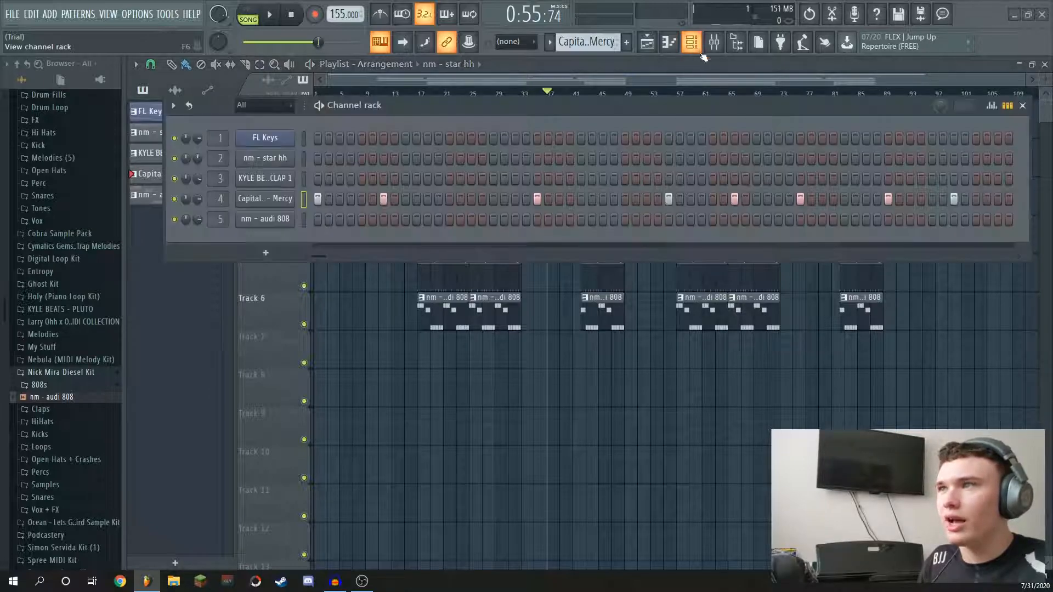
pyautogui.click(1027, 105)
pyautogui.scroll(3, 927, 98)
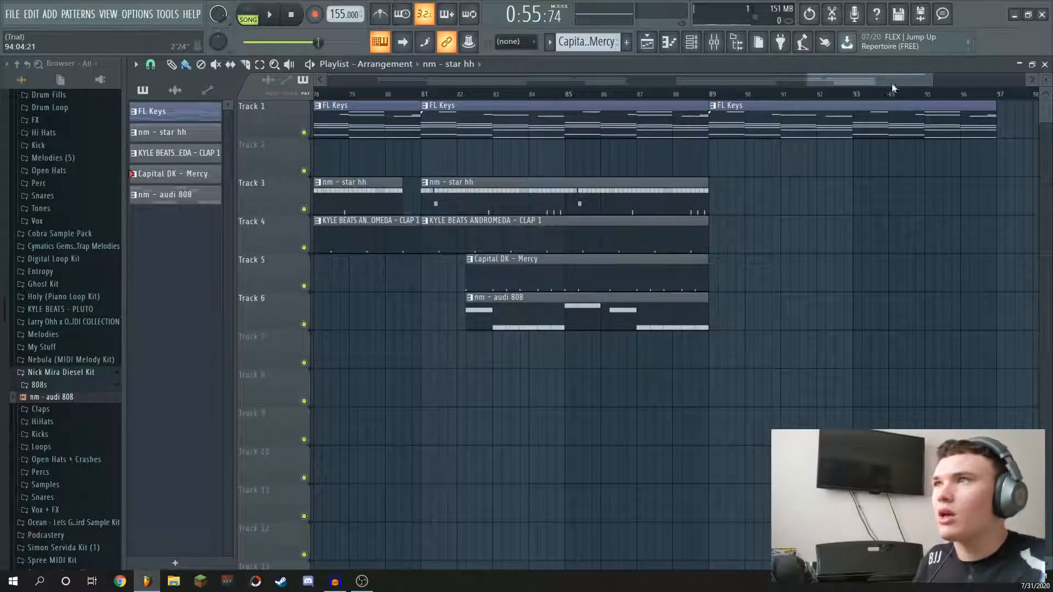
pyautogui.scroll(-4, 896, 88)
# - Create an automation clip for the FL Keys channel volume and return to the playlist
pyautogui.click(691, 42)
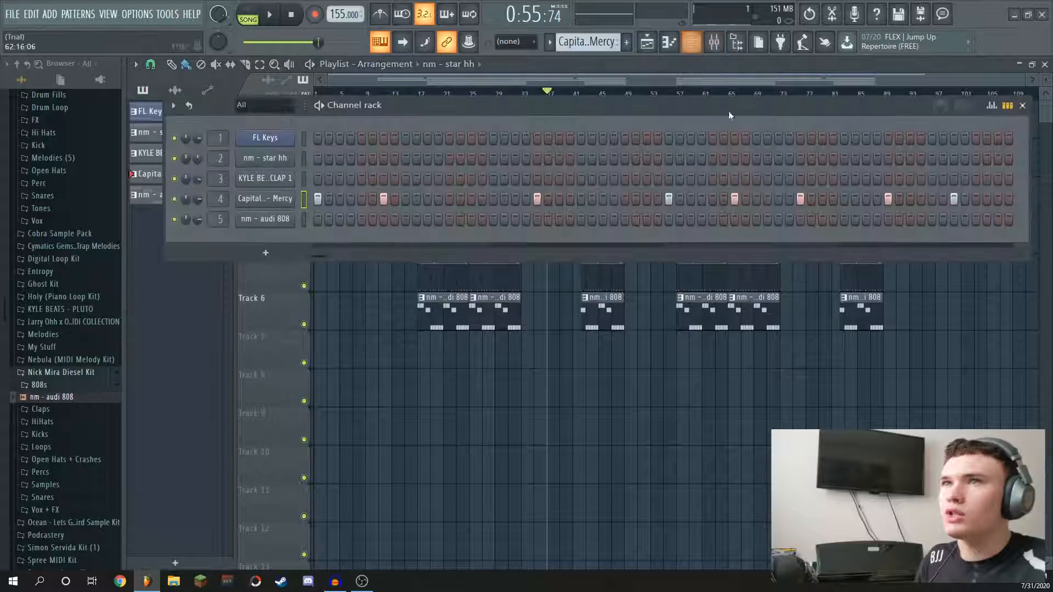
pyautogui.rightClick(199, 139)
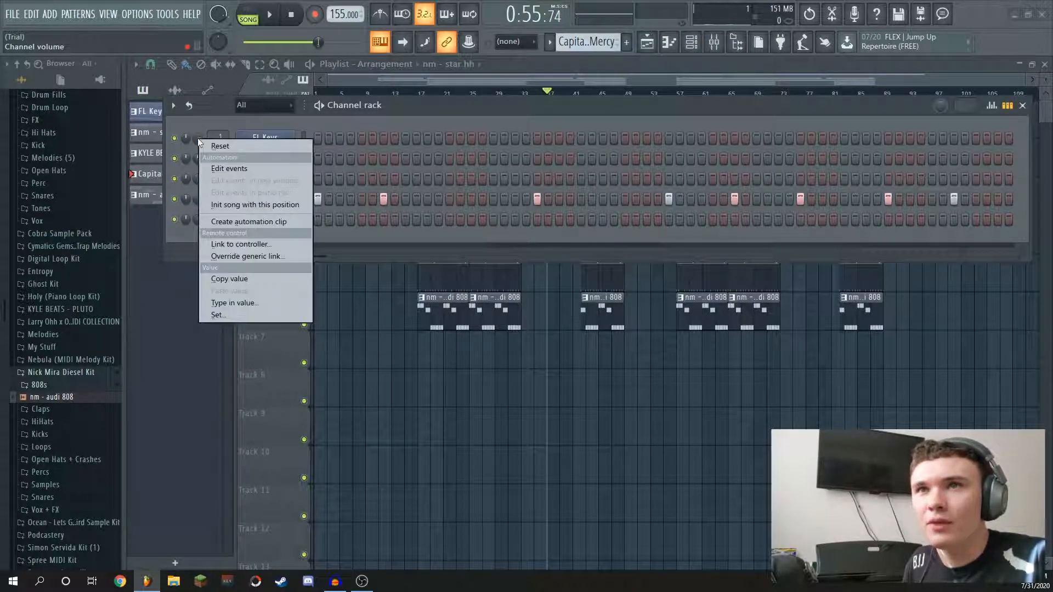
pyautogui.click(264, 223)
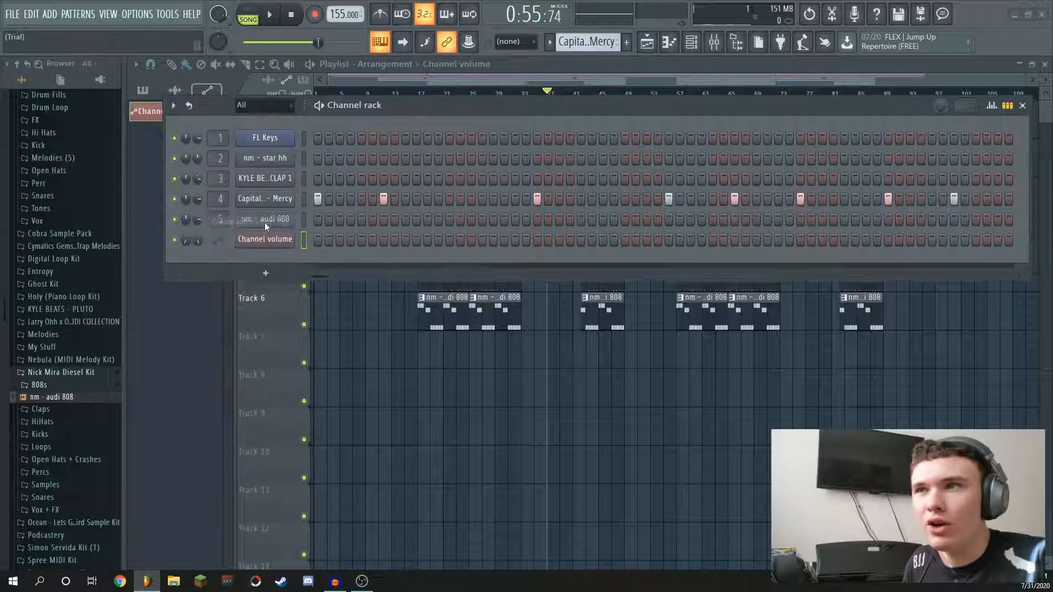
pyautogui.click(1023, 106)
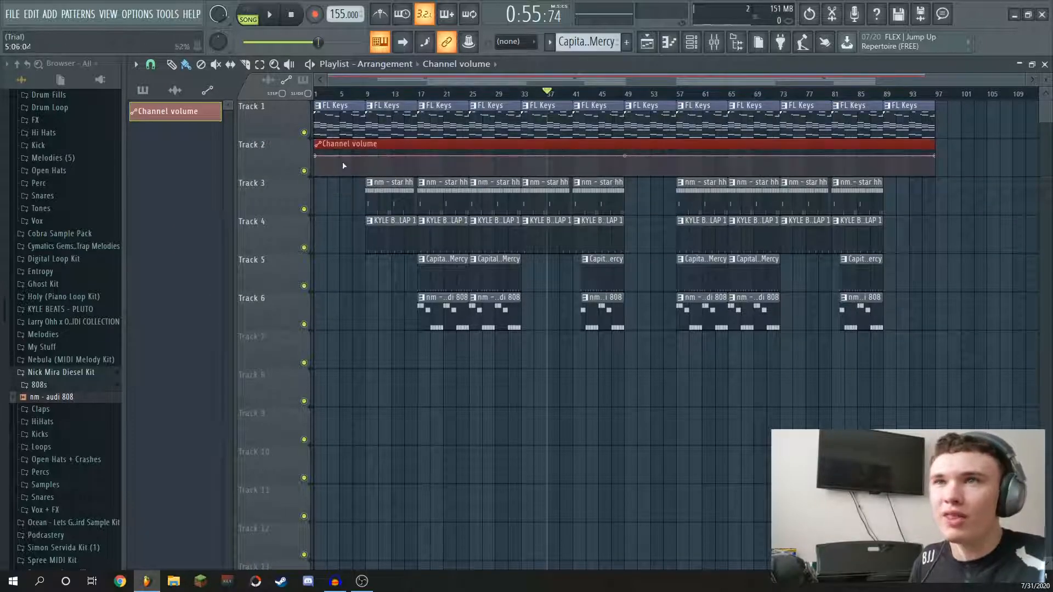
# - Move the Channel volume automation clip down from Track 2 to Track 7
pyautogui.hotkey('shift', 'Down')
pyautogui.hotkey('shift', 'Down')
pyautogui.hotkey('shift', 'Down')
pyautogui.hotkey('shift', 'Down')
pyautogui.hotkey('shift', 'Down')
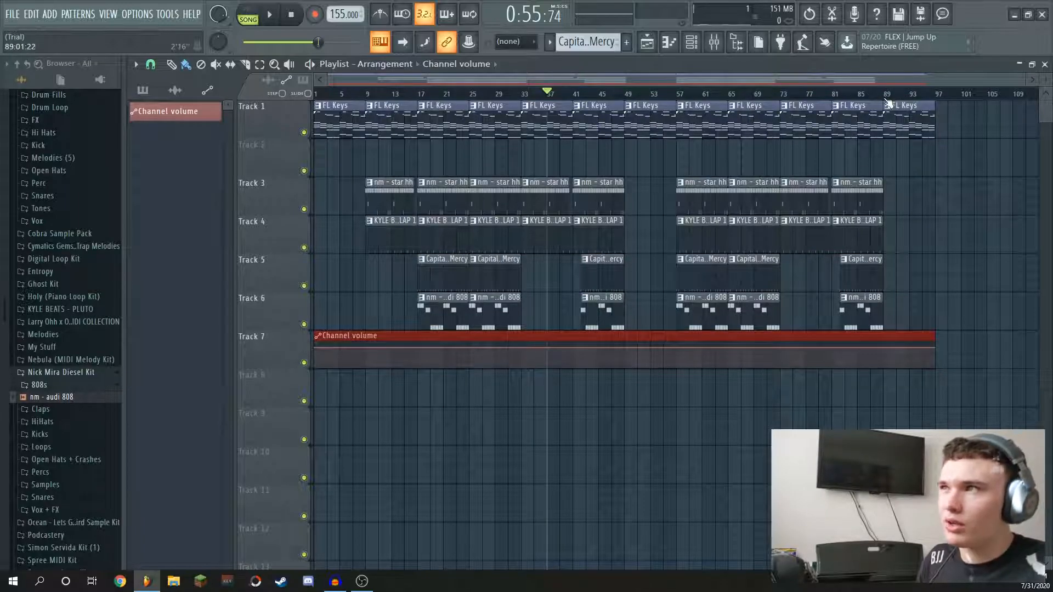
# - Add a control point at bar 89 on the Channel volume automation clip, keeping it level with the existing line
pyautogui.scroll(5, 887, 103)
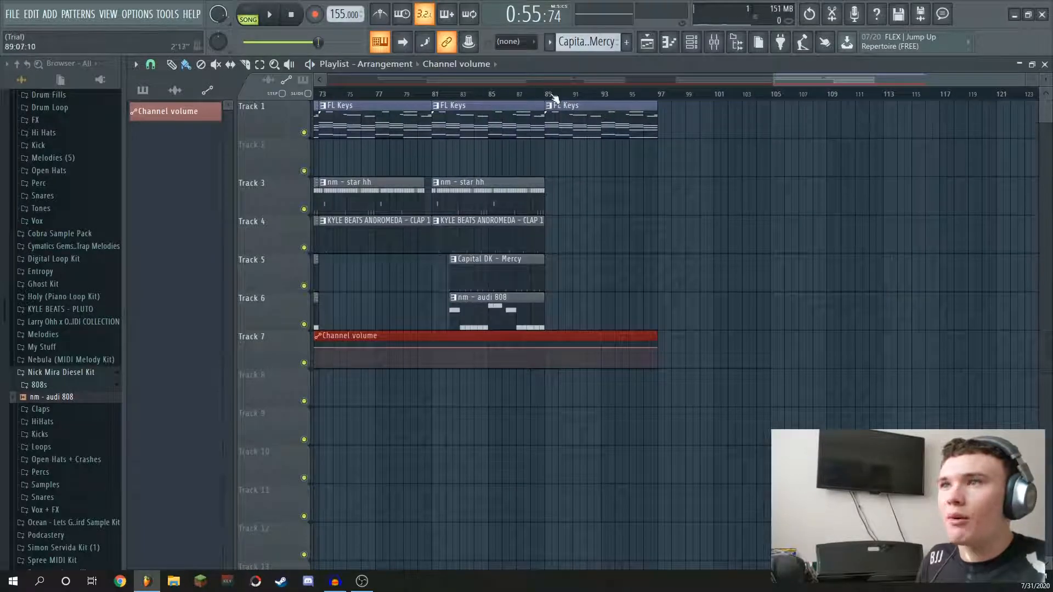
pyautogui.scroll(-3, 554, 98)
pyautogui.scroll(3, 774, 94)
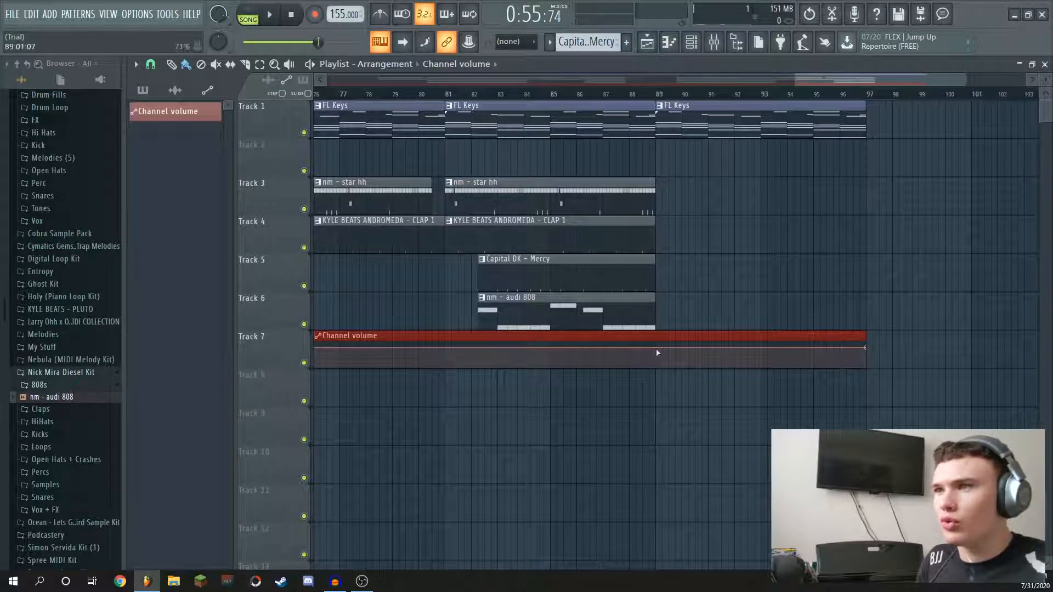
pyautogui.rightClick(656, 348)
pyautogui.moveTo(650, 349); pyautogui.dragTo(654, 349)
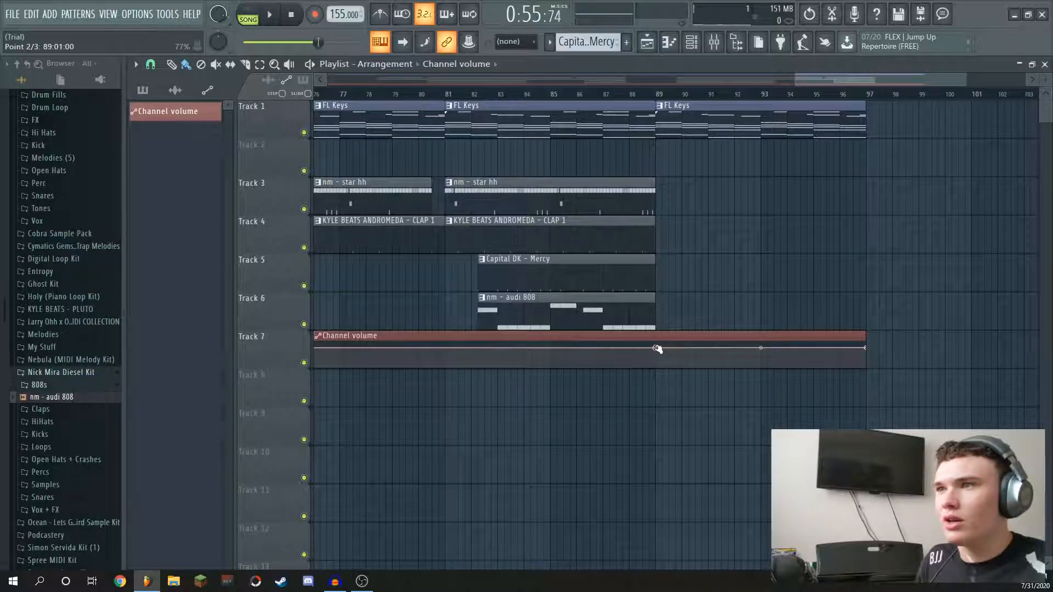
# - Lower the Channel volume clip's end point at bar 97 to 0% and play back the melody fade-out from about bar 89
pyautogui.moveTo(780, 79); pyautogui.dragTo(880, 94)
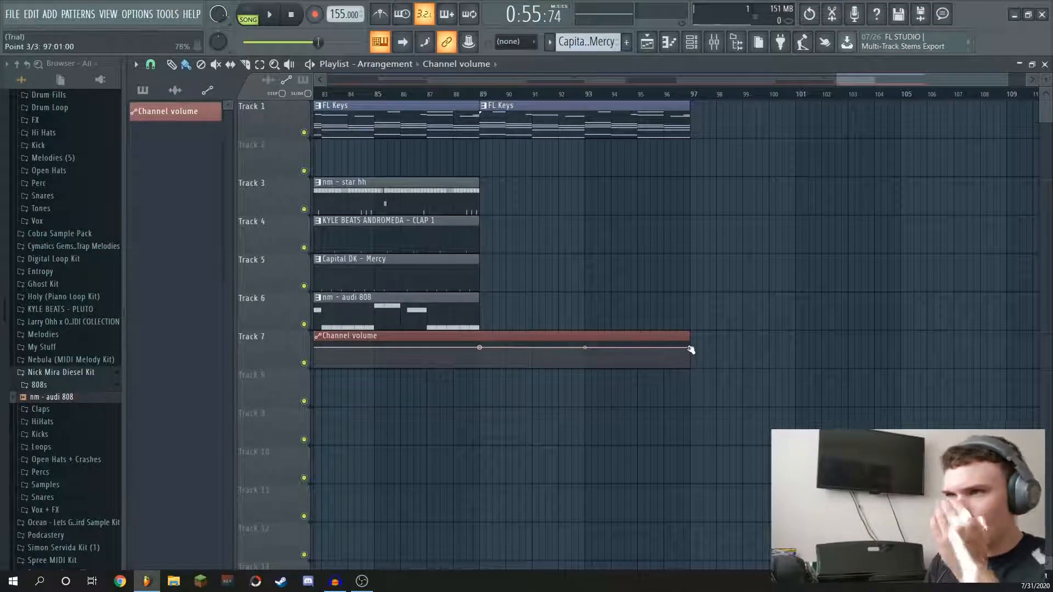
pyautogui.moveTo(689, 348); pyautogui.dragTo(691, 368)
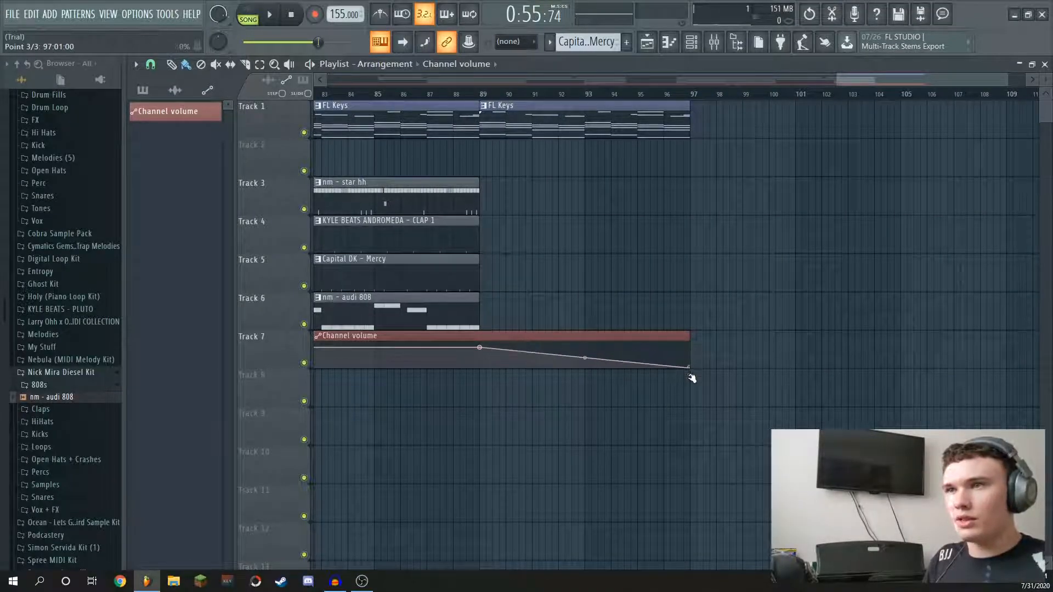
pyautogui.click(477, 98)
pyautogui.press('space')
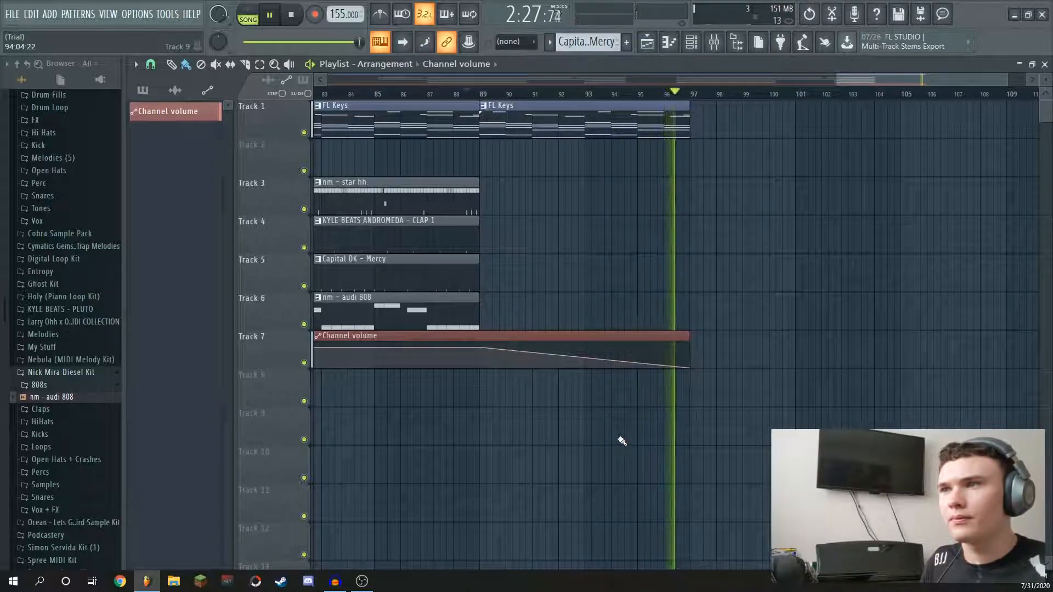
pyautogui.press('space')
# - Extend the Channel volume clip slightly past bar 97 and bend its final segment upward into a curved fade
pyautogui.moveTo(702, 334); pyautogui.dragTo(704, 335)
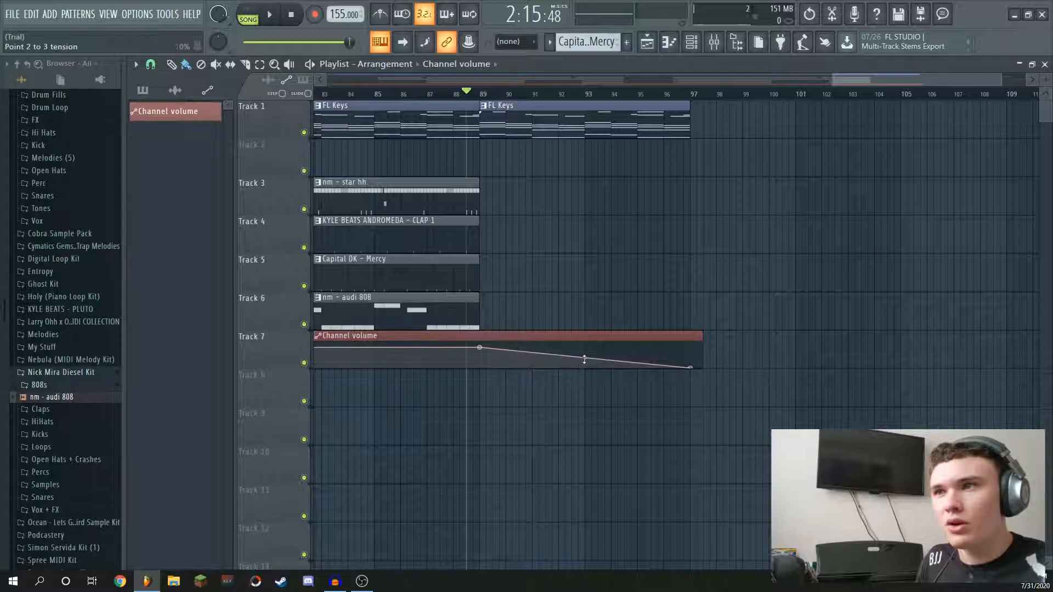
pyautogui.moveTo(585, 357); pyautogui.dragTo(584, 350)
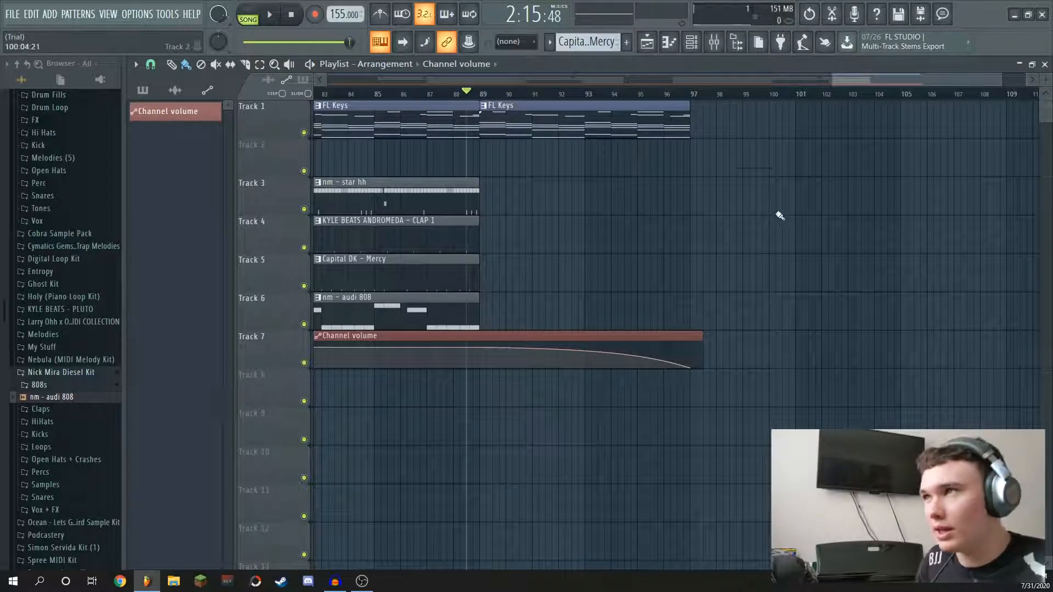
pyautogui.scroll(-6, 787, 94)
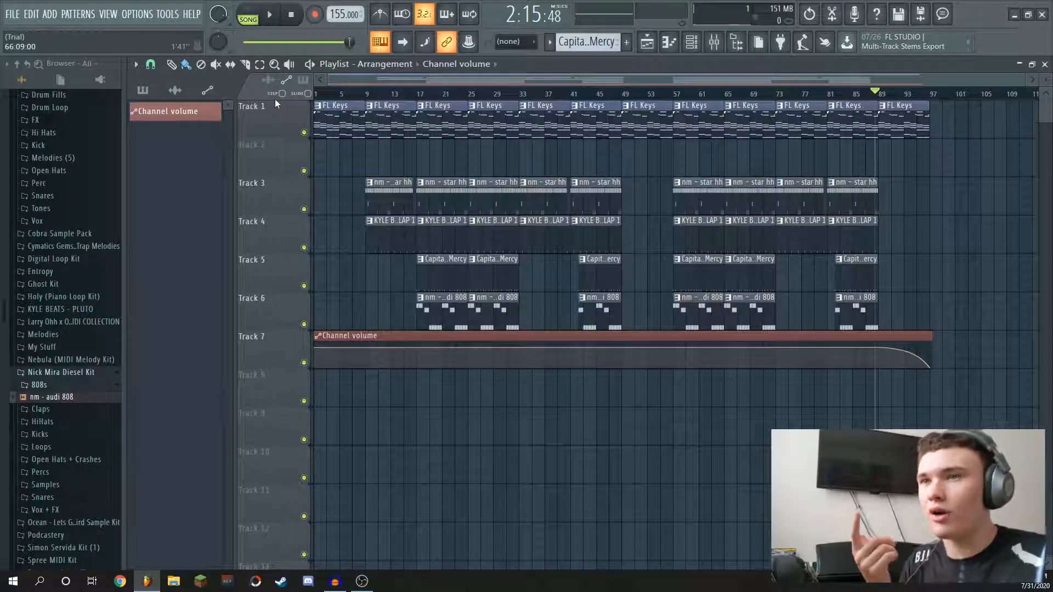
# - Check the channel rack, then the automation options for the first effect's mix level on mixer Insert 1, and return to the playlist
pyautogui.click(690, 43)
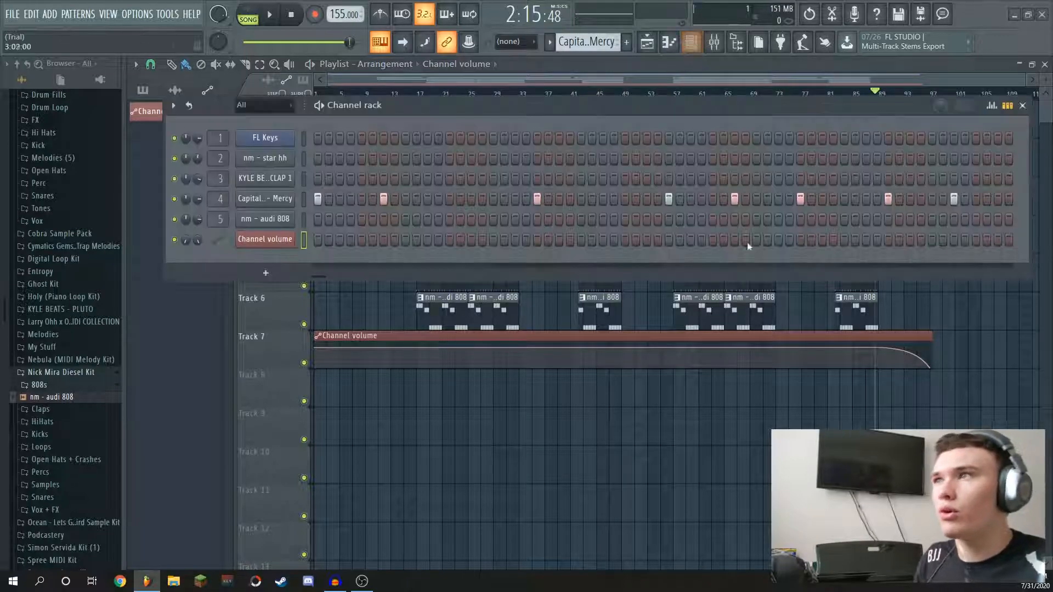
pyautogui.click(1022, 105)
pyautogui.click(714, 42)
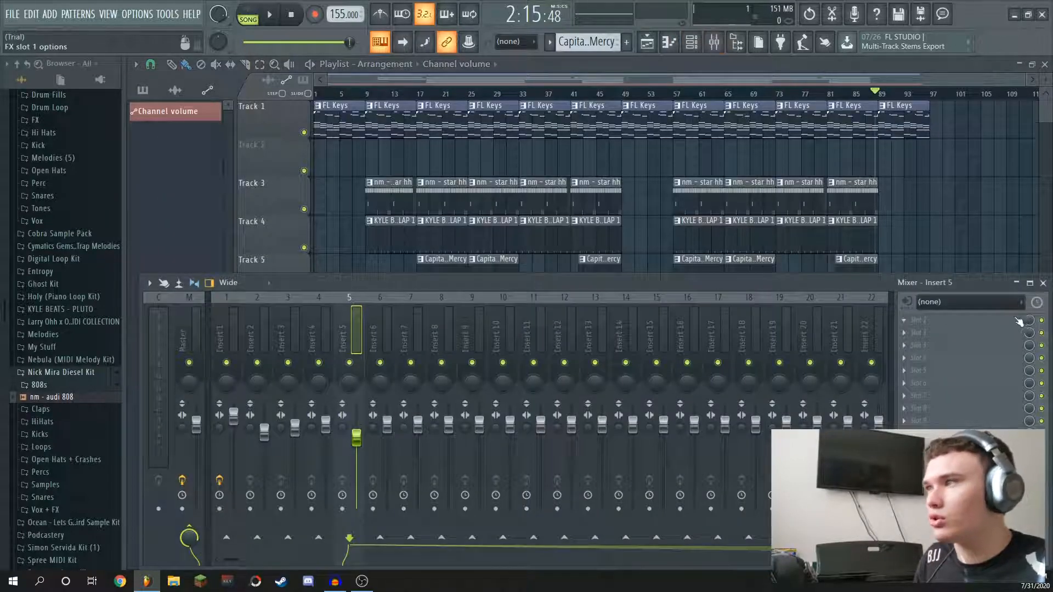
pyautogui.click(229, 326)
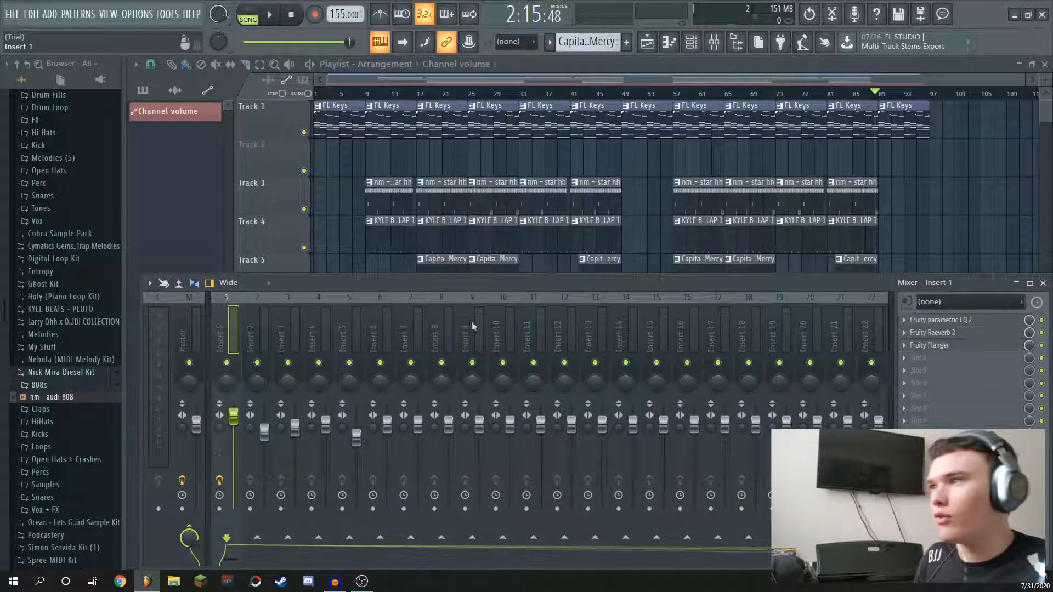
pyautogui.rightClick(1029, 323)
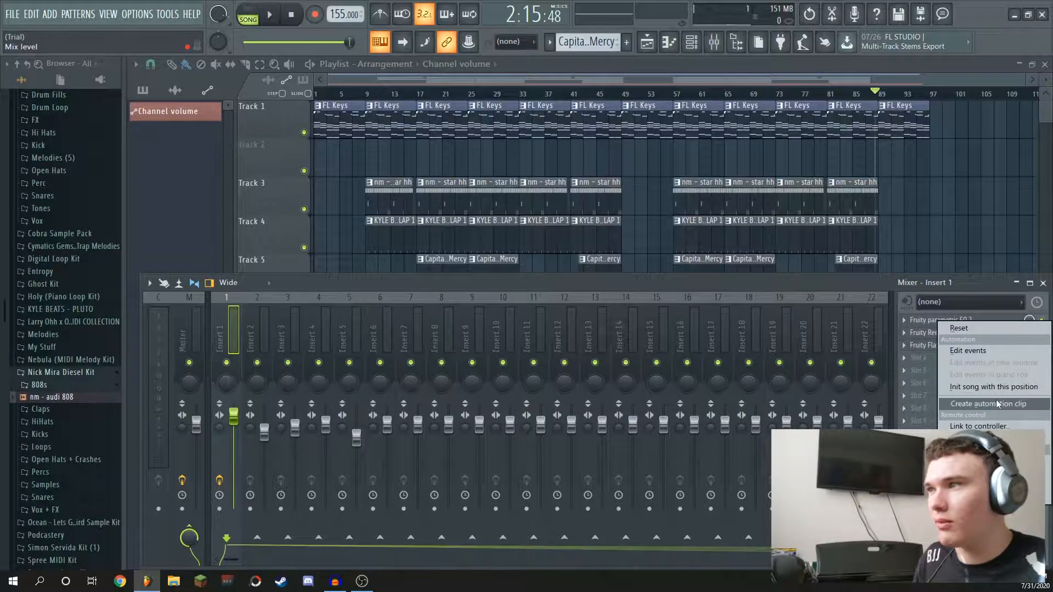
pyautogui.click(992, 284)
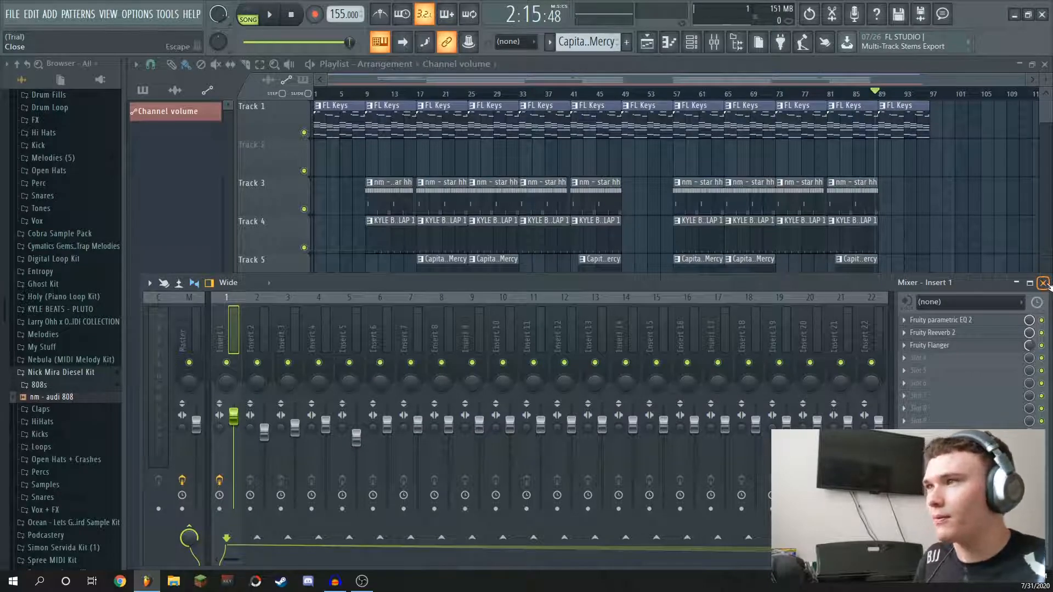
pyautogui.click(1044, 283)
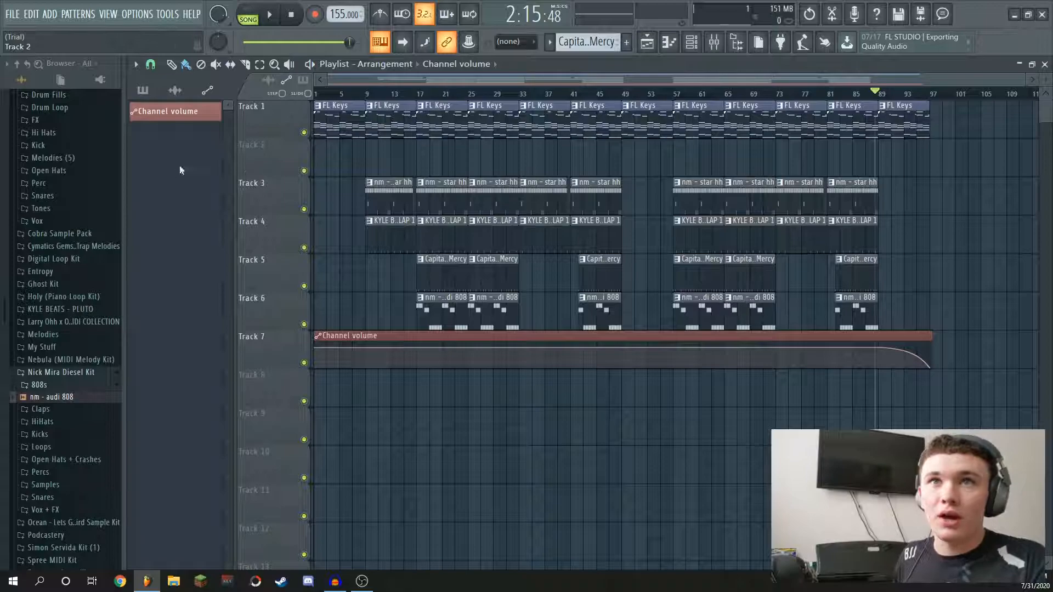
# - Start exporting the song as an MP3 file and name it serjgbsie
pyautogui.click(14, 15)
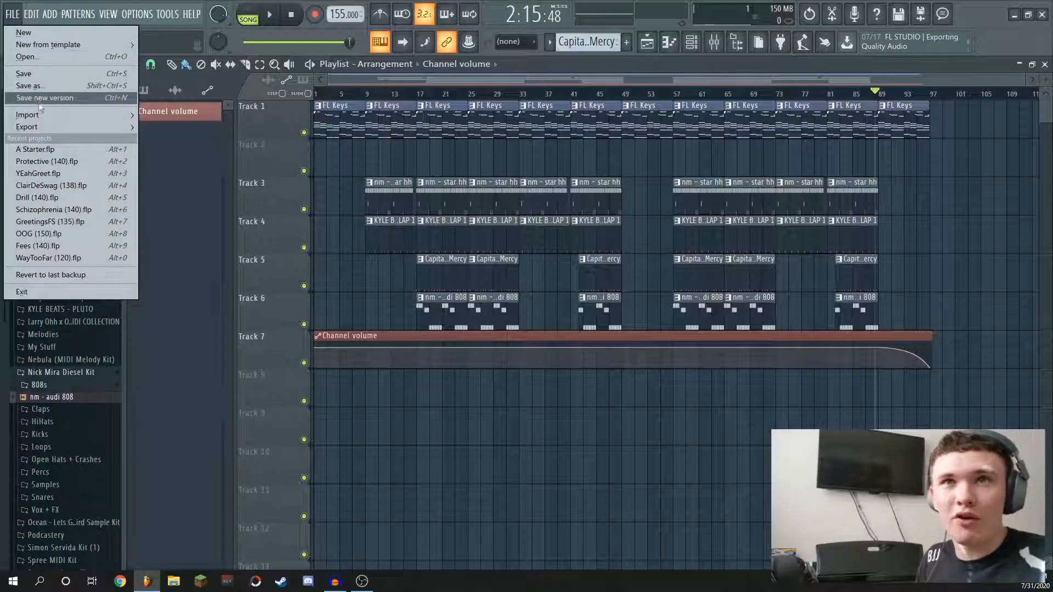
pyautogui.moveTo(47, 132)
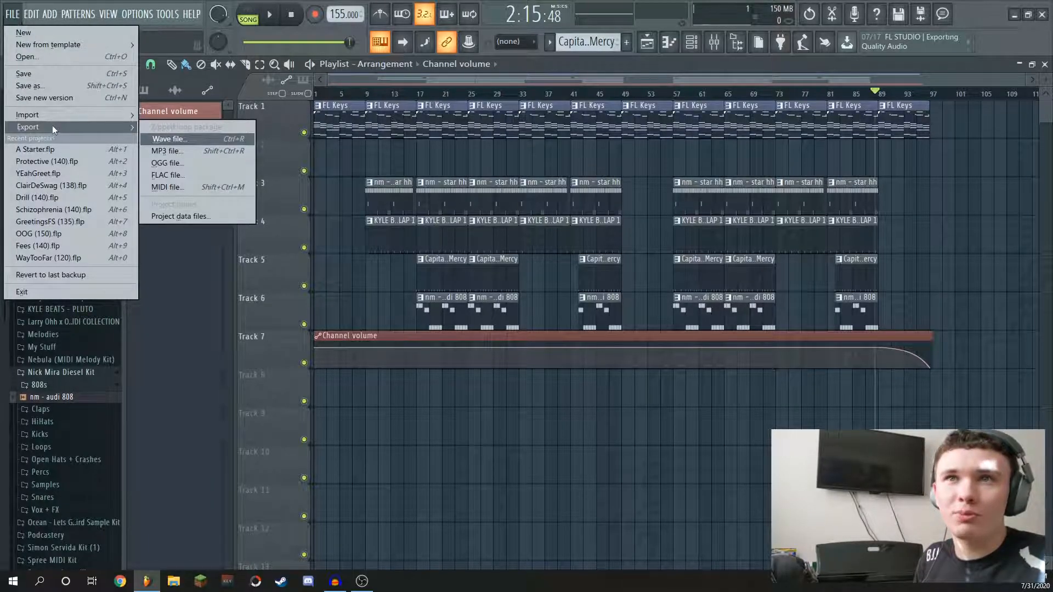
pyautogui.click(167, 152)
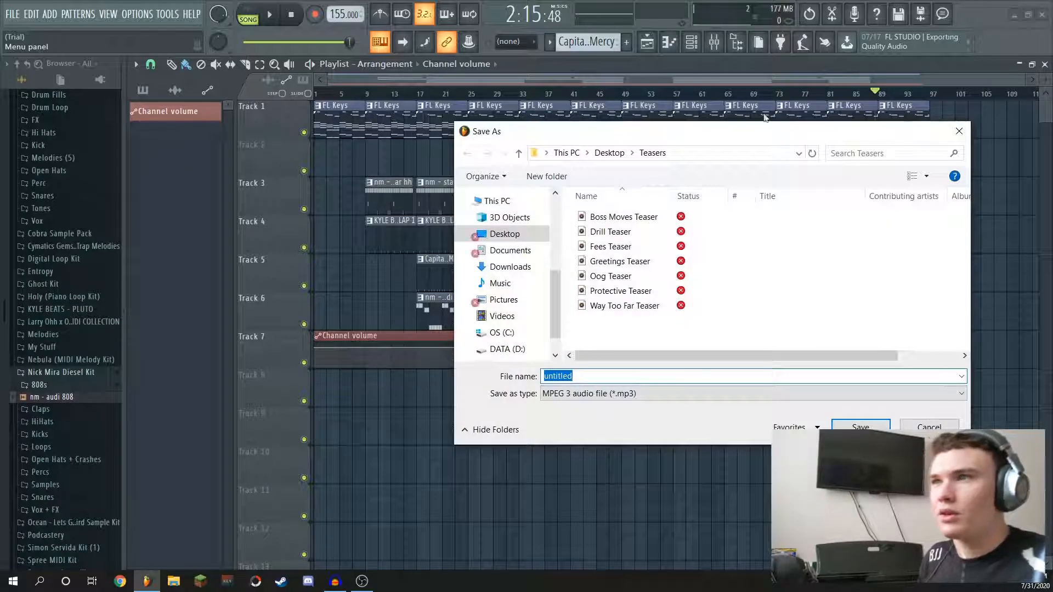
pyautogui.click(513, 238)
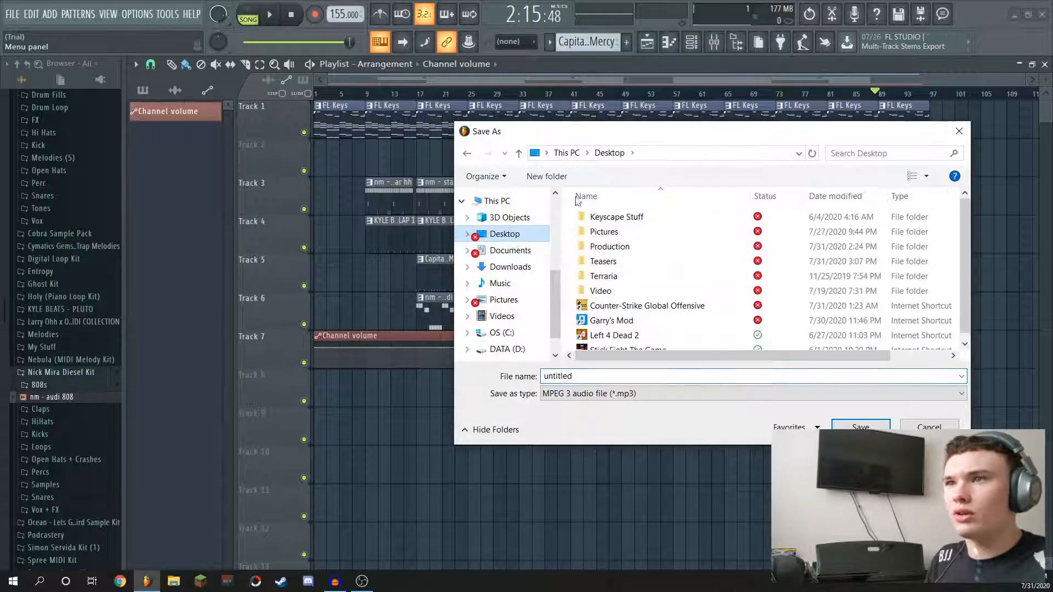
pyautogui.doubleClick(565, 376)
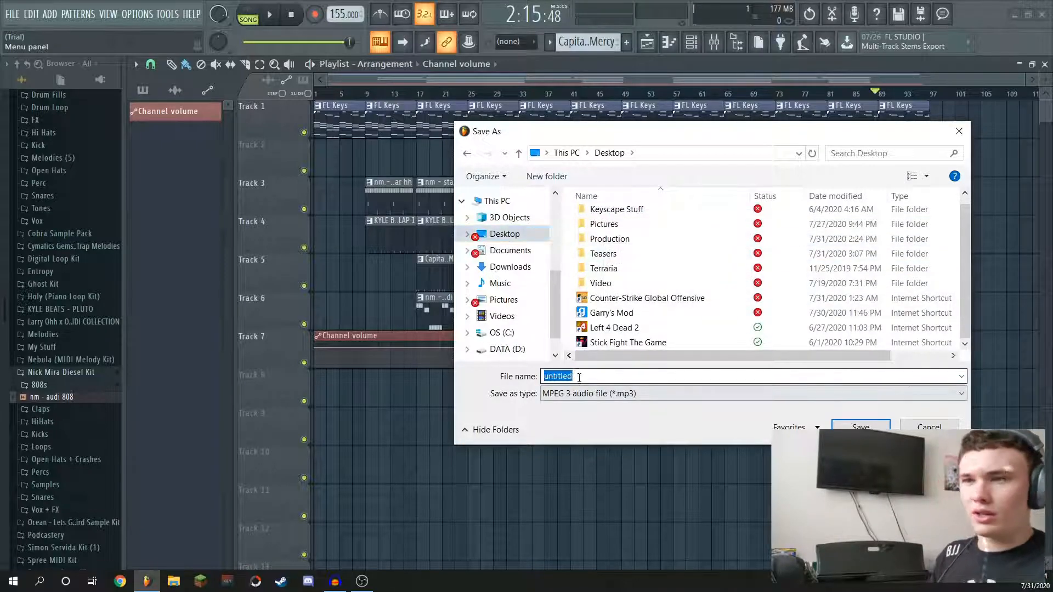
pyautogui.write('serjgbsie')
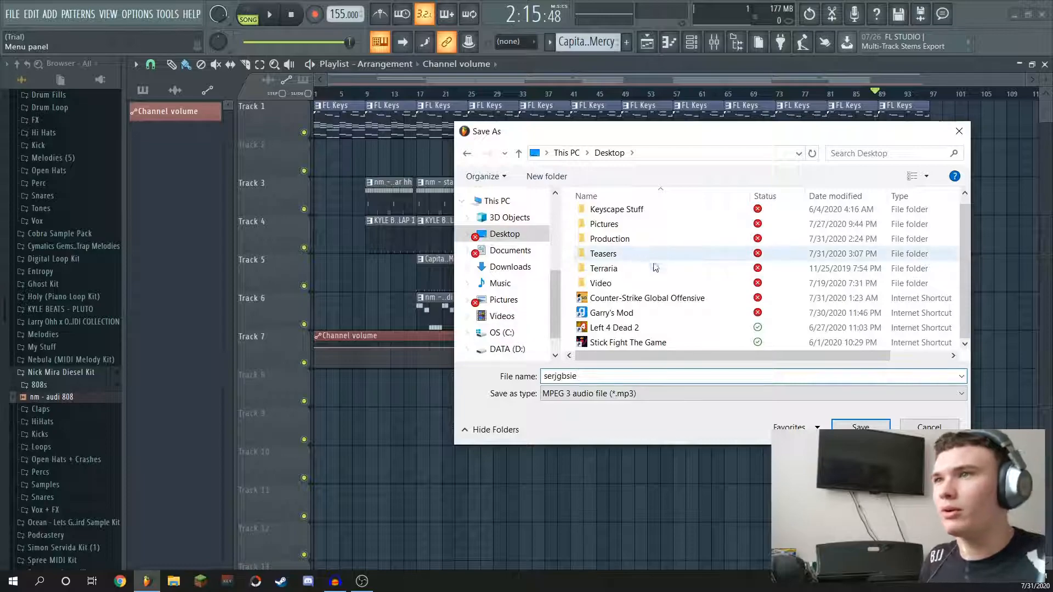
# - Choose the Production > Beats > Sound File folder on the Desktop for the MP3 and proceed to the render settings
pyautogui.doubleClick(617, 239)
pyautogui.doubleClick(628, 218)
pyautogui.doubleClick(620, 232)
pyautogui.scroll(-1, 664, 283)
pyautogui.scroll(1, 669, 301)
pyautogui.scroll(-1, 669, 303)
pyautogui.scroll(1, 669, 303)
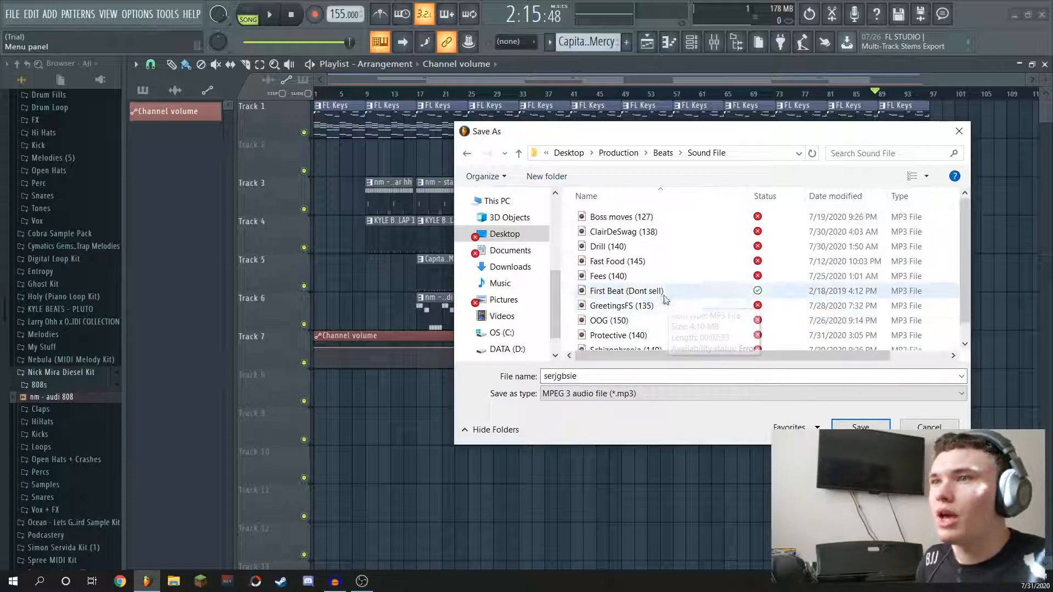
pyautogui.press('Return')
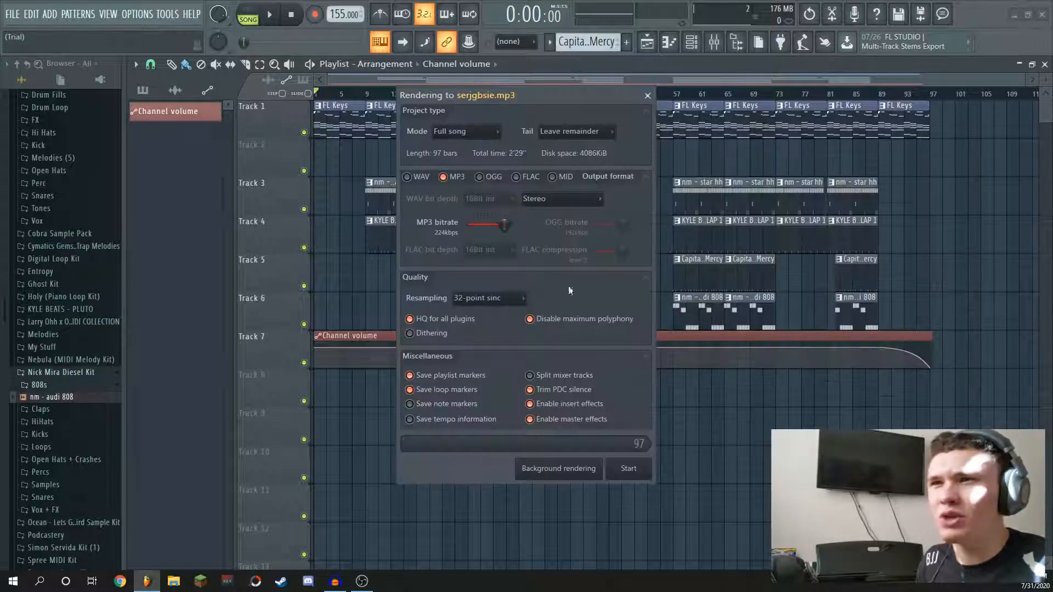